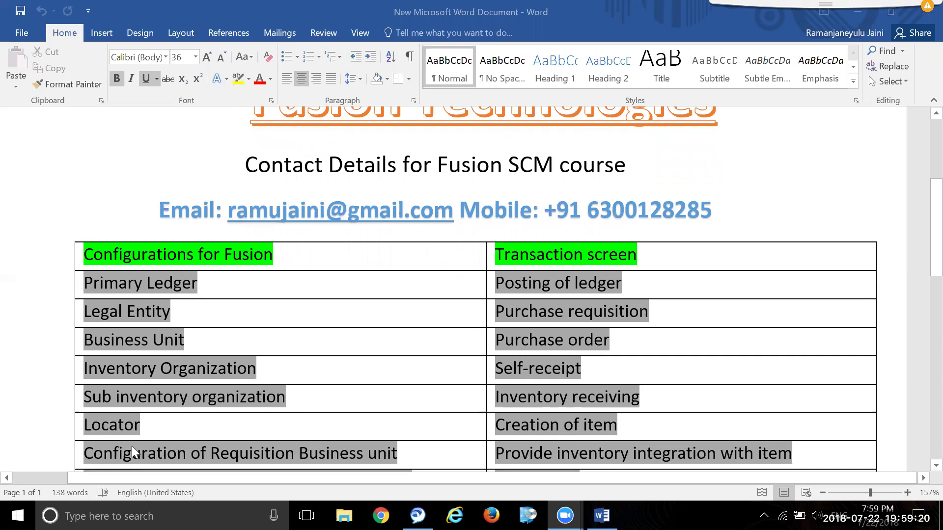
- Review the Fusion setups table in the course contents document, then minimize Word to the desktop
scroll(290, 407, down, 2)
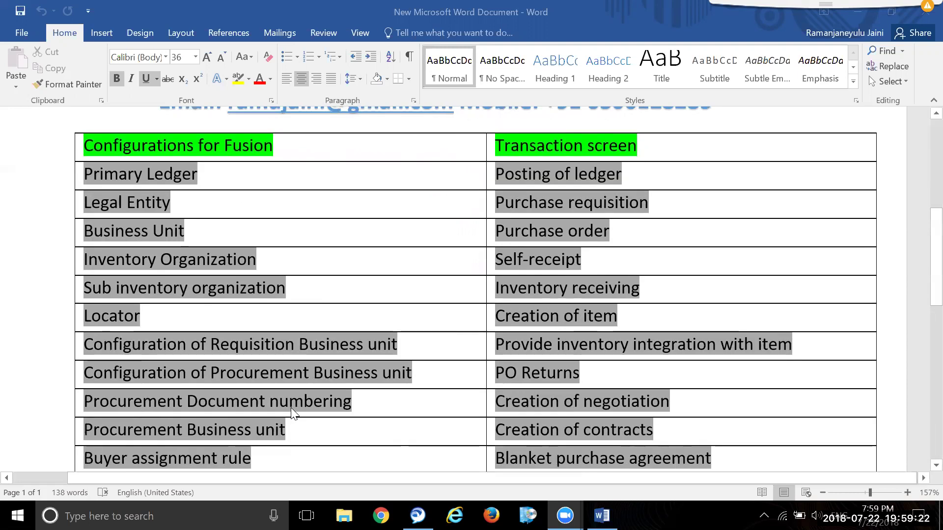
scroll(330, 420, up, 2)
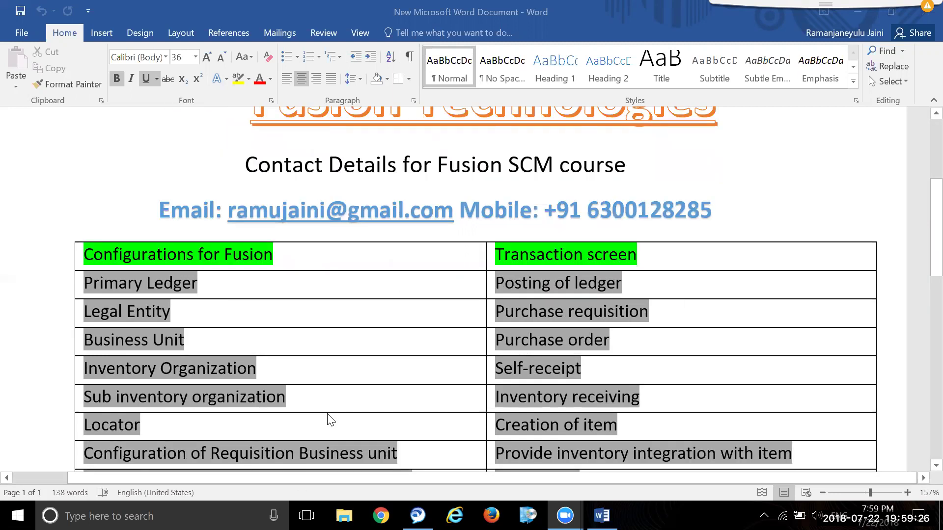
key(super+d)
- Open the youtube channel workbook from the WD-Docs desktop folder in Excel
click(350, 429)
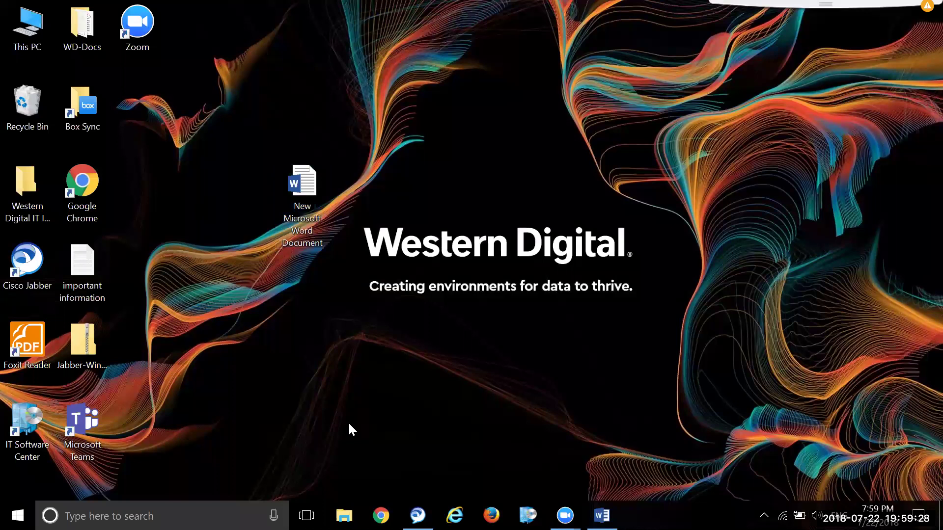
double_click(82, 27)
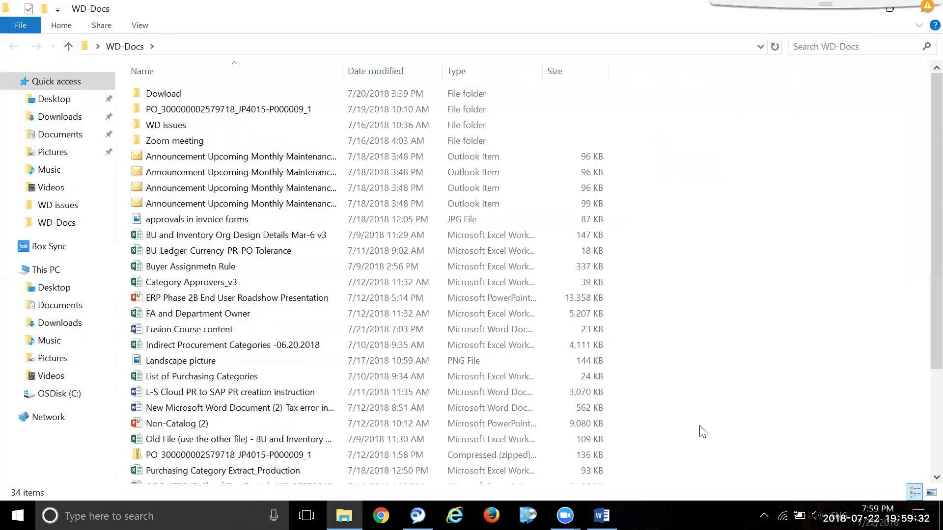
scroll(704, 432, down, 2)
scroll(704, 432, down, 1)
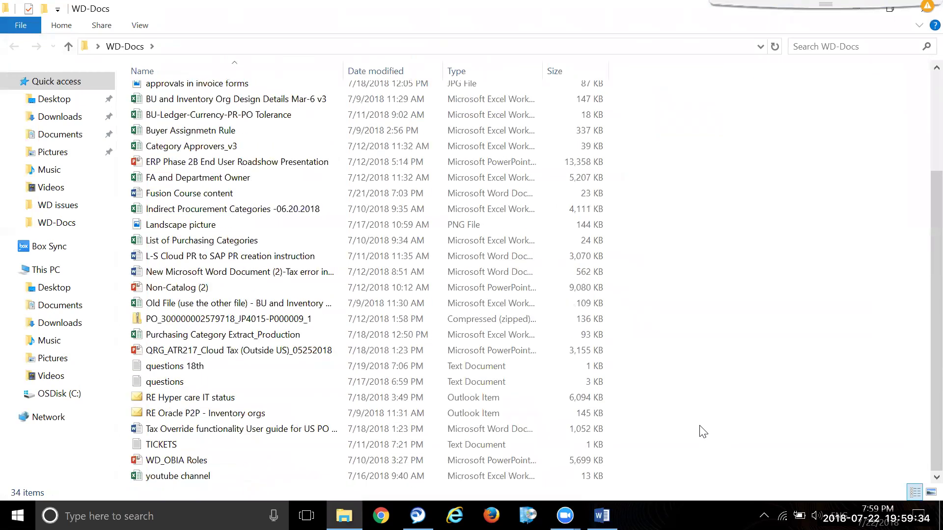
click(345, 477)
double_click(343, 473)
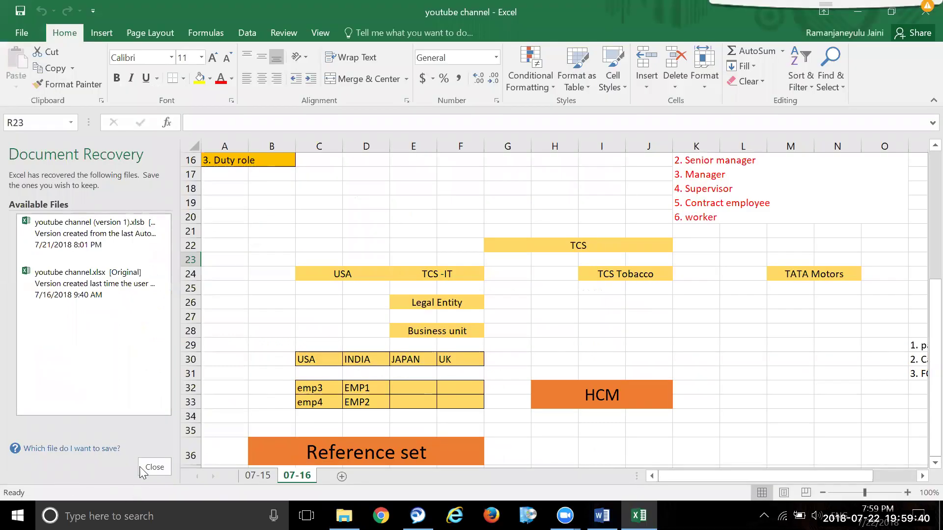
- Close Document Recovery, discarding recovered versions, and add a new blank worksheet
click(140, 467)
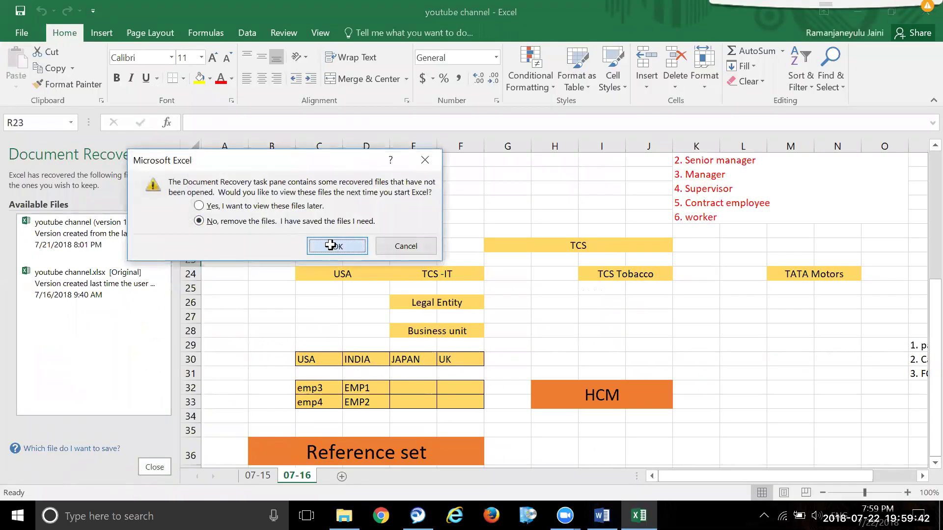
click(331, 245)
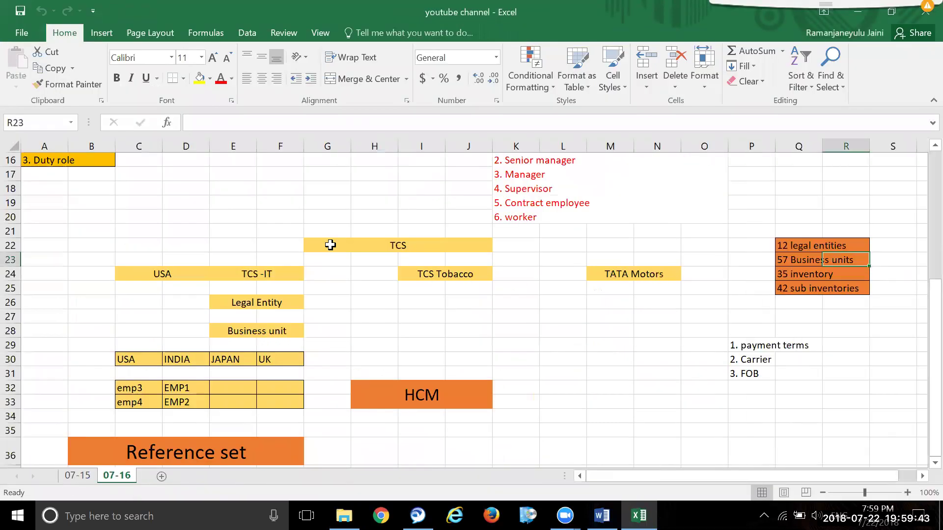
click(161, 477)
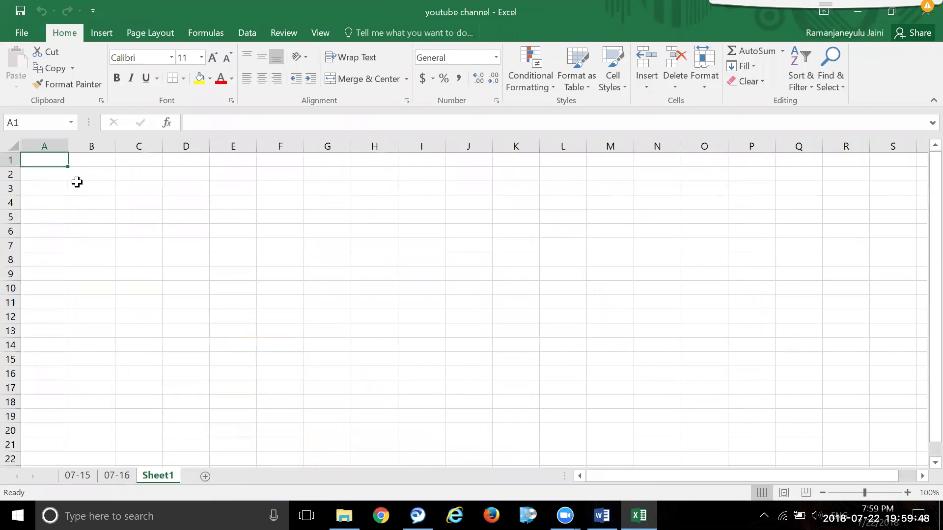
- Merge cells A1:F13 on Sheet1 into one large cell
click(139, 216)
drag(40, 160, 290, 333)
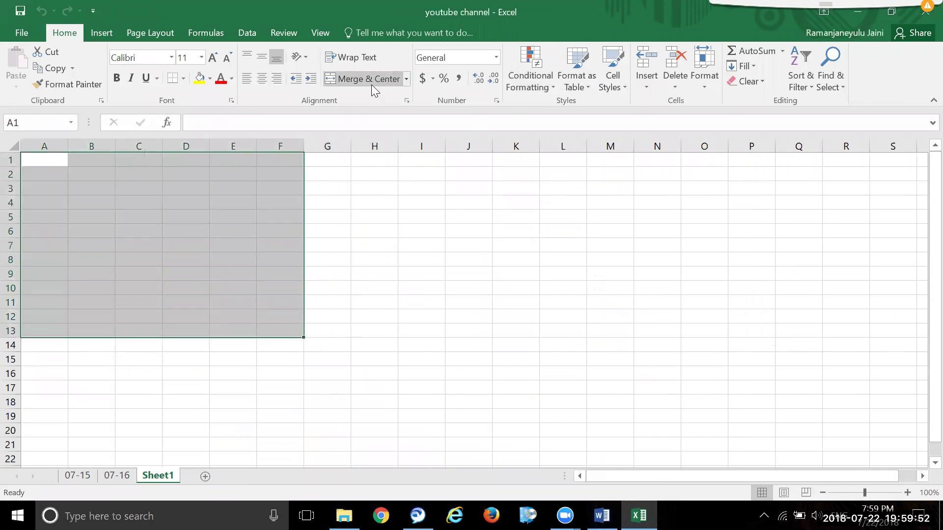
click(372, 85)
double_click(243, 169)
click(452, 293)
click(189, 263)
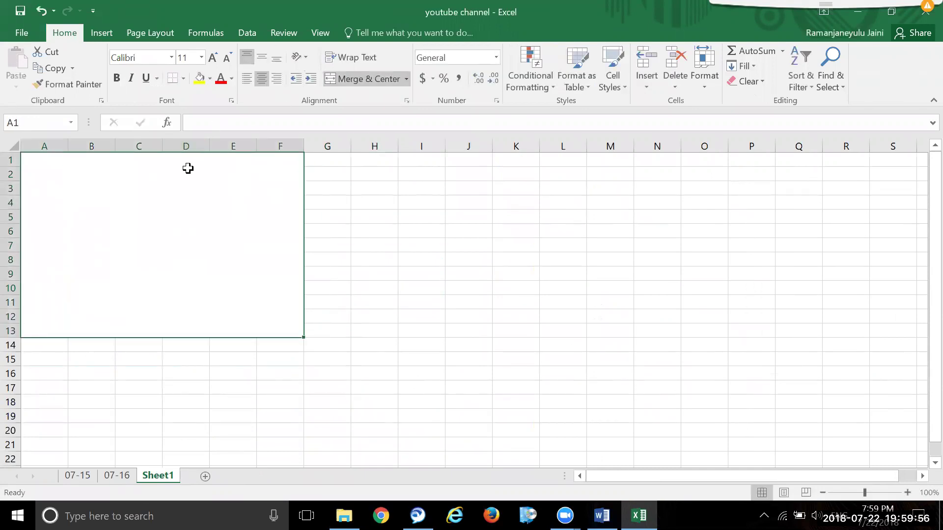
click(422, 275)
click(228, 246)
- In the merged cell, type 'Today topics:-' then 1. Primary ledger through 4. Item organization
double_click(166, 168)
text(Today topics:-)
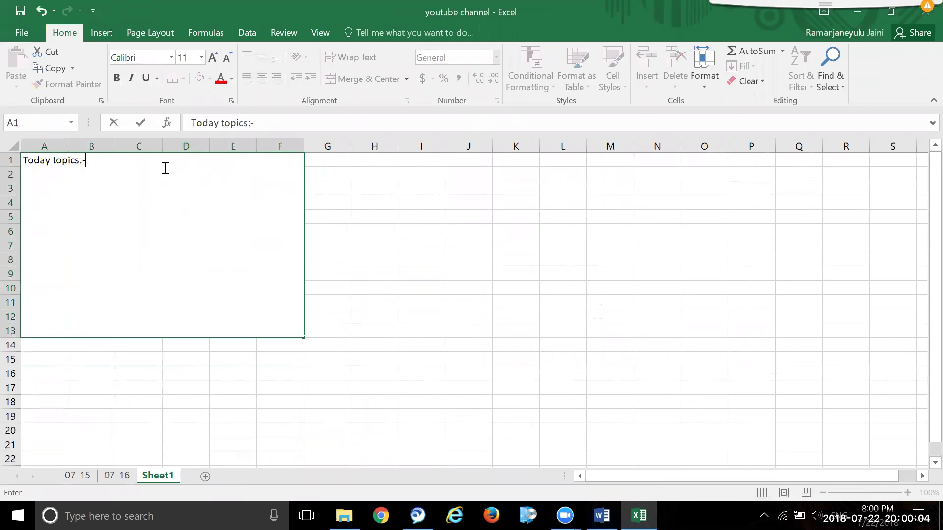
key(alt+Return)
text(1. Prima)
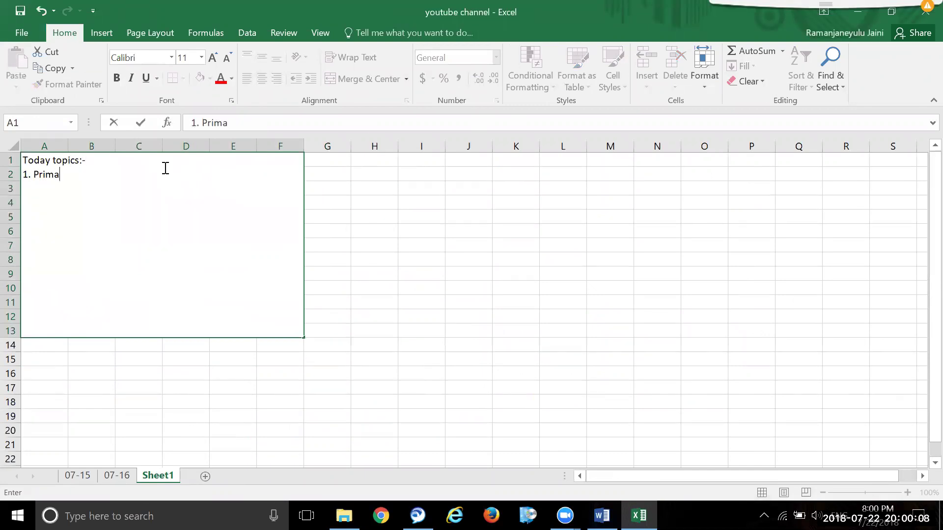
text(ry ledger)
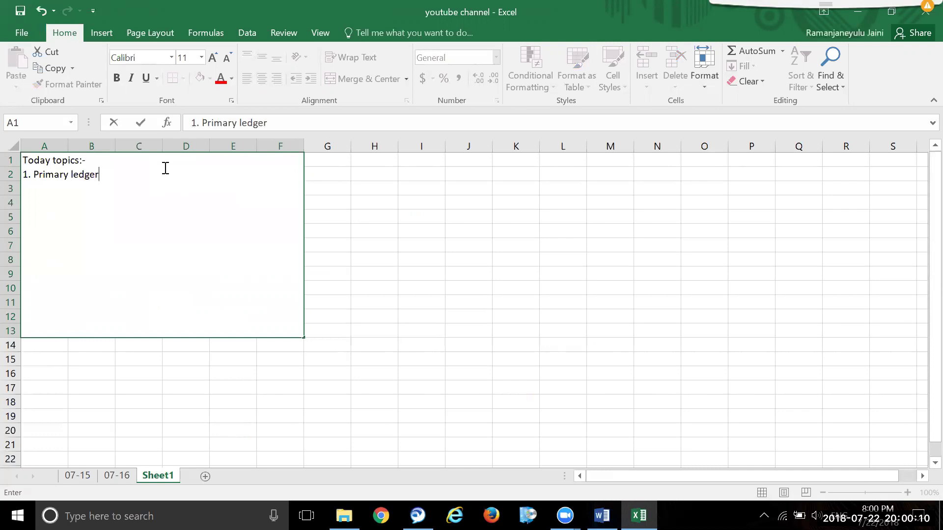
key(alt+Return)
text(2. Legal entity)
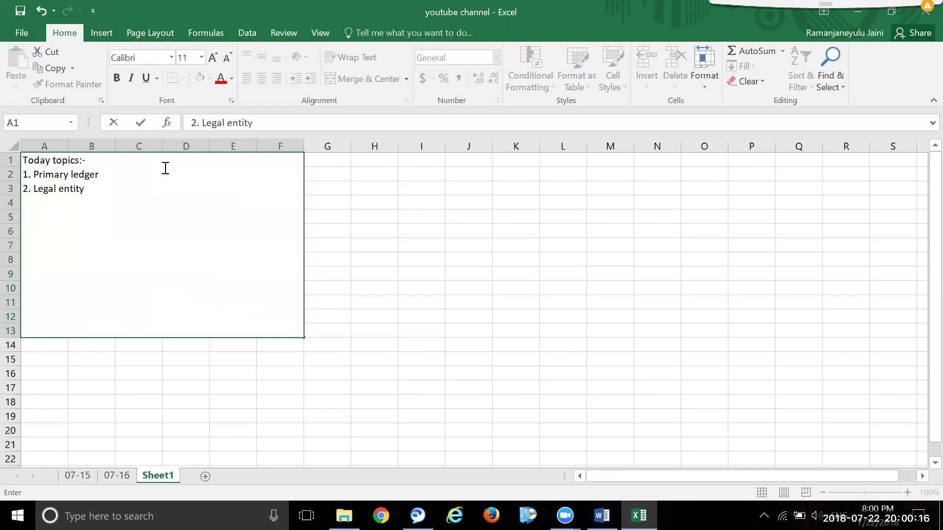
key(alt+Return)
text(3. Business unit)
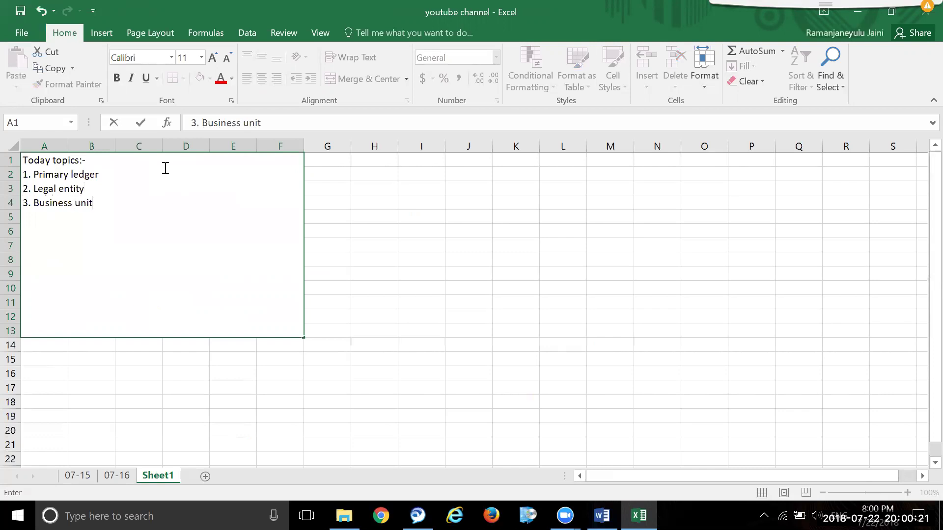
key(alt+Return)
text(4. Item organization)
- Continue the list with 5. Schedules, 6. Inventory org, 7. sub inventory org, 8. Locator
key(alt+Return)
text(5)
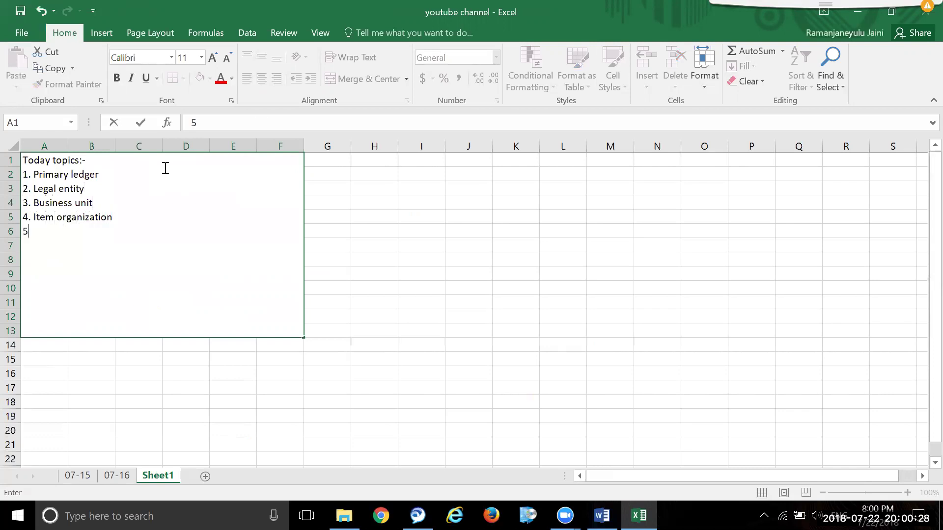
text(. Schedules)
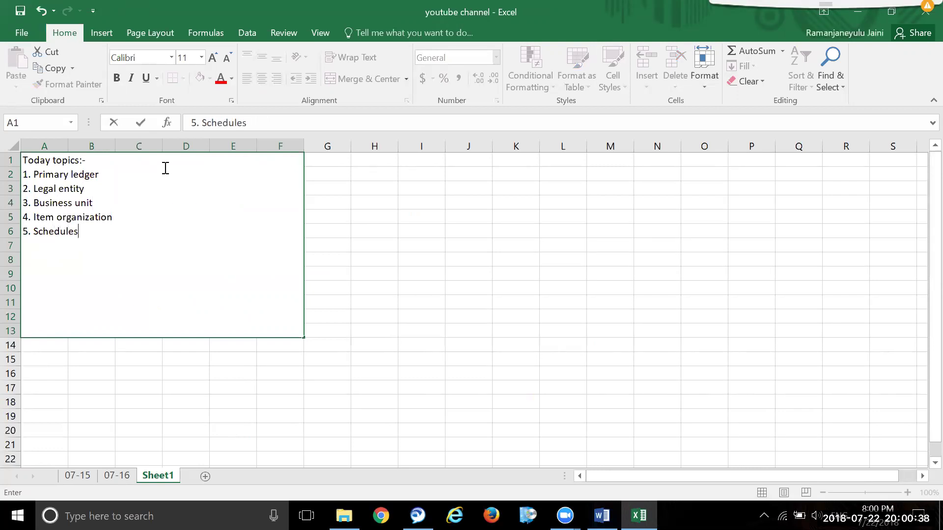
key(alt+Return)
text(6. Inventory org)
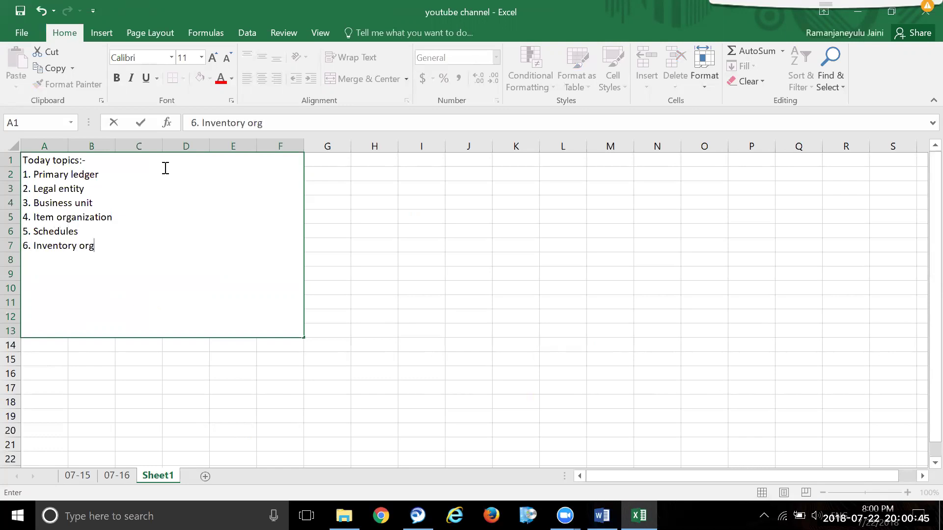
key(alt+Return)
text(7. sub inventory org)
key(alt+Return)
text(8.)
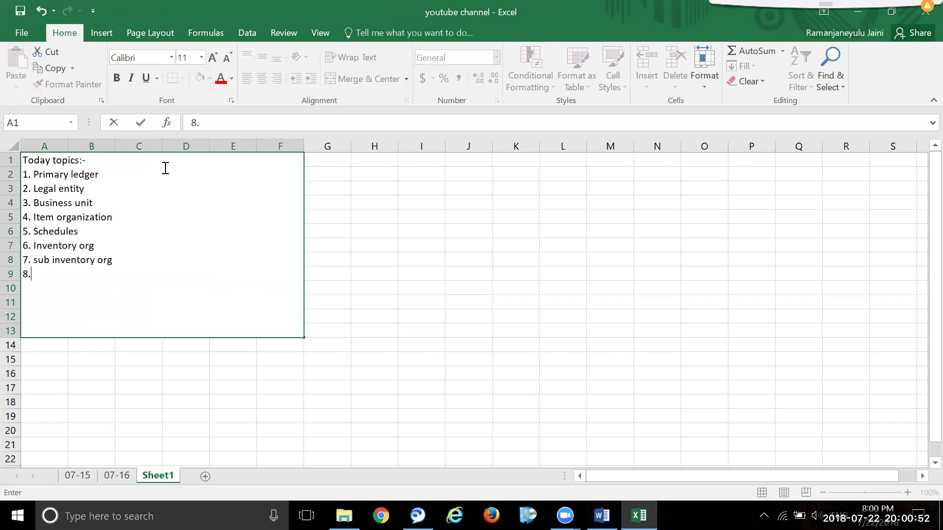
text( Locator)
- Format the 'Today topics:-' heading at 16 pt in red font
drag(100, 158, 18, 153)
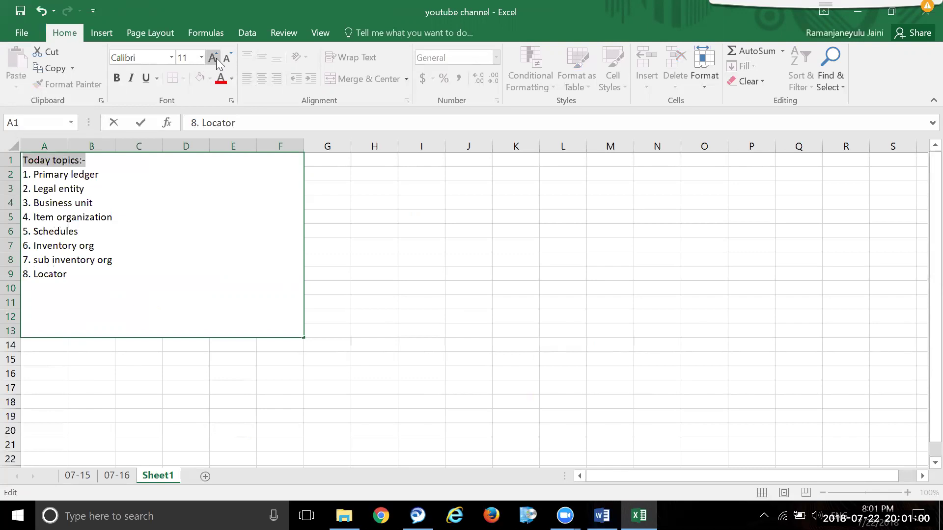
click(213, 58)
click(214, 58)
click(213, 58)
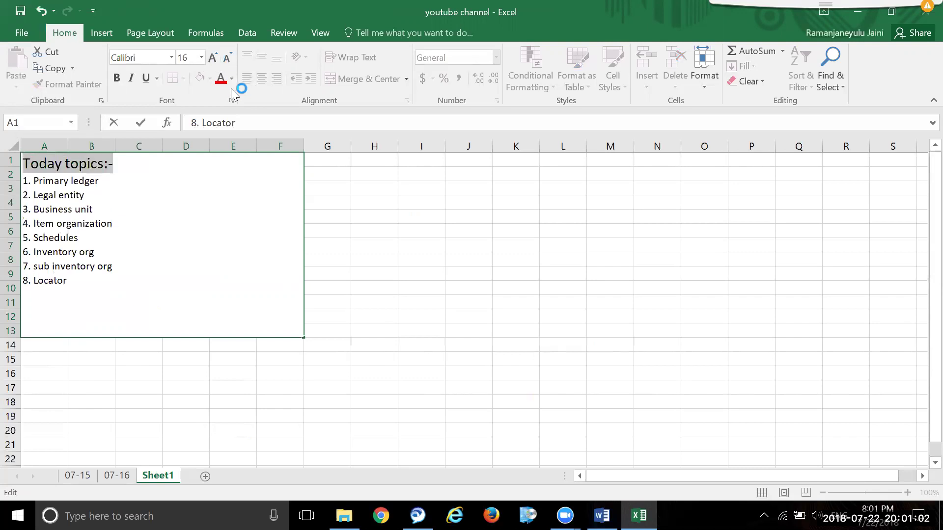
click(220, 80)
click(391, 275)
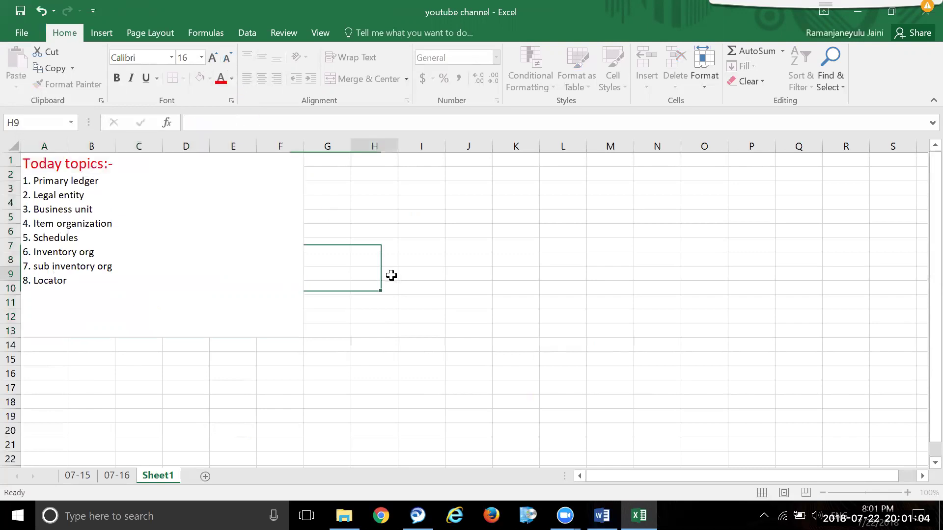
click(87, 192)
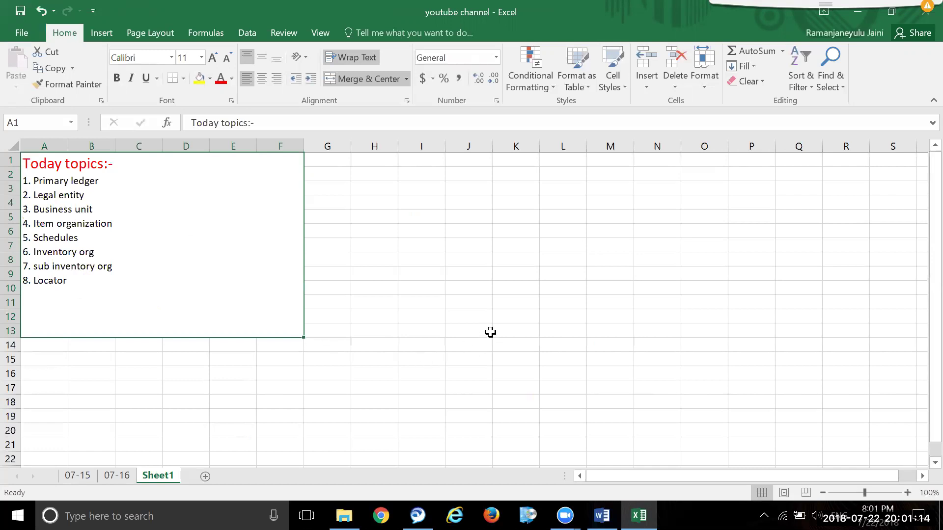
click(484, 303)
click(120, 208)
- Enter the title '2. Legal Entity Creation' in cell I2
double_click(85, 194)
double_click(89, 195)
drag(88, 196, 43, 192)
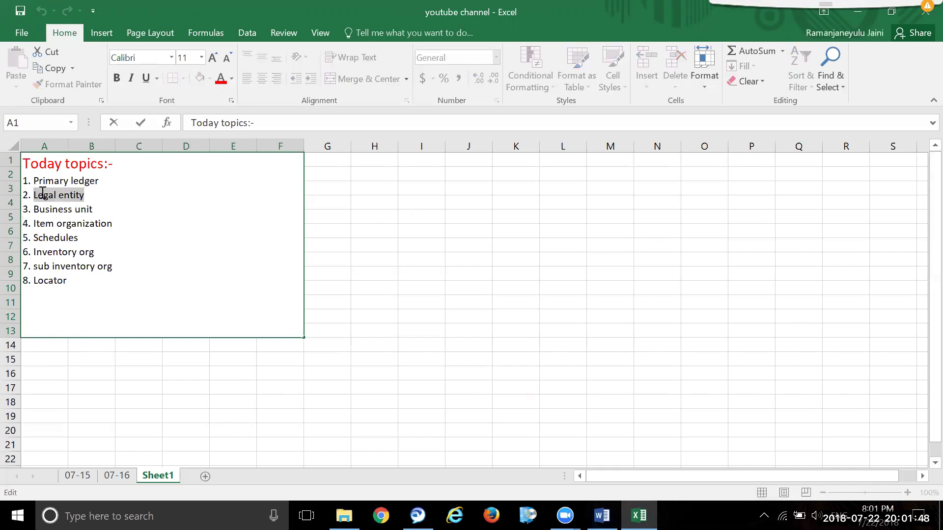
click(410, 211)
click(423, 178)
drag(422, 178, 588, 190)
click(563, 231)
drag(423, 176, 584, 177)
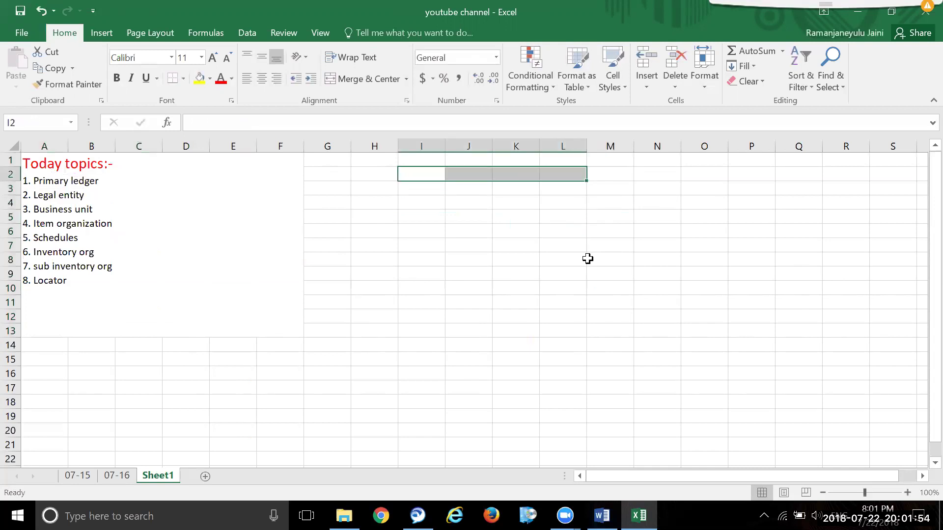
text(2. Leg)
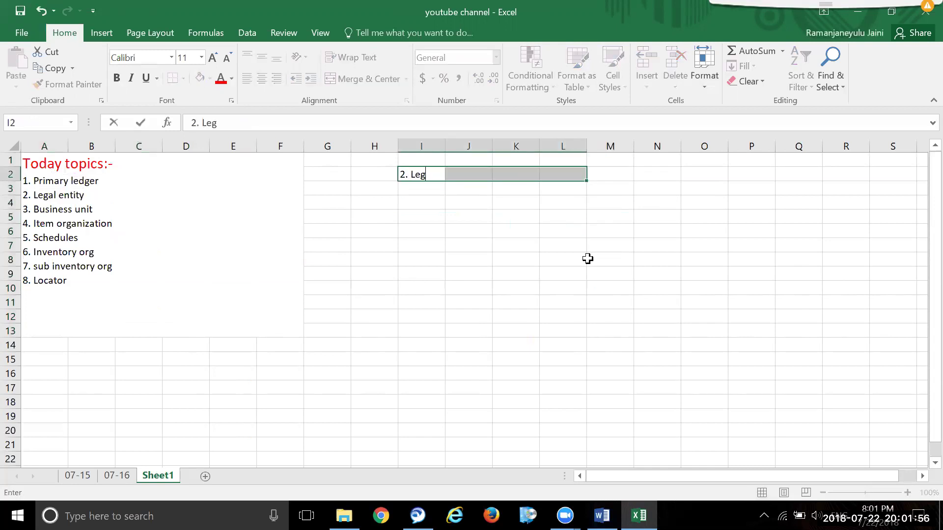
text(al Entity Creation)
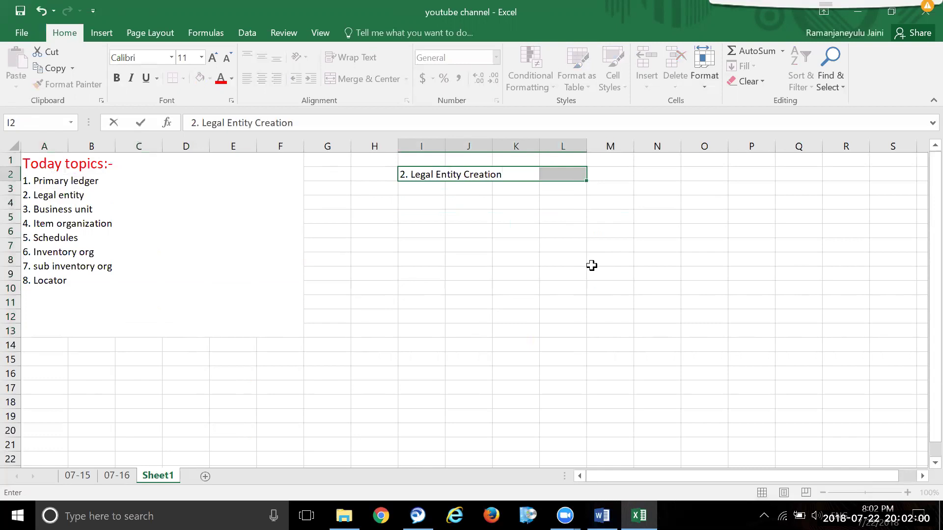
click(592, 265)
- Merge and centre the title across I2:L2
drag(417, 173, 579, 173)
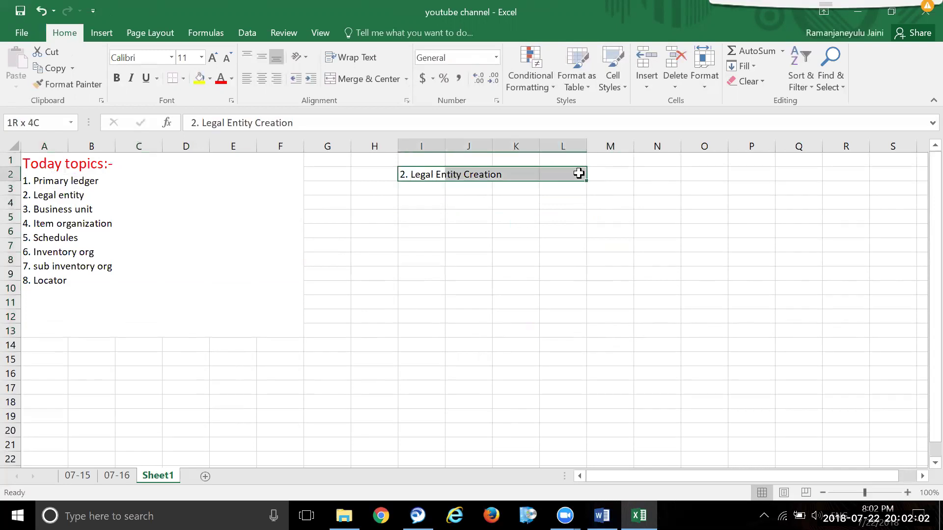
click(355, 75)
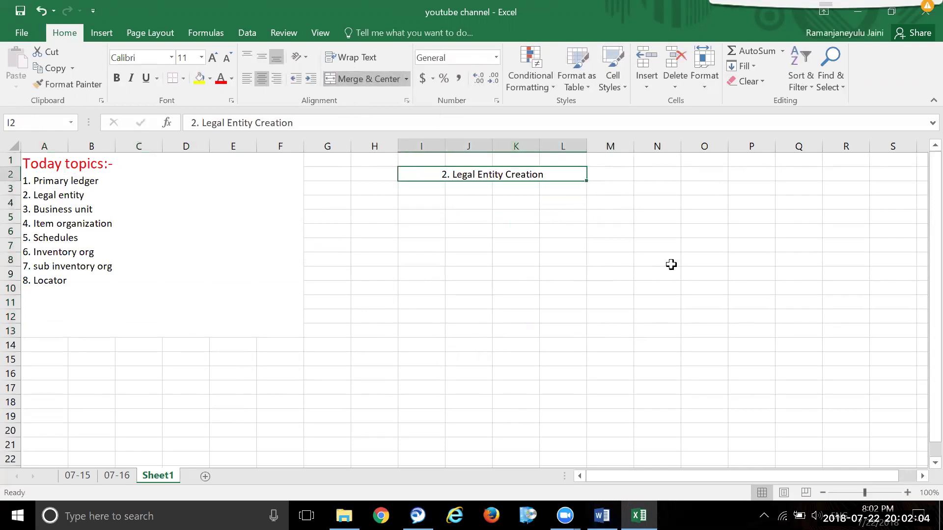
click(715, 289)
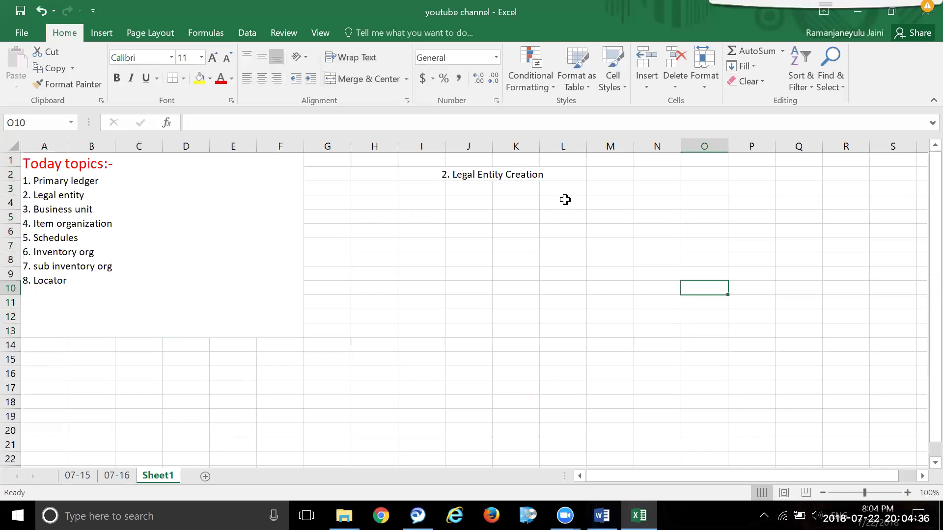
- Type 'Mandatory' in K4 and the note 'Legal Address- this is first setup before moving to legal entity creation' in M4
drag(566, 202, 667, 204)
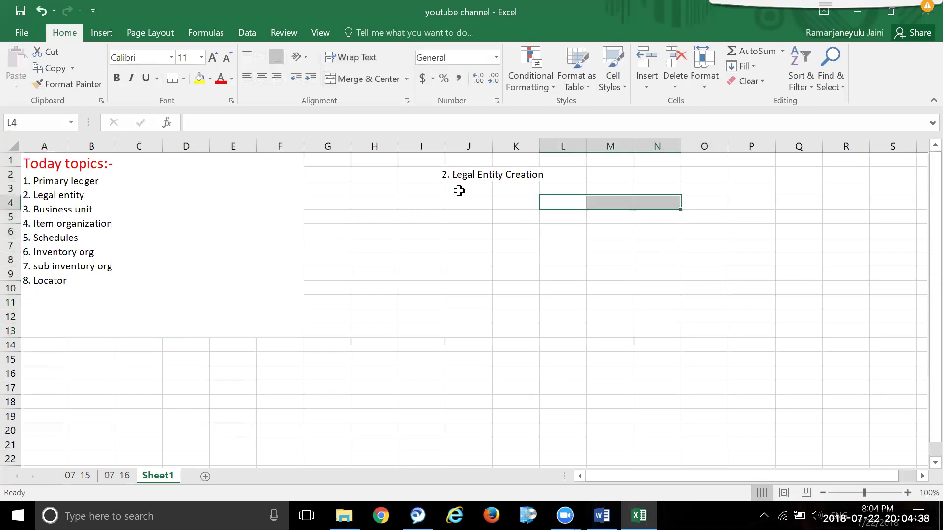
click(529, 212)
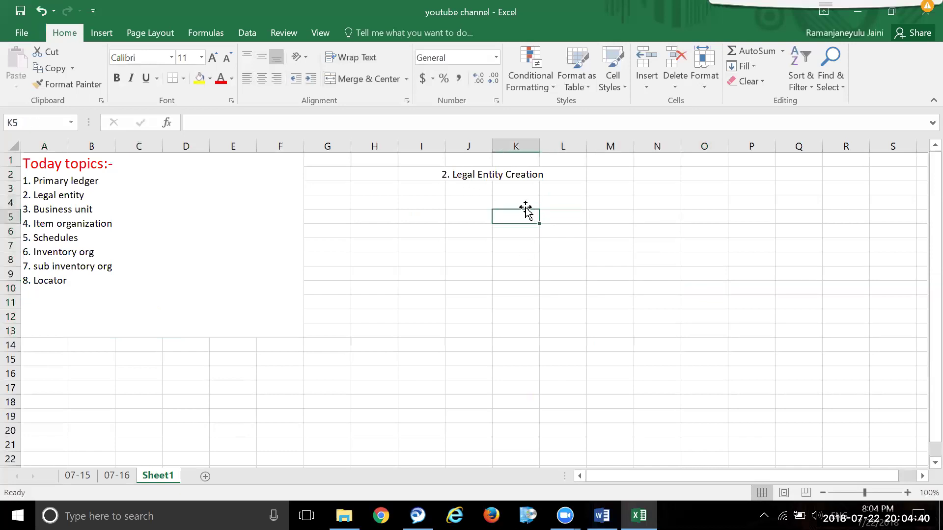
click(518, 200)
text(Ma)
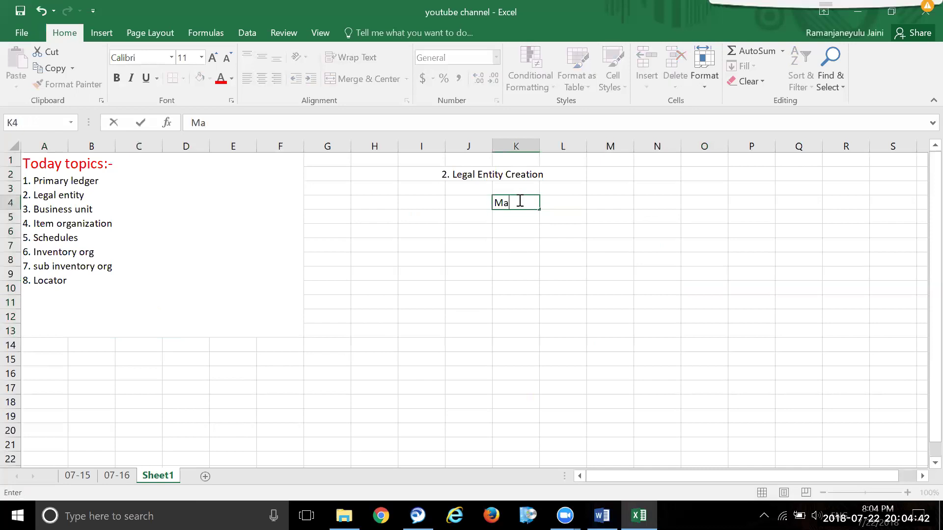
text(ndatory)
click(584, 242)
drag(612, 207, 735, 203)
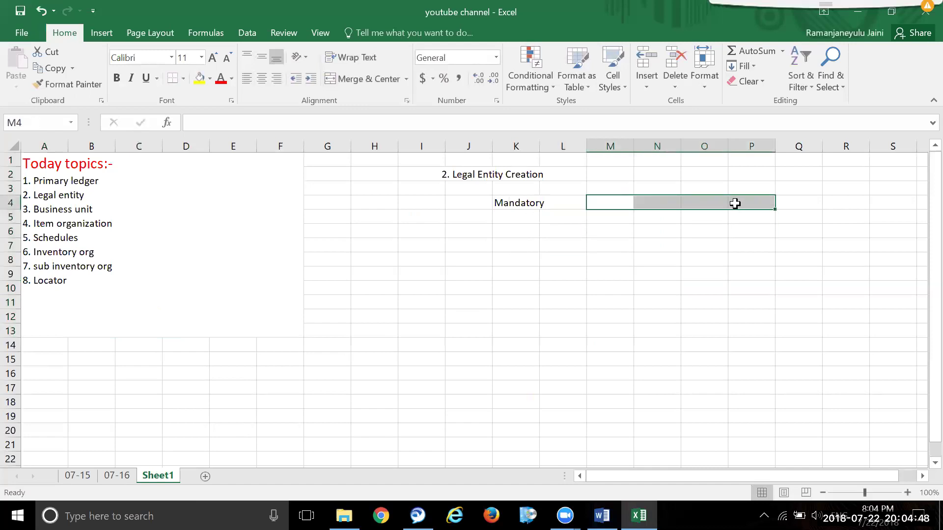
text(Legal Address- )
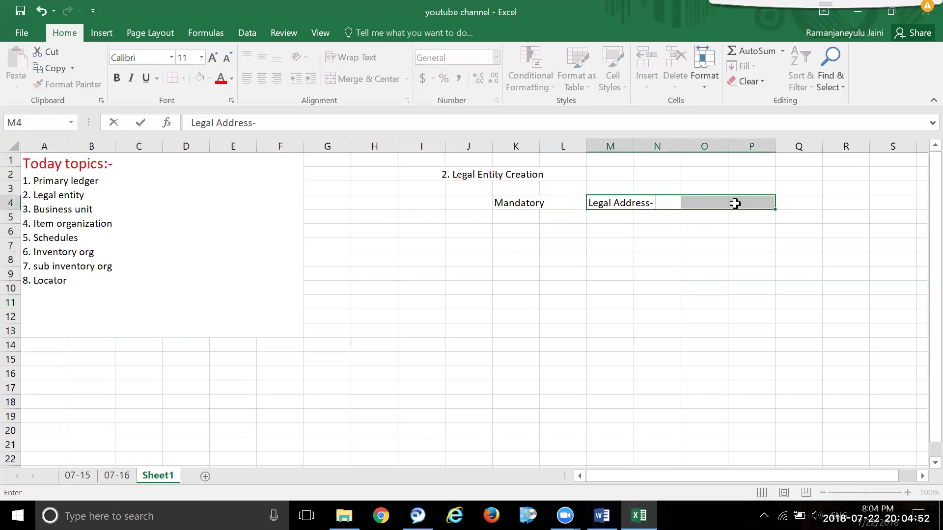
text(this is fir)
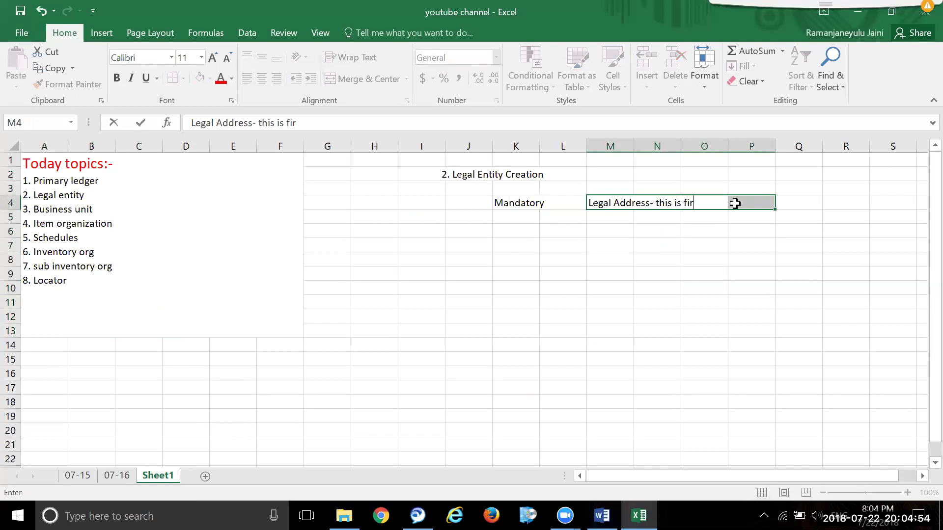
text(st setup)
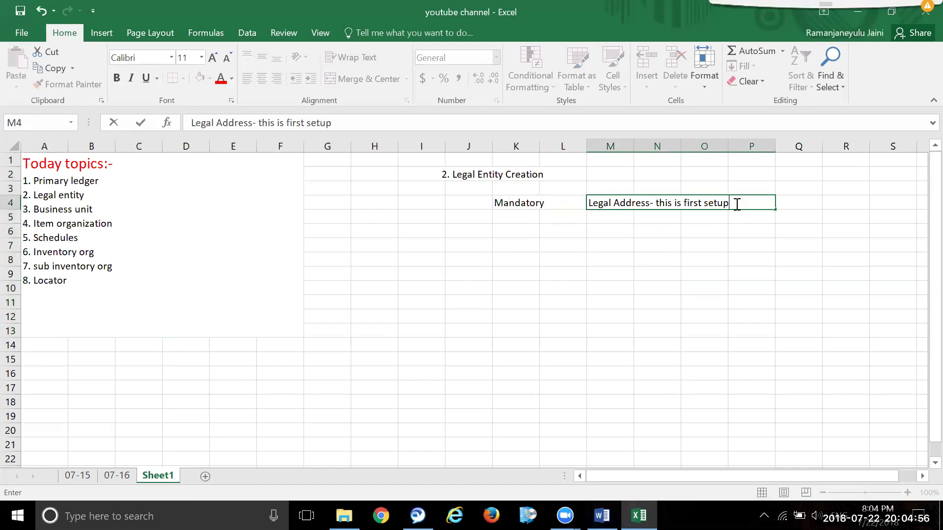
text( before mov)
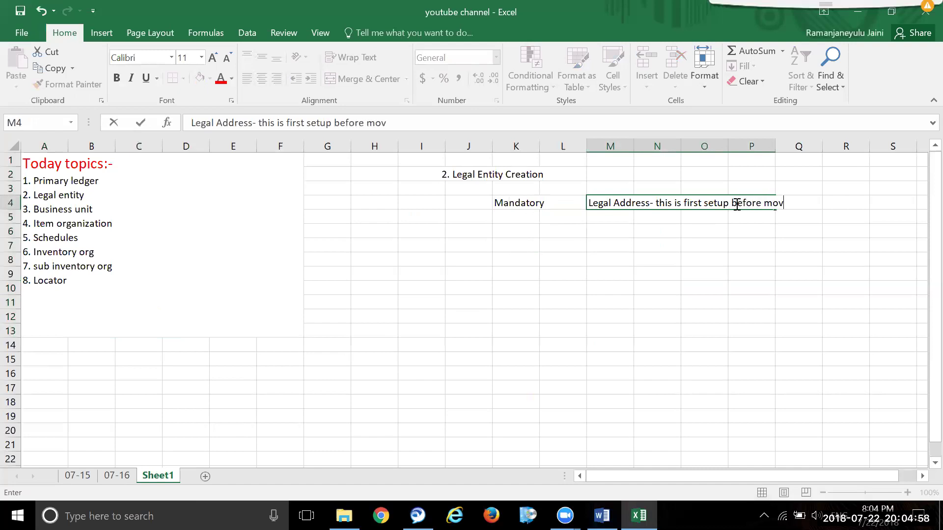
text(ing to lega)
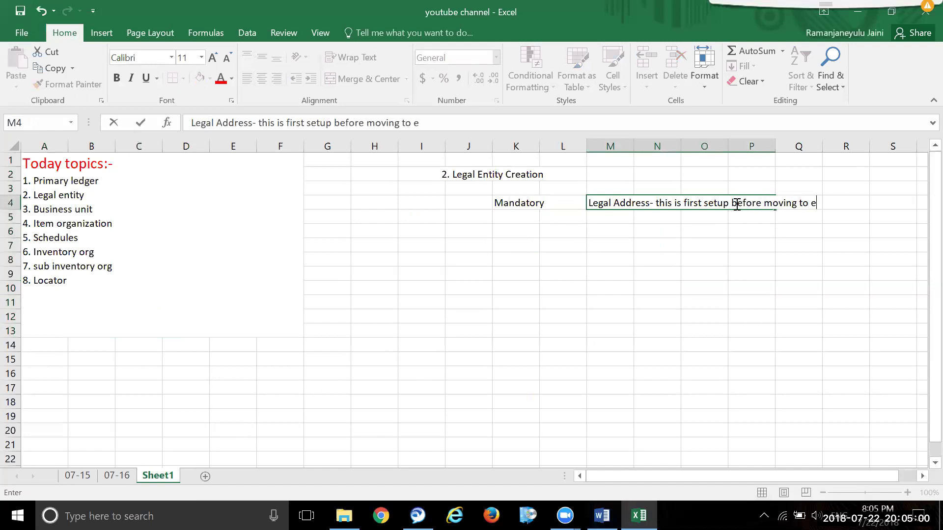
text(l entit)
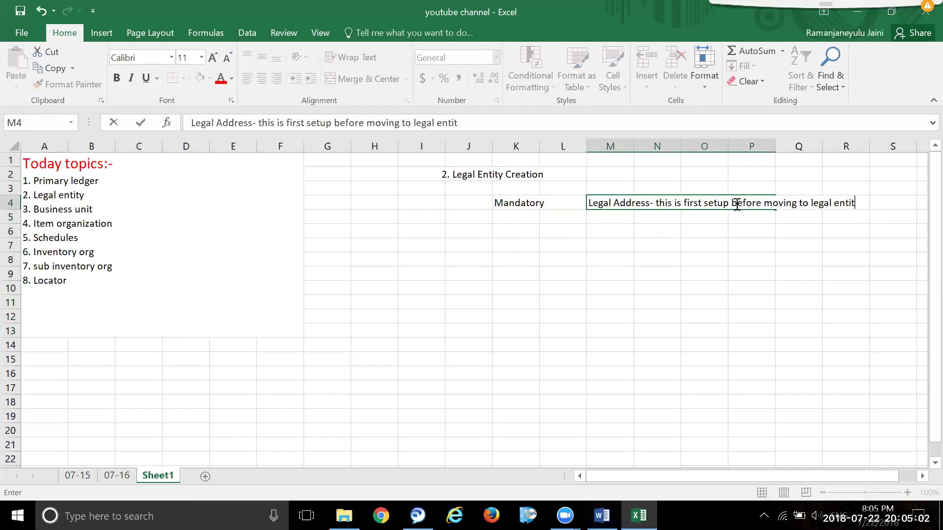
text(y creation)
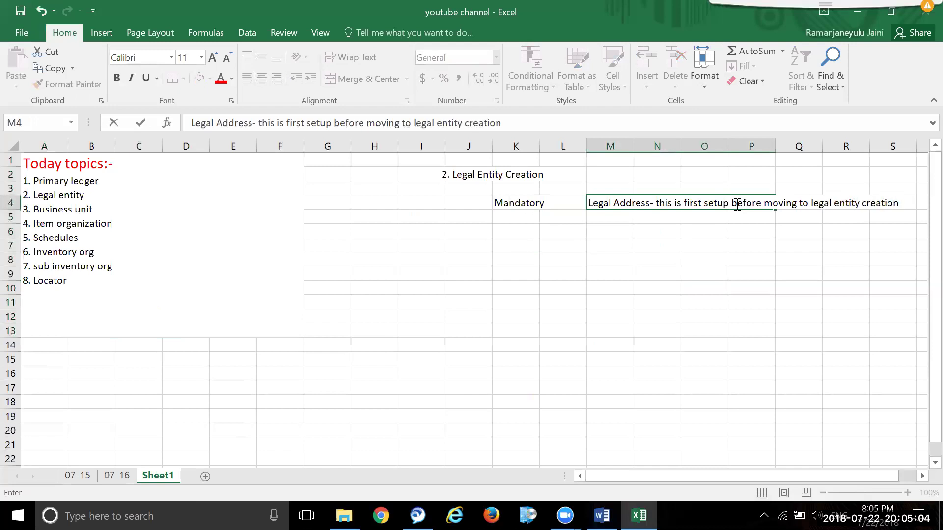
click(464, 258)
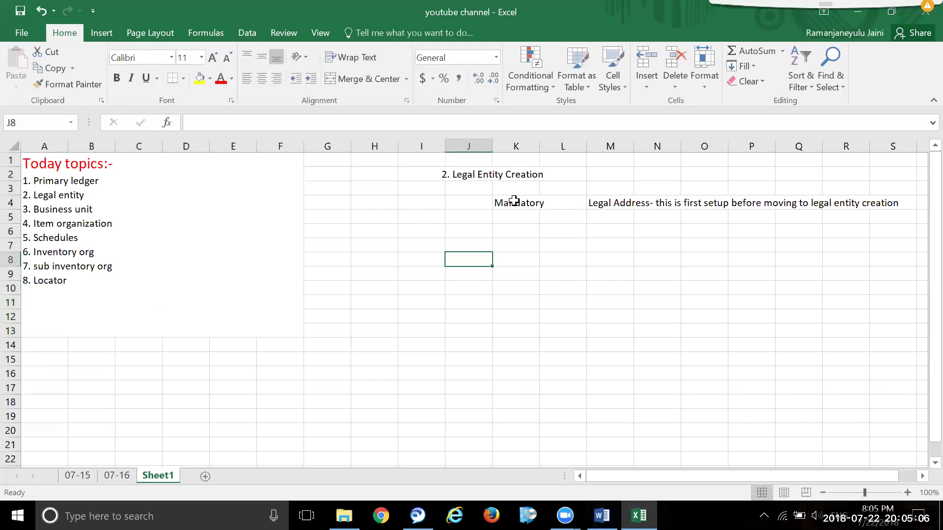
- Fill the Mandatory cells K4:L4 yellow
click(514, 201)
click(565, 248)
drag(511, 202, 573, 200)
click(199, 78)
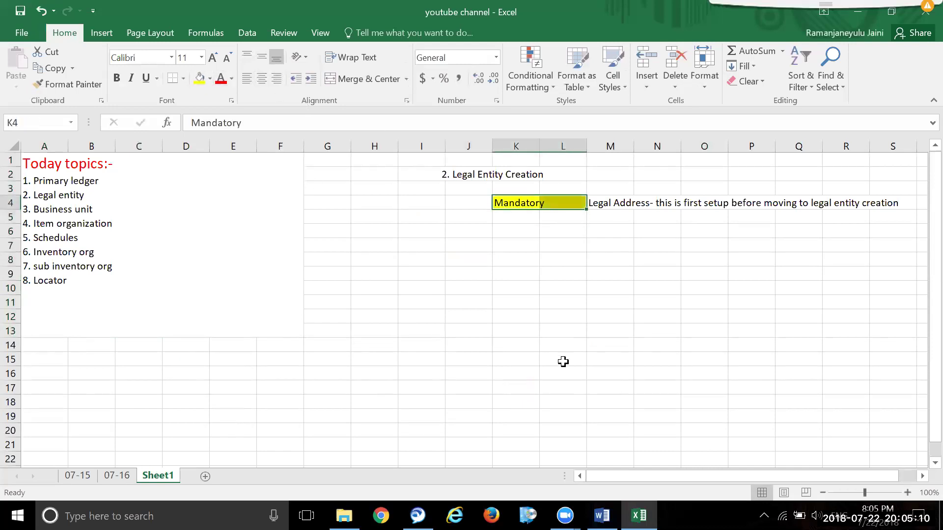
click(564, 362)
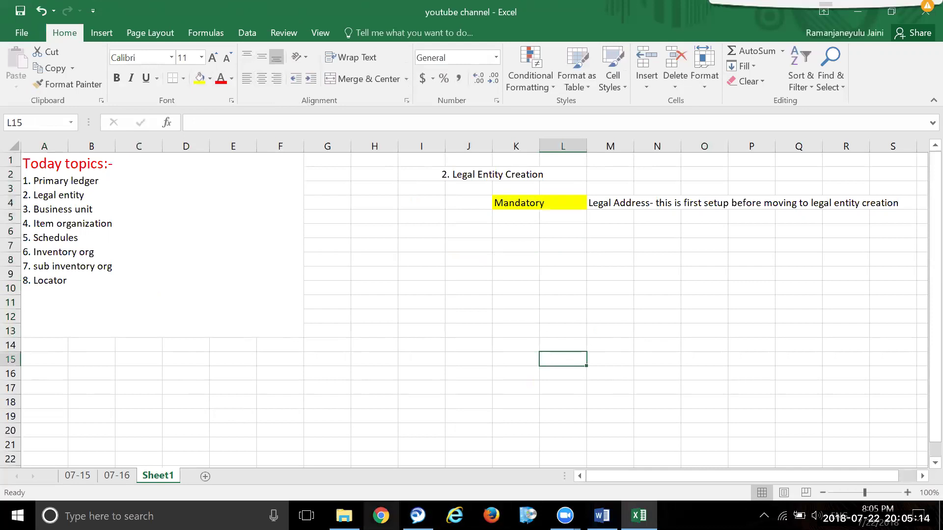
key(alt+Tab)
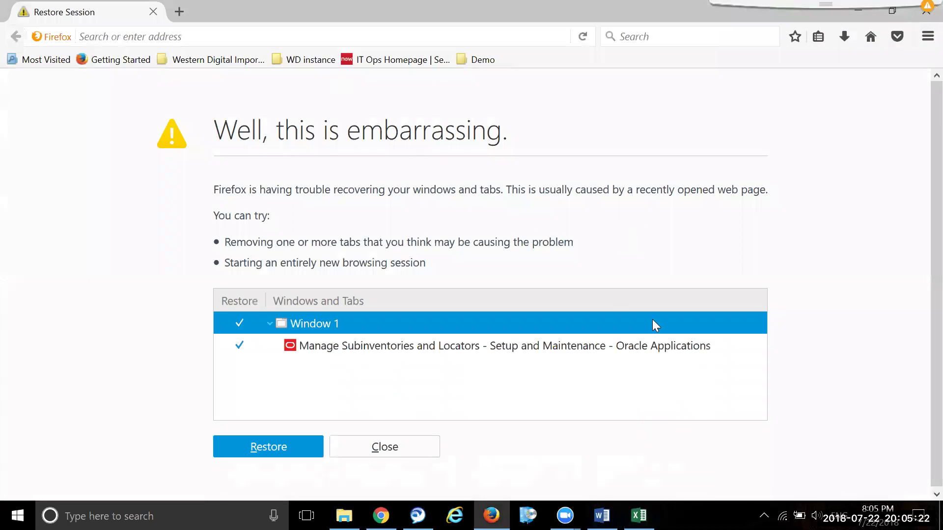
- Sign in to the ALFAISAL DEV Oracle instance from the Demo bookmarks with the saved login
click(405, 444)
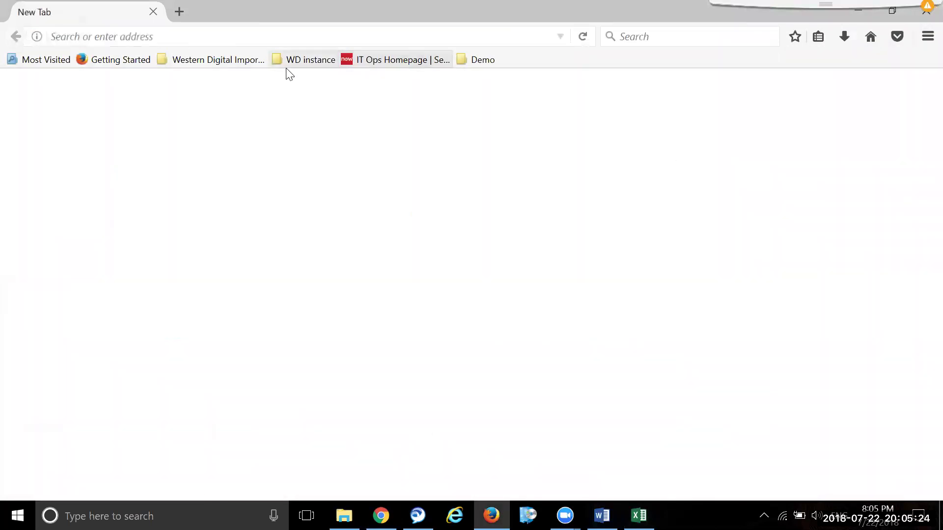
click(494, 58)
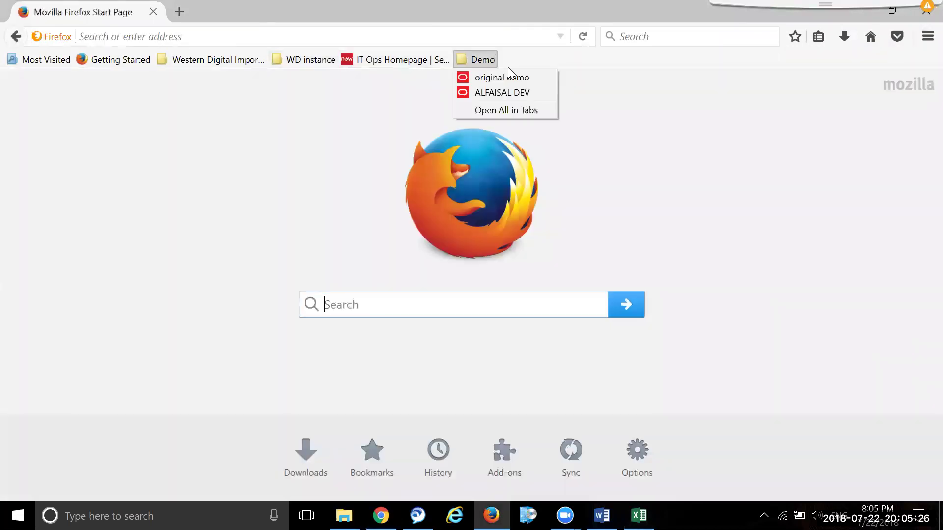
click(529, 93)
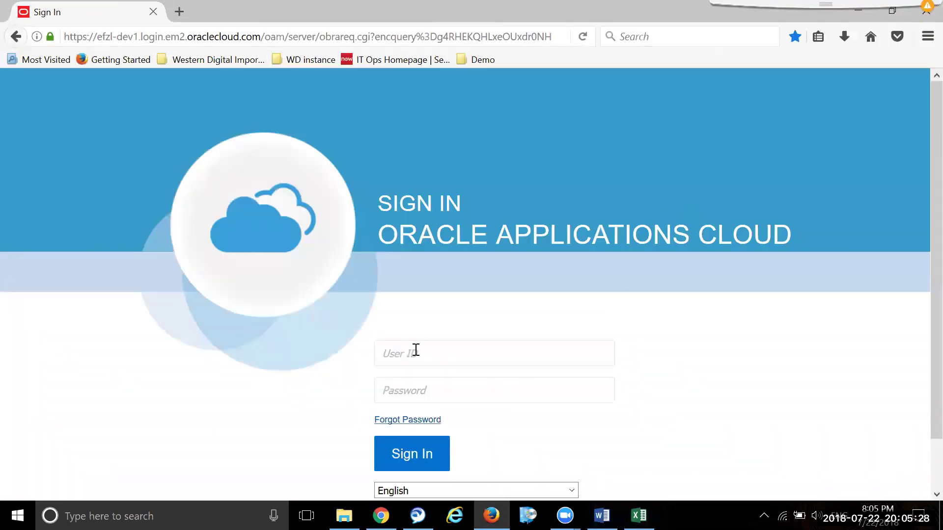
click(431, 346)
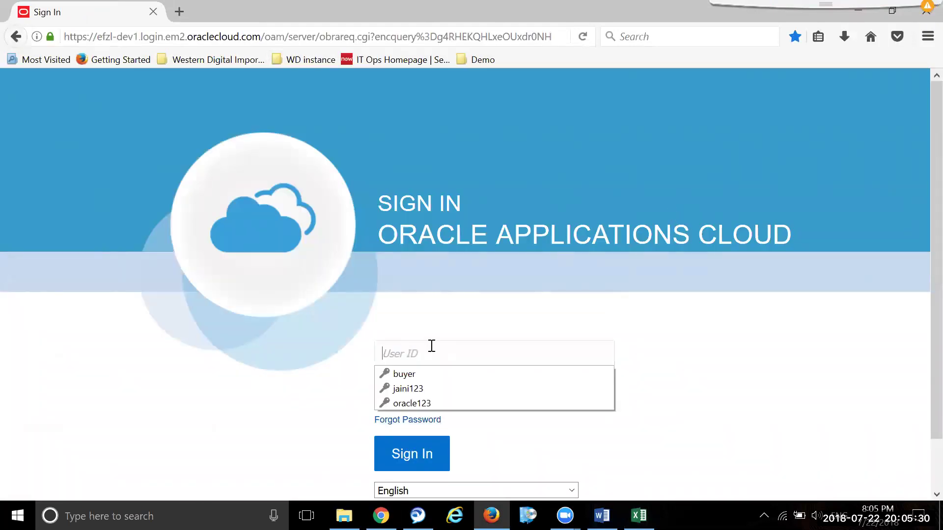
click(463, 389)
click(422, 441)
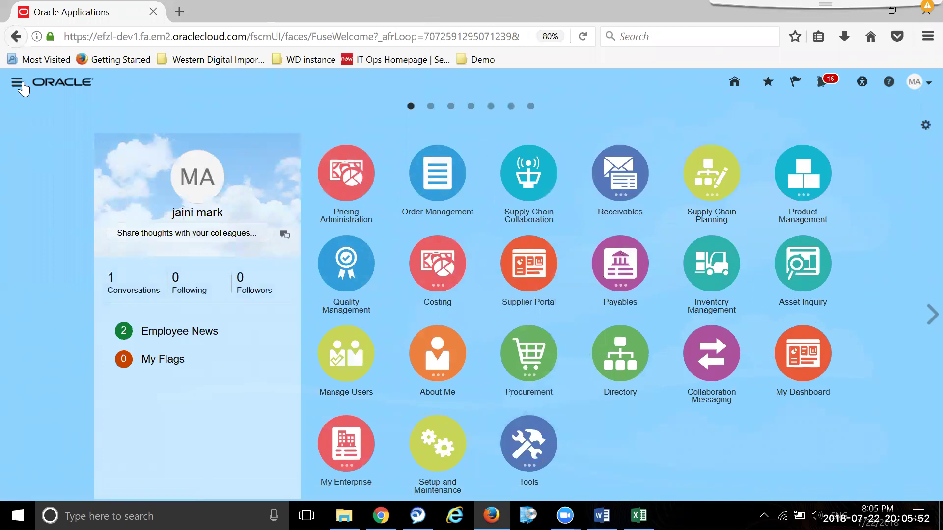
- Launch the Security Console from the Navigator's Tools section
click(16, 82)
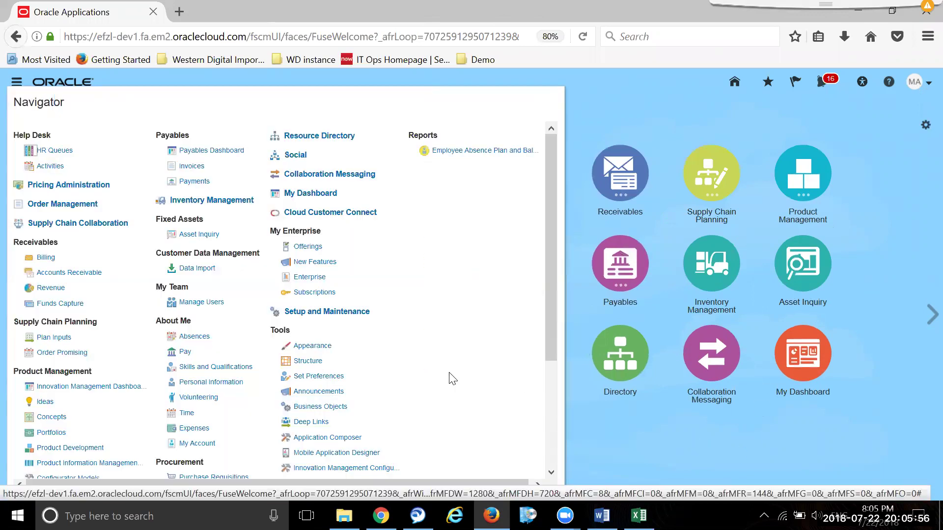
drag(544, 325, 572, 428)
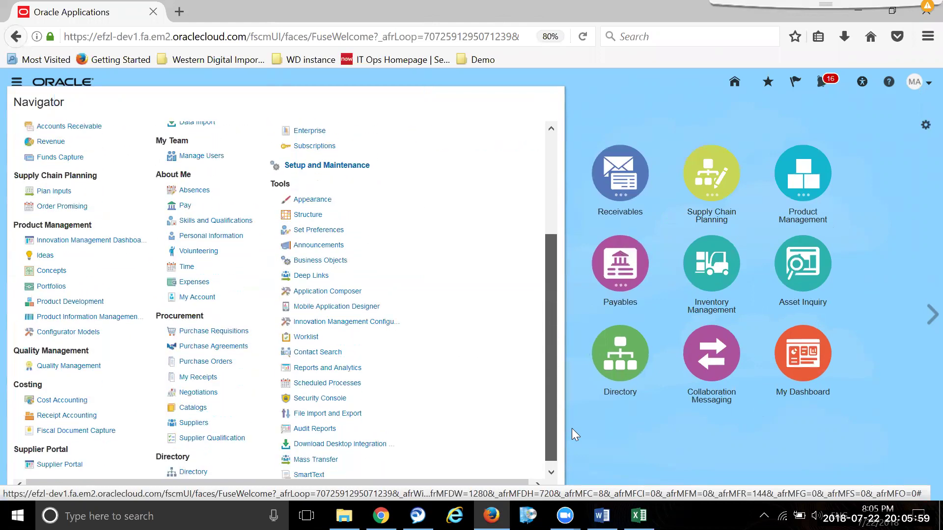
click(320, 399)
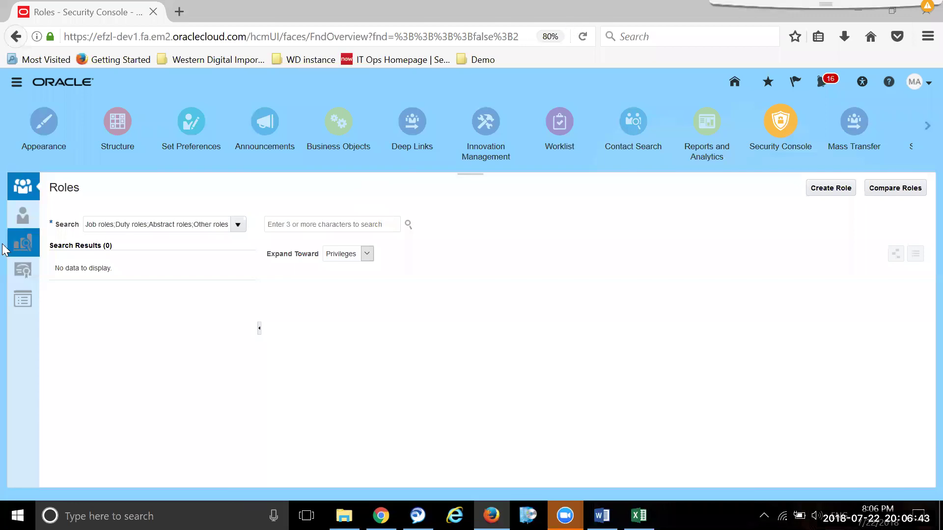
- Go to the User Accounts page and search for a user by name
click(23, 215)
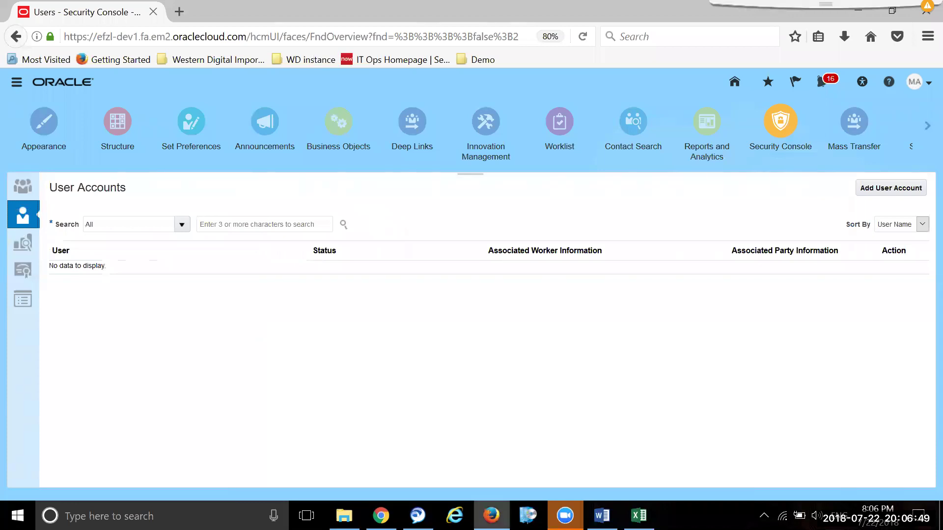
mouse_move(565, 516)
click(492, 460)
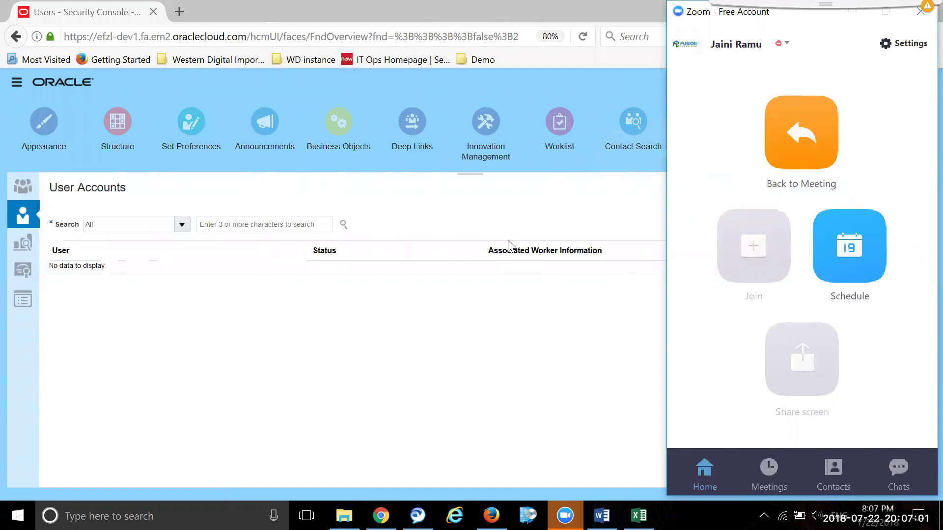
click(387, 352)
click(270, 229)
text(jain)
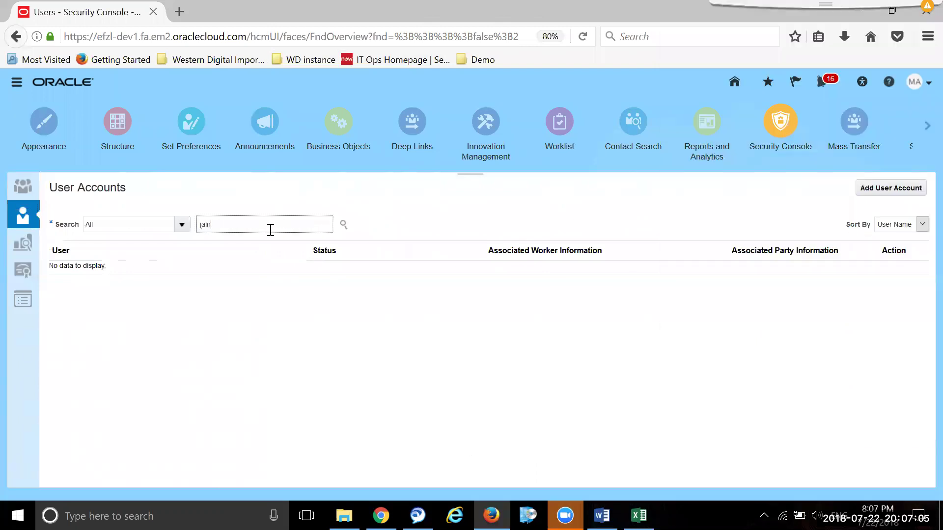
text(i)
key(Return)
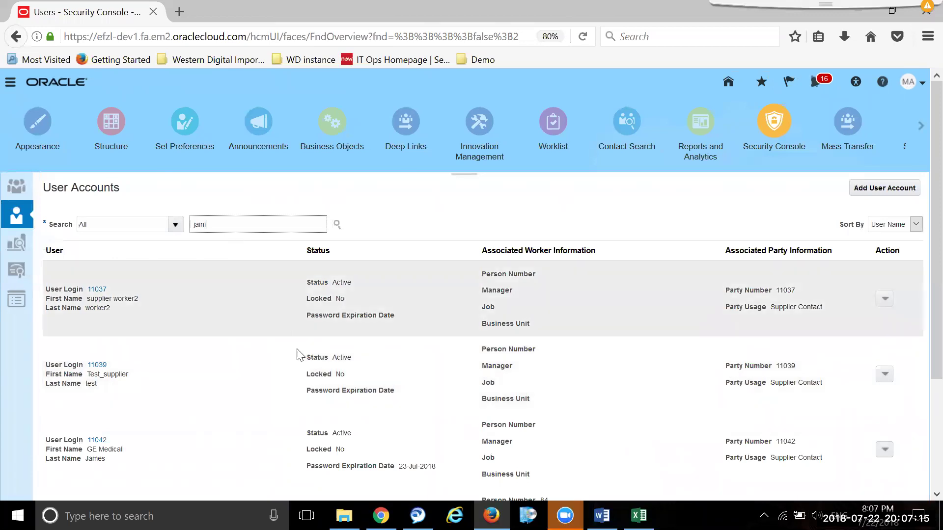
- Replace the search term with a different user name
drag(249, 222, 177, 224)
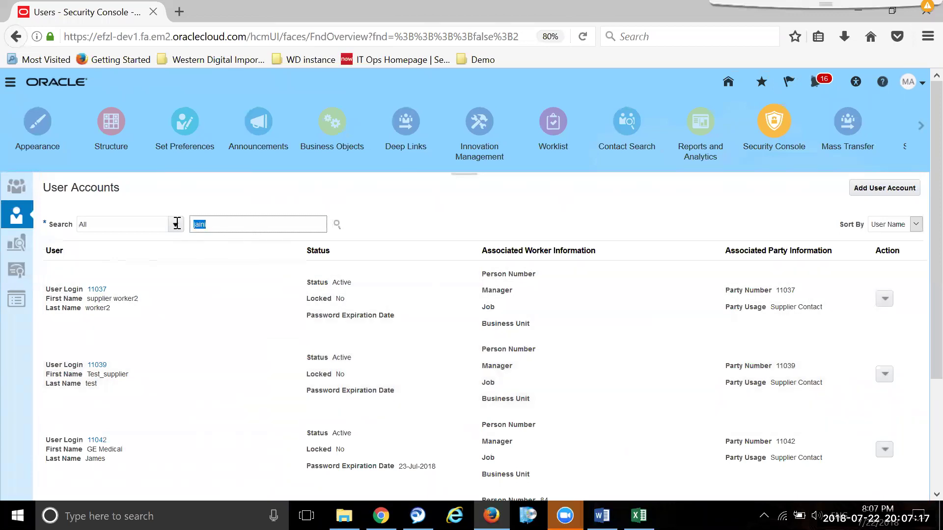
text(marf)
key(BackSpace)
text(k)
- Zoom the Firefox page from 80% back to 100%
click(922, 42)
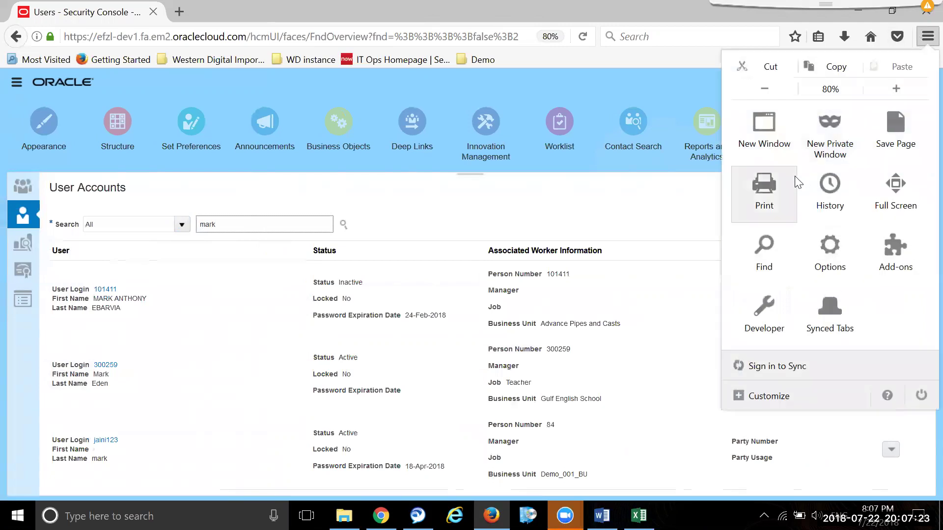
click(900, 86)
click(900, 87)
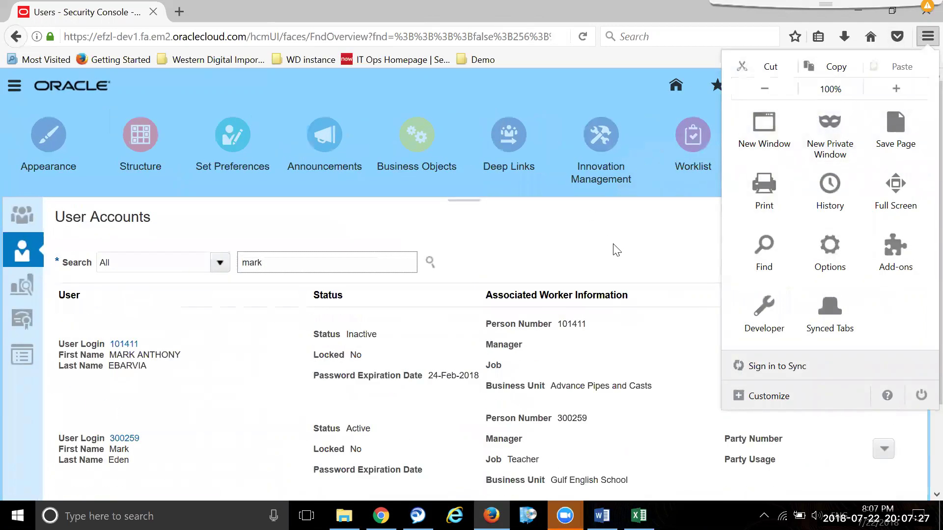
click(612, 248)
- Edit the third matching user account and change its e-mail domain to abc
scroll(612, 249, down, 3)
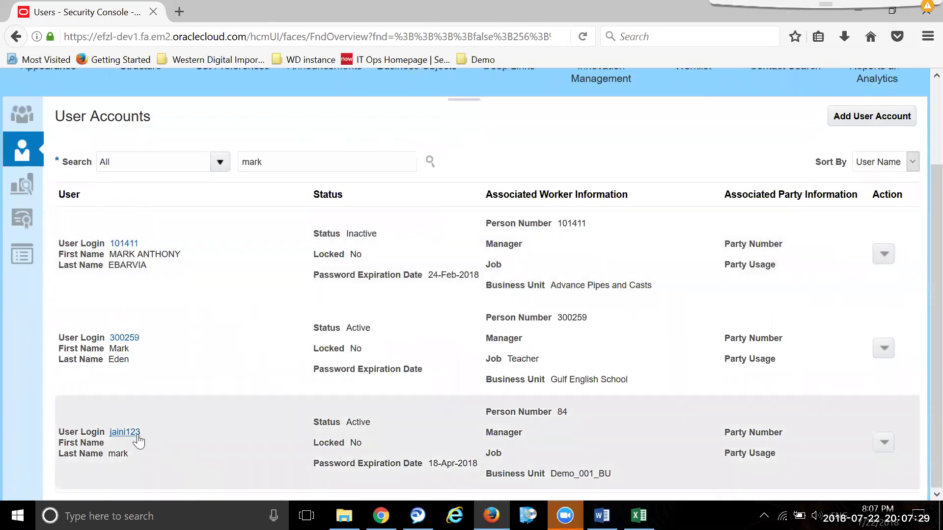
click(125, 432)
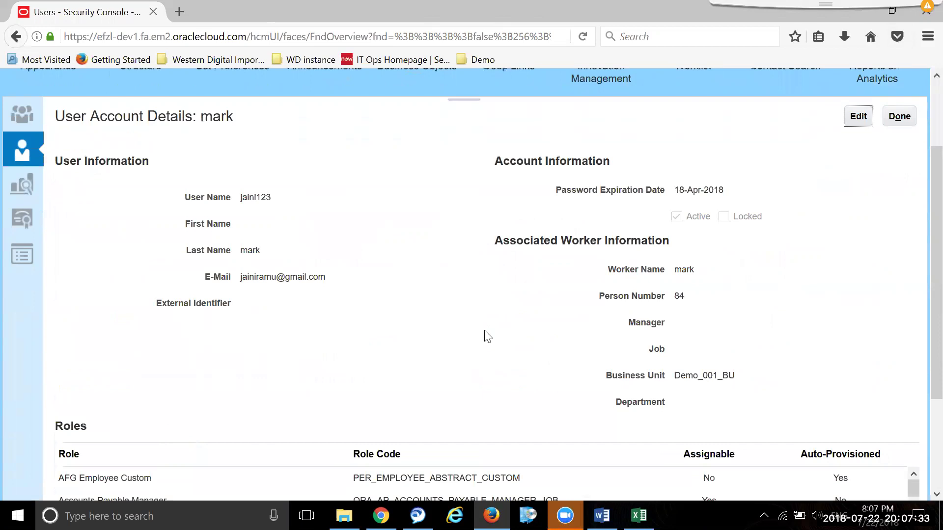
click(860, 117)
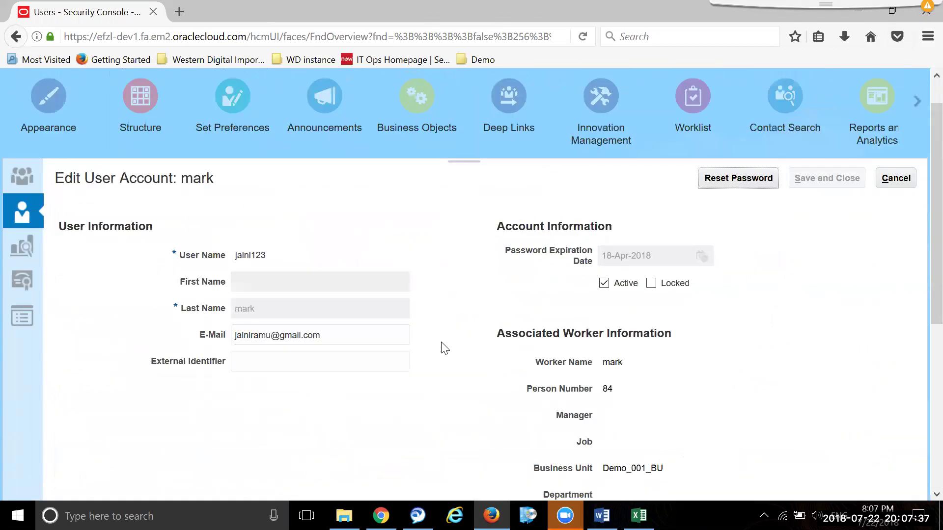
click(310, 336)
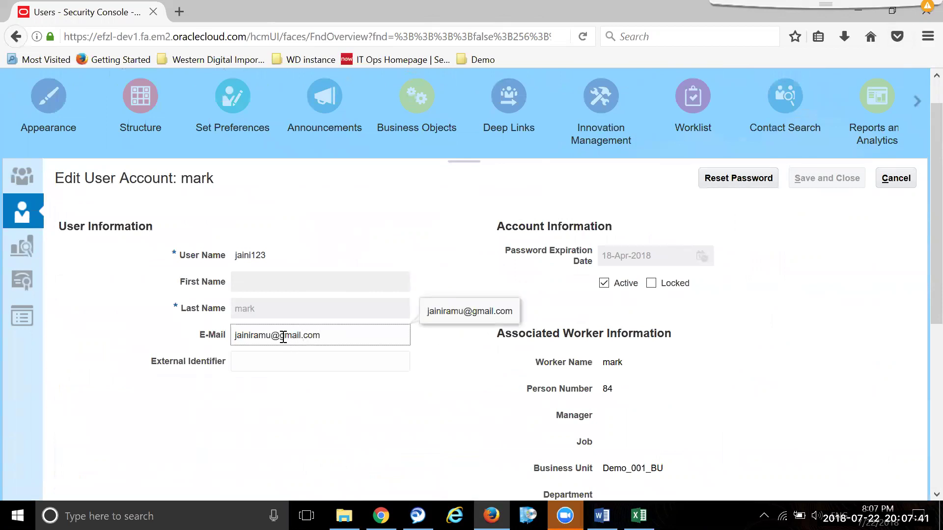
drag(280, 337, 303, 338)
text(abc)
- Save and close the edited user account without adding any role
scroll(730, 337, down, 5)
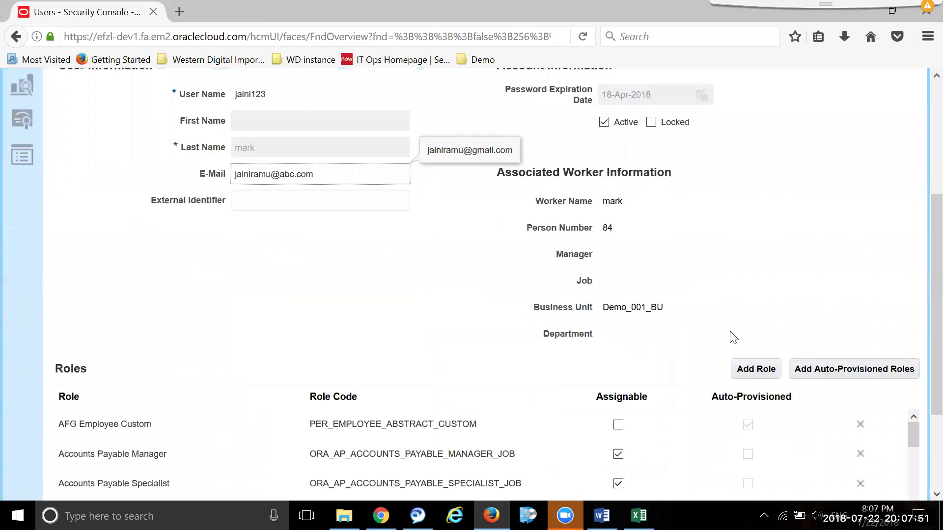
scroll(727, 337, up, 6)
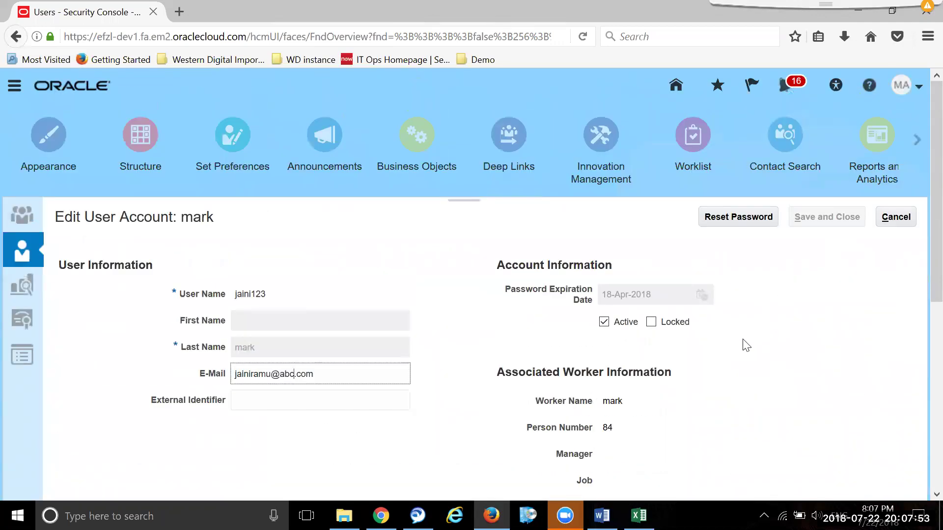
scroll(798, 352, down, 1)
scroll(799, 353, down, 3)
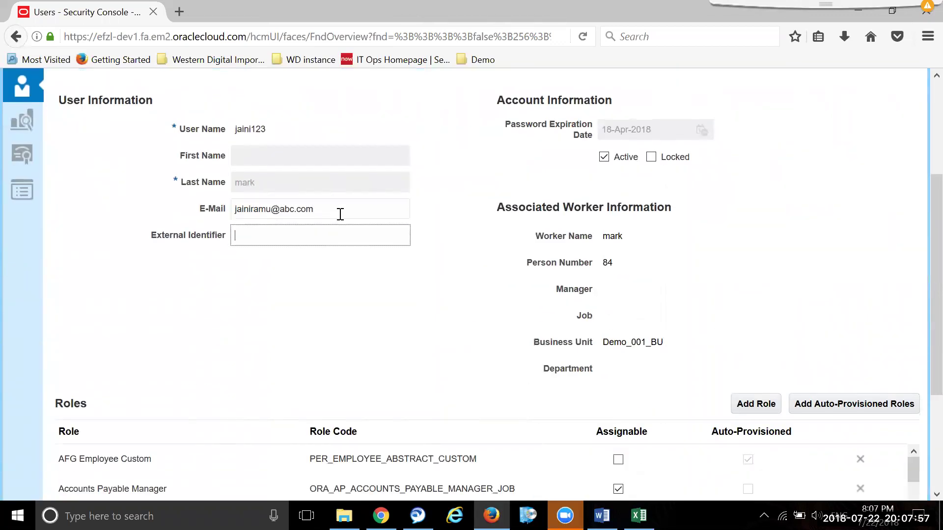
click(769, 412)
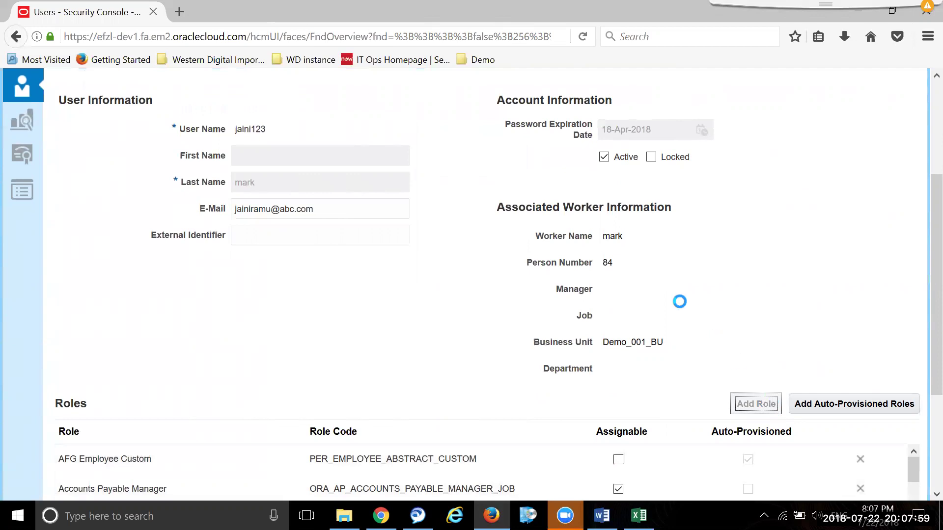
click(668, 428)
click(823, 145)
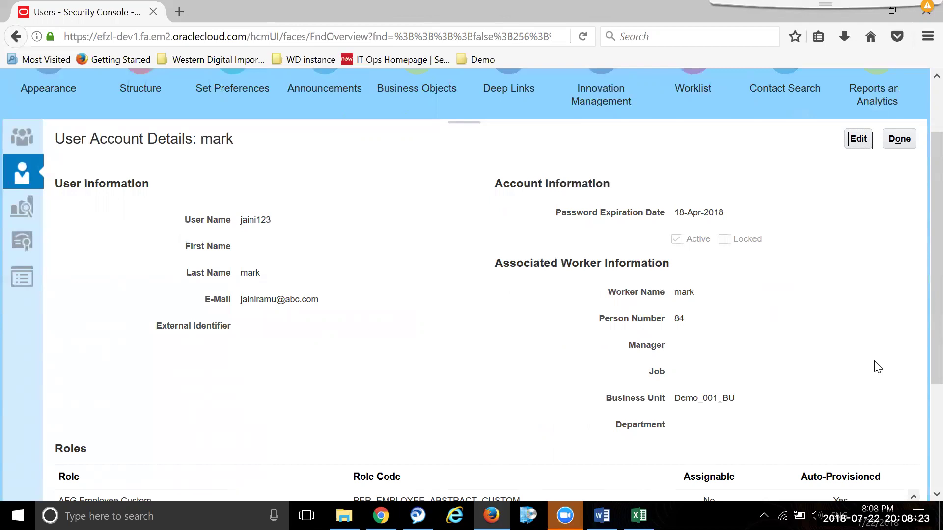
- Re-search and reopen the user account to verify the e-mail change, then return Home
click(899, 139)
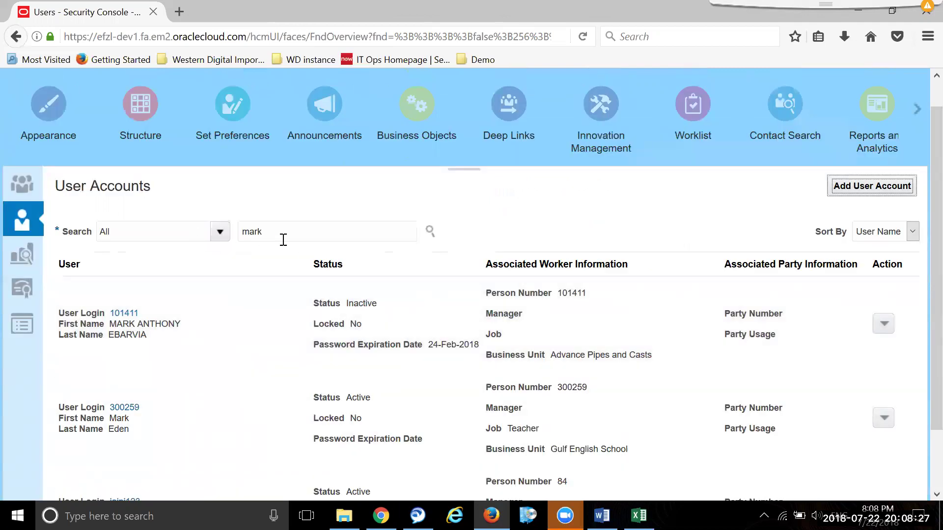
click(431, 231)
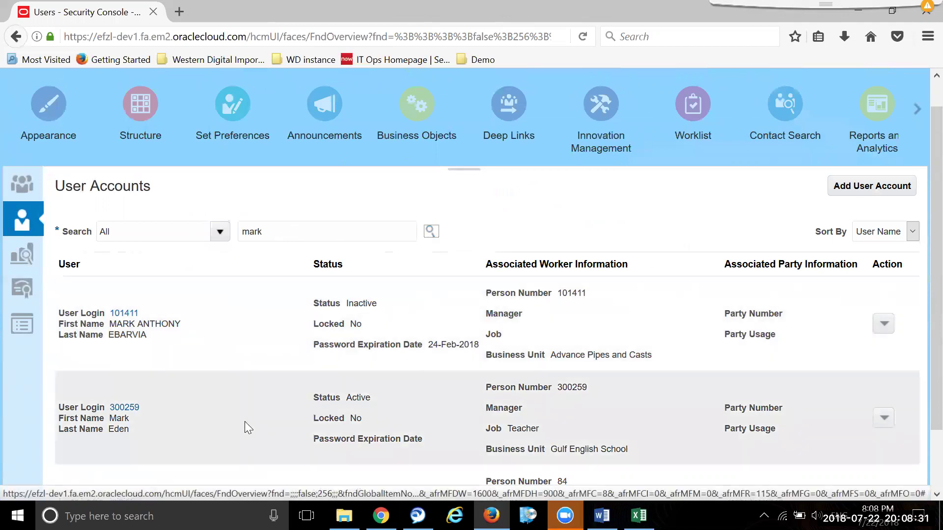
scroll(245, 422, down, 2)
click(121, 433)
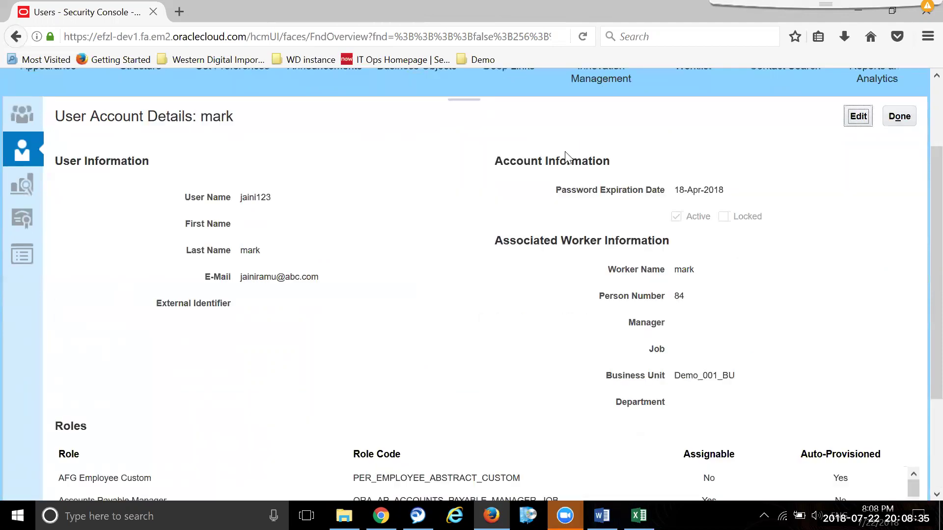
click(889, 121)
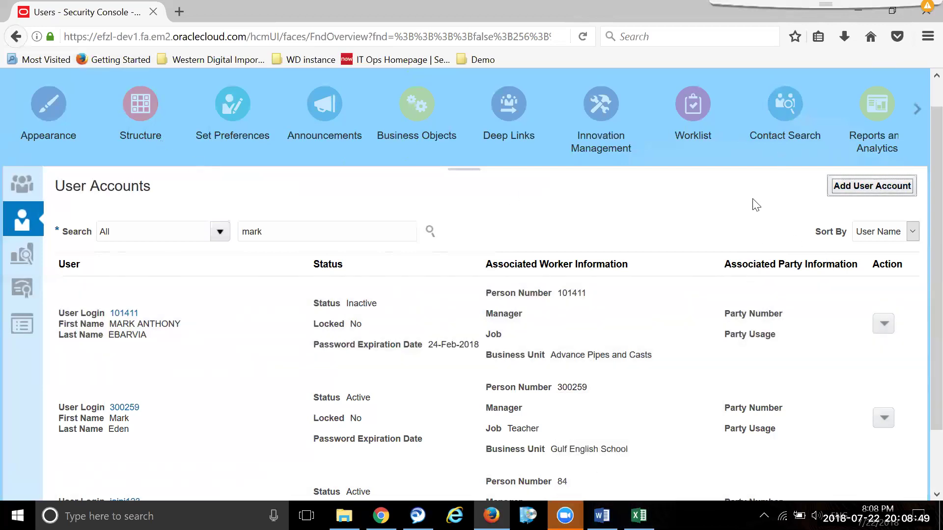
scroll(754, 204, up, 1)
click(678, 87)
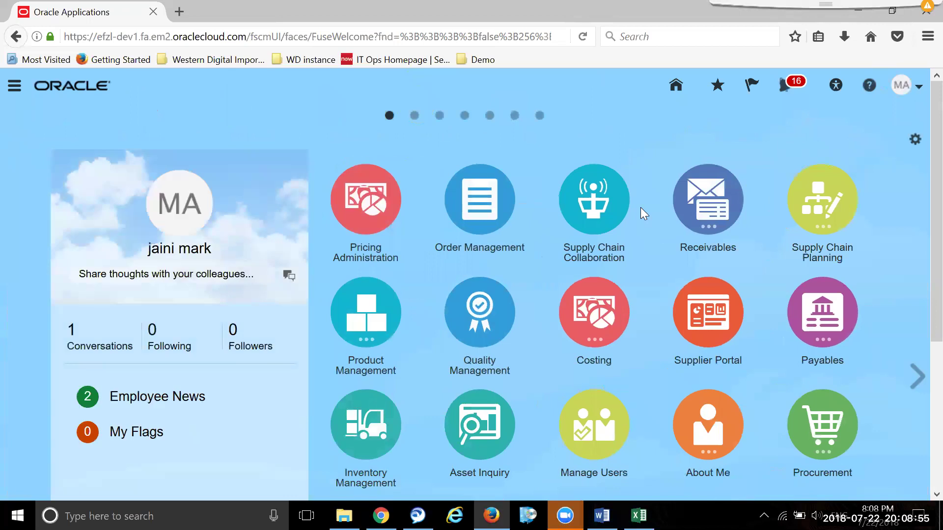
- Open Manage Legal Addresses under the Procurement offering's Legal Structures in Setup and Maintenance
click(920, 87)
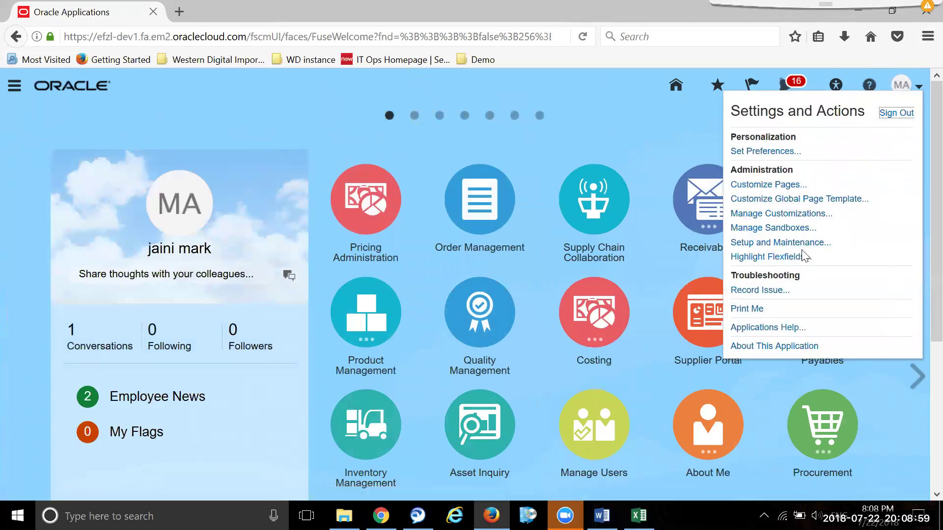
click(803, 243)
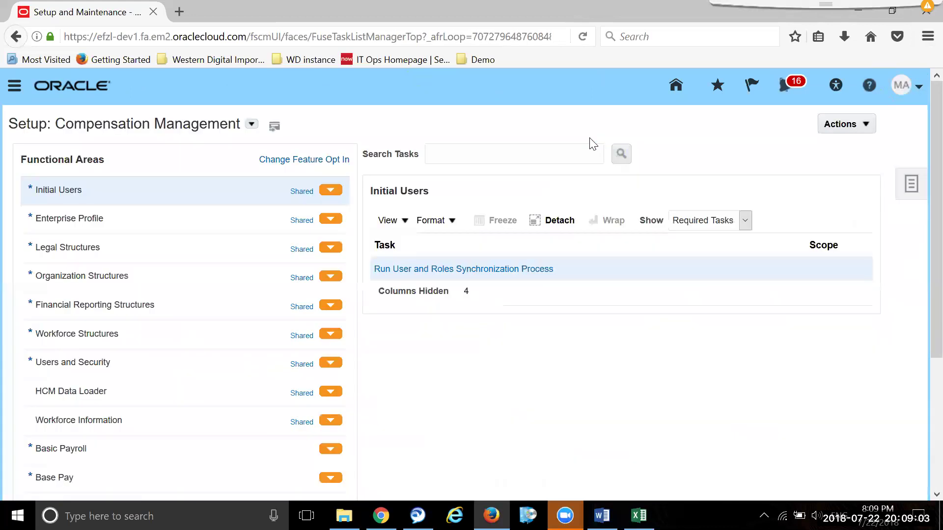
click(250, 126)
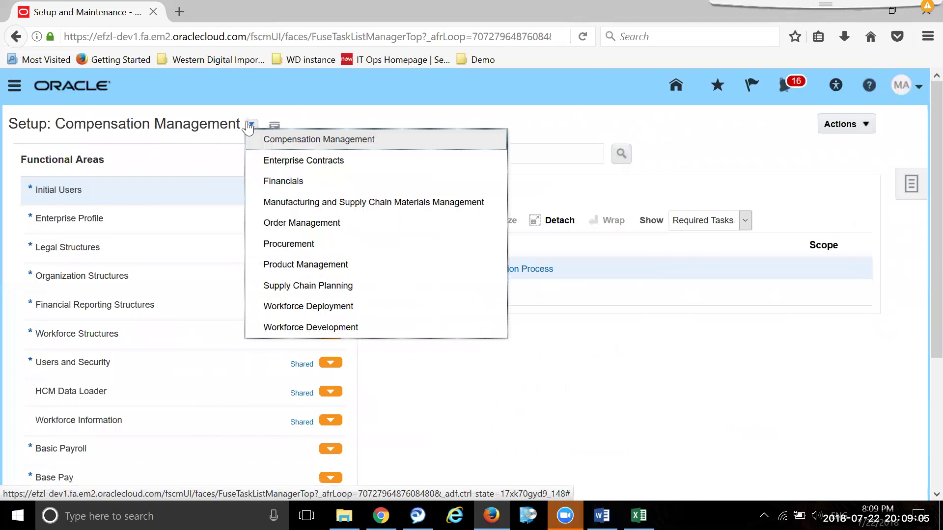
click(338, 243)
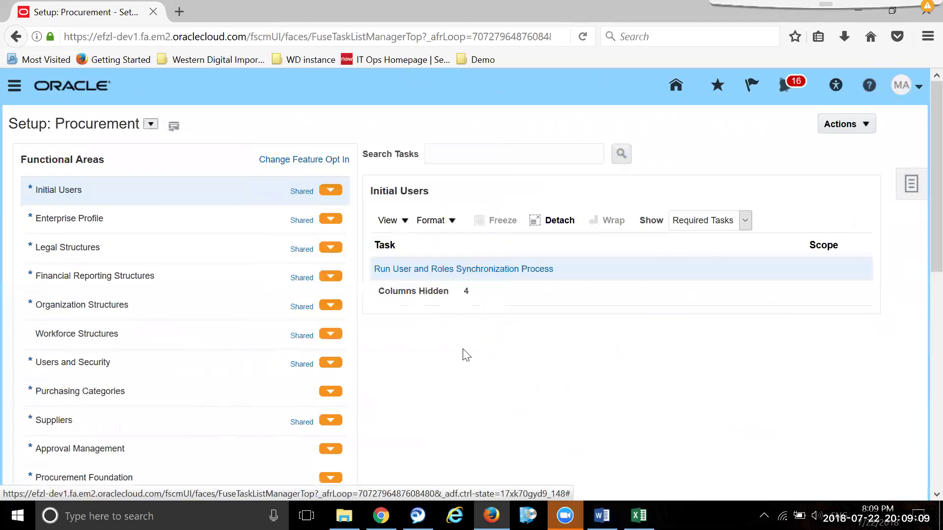
click(156, 241)
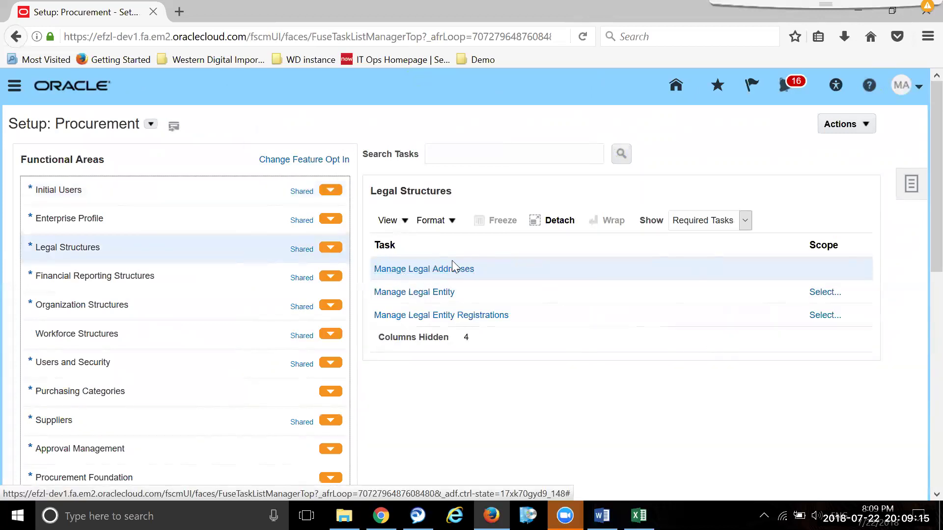
click(450, 272)
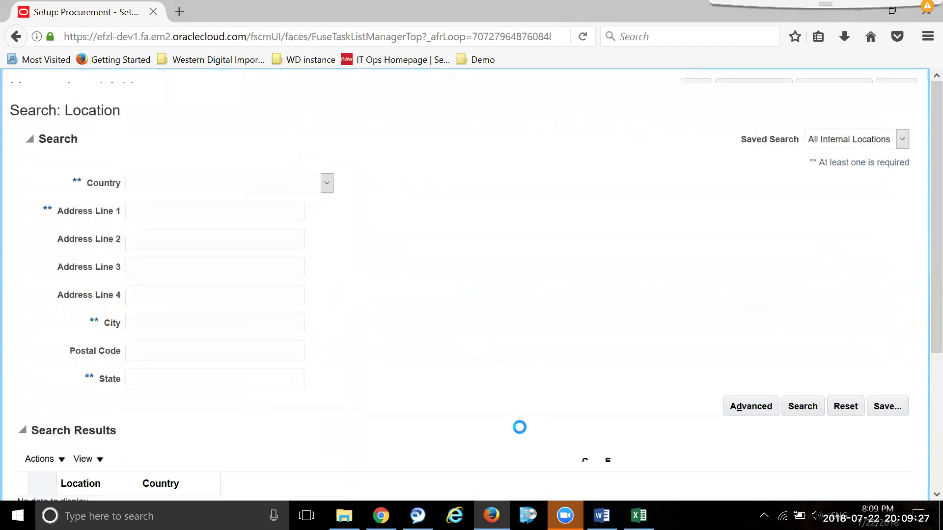
- Start creating a new location from the legal addresses results
scroll(503, 349, down, 3)
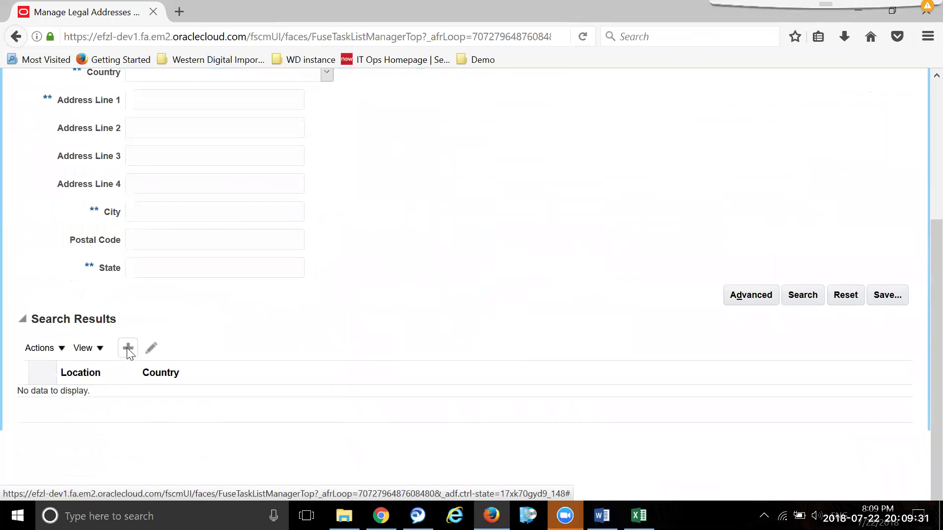
click(128, 348)
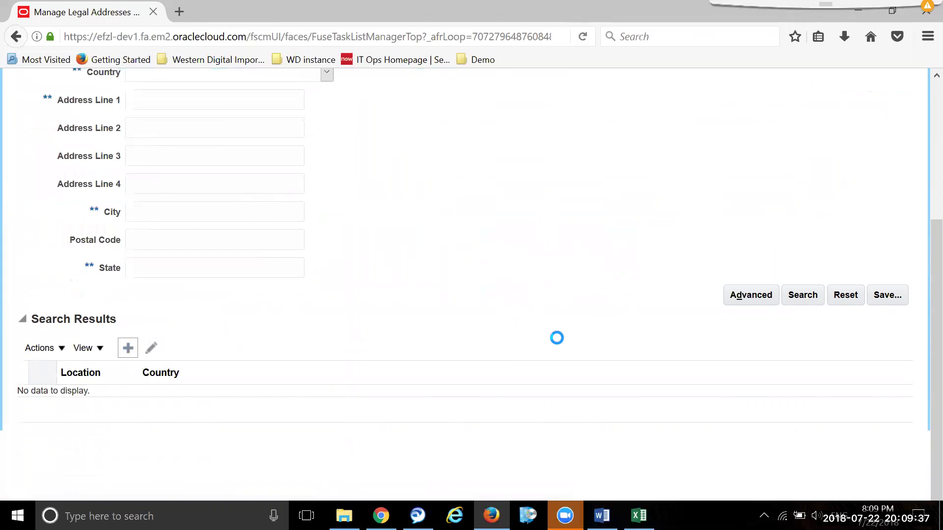
scroll(557, 342, up, 3)
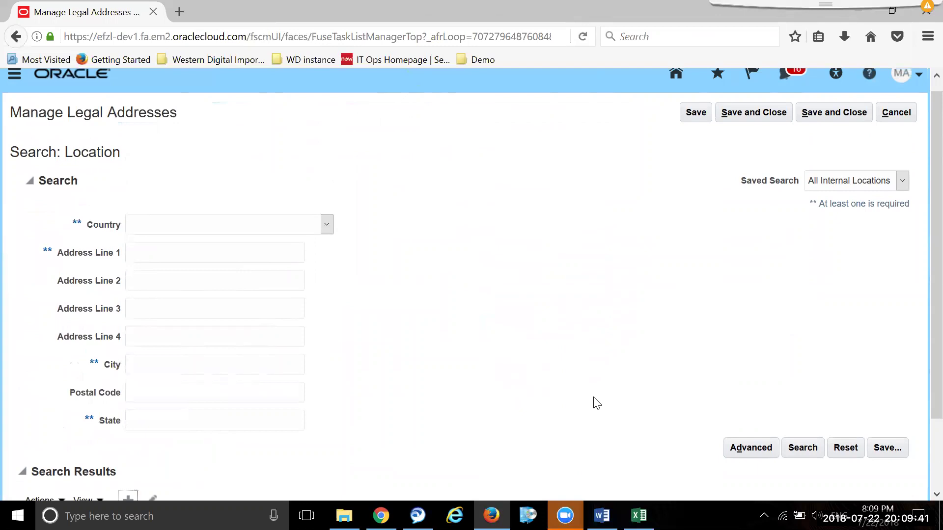
scroll(596, 397, down, 2)
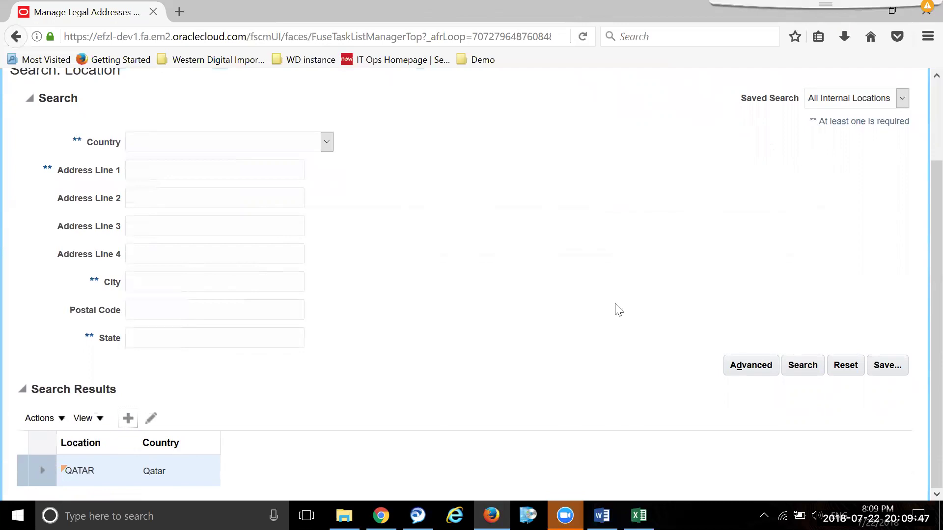
scroll(464, 184, up, 1)
scroll(465, 185, down, 1)
click(127, 418)
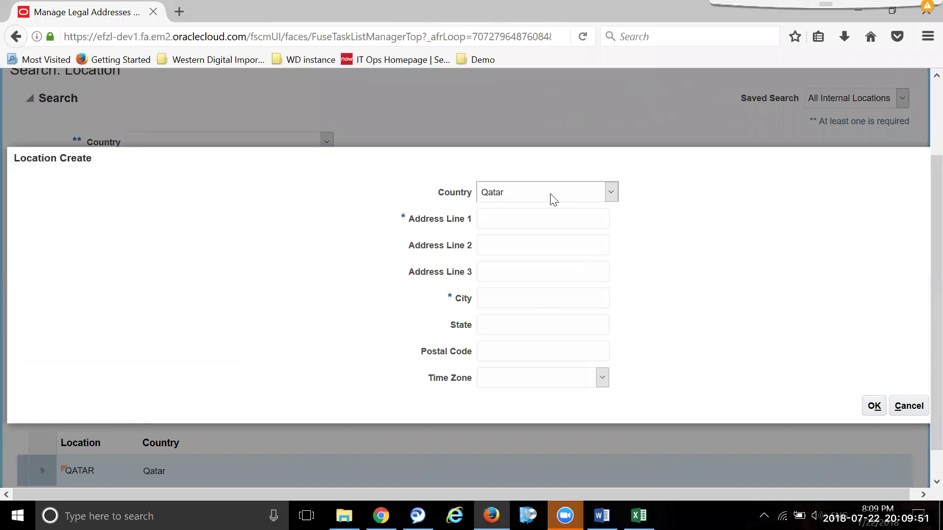
- Set the new location's country to India
click(552, 197)
key(i)
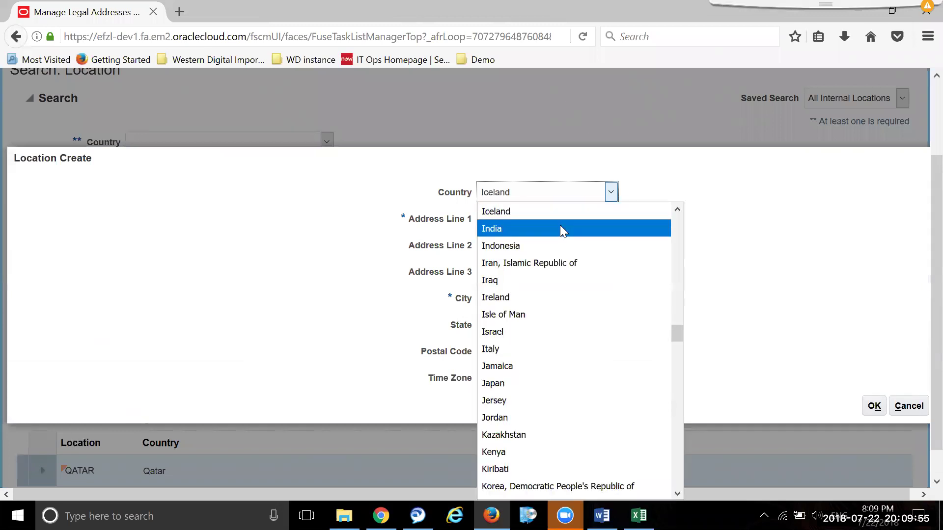
click(560, 227)
click(549, 217)
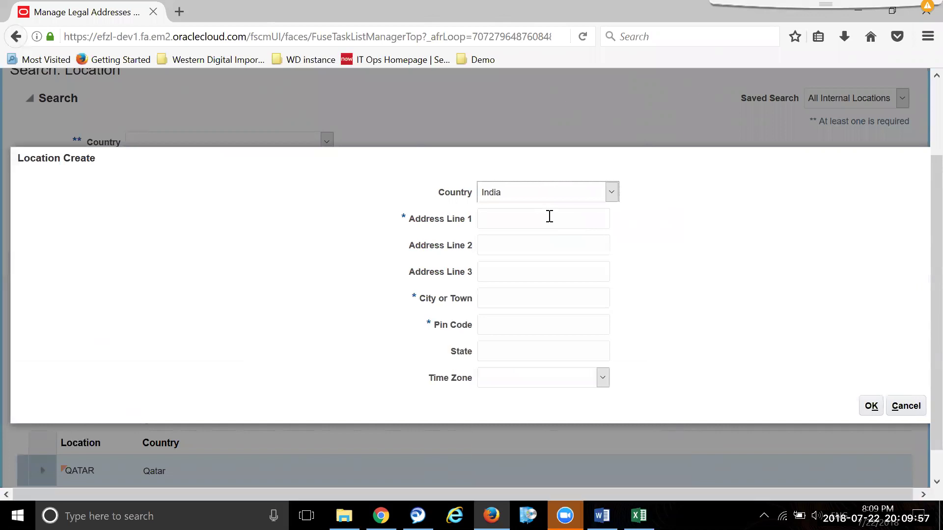
key(l)
key(i)
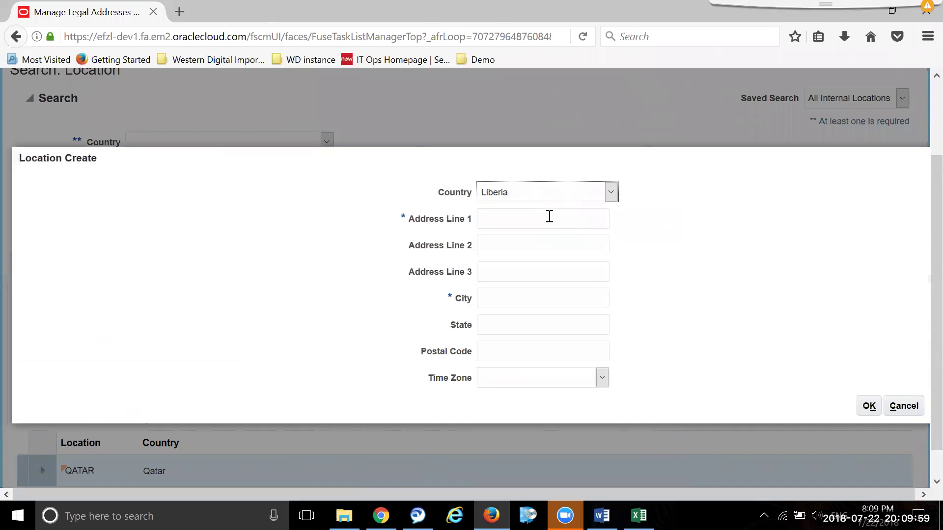
key(i)
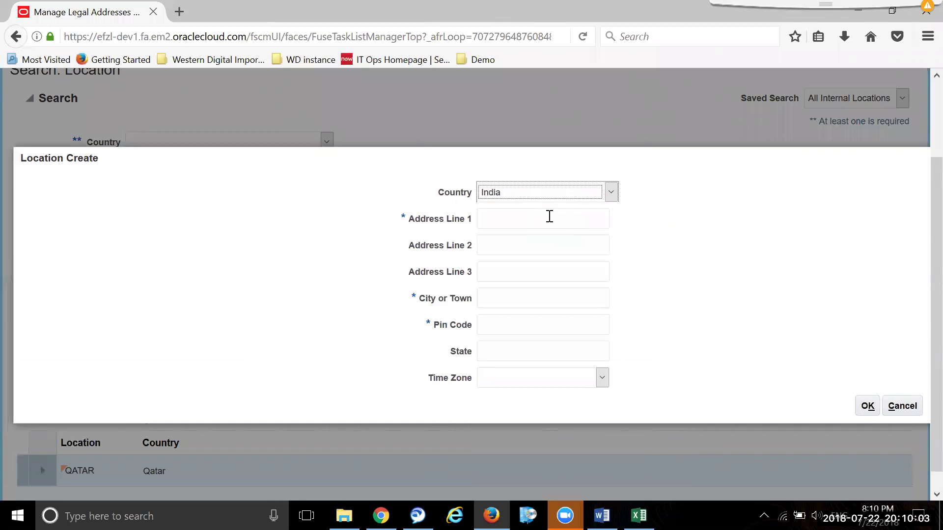
- Enter address Line, city, pin 560003 and state KA, and create the location
click(550, 216)
text(Line)
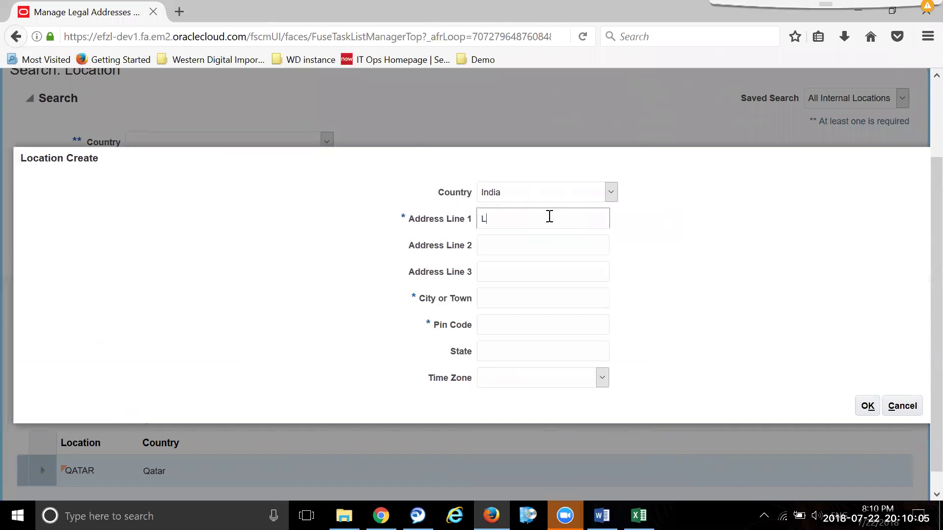
key(Tab)
key(Tab)
key(Tab)
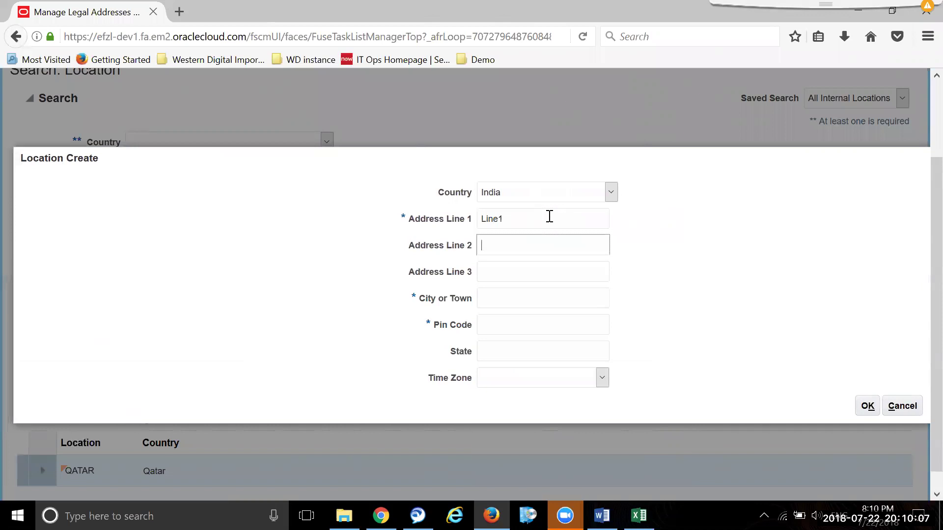
text(city)
key(Tab)
text(56000)
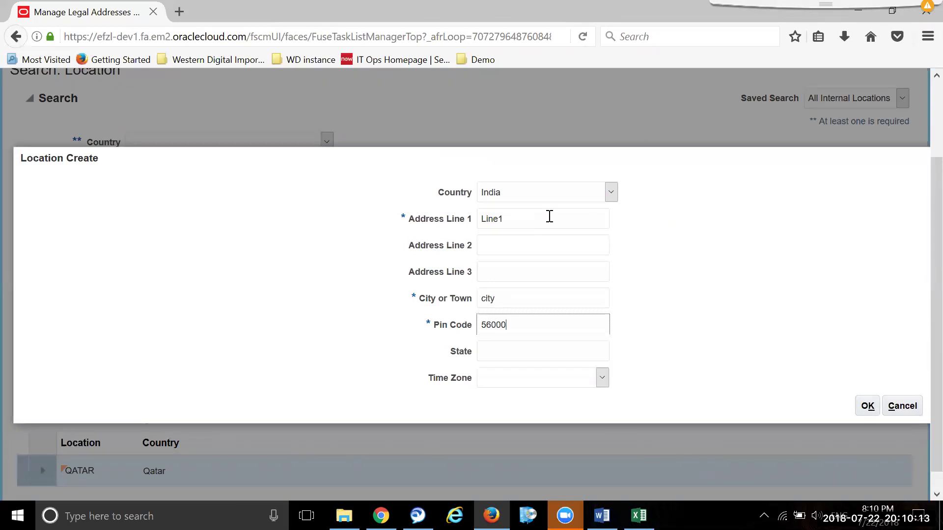
key(Tab)
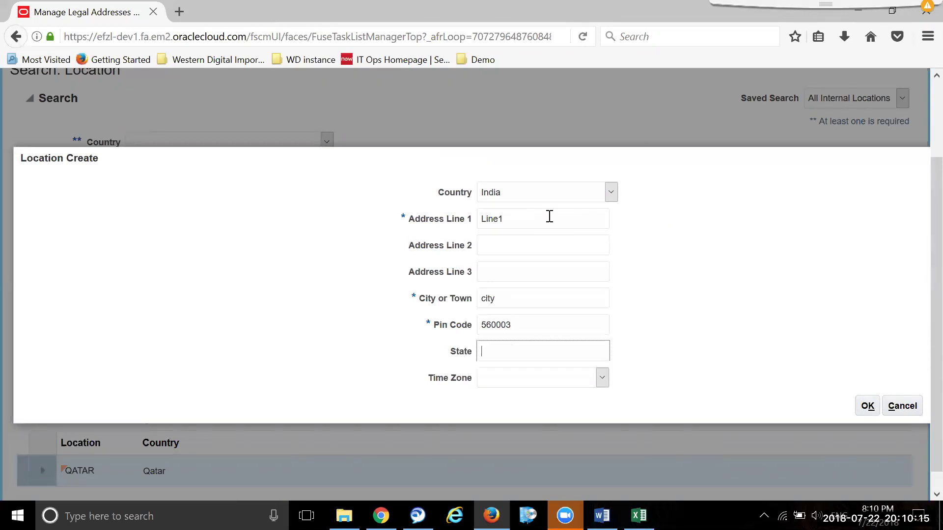
text(k)
key(BackSpace)
text(KA)
click(869, 407)
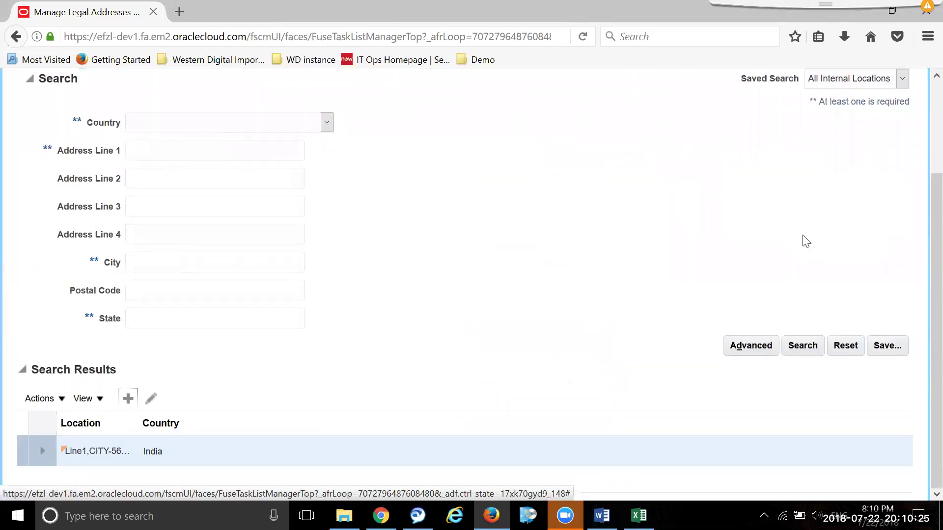
scroll(830, 196, up, 3)
- Save and close the location setup to return to the Procurement Legal Structures tasks
click(850, 129)
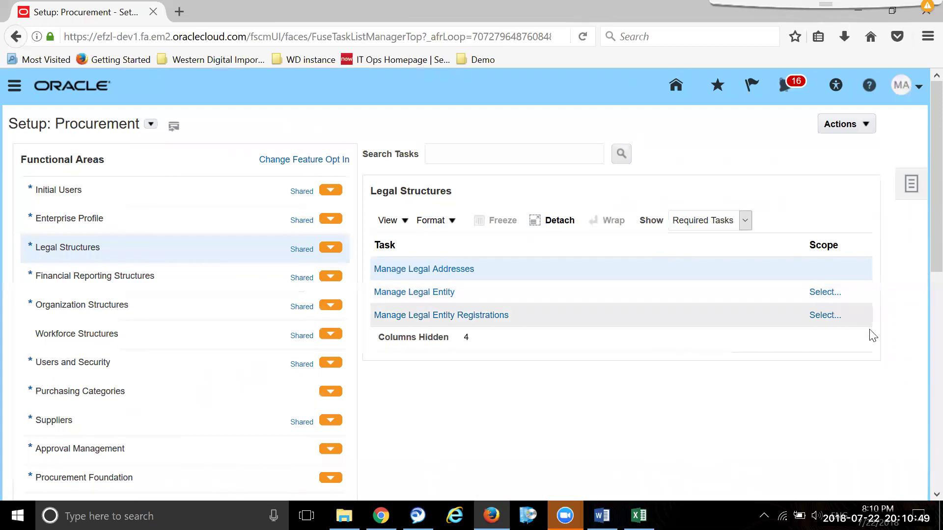
- Scope the Manage Legal Entity task to Create New and go to the task
click(817, 292)
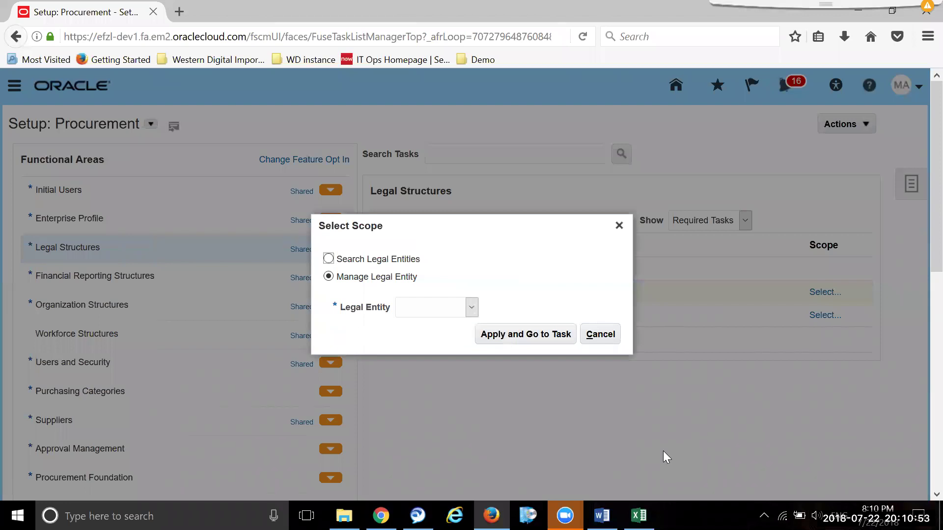
click(471, 307)
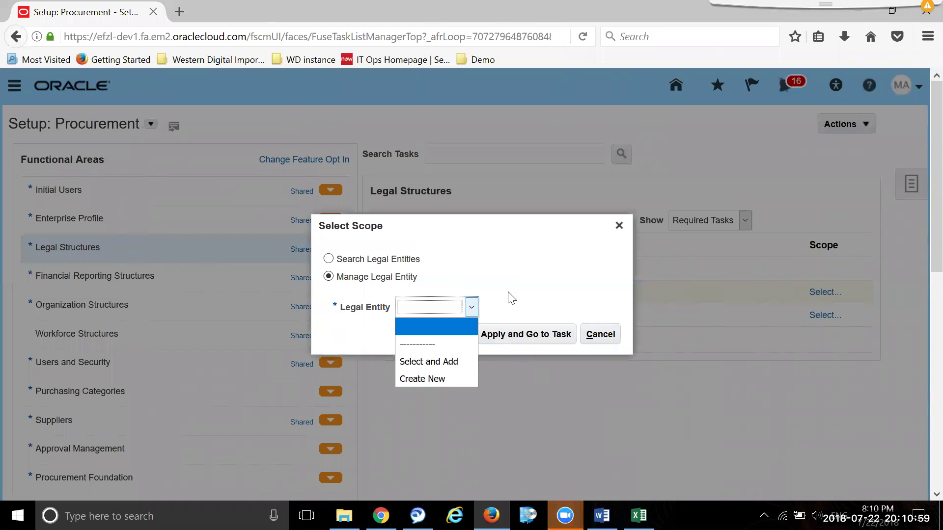
click(464, 379)
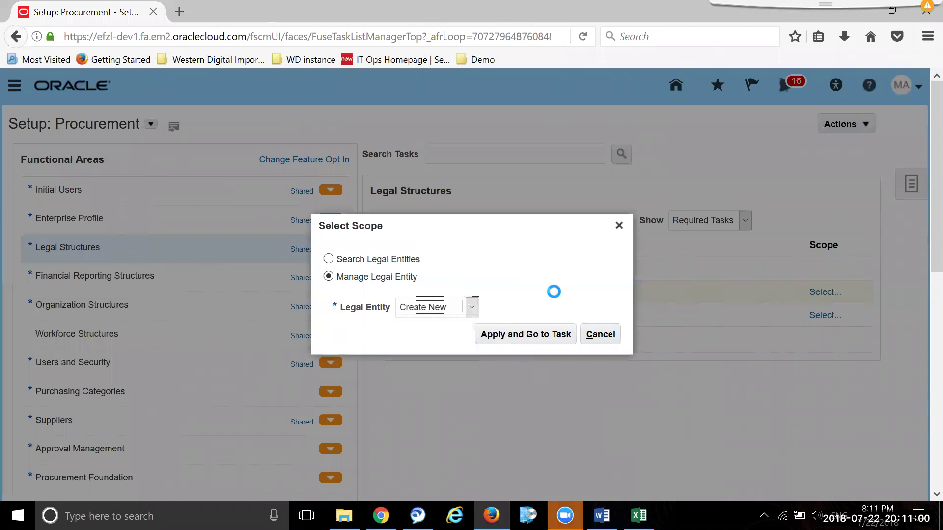
click(535, 336)
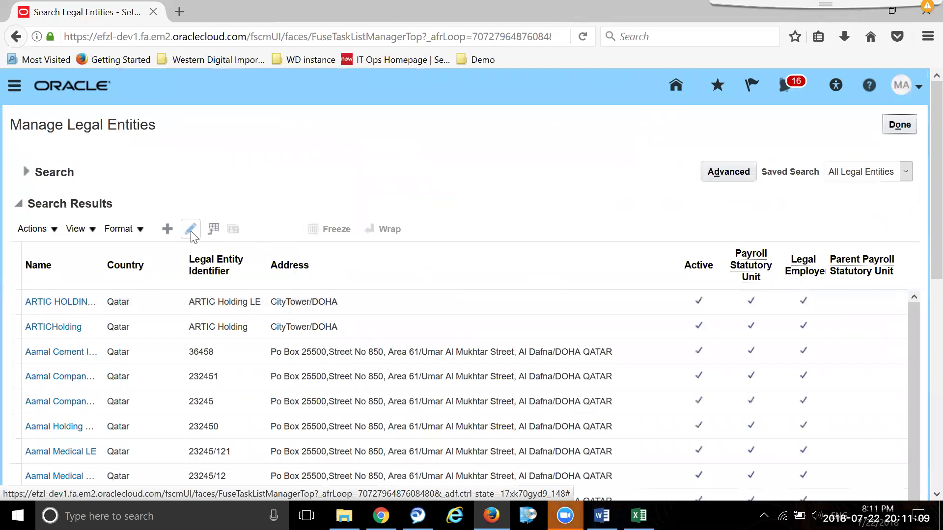
- Start a new legal entity with country set to India
click(161, 232)
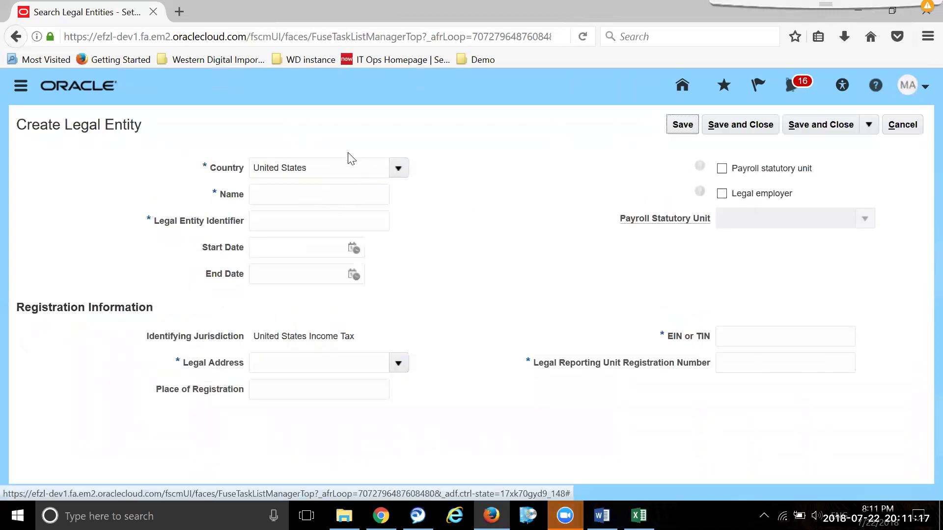
key(BackSpace)
key(BackSpace)
key(BackSpace)
key(BackSpace)
key(BackSpace)
key(BackSpace)
key(BackSpace)
key(BackSpace)
key(BackSpace)
key(BackSpace)
key(BackSpace)
key(BackSpace)
key(BackSpace)
text(in)
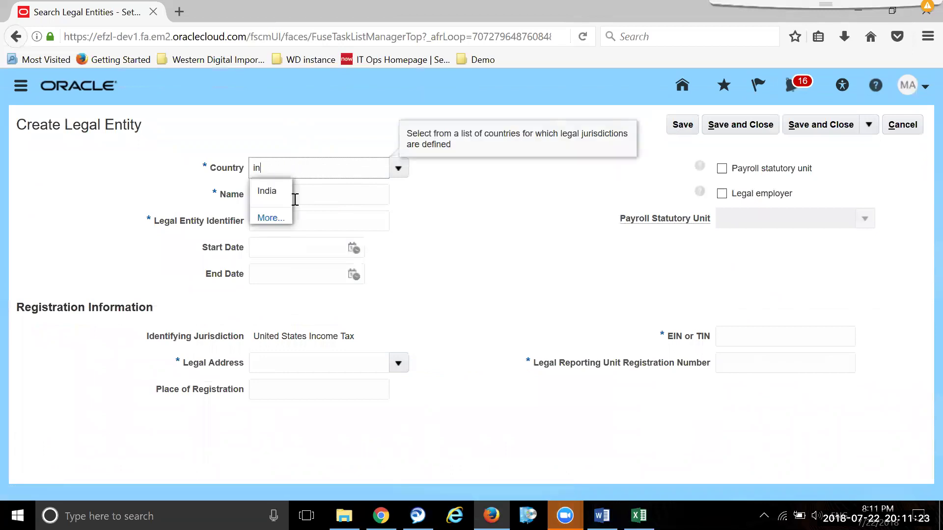
click(279, 192)
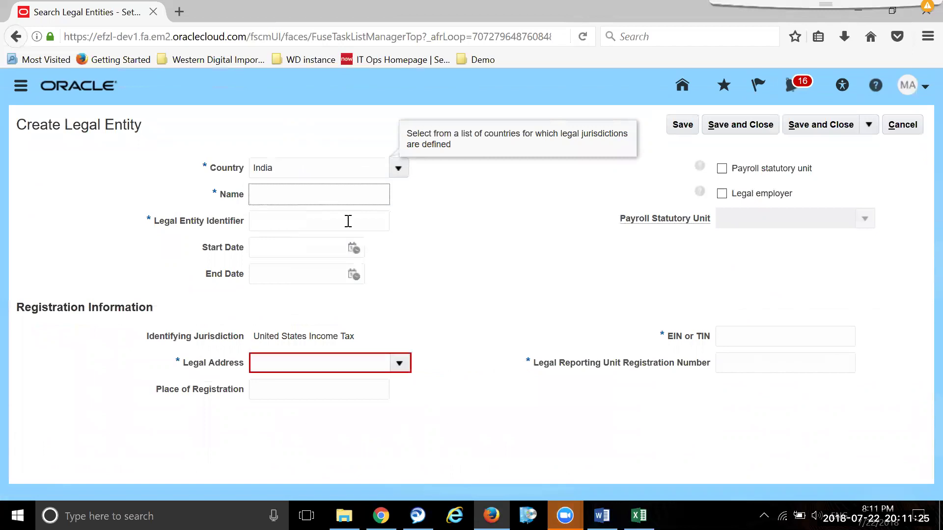
- Name it TCS_legalentityBA, reuse that as Legal Entity Identifier, and type 'line' in Legal Address
text(TCS_legalentity)
text(BA)
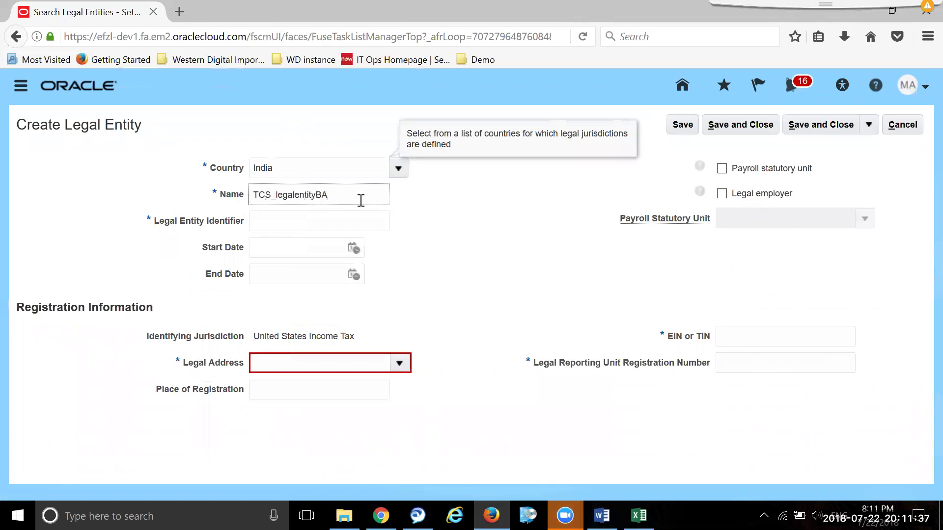
drag(361, 201, 203, 197)
key(ctrl+c)
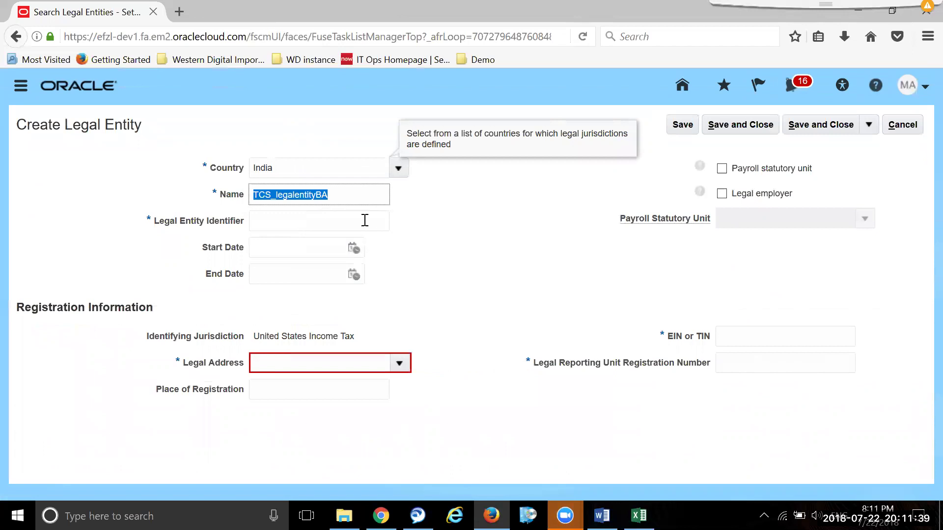
click(362, 220)
key(ctrl+v)
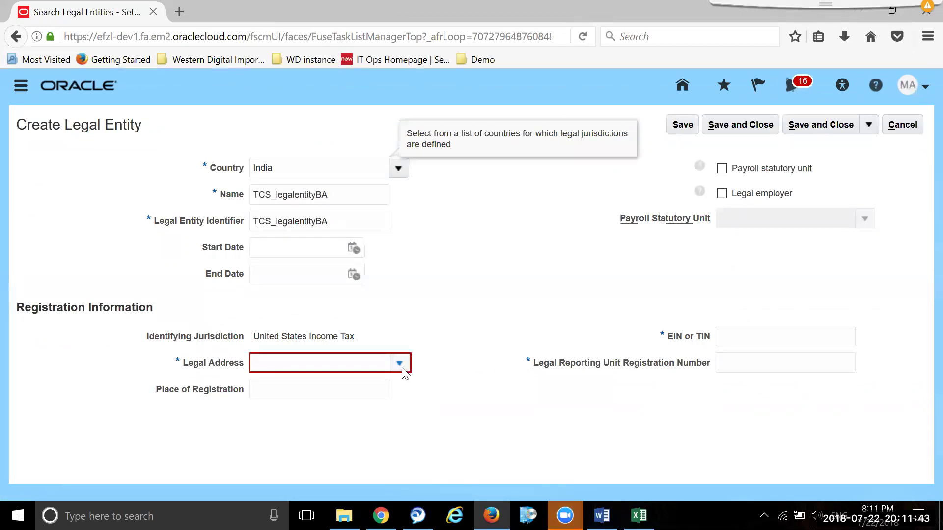
mouse_move(343, 367)
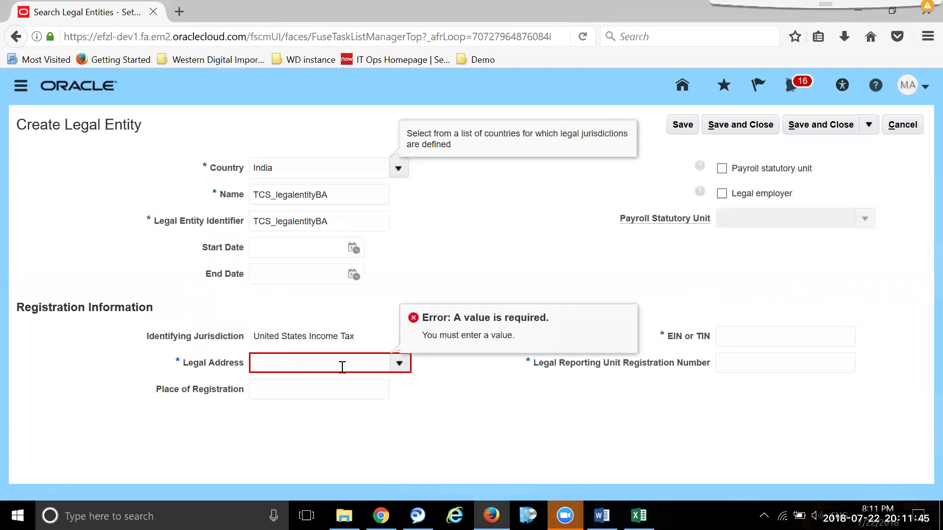
text(line)
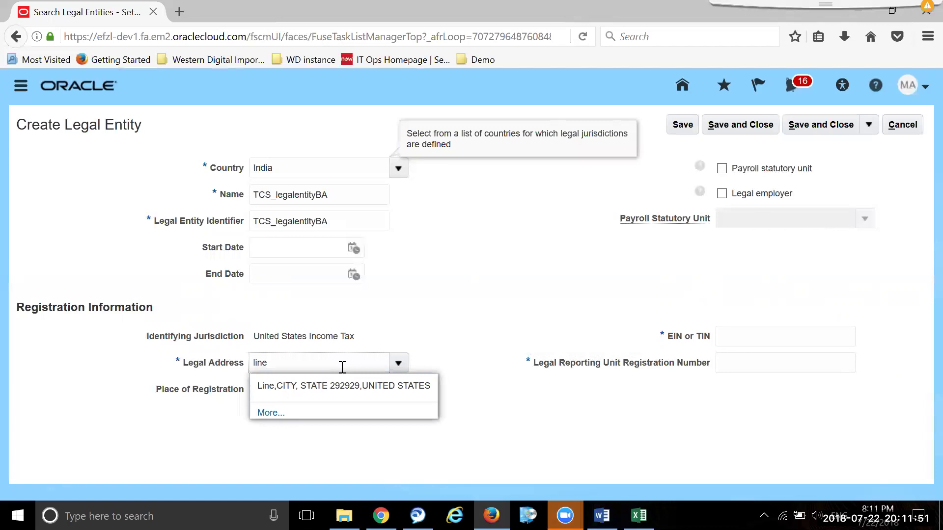
- Search legal addresses by state KA and address line 'Line', then cancel the search
click(269, 414)
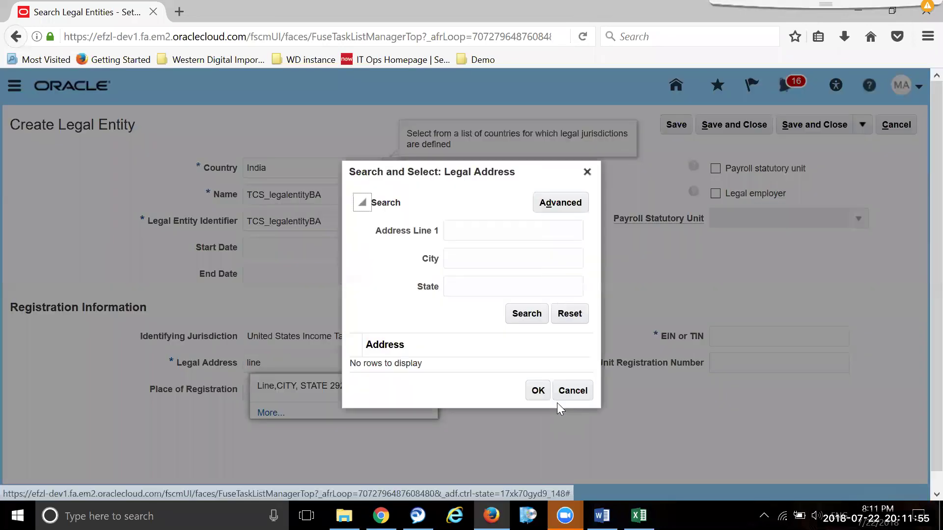
click(489, 233)
click(494, 289)
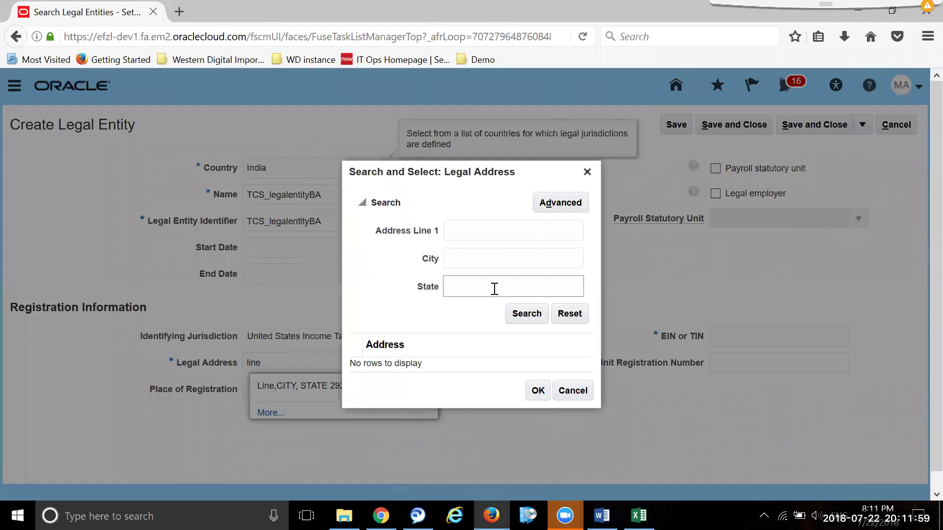
text(KA)
click(525, 314)
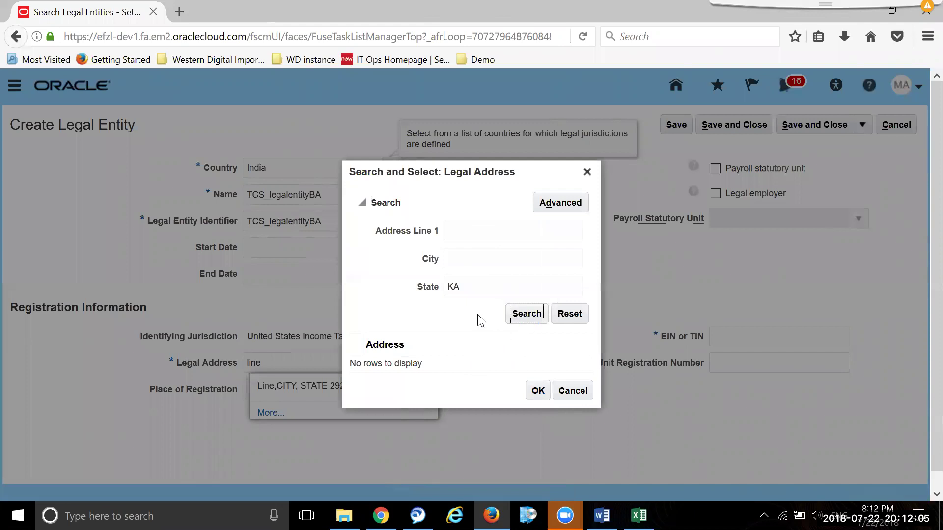
click(468, 231)
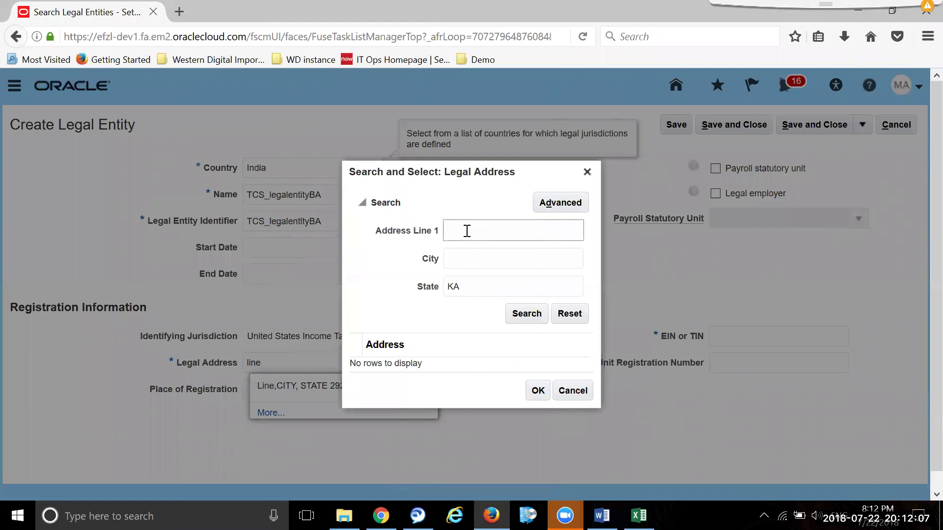
text(Line)
click(541, 314)
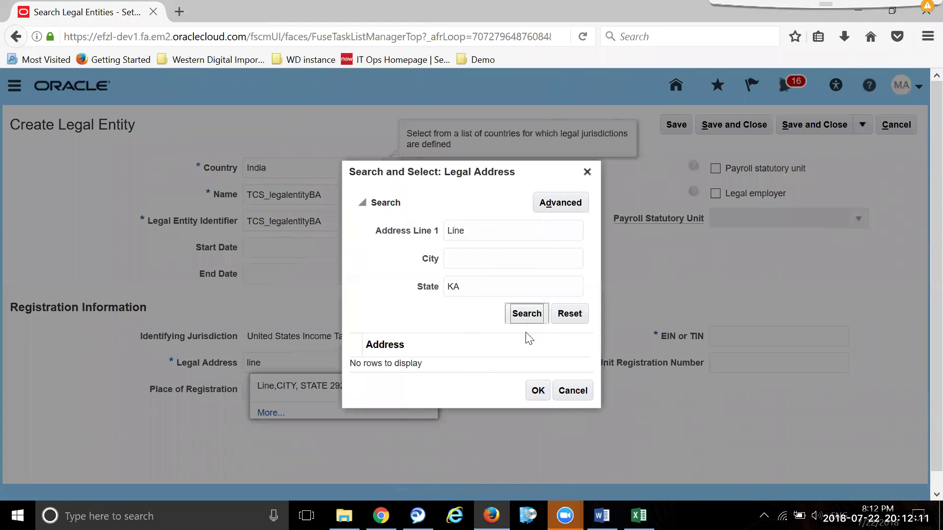
click(573, 391)
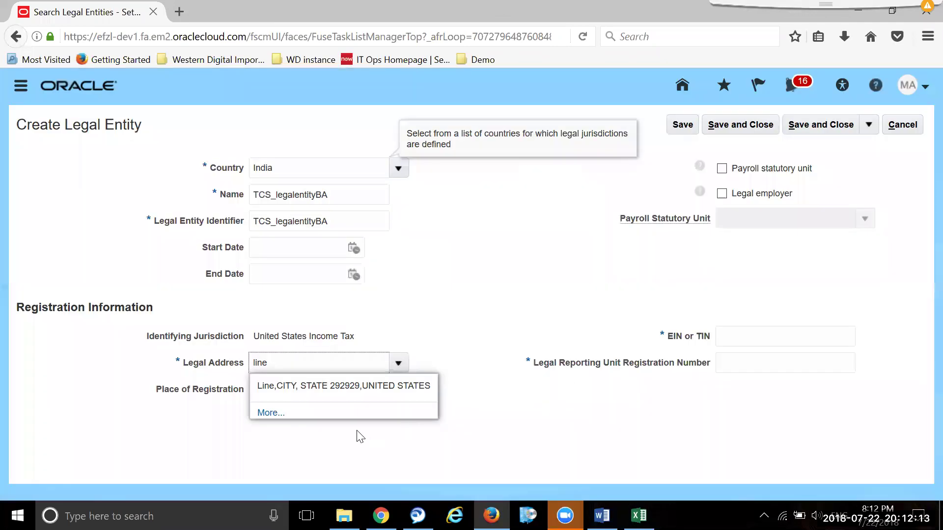
- Reopen the address search and retry with address line and state KA criteria
click(271, 413)
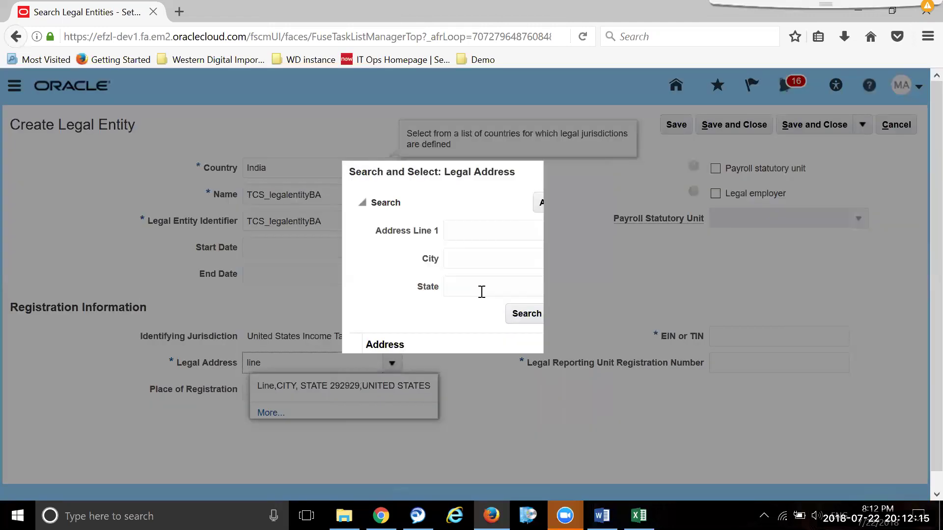
click(498, 228)
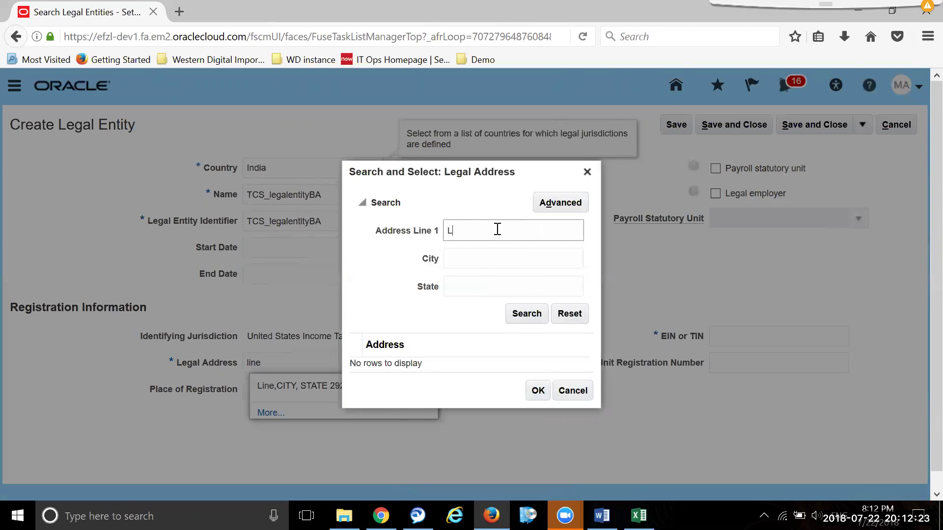
click(524, 314)
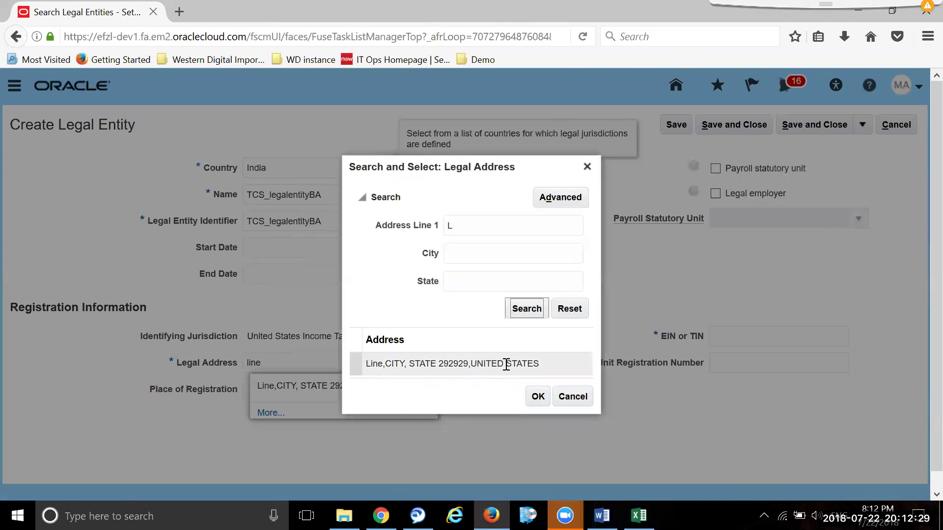
click(507, 364)
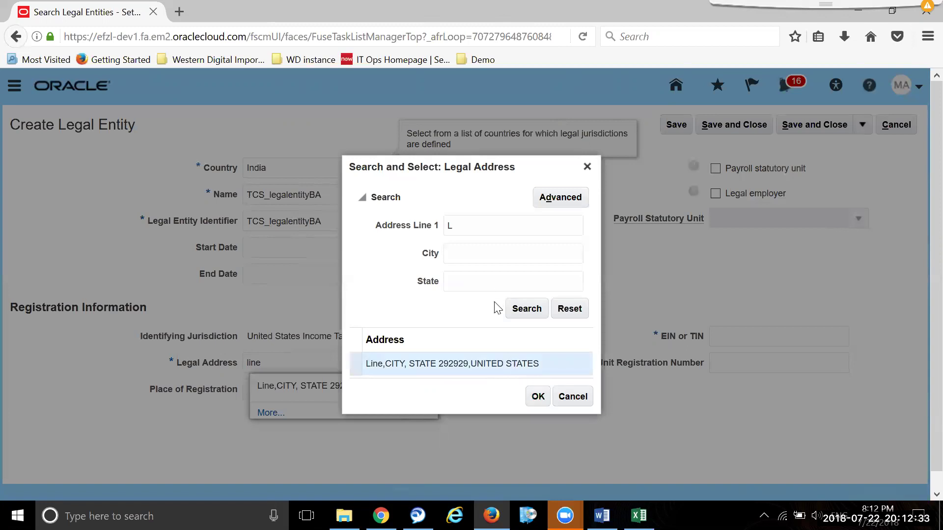
click(477, 287)
text(KA)
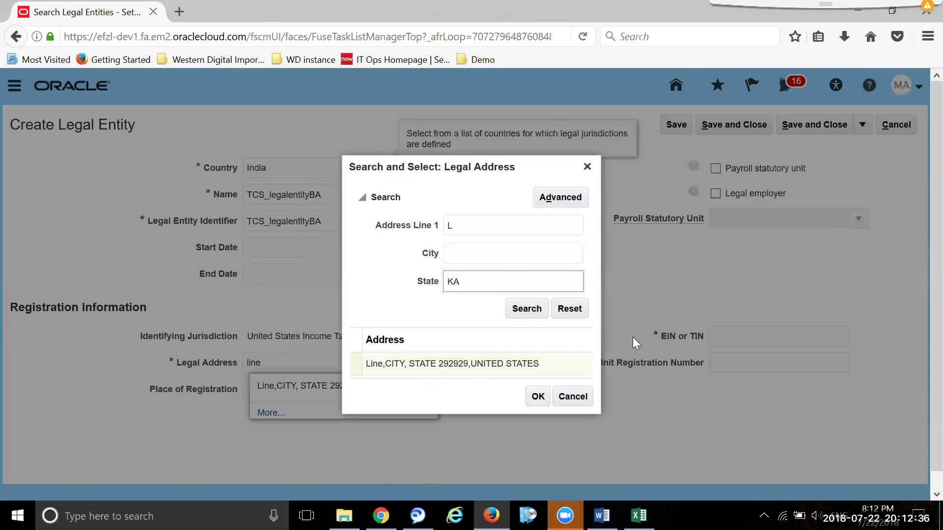
click(526, 309)
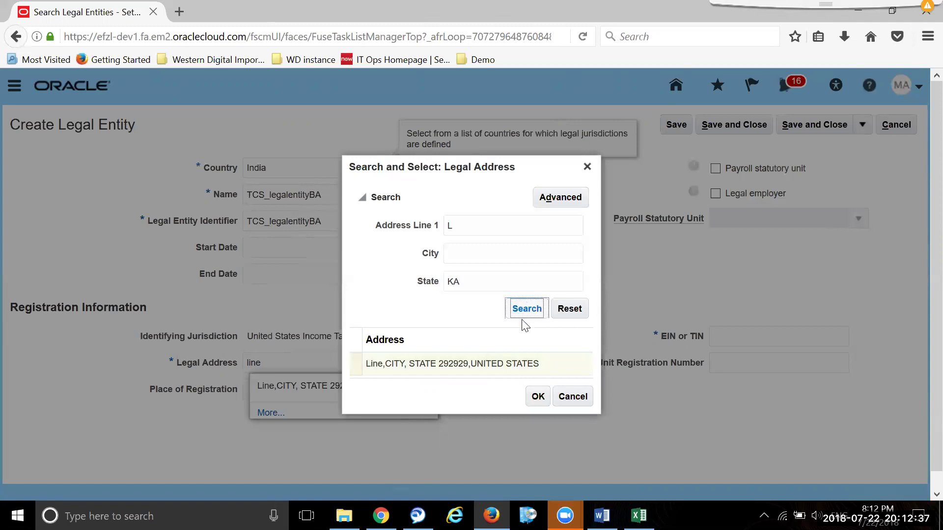
click(476, 231)
text(ine)
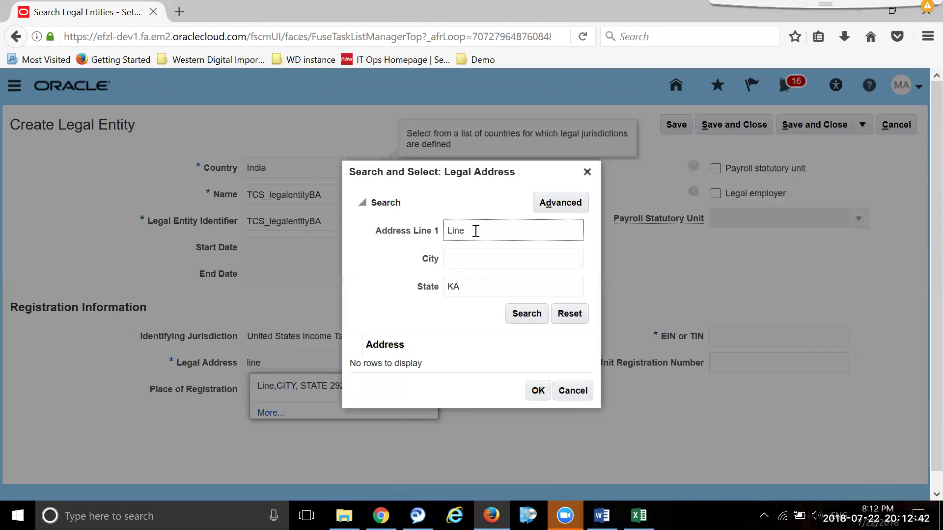
click(541, 315)
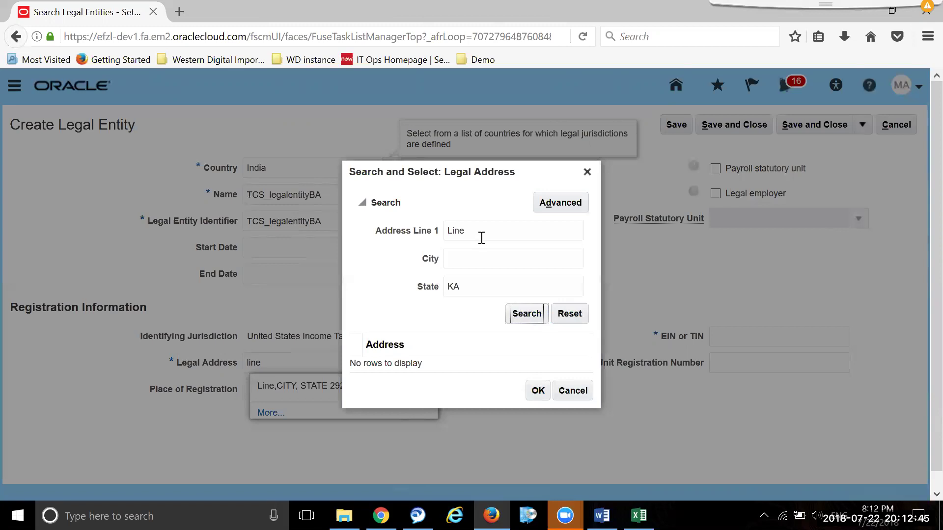
- Clear the state filter, search for 'Line', and use the Line, CITY, STATE 292929 address
drag(492, 287, 448, 285)
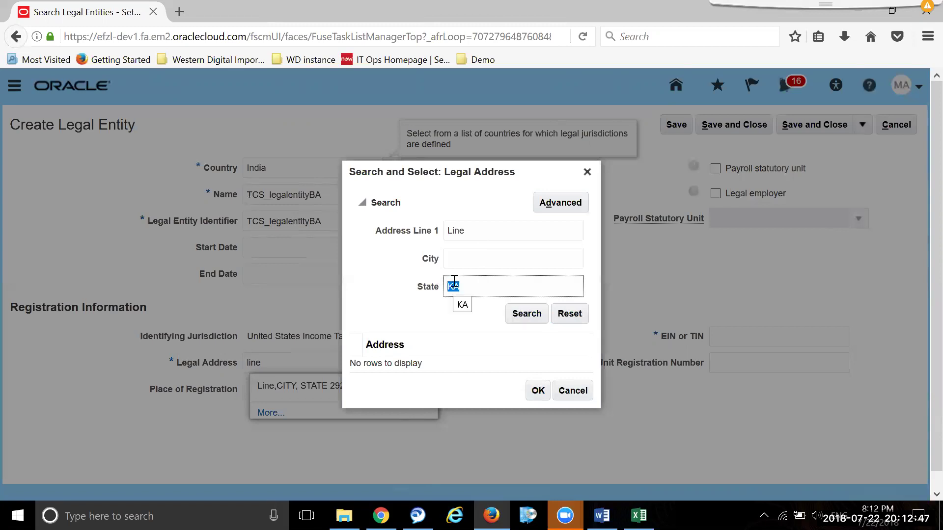
key(BackSpace)
click(492, 232)
text(1)
click(521, 313)
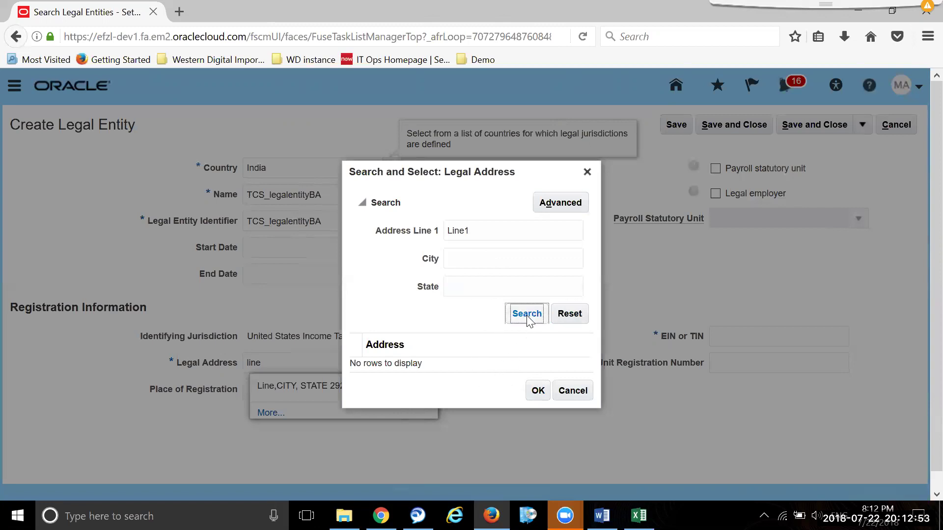
click(474, 233)
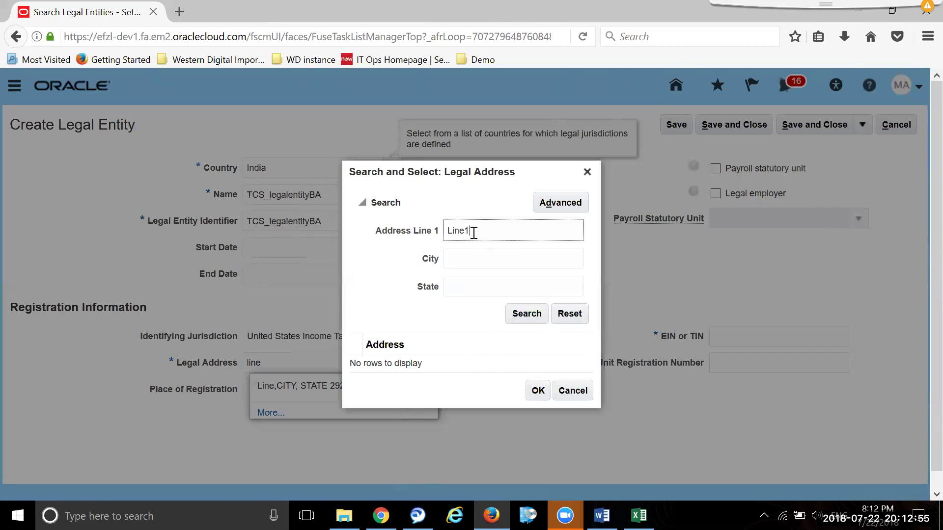
click(521, 315)
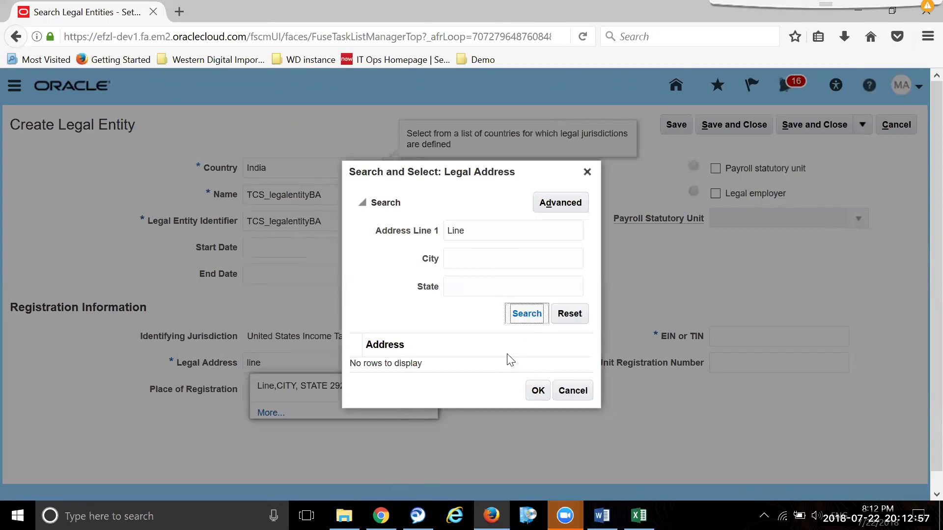
click(541, 402)
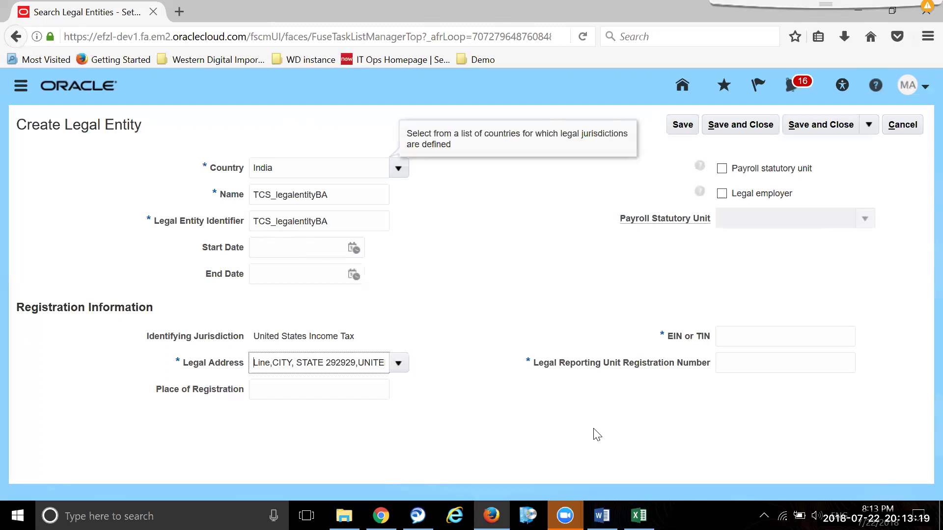
click(760, 338)
text(34534345)
click(789, 362)
text(3453454354)
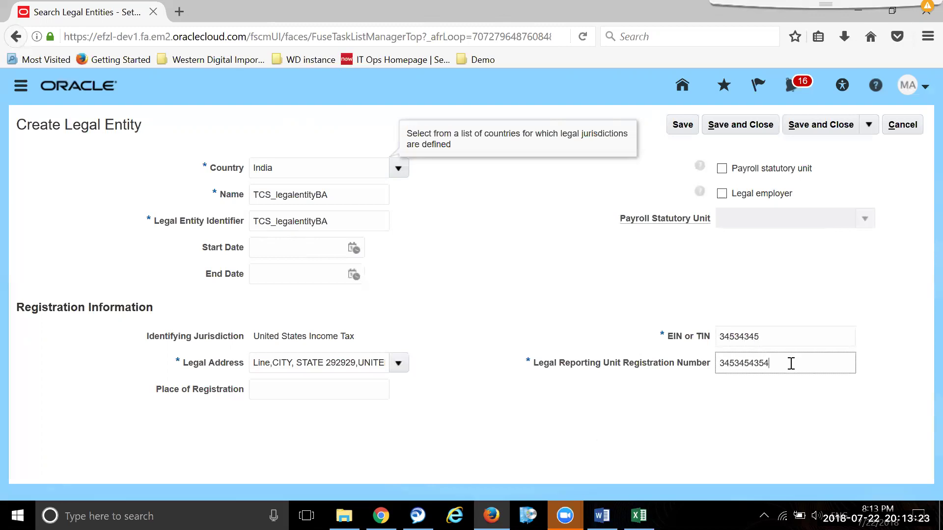
click(835, 125)
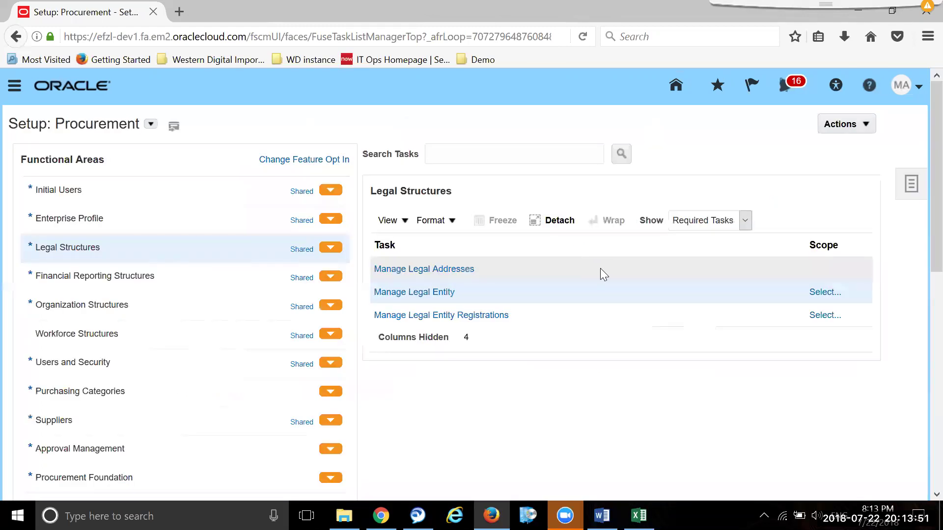
- Scope the Manage Legal Entity task to Select and Add and go to the task
click(819, 294)
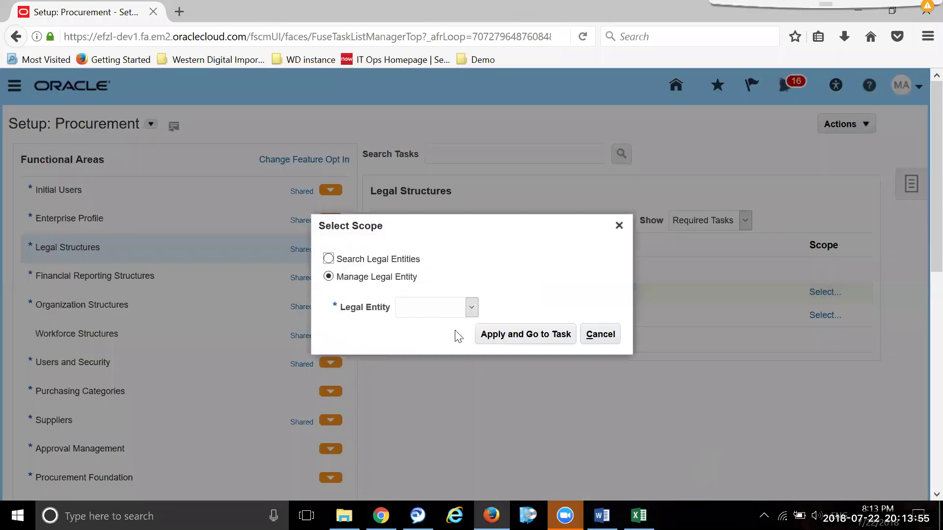
click(471, 308)
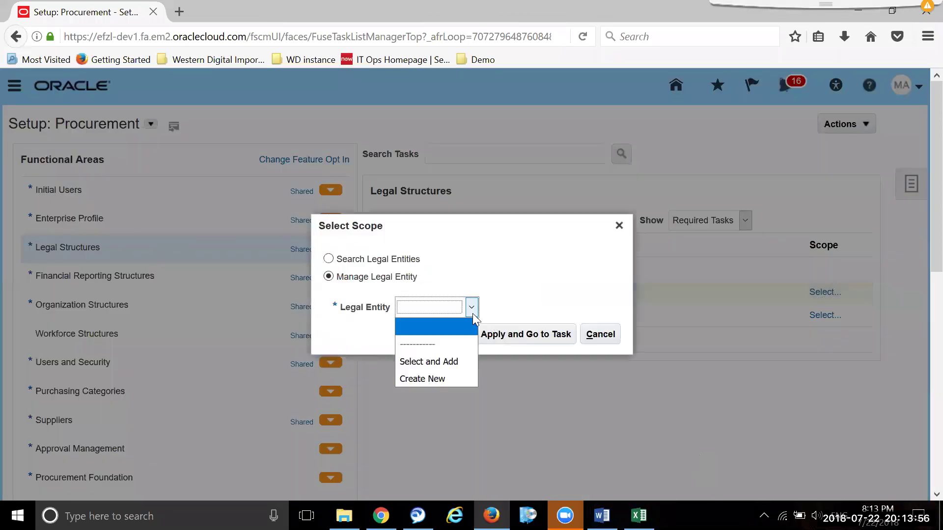
click(453, 363)
click(534, 334)
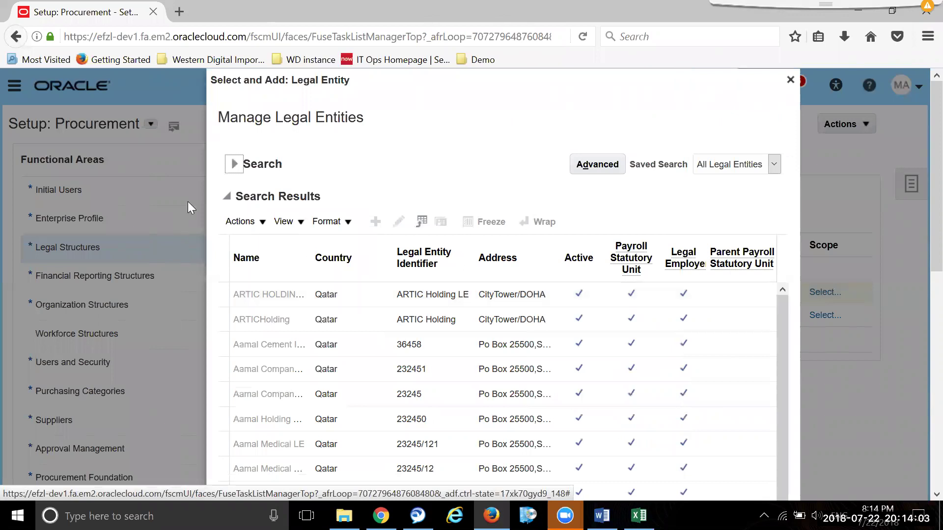
- Search legal entities for 'tcs' and confirm TCS_legalentityBA as the scope
click(233, 164)
click(345, 187)
text(tcs)
click(673, 219)
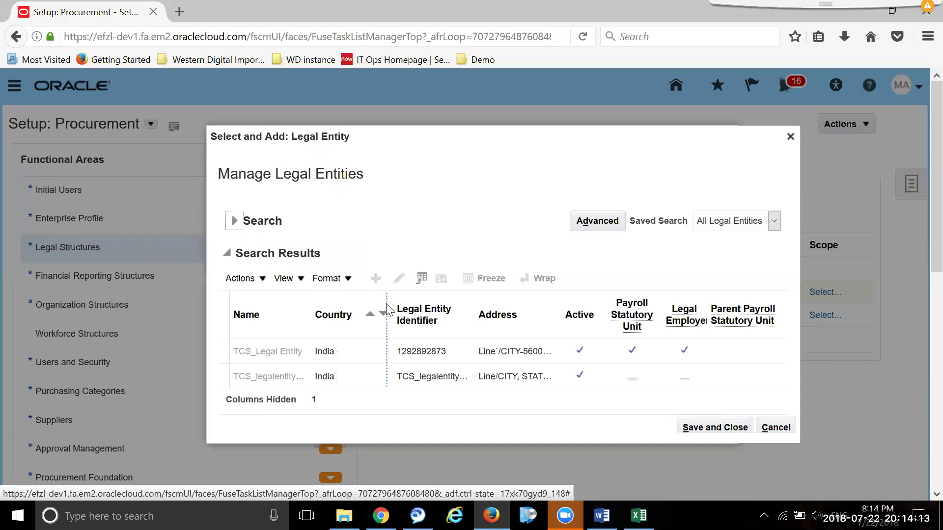
drag(387, 309, 328, 312)
click(331, 378)
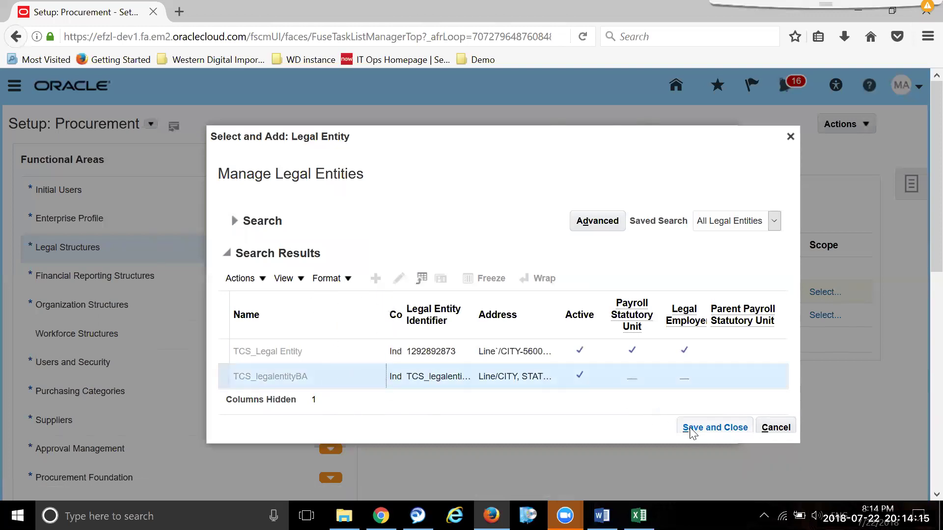
click(720, 426)
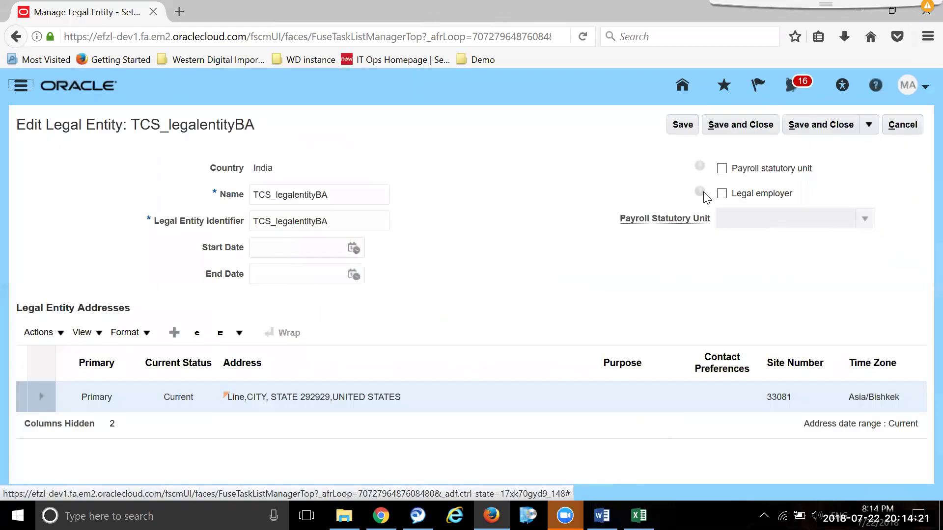
- Mark TCS_legalentityBA as a payroll statutory unit and legal employer, then save and close
click(721, 168)
click(721, 194)
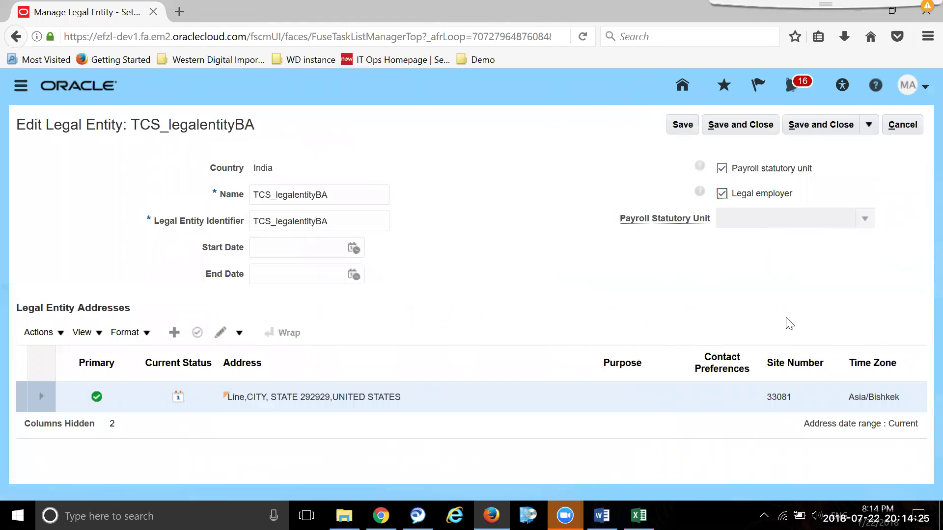
click(829, 133)
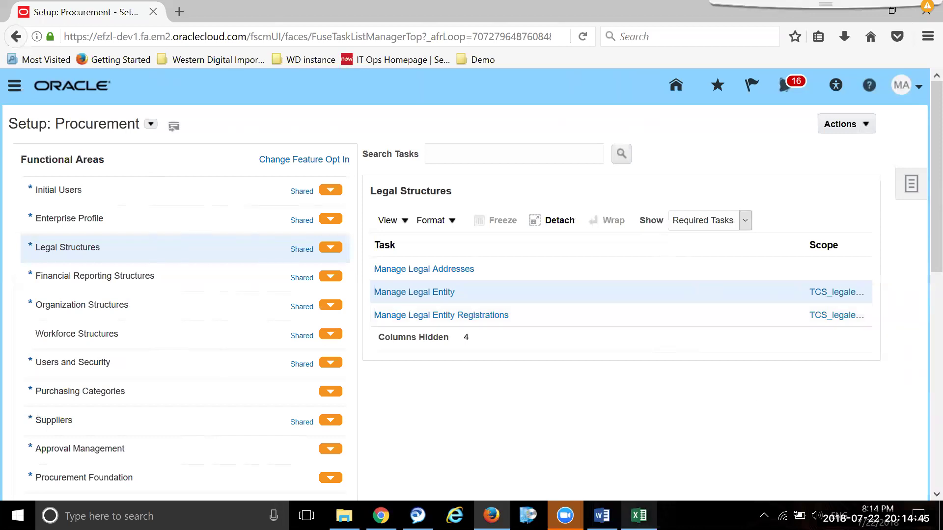
- In the Excel notes, copy the yellow Mandatory label from K4:L4 into K7:L7
mouse_move(639, 516)
click(637, 481)
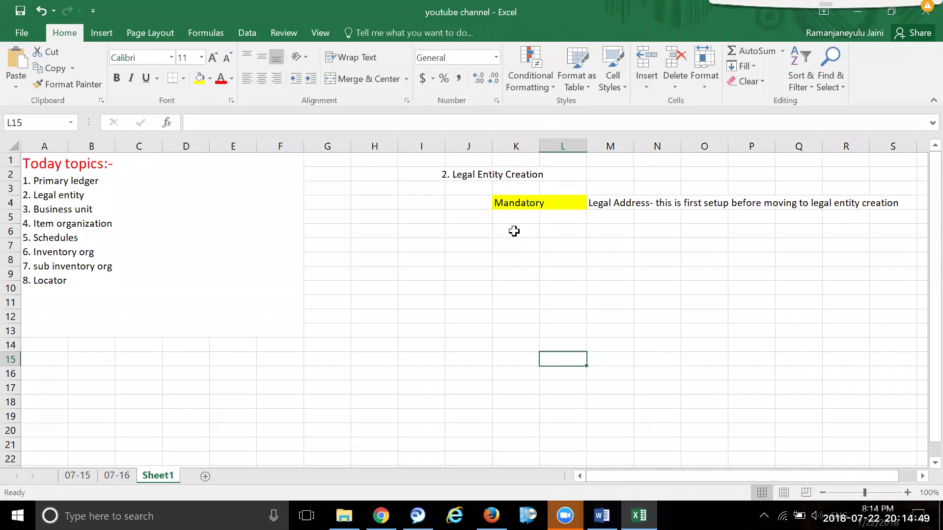
click(516, 231)
drag(569, 231, 569, 231)
drag(510, 254, 570, 260)
drag(517, 203, 585, 203)
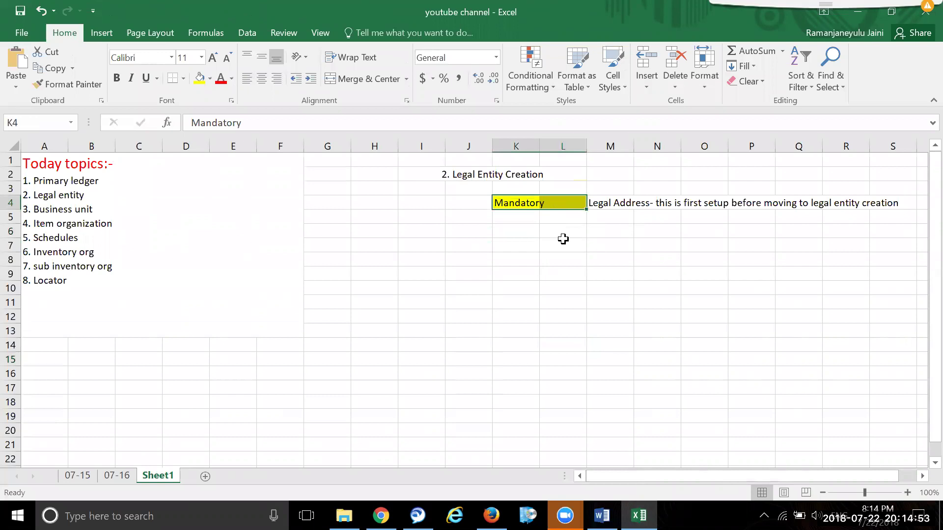
key(ctrl+c)
drag(510, 247, 585, 247)
key(ctrl+v)
- Enter Location in N7 beside the new label, then return to Oracle in Firefox
click(658, 247)
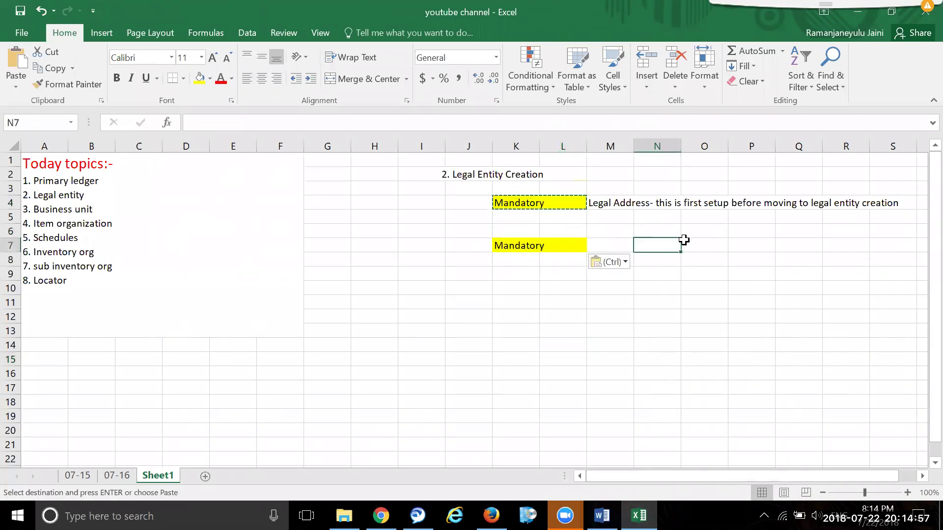
text(Locattion)
key(BackSpace)
key(BackSpace)
key(BackSpace)
key(BackSpace)
text(ion)
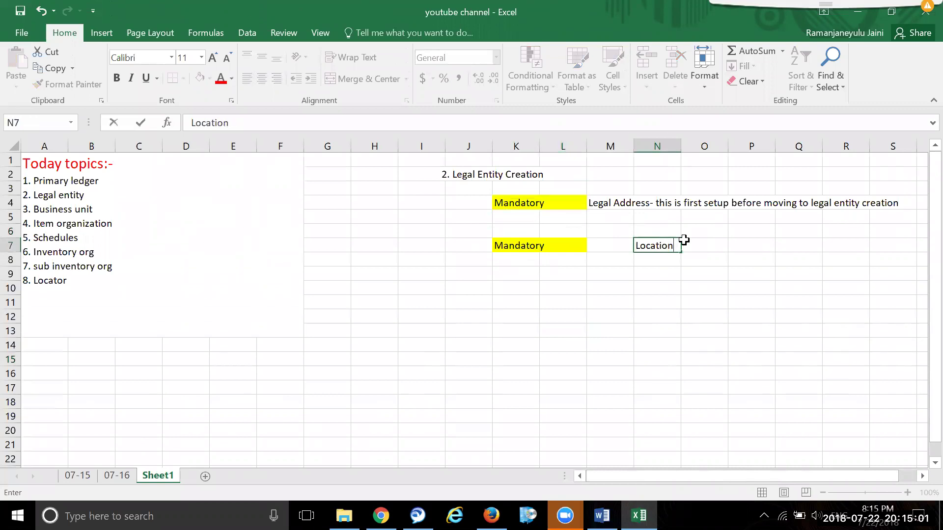
key(Tab)
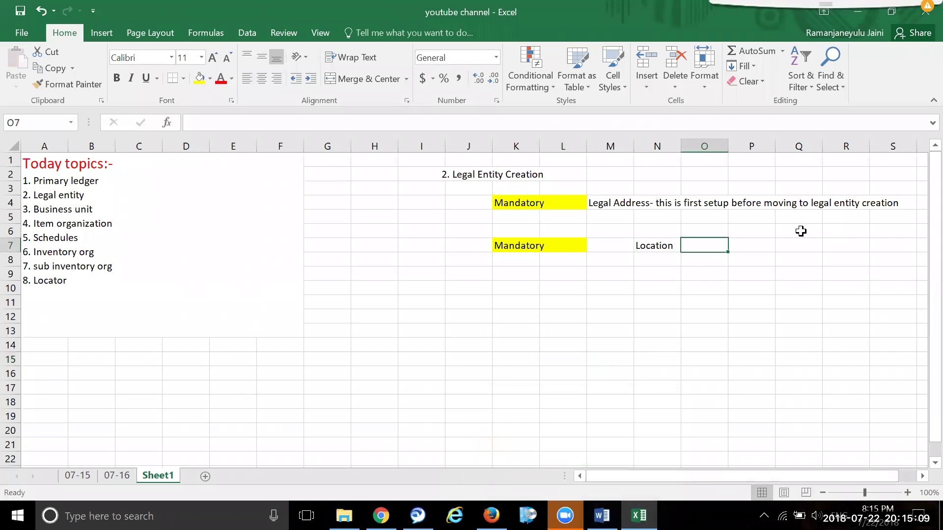
mouse_move(565, 515)
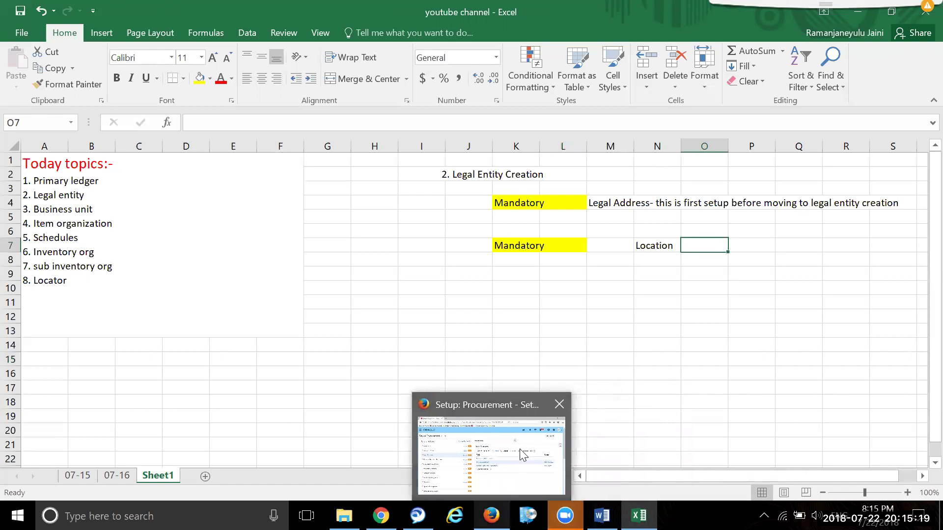
click(491, 516)
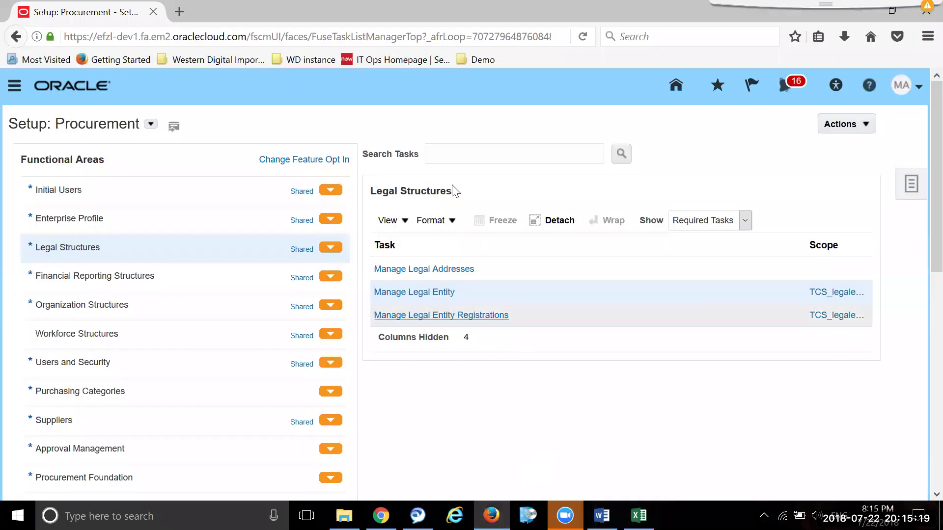
- From Organization Structures, start a new business unit named TCS_BU_BANG
click(116, 298)
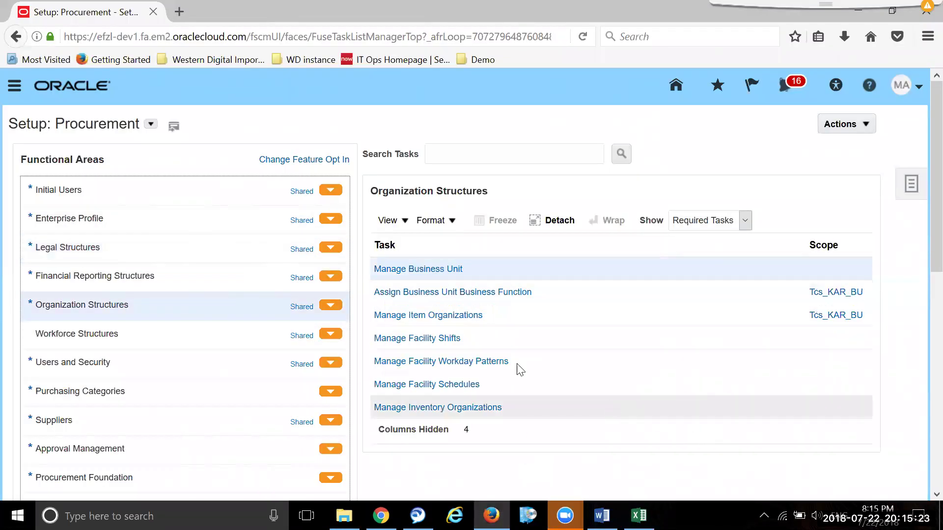
click(451, 268)
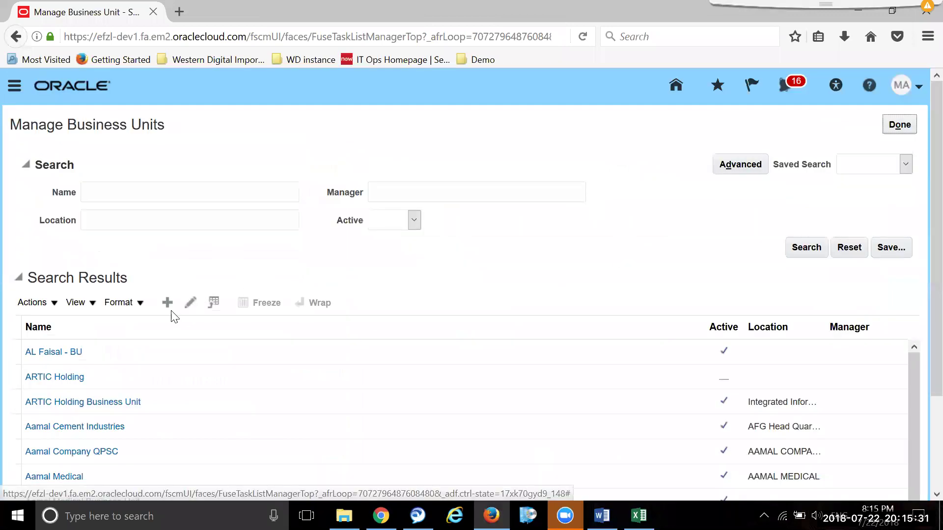
click(166, 303)
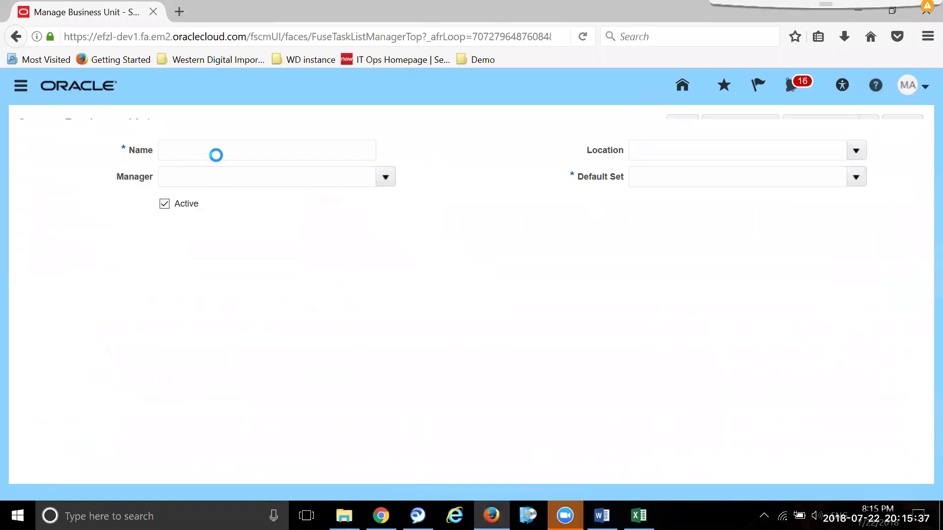
click(222, 172)
text(TCS)
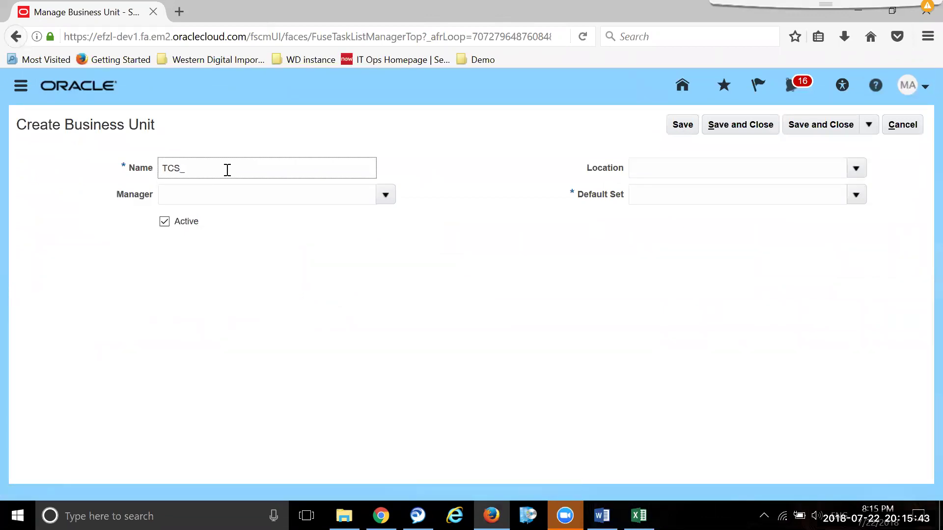
text(_BU_BANG)
- Set its location to TCS_Bangalore_LOC and default set to COMMON, then save and close
click(692, 163)
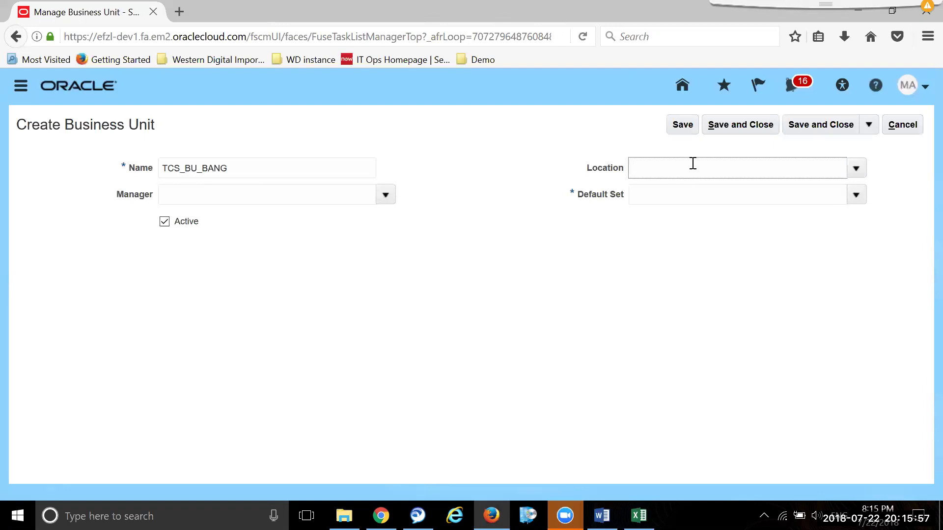
text(TCS)
click(857, 168)
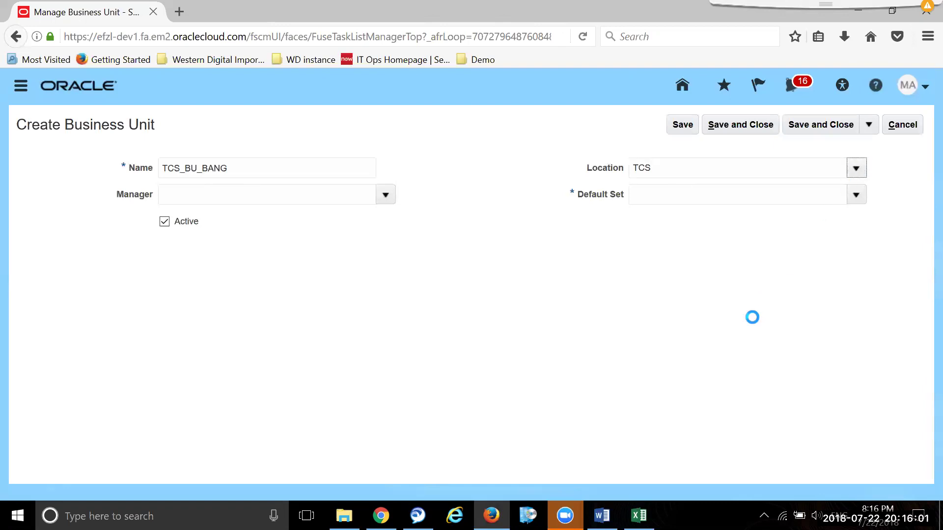
click(660, 282)
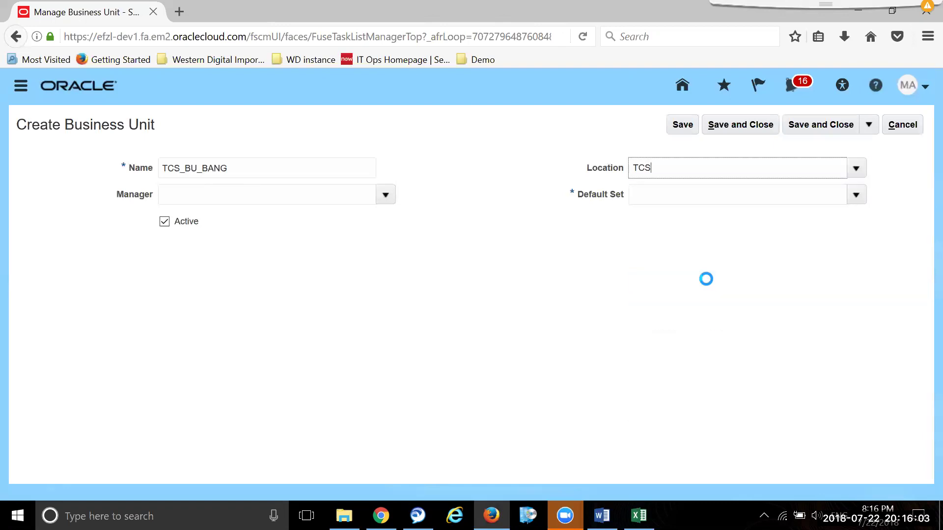
click(685, 200)
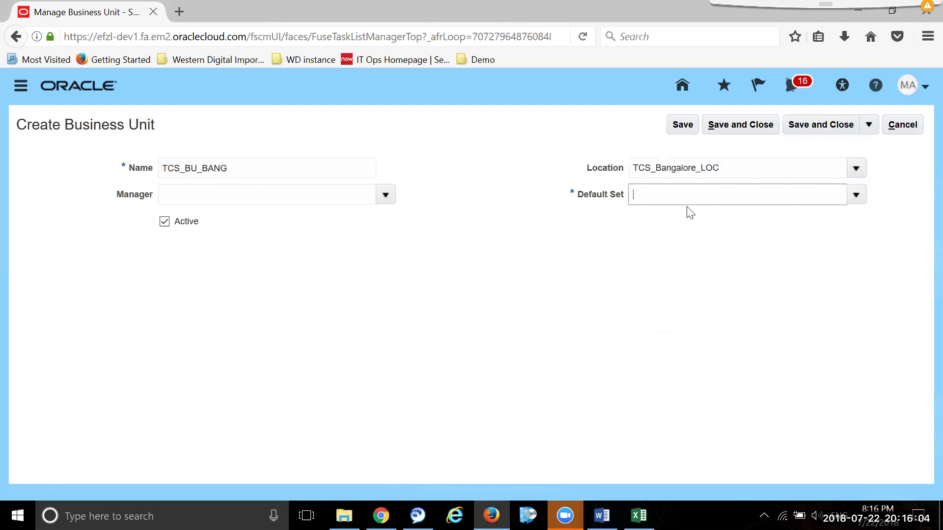
click(857, 195)
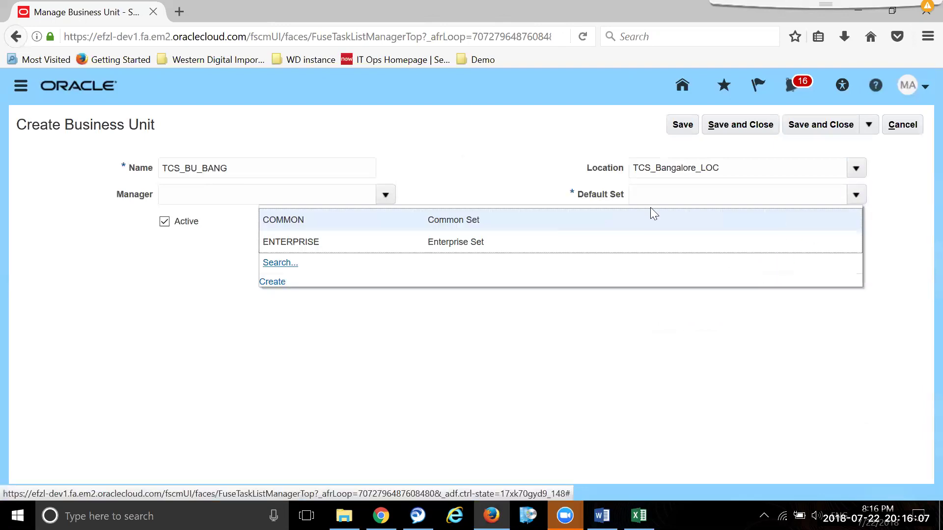
click(467, 217)
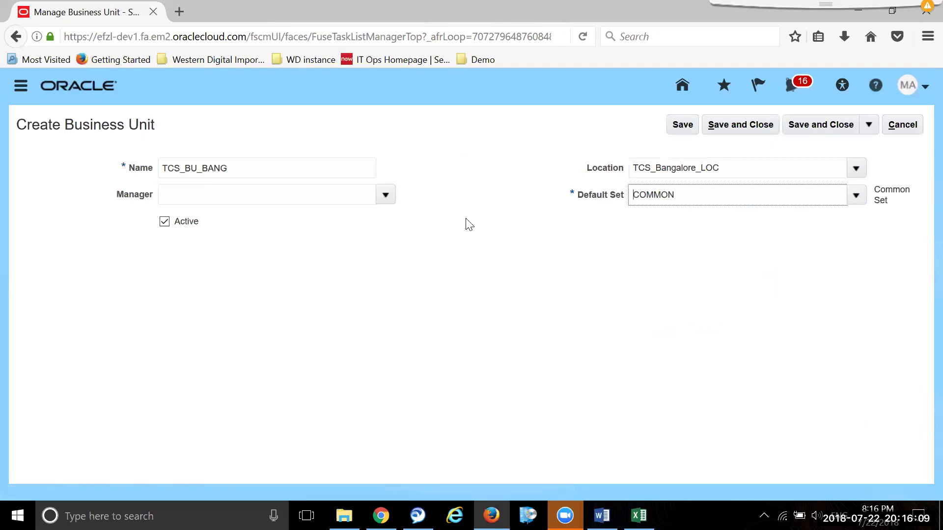
click(828, 126)
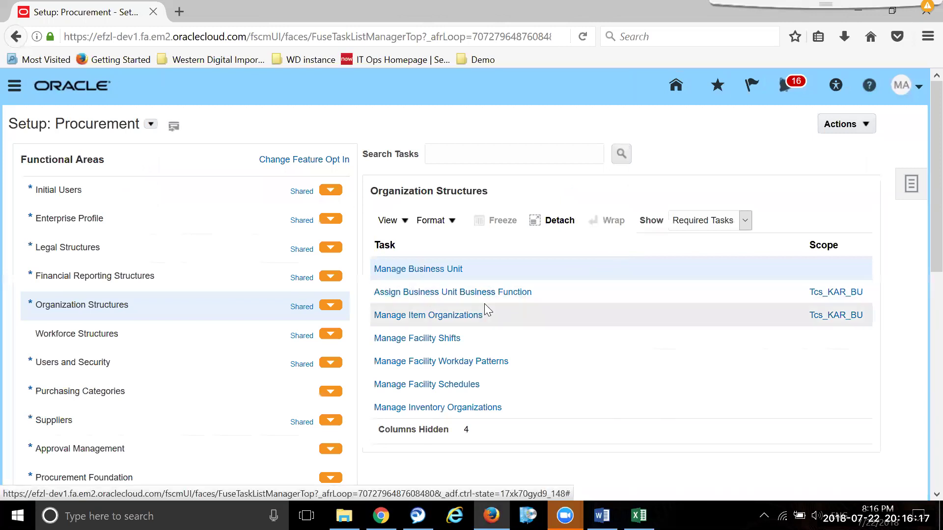
- Choose TCS_BU_BANG, found by searching 'tcs', as the business unit scope for Assign Business Functions
click(843, 293)
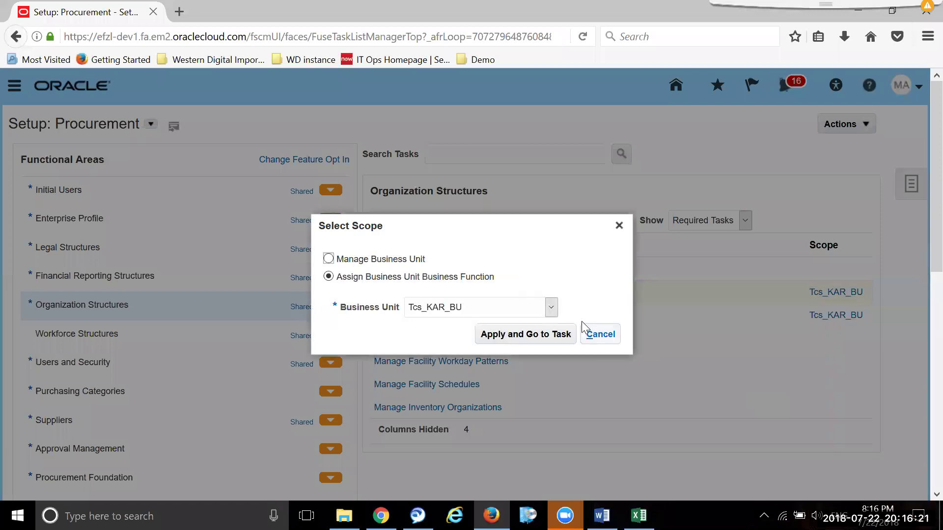
click(551, 307)
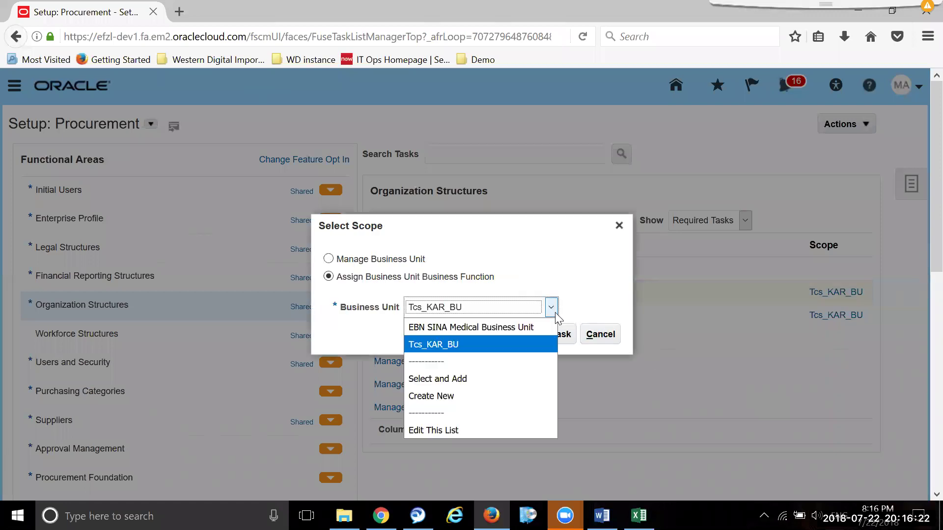
click(509, 379)
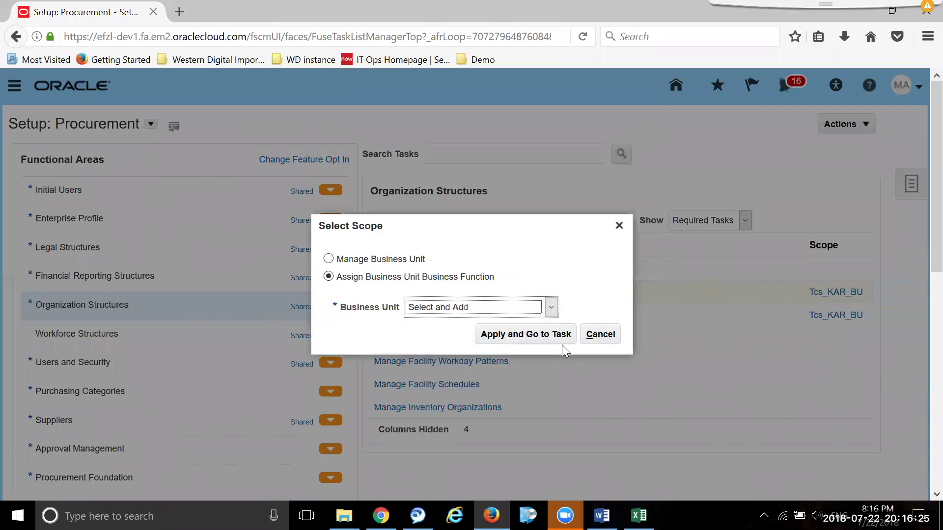
click(530, 335)
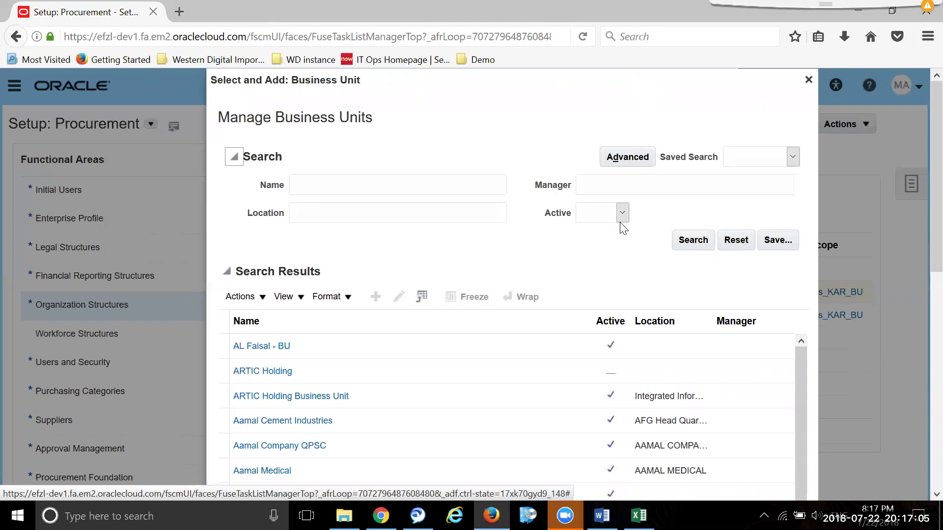
click(453, 184)
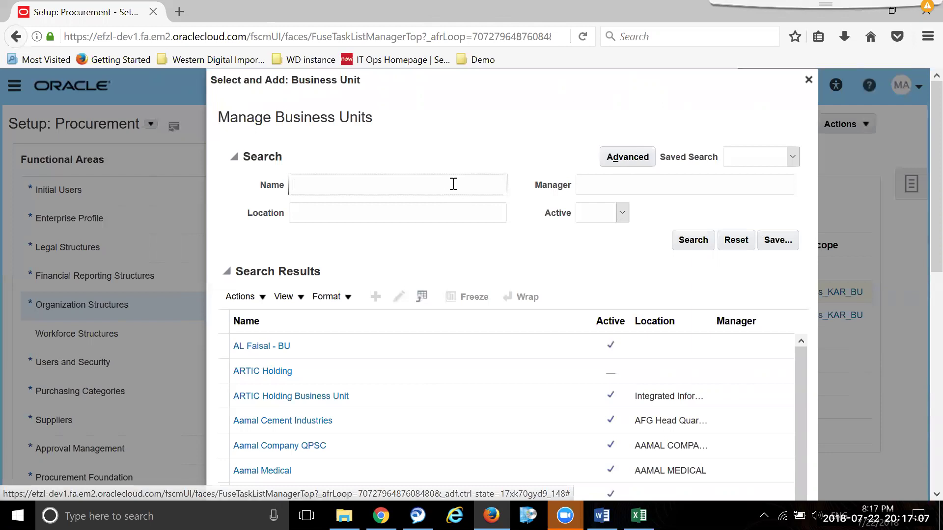
text(tcs)
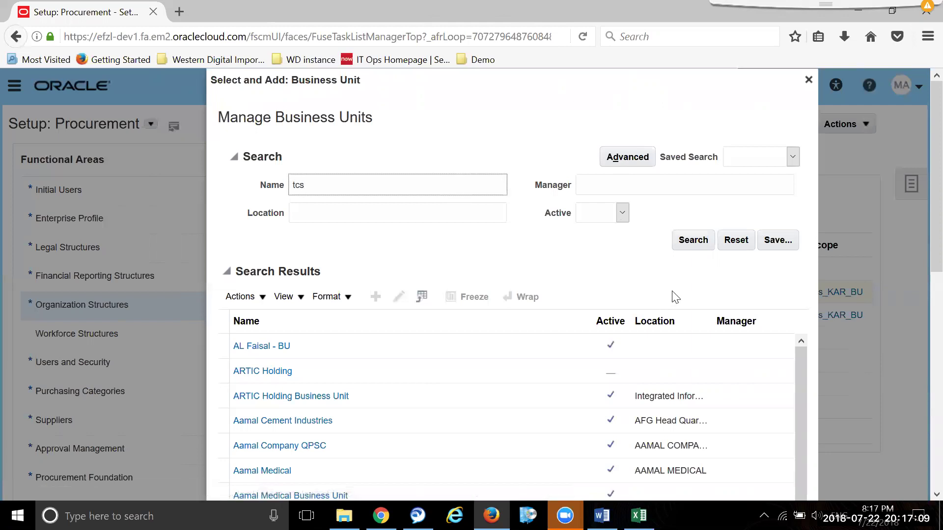
click(692, 242)
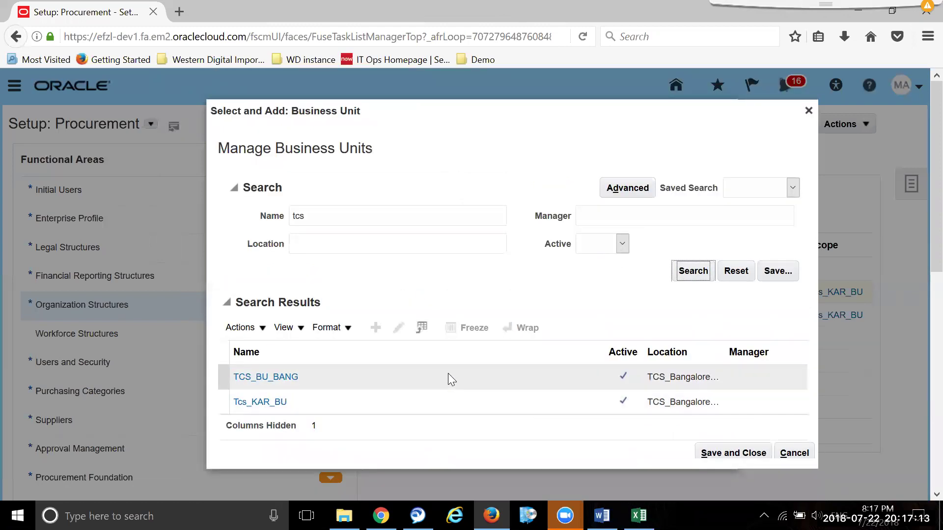
click(225, 379)
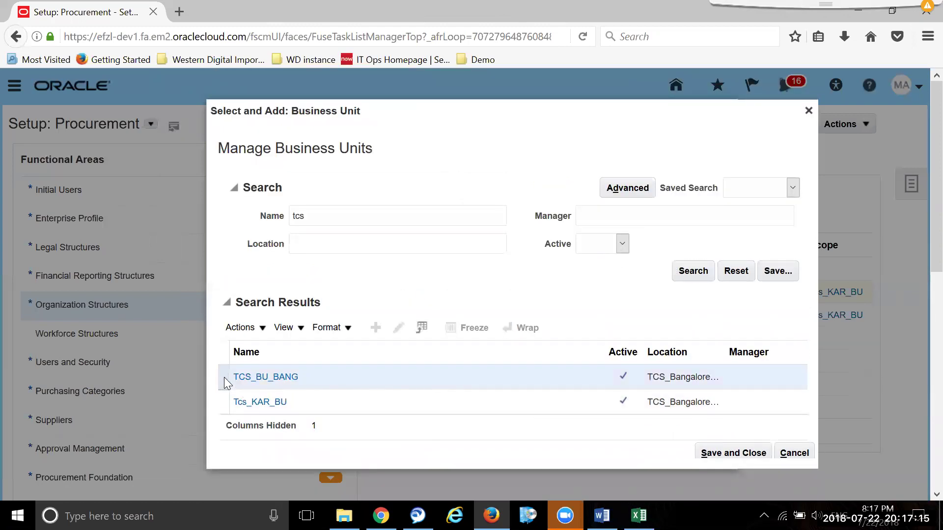
click(735, 453)
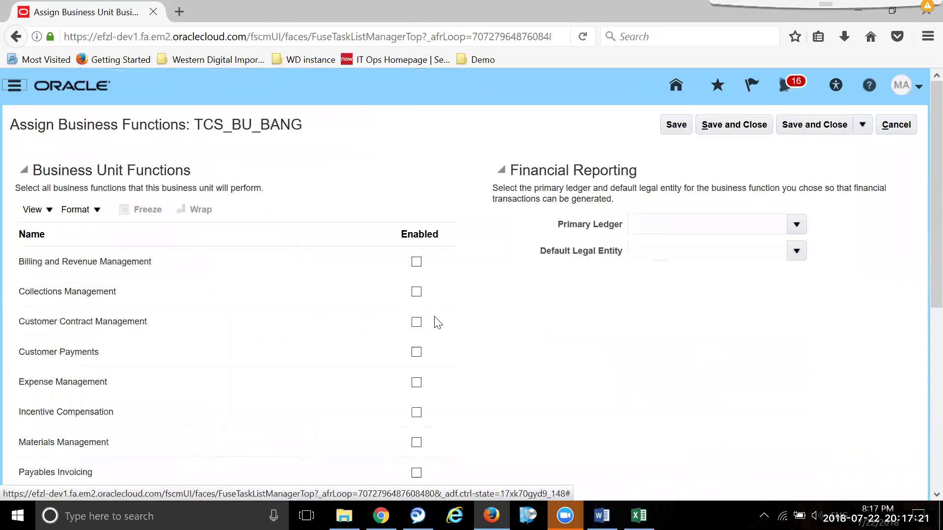
- Enable the business functions from Billing and Revenue Management through Materials Management
click(416, 264)
click(416, 293)
click(418, 324)
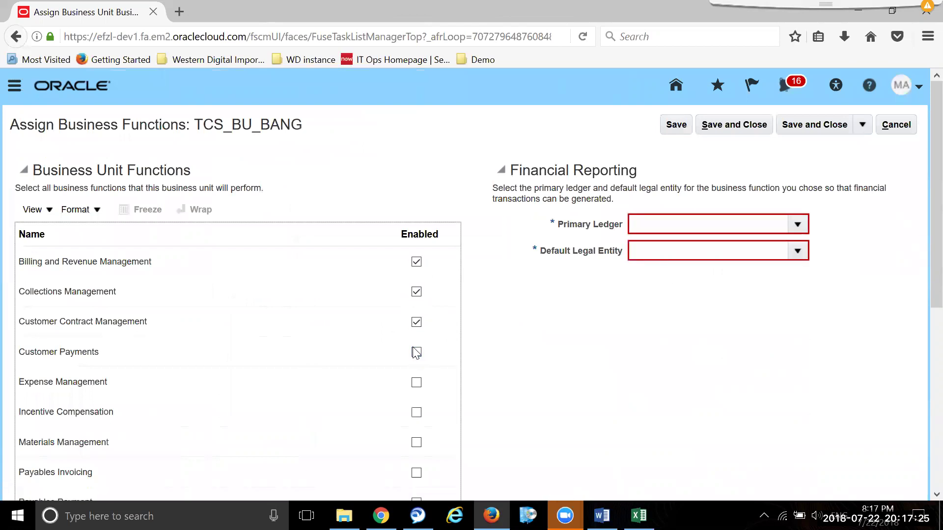
click(416, 354)
click(415, 385)
click(417, 415)
click(416, 444)
- Enable the remaining functions, from Payables Invoicing through Service Request Management
scroll(646, 353, down, 5)
click(417, 225)
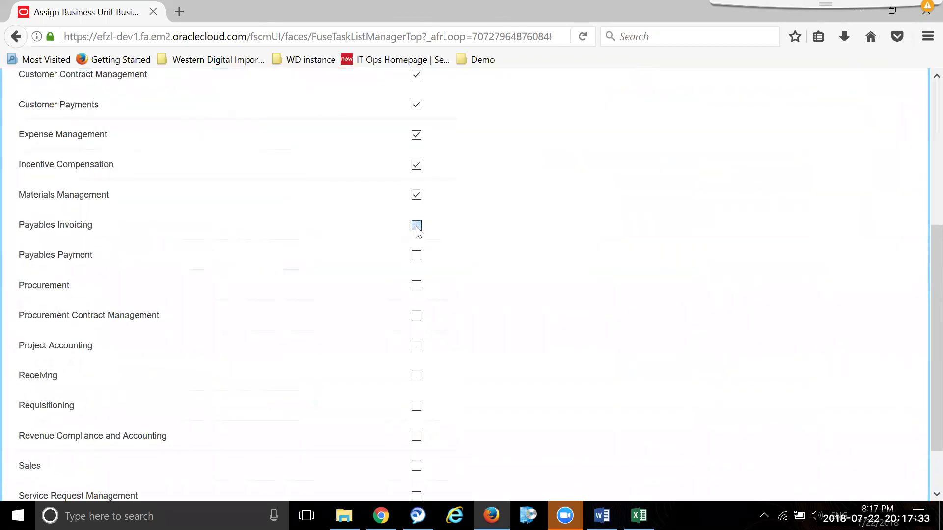
click(416, 257)
click(417, 288)
click(417, 317)
click(417, 347)
click(417, 376)
click(416, 409)
scroll(554, 347, down, 3)
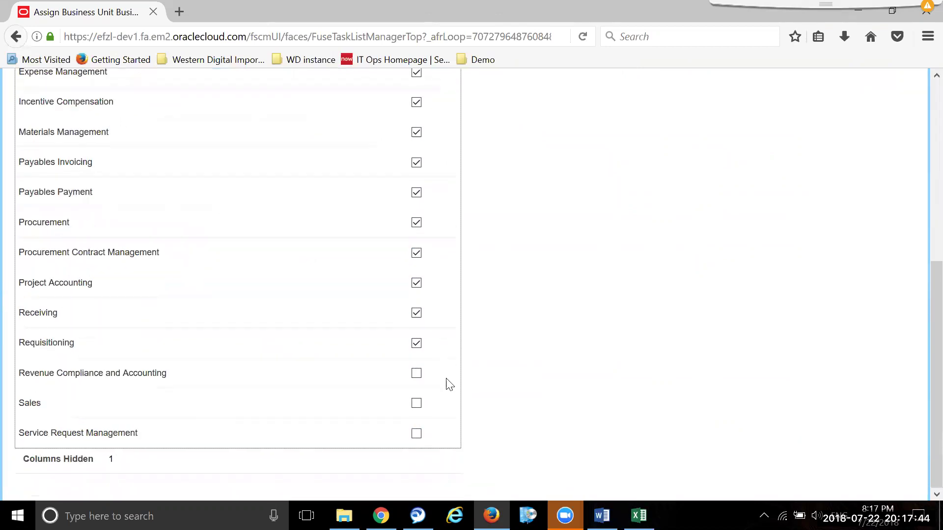
click(417, 374)
click(416, 403)
click(417, 434)
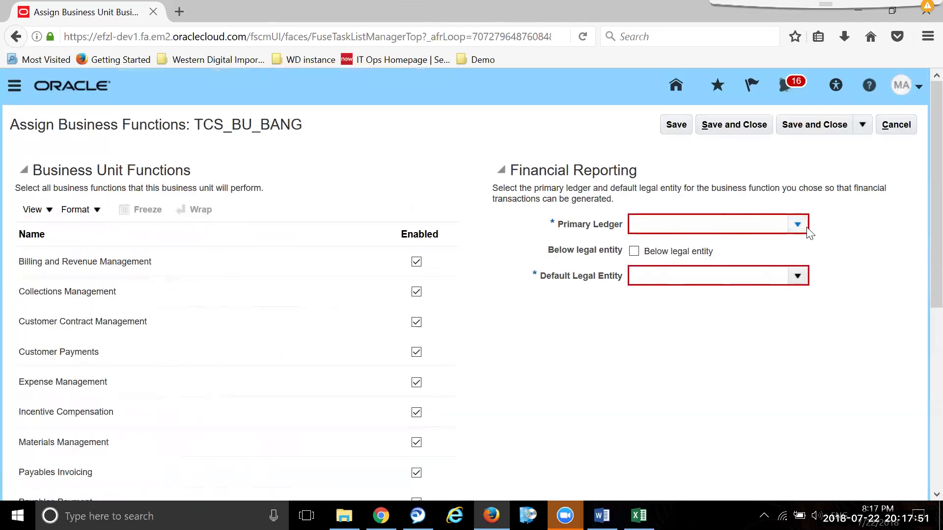
- Try 'foot' as the Primary Ledger, then clear the field again
click(762, 222)
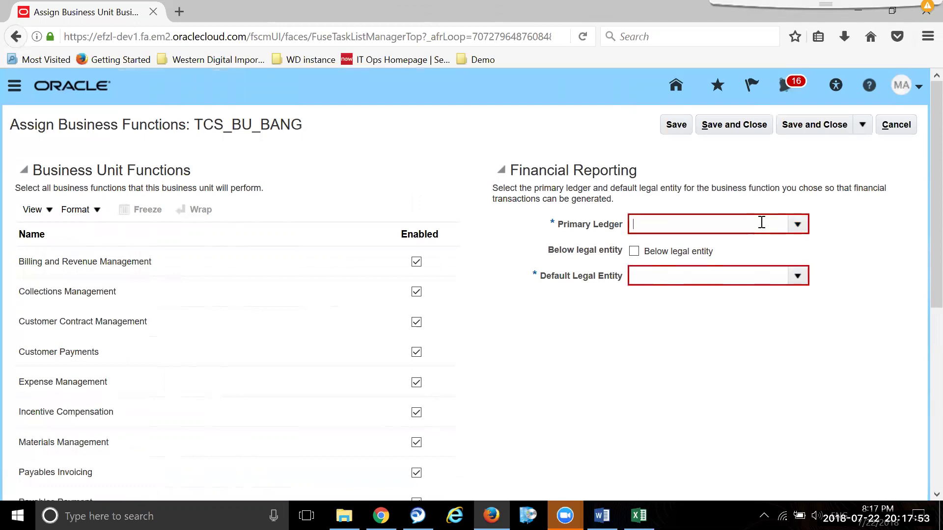
text(foot)
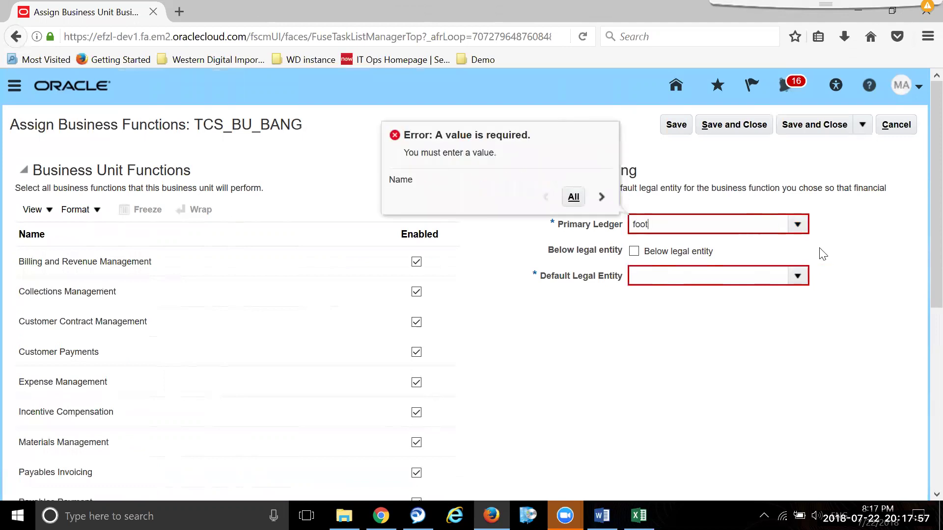
key(Tab)
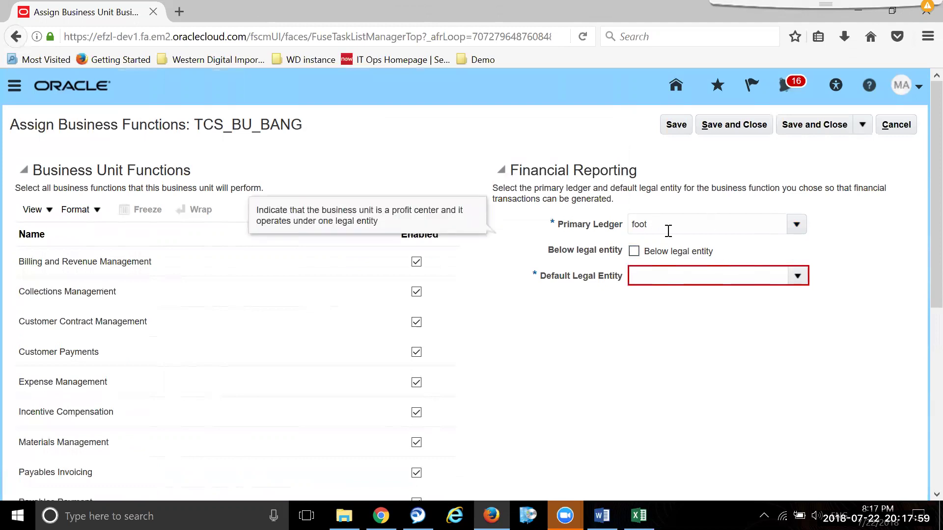
click(797, 224)
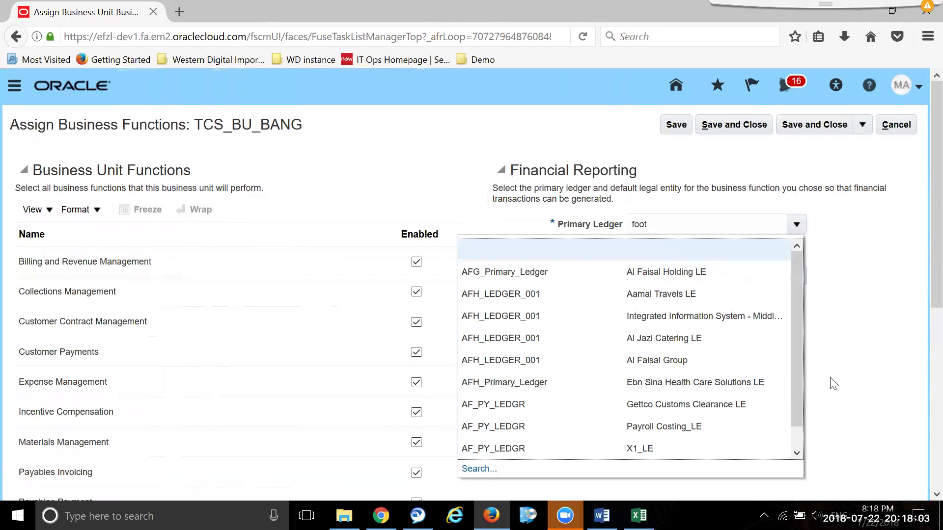
click(876, 321)
click(601, 225)
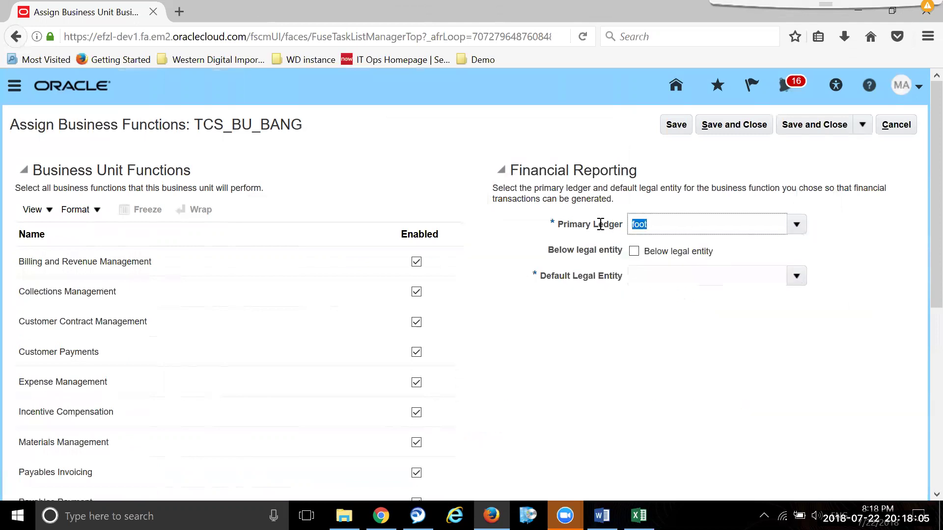
key(BackSpace)
- Try 'demo' as Default Legal Entity, dismiss the missing-ledger error, and clear it
click(683, 277)
text(demo)
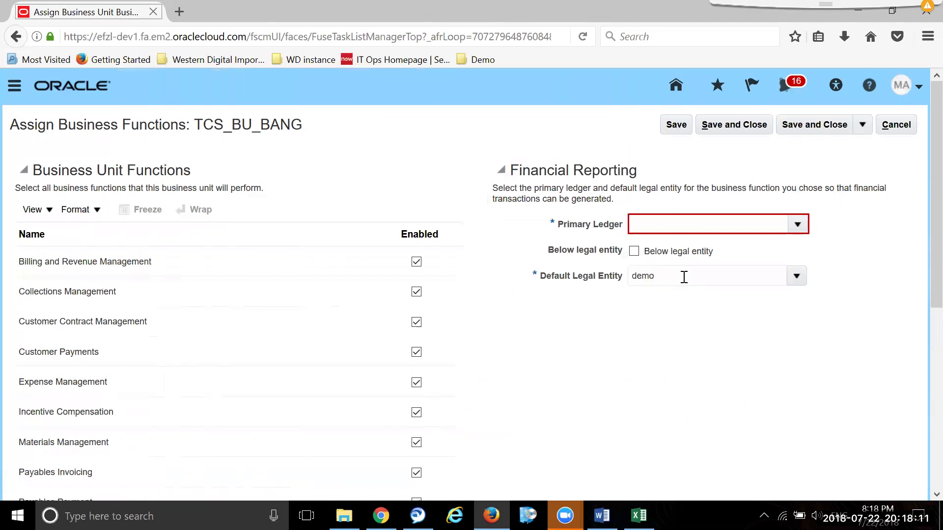
click(797, 276)
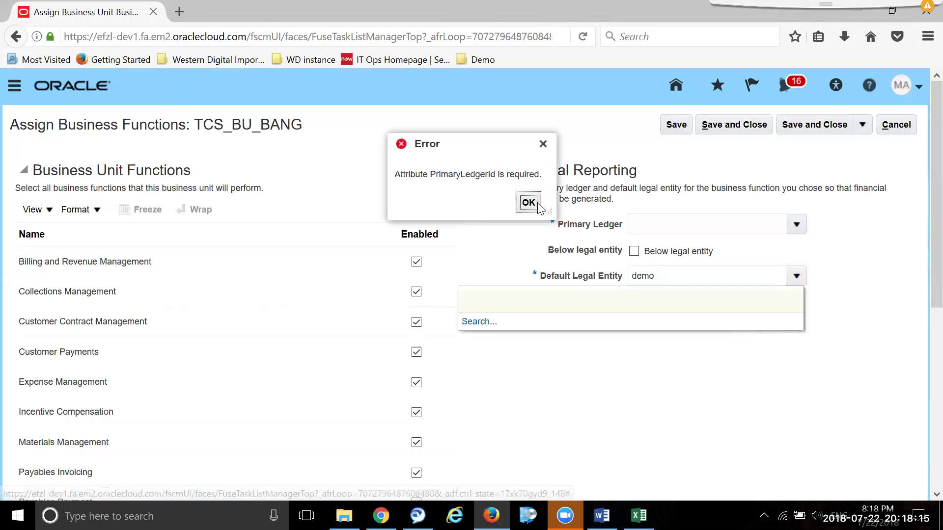
click(534, 206)
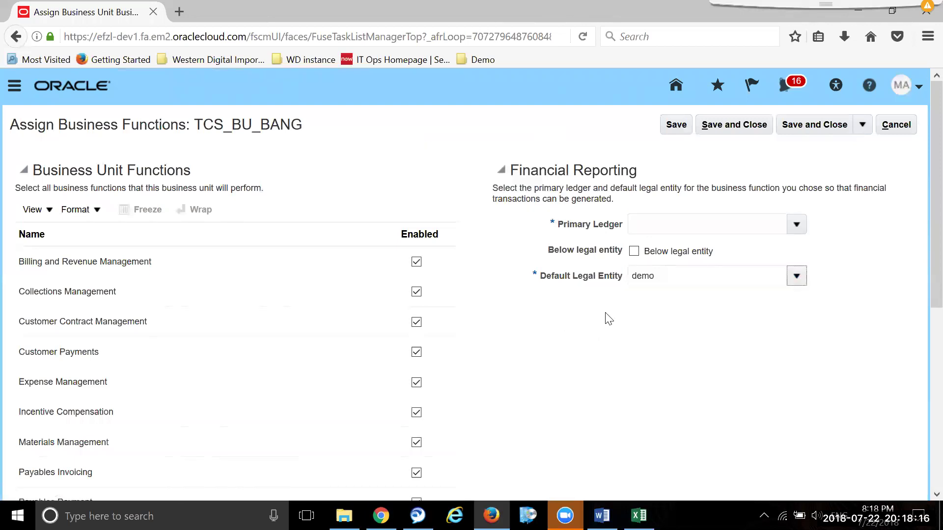
double_click(670, 273)
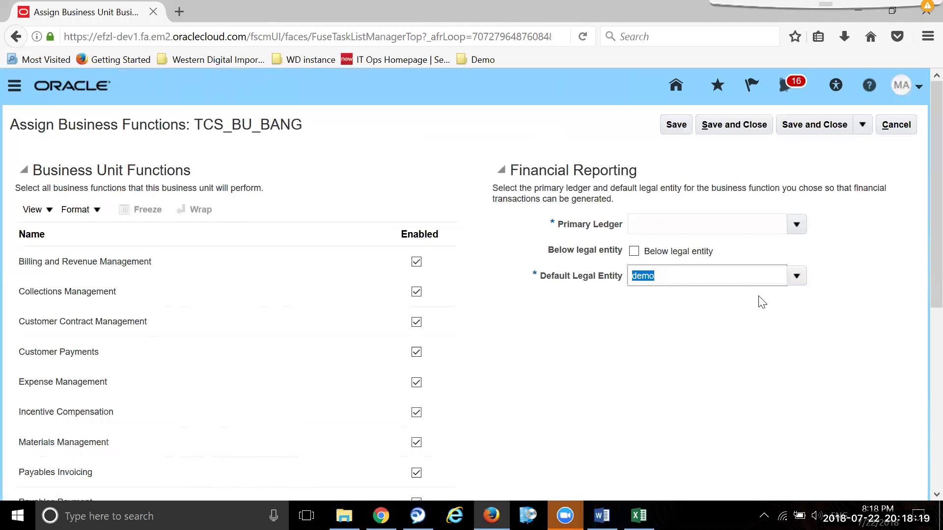
key(BackSpace)
click(796, 224)
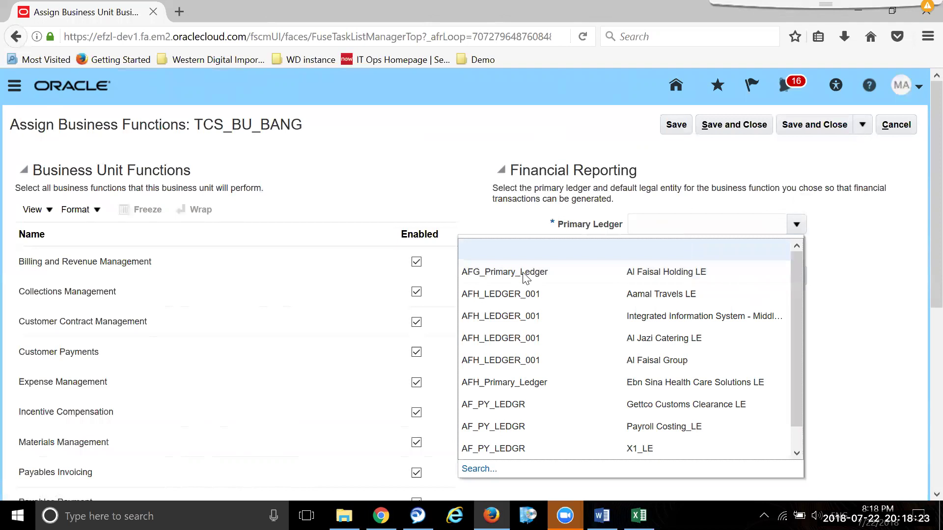
- Search ledgers by legal entity 'demo', choose Foot Care Center / Demo_001, and save and close
click(477, 469)
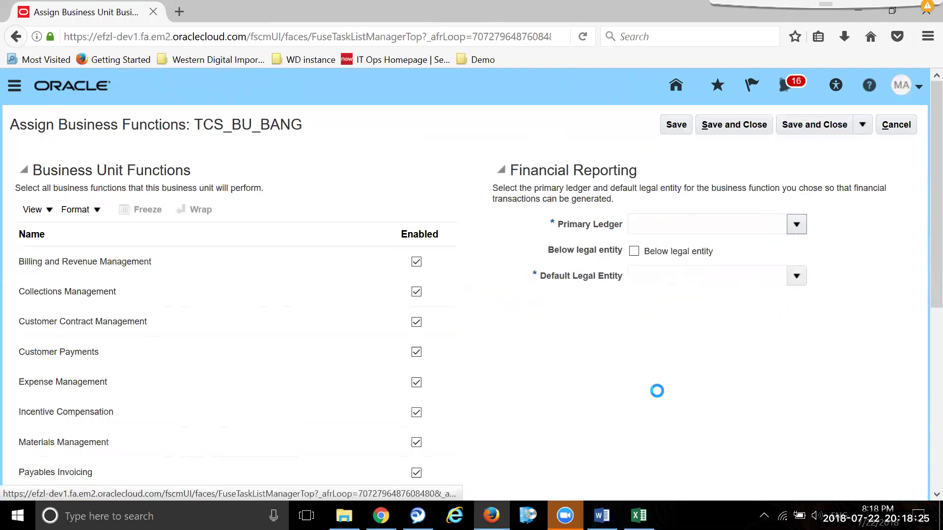
click(462, 282)
text(demo)
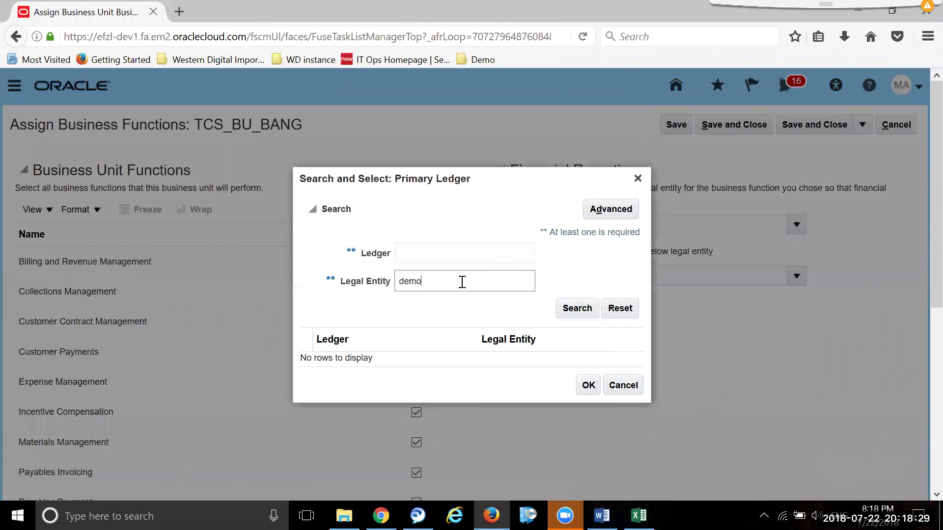
key(Return)
click(511, 358)
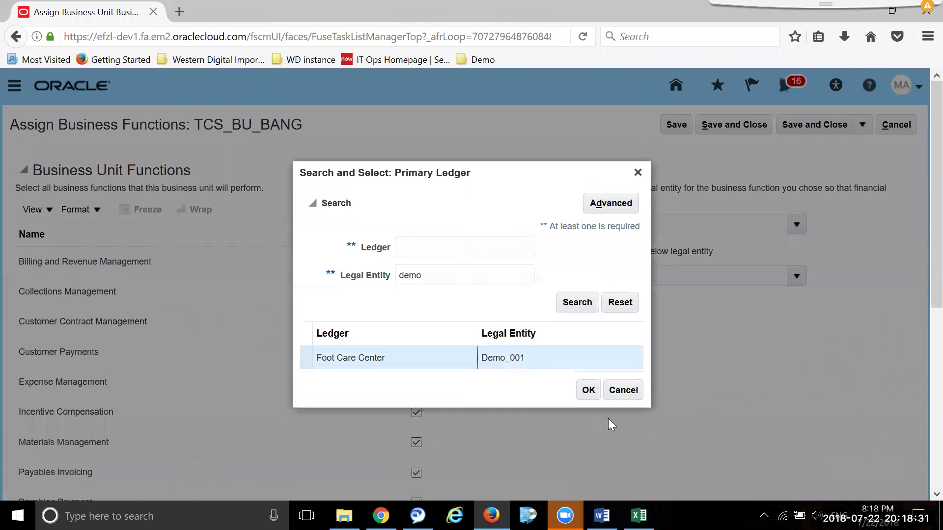
click(588, 391)
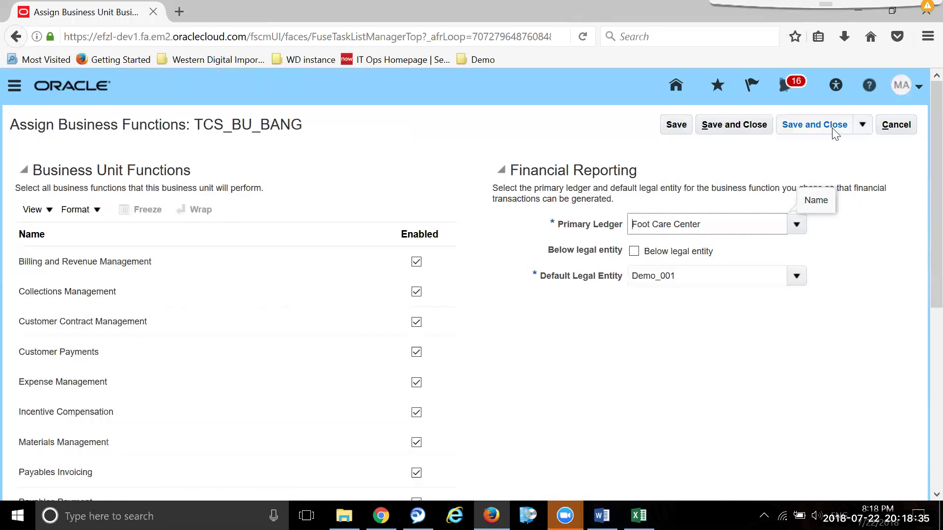
click(809, 122)
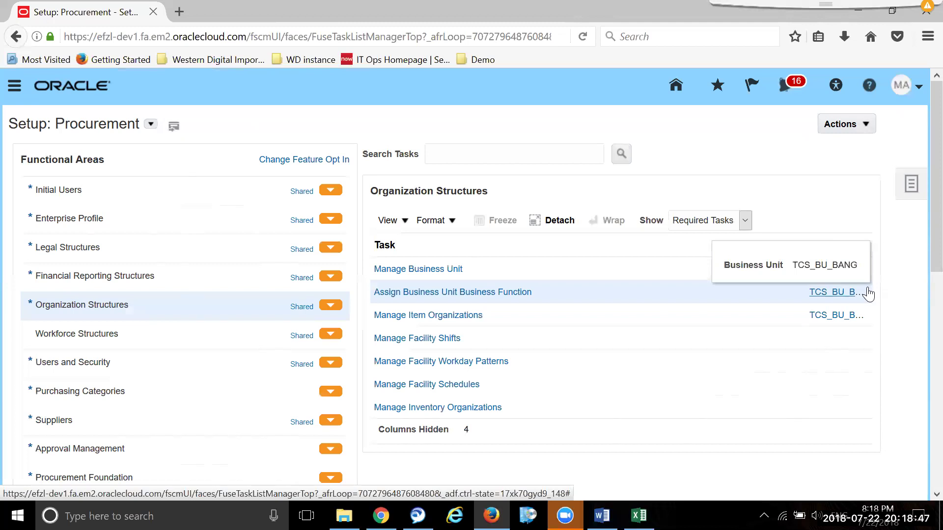
- Bring the youtube channel workbook forward and review the Today topics list without changes
mouse_move(638, 515)
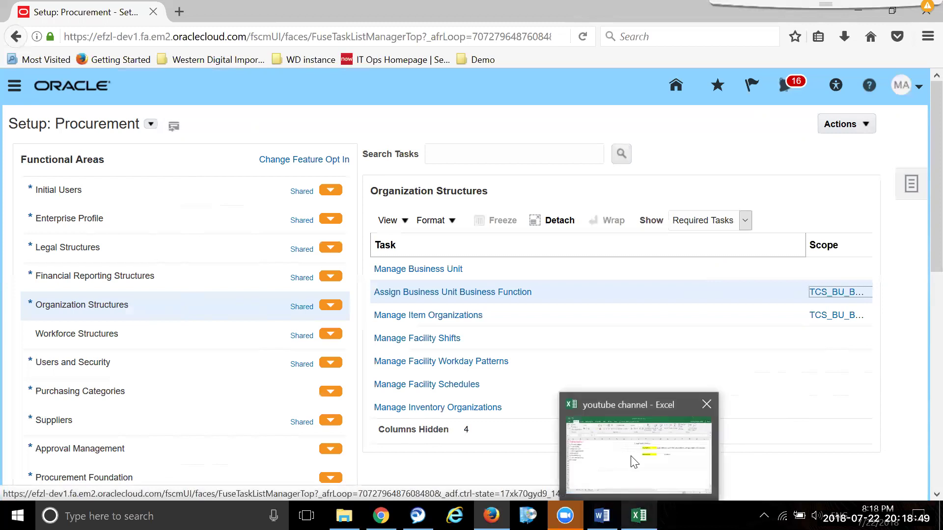
click(634, 462)
click(90, 212)
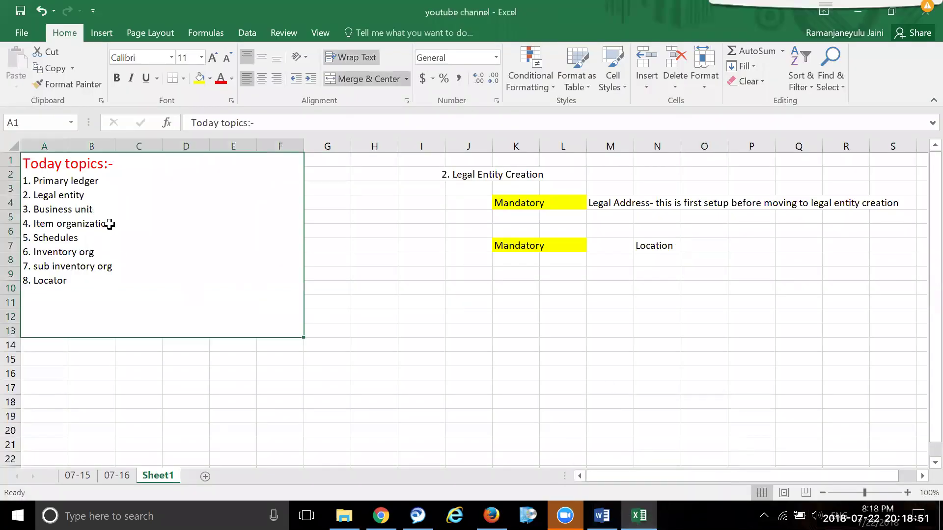
double_click(110, 224)
drag(118, 225, 39, 224)
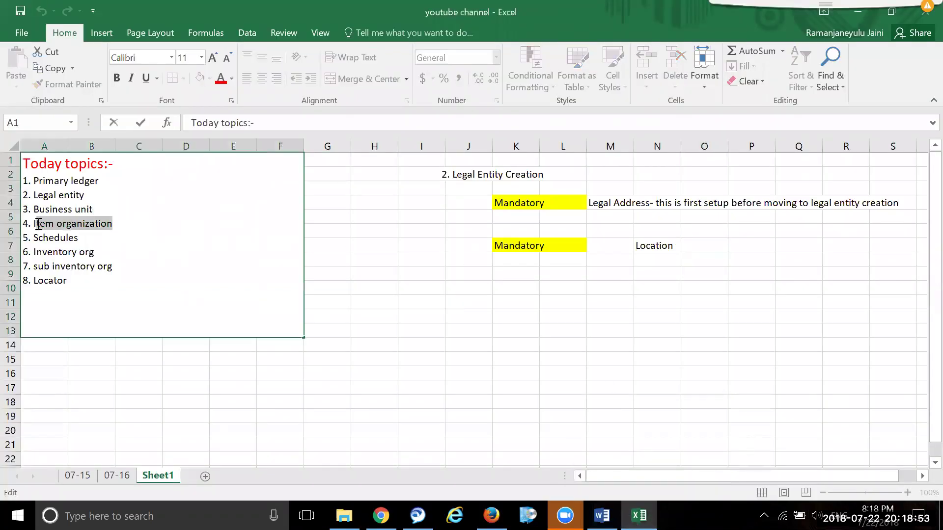
click(564, 276)
drag(505, 290, 565, 289)
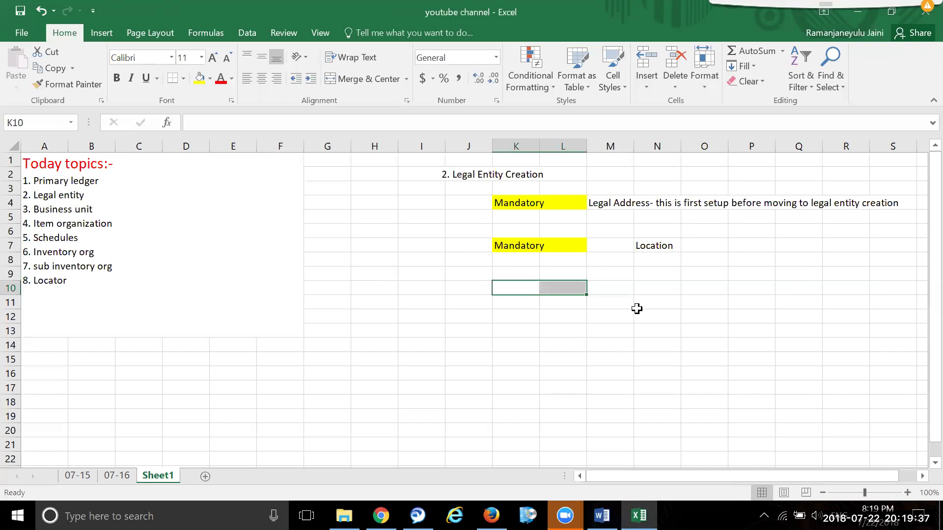
- Copy the yellow Mandatory label from K7:L7 into K10:L10
drag(644, 272, 713, 281)
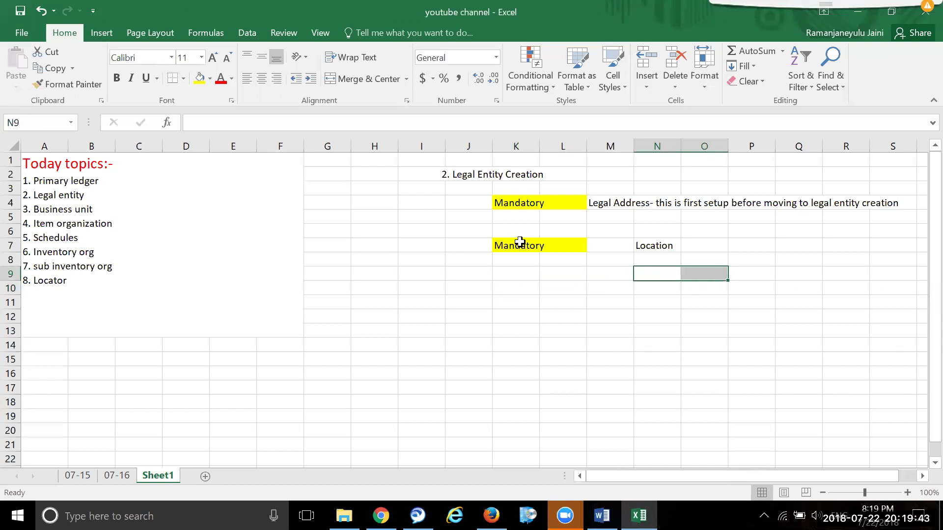
drag(507, 244, 564, 245)
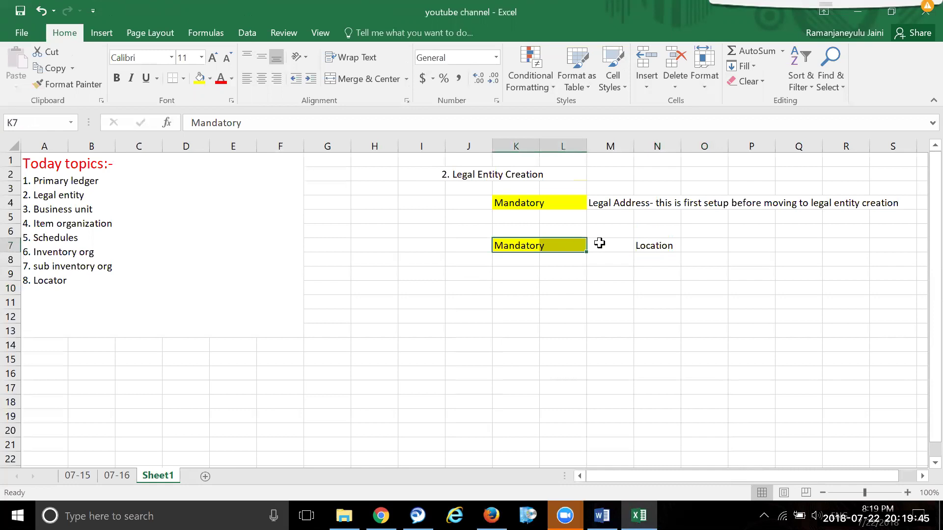
key(ctrl+c)
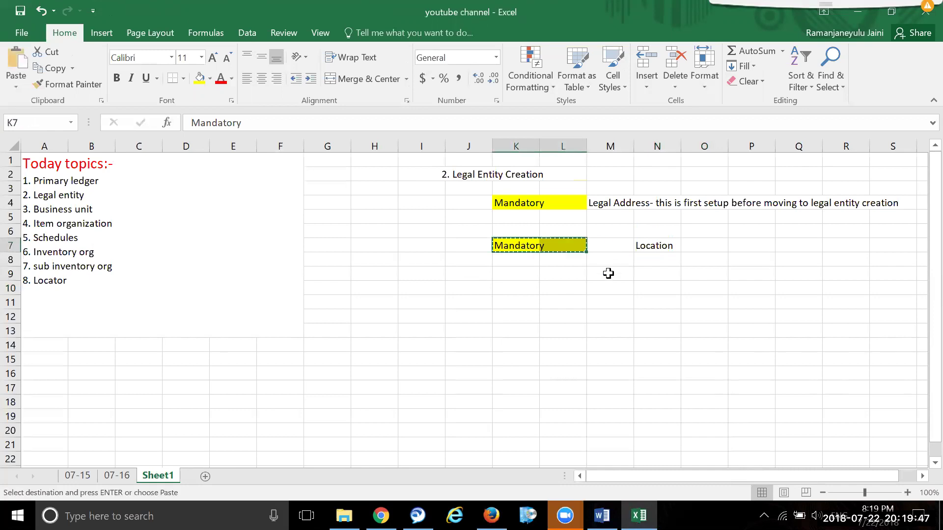
drag(510, 292, 549, 292)
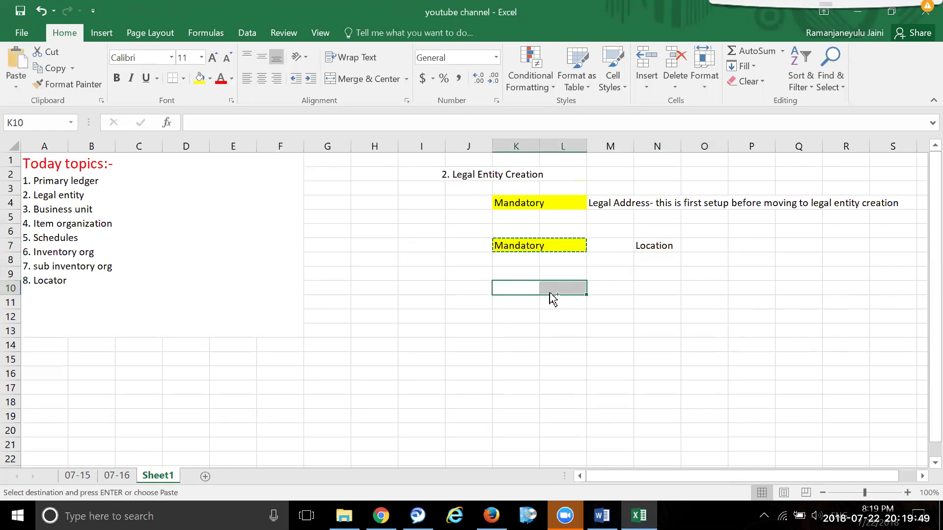
key(ctrl+v)
- Enter the notes Location, BU and Legal entity in N10:N12
click(664, 287)
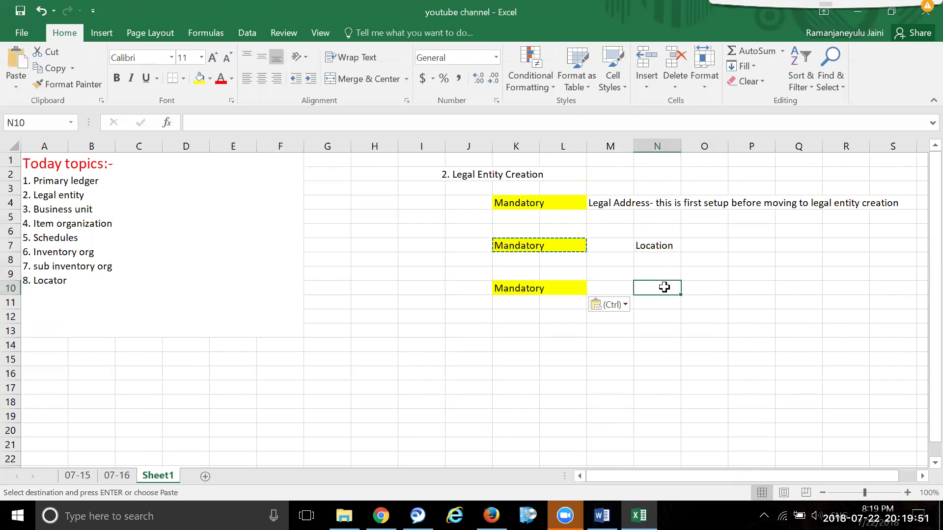
text(Location)
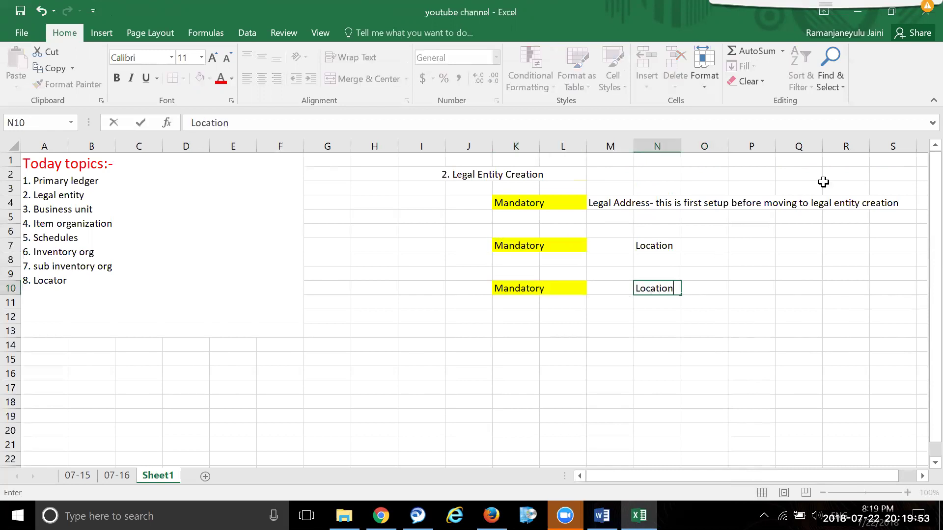
click(653, 304)
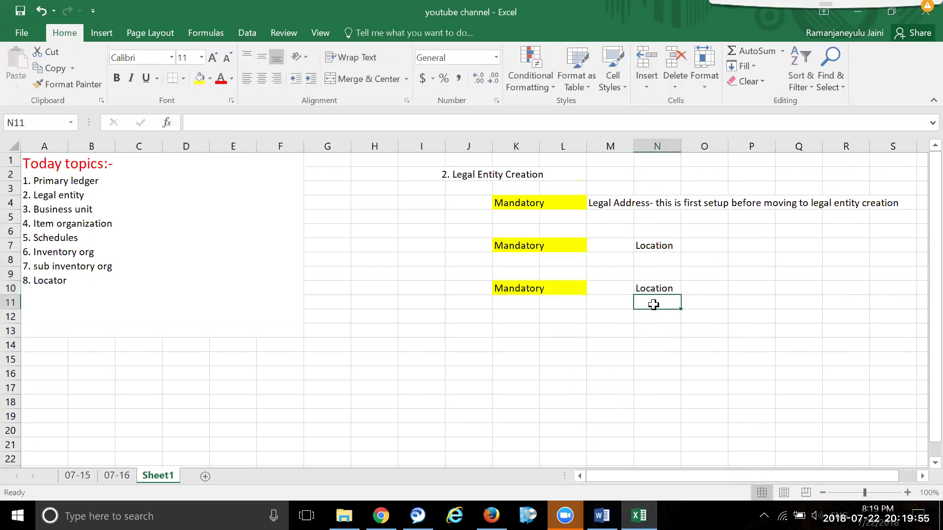
text(BU)
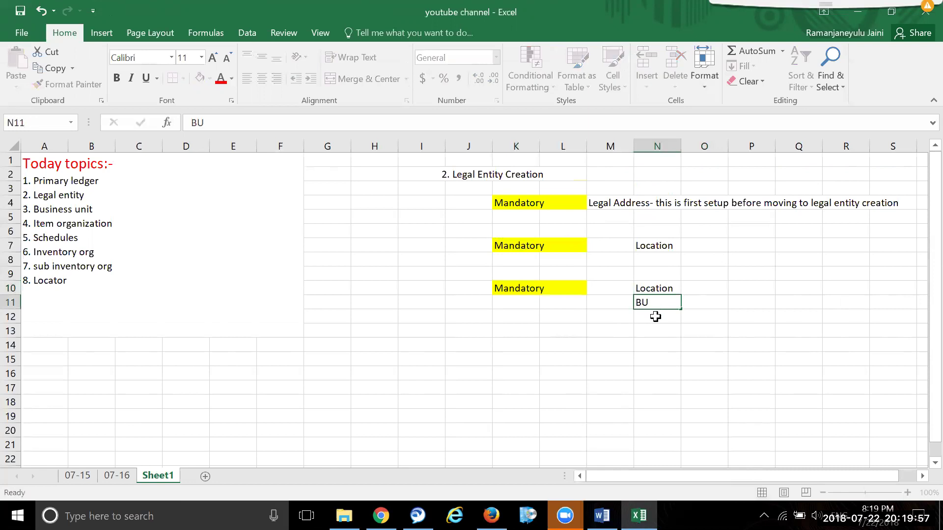
click(657, 316)
text(Legal entity)
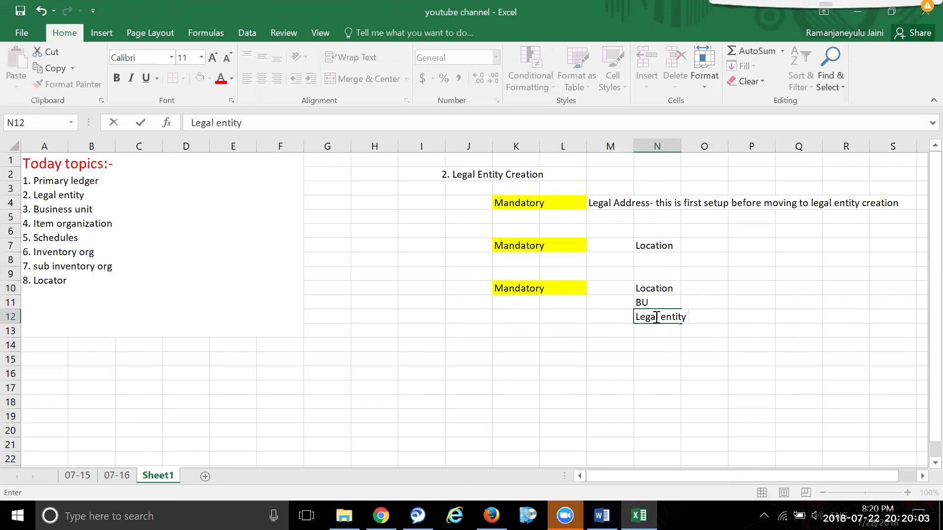
click(737, 344)
click(650, 288)
drag(651, 289, 689, 287)
click(836, 346)
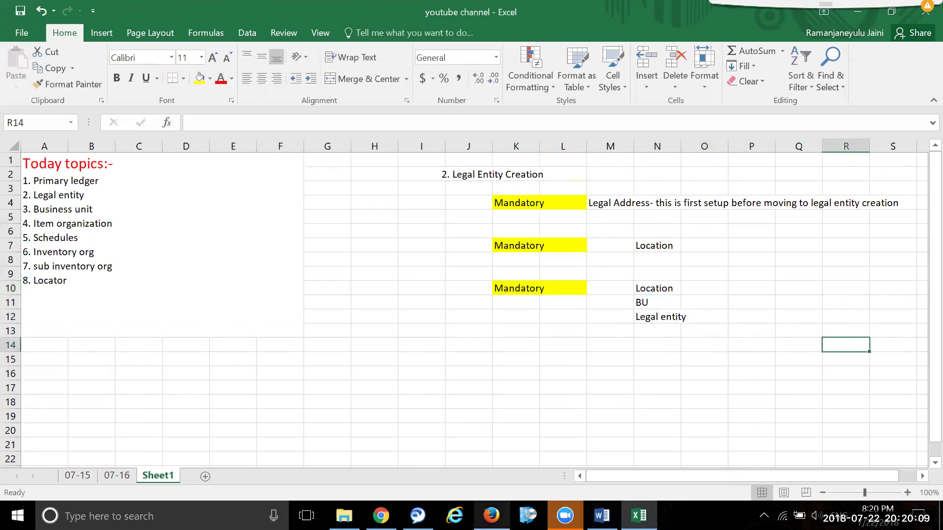
- Back in Oracle, start a new location from Enterprise Profile's Manage Locations with Common Set
mouse_move(565, 516)
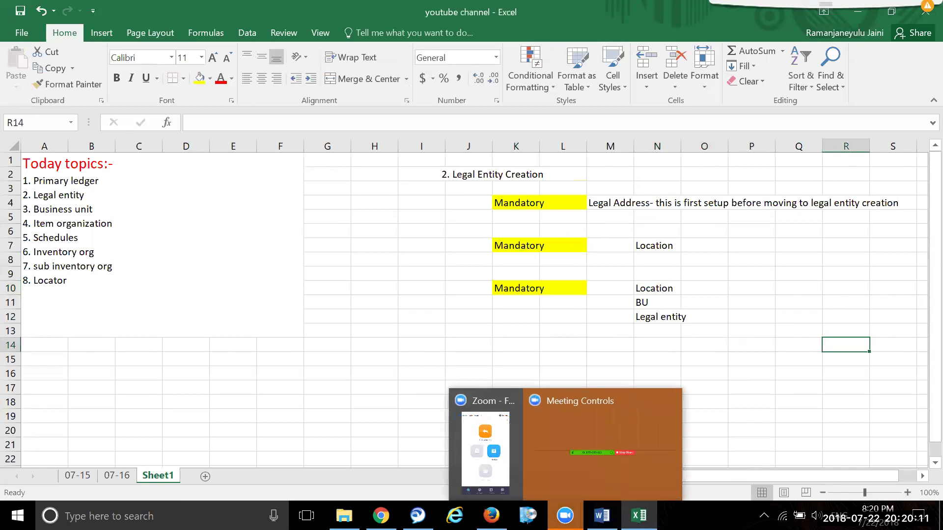
click(484, 460)
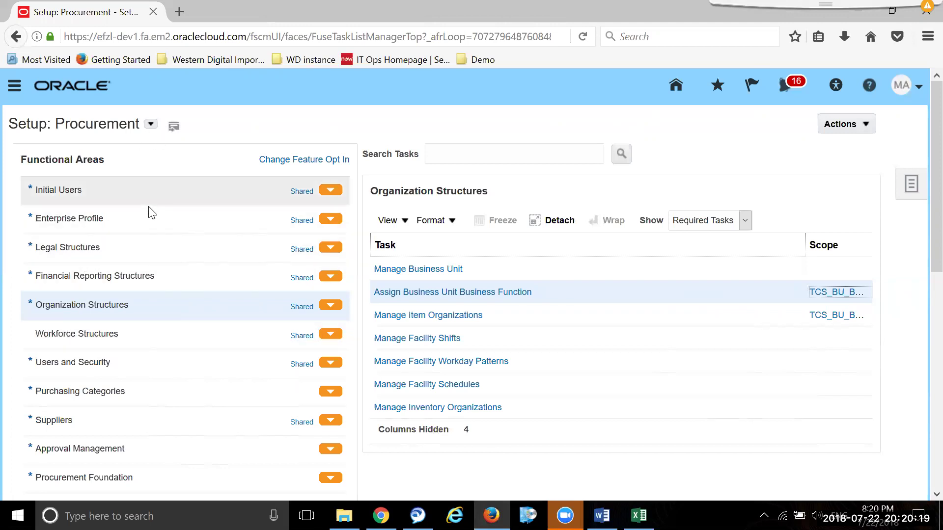
click(131, 219)
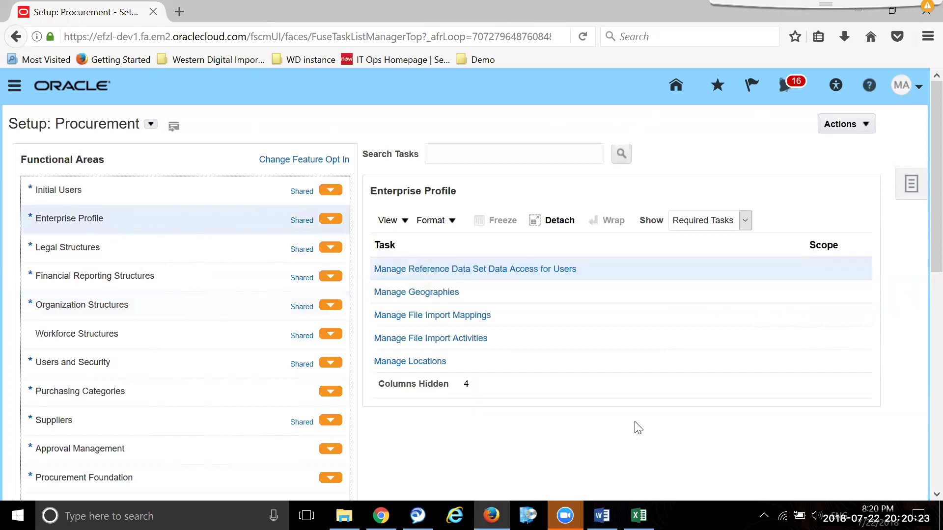
click(386, 362)
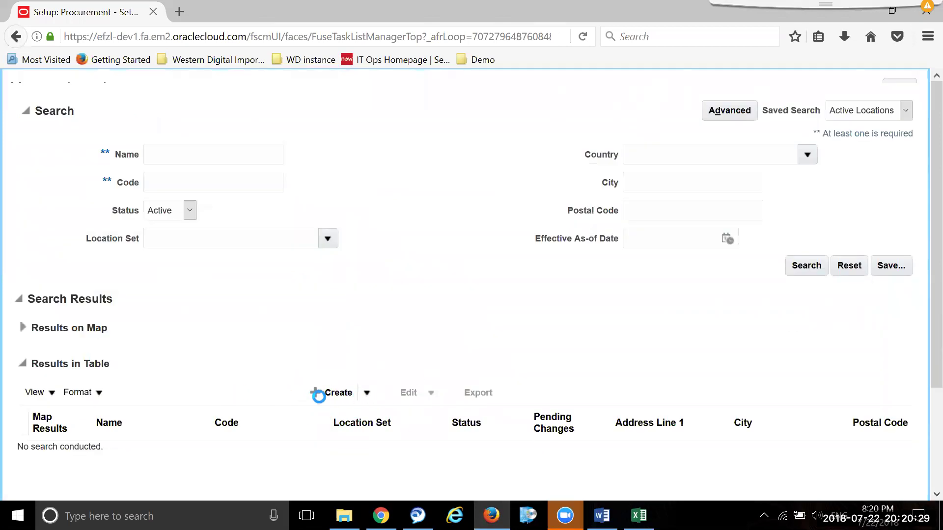
click(146, 447)
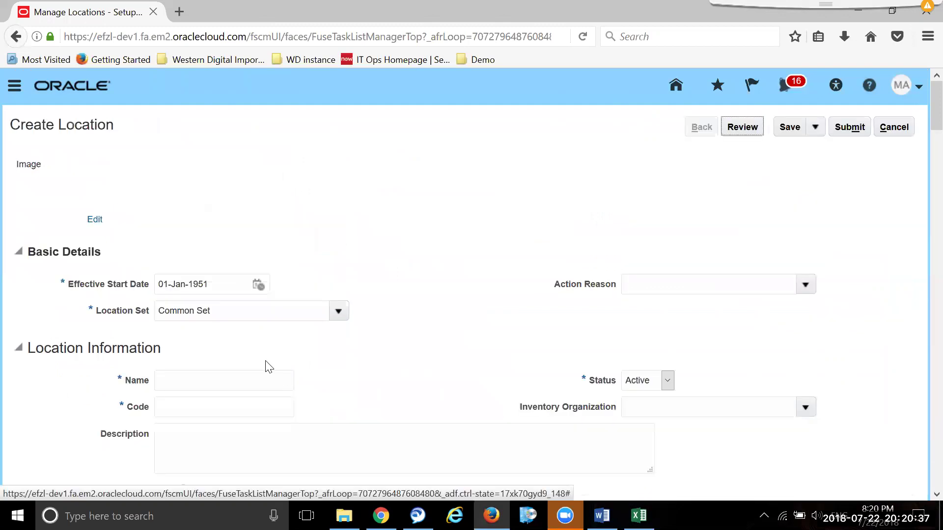
click(250, 384)
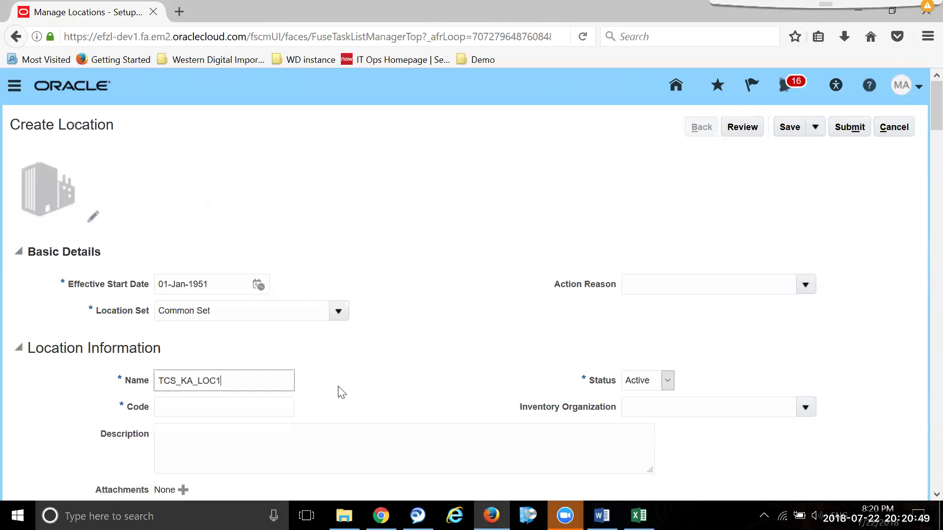
- Copy the location name TCS_KA_LOC1 into the Code field
double_click(193, 377)
key(ctrl+c)
click(200, 406)
key(ctrl+v)
- Set the address country to India with Address Line 1 'Line1', City 'city' and State KR
scroll(432, 372, down, 5)
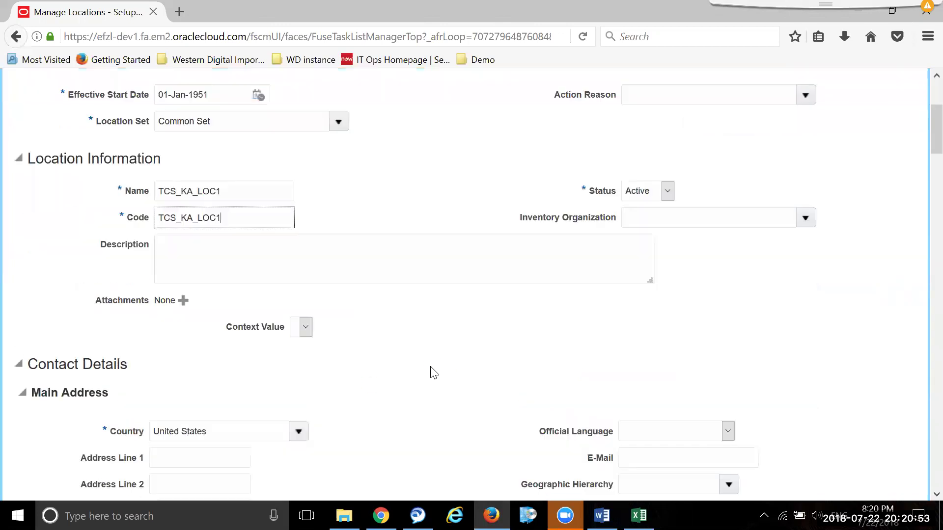
scroll(593, 218, up, 3)
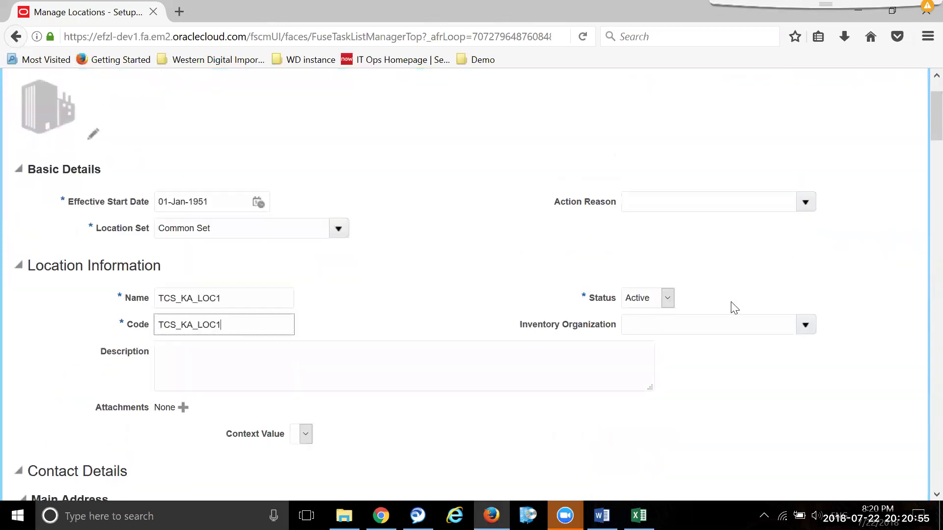
scroll(730, 310, down, 6)
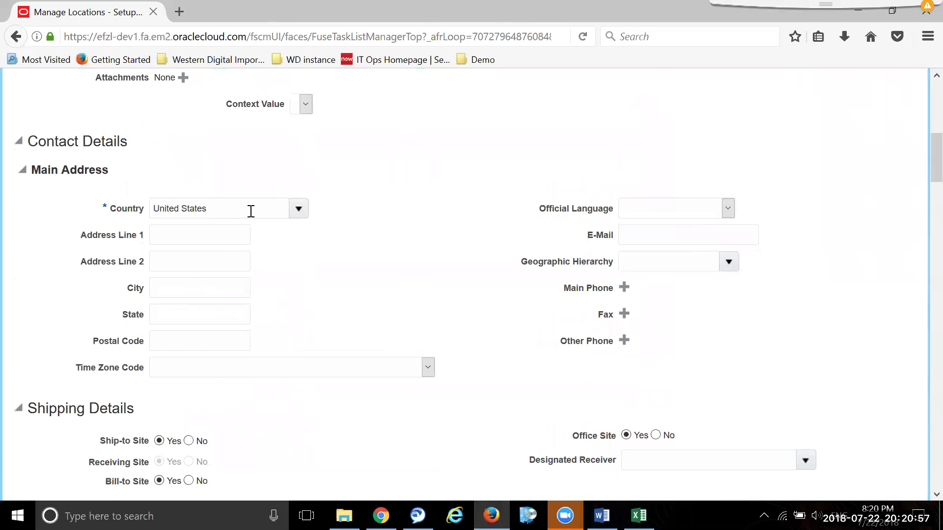
drag(251, 212, 84, 200)
text(In)
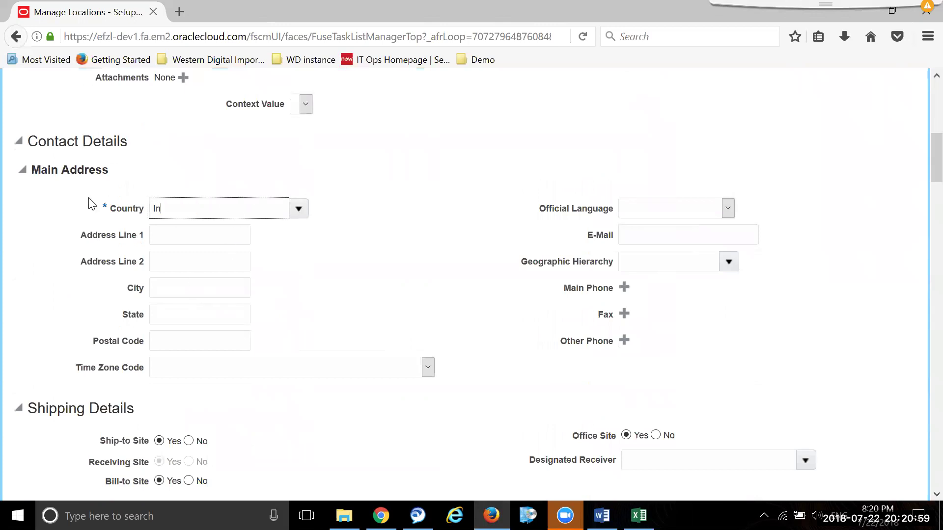
text(dii)
key(BackSpace)
key(Tab)
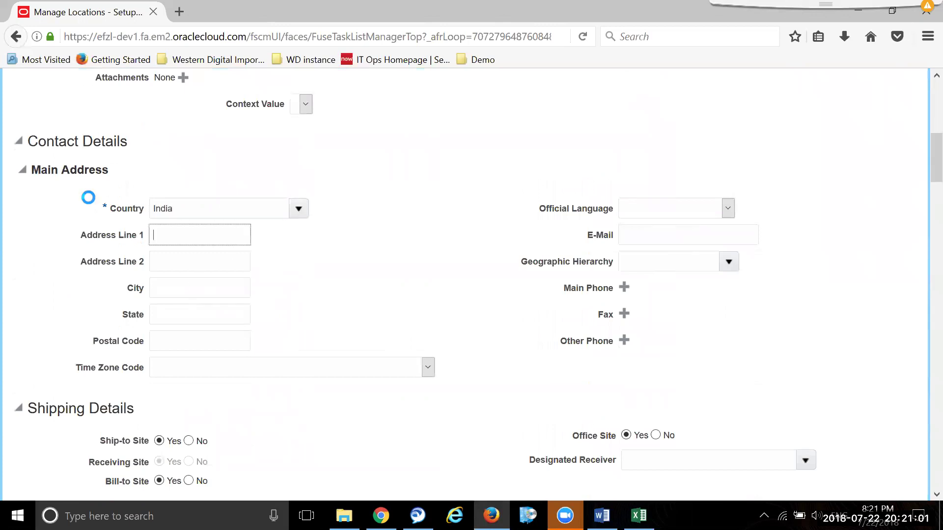
click(195, 244)
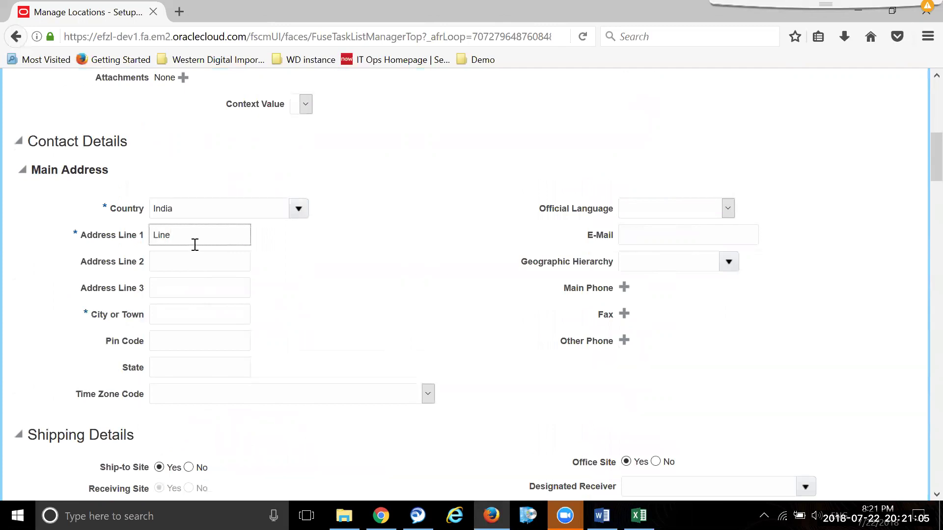
click(185, 319)
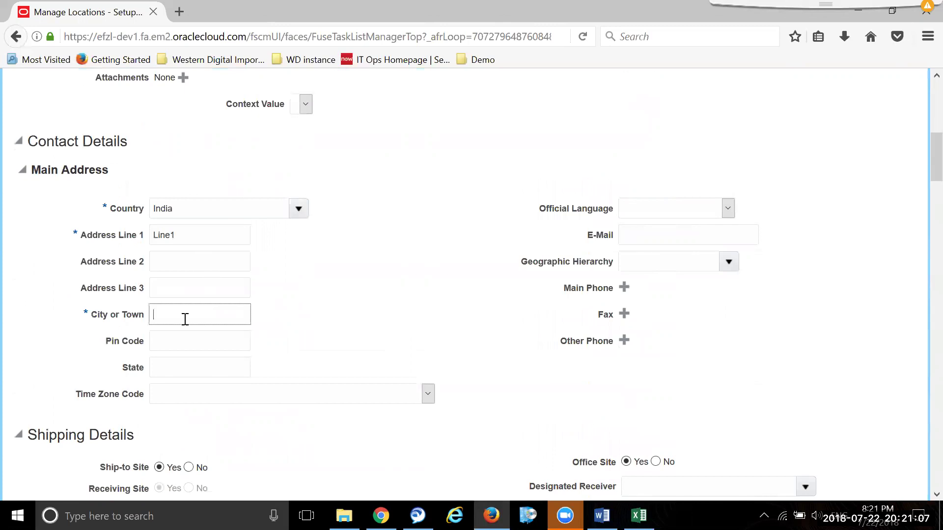
key(Tab)
key(Tab)
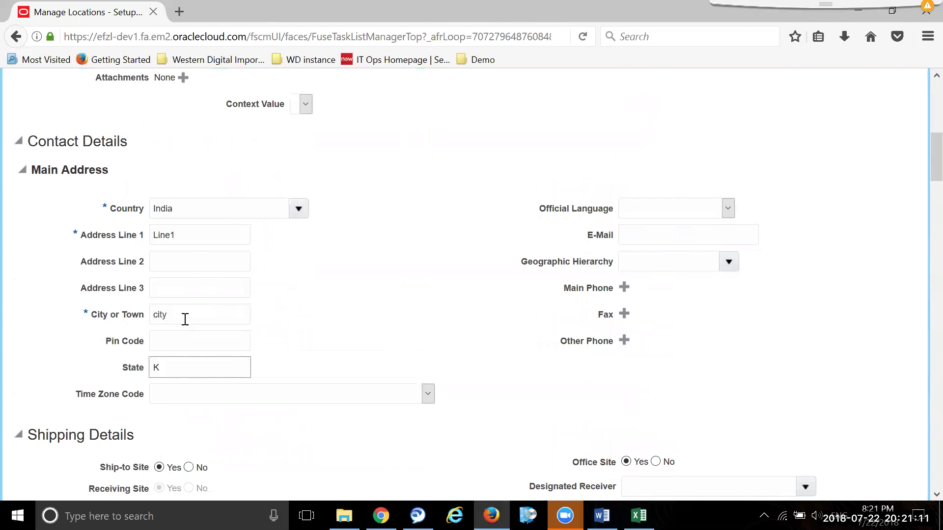
scroll(540, 245, down, 6)
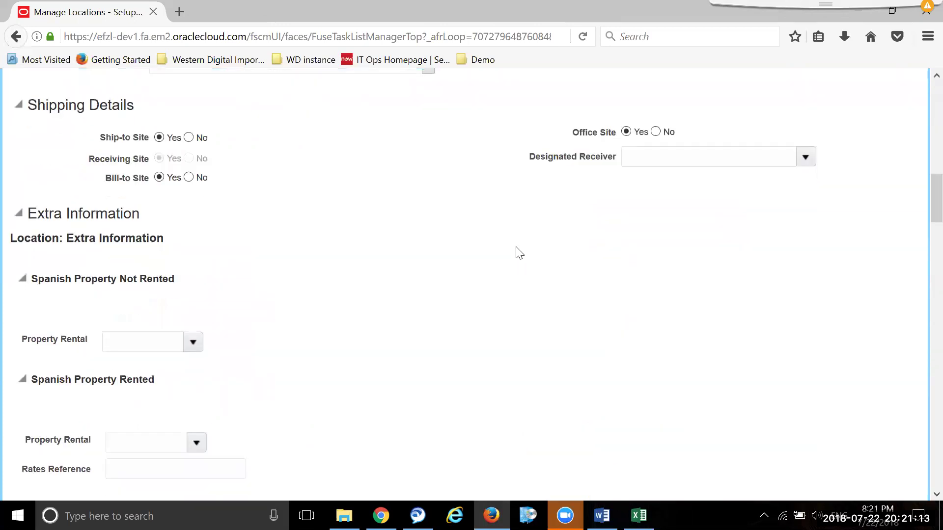
scroll(496, 265, up, 2)
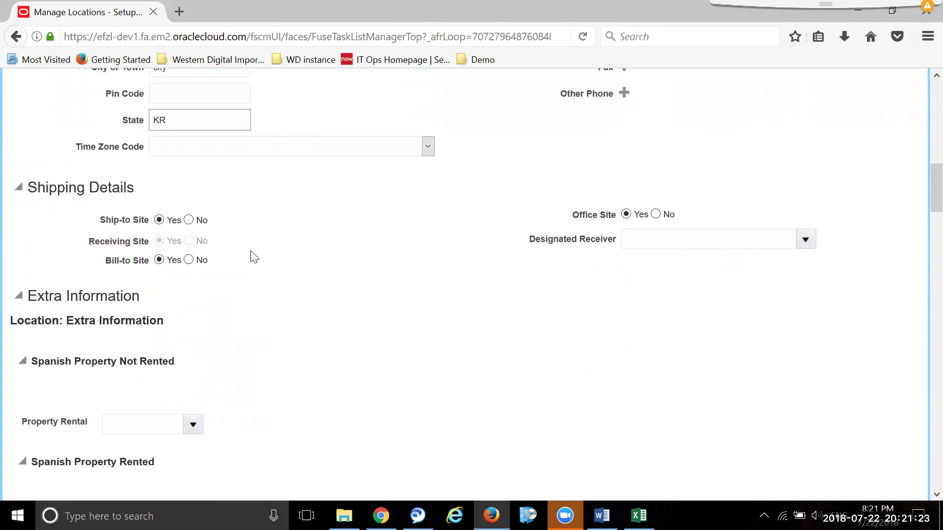
- Keep Ship-to Site as Yes and set Bill-to Site to No
click(188, 220)
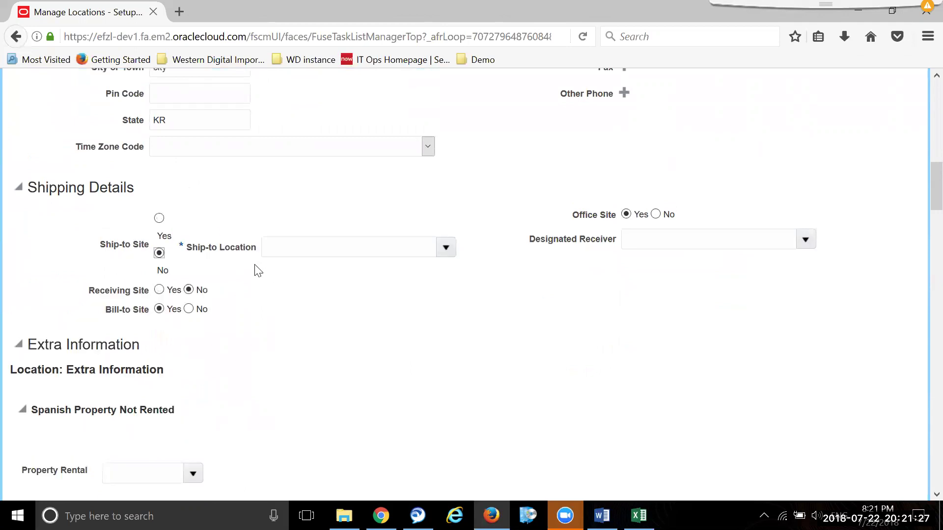
click(448, 247)
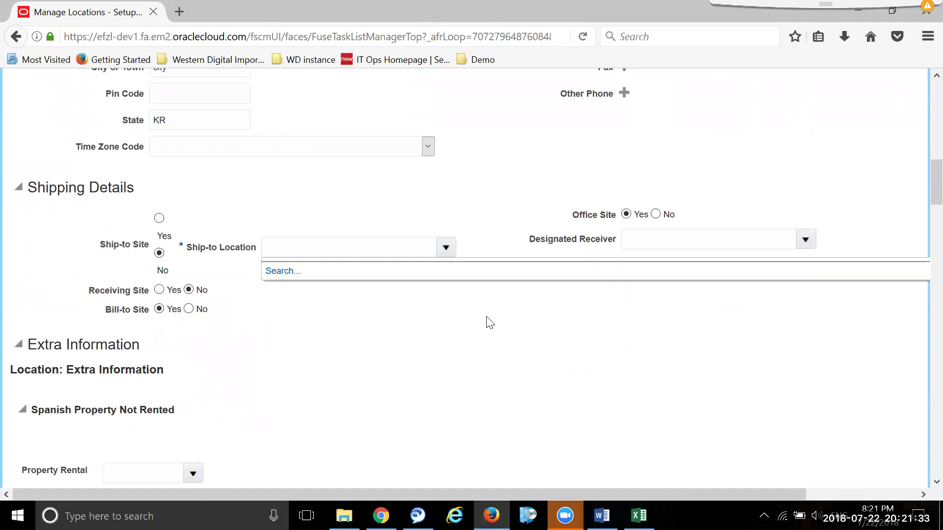
click(414, 350)
click(160, 219)
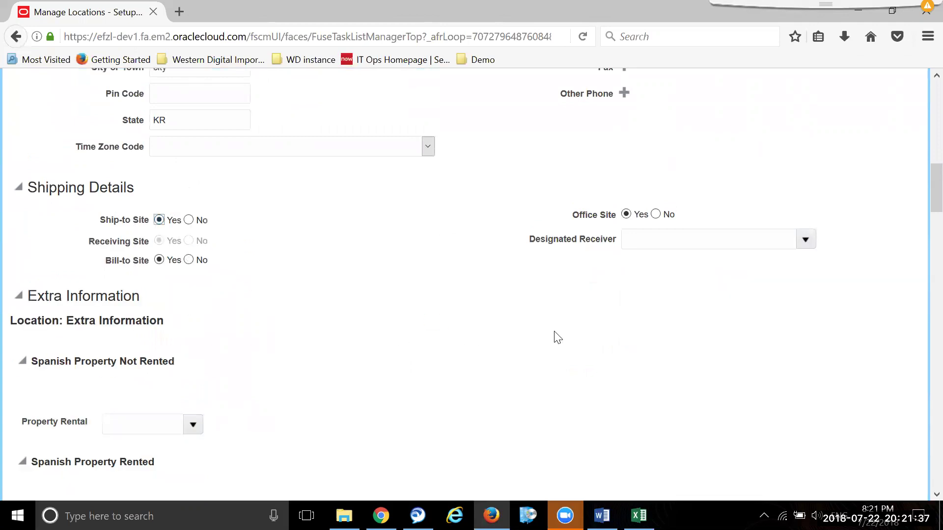
scroll(556, 337, up, 3)
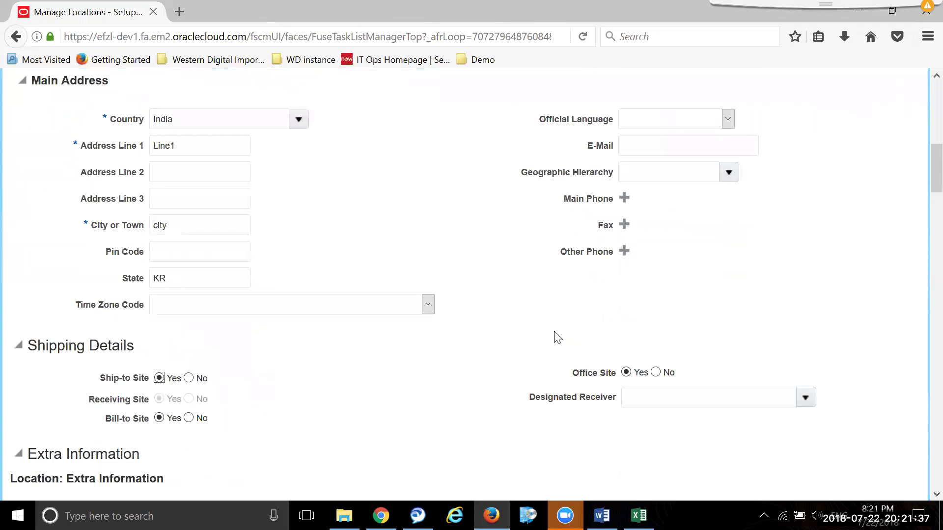
click(189, 426)
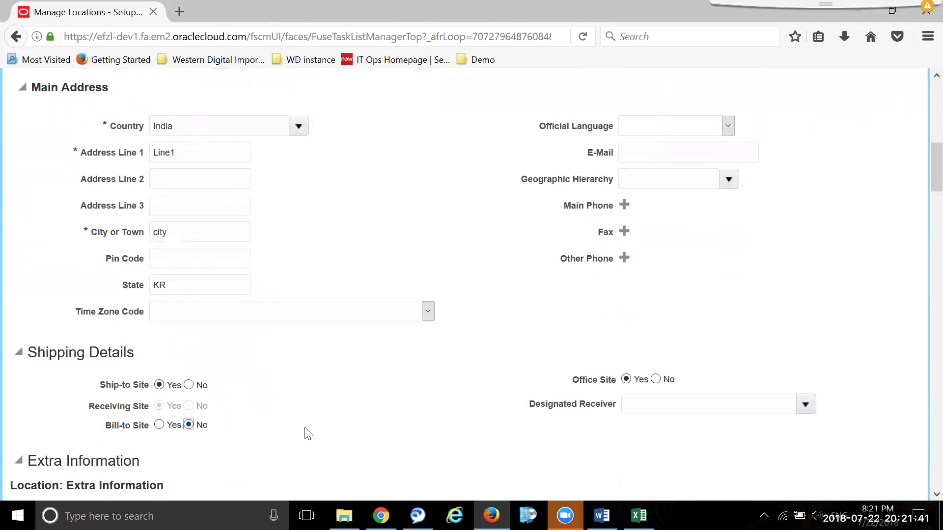
scroll(226, 439, down, 3)
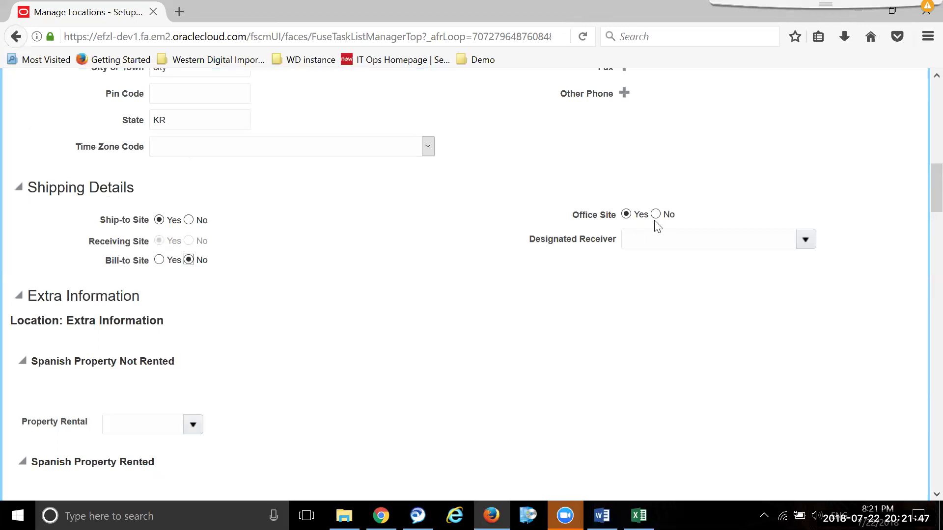
scroll(292, 395, down, 8)
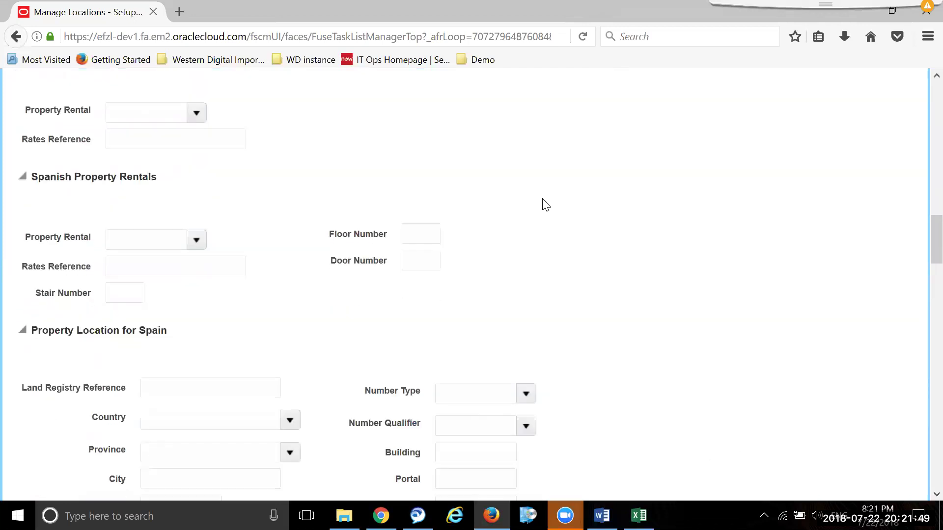
scroll(261, 378, down, 6)
scroll(258, 374, down, 12)
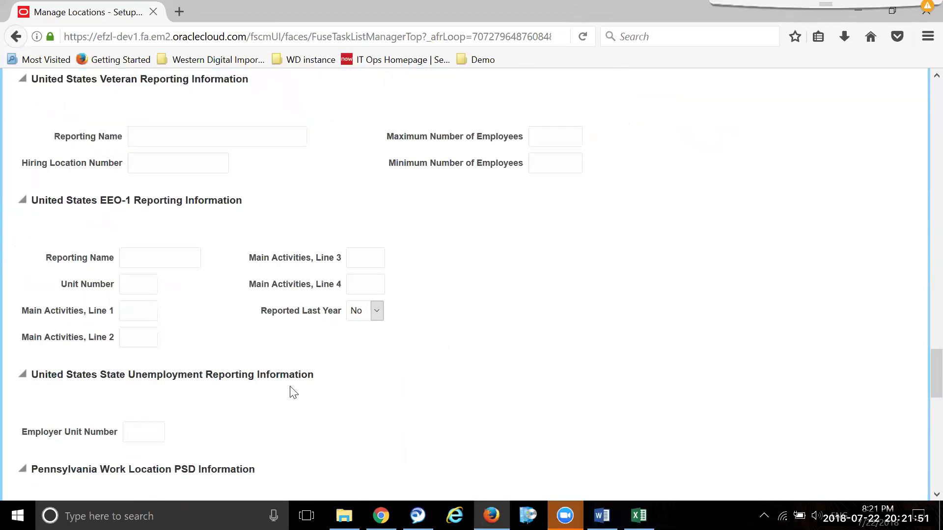
scroll(295, 386, up, 6)
scroll(296, 382, up, 15)
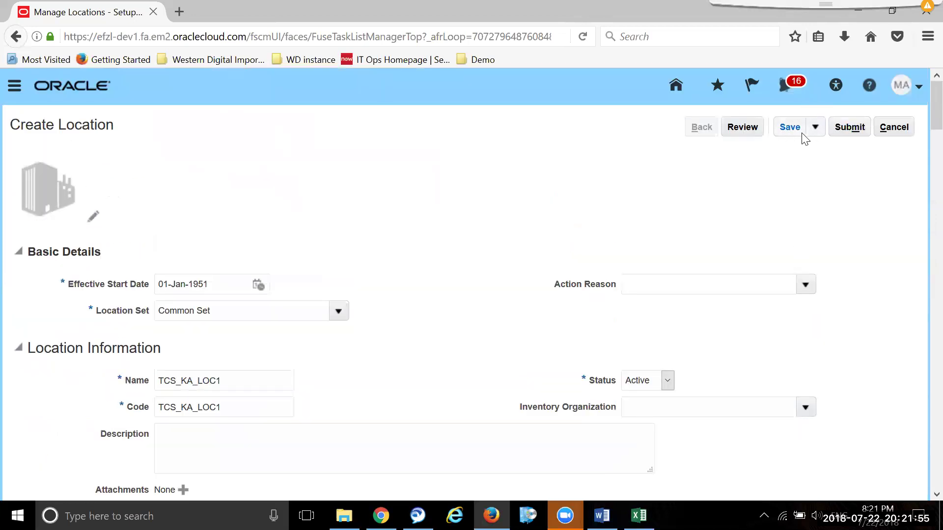
- Save the TCS_KA_LOC1 location as a draft and acknowledge the message
click(779, 128)
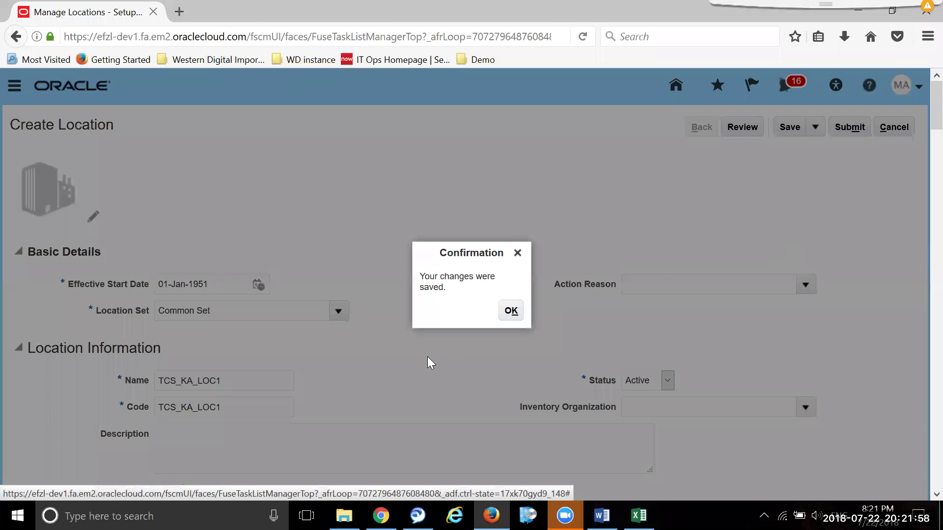
click(510, 311)
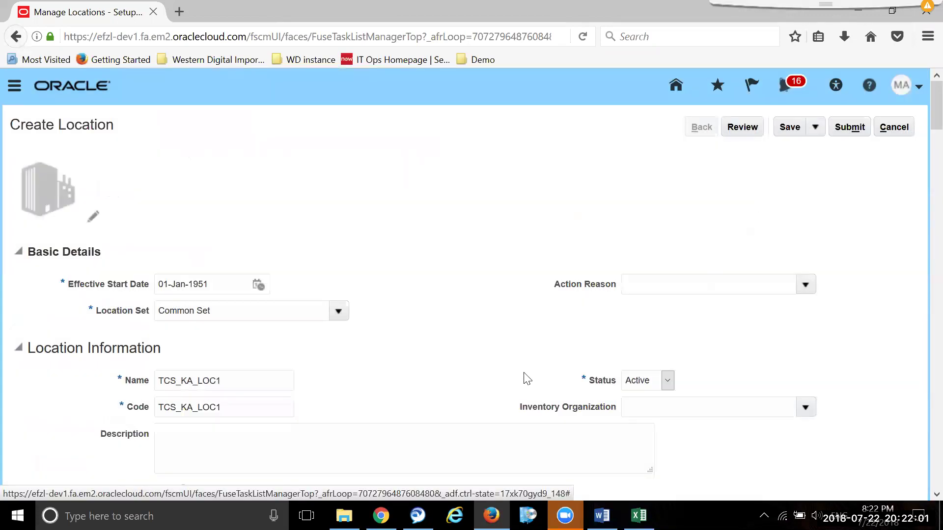
scroll(448, 350, down, 5)
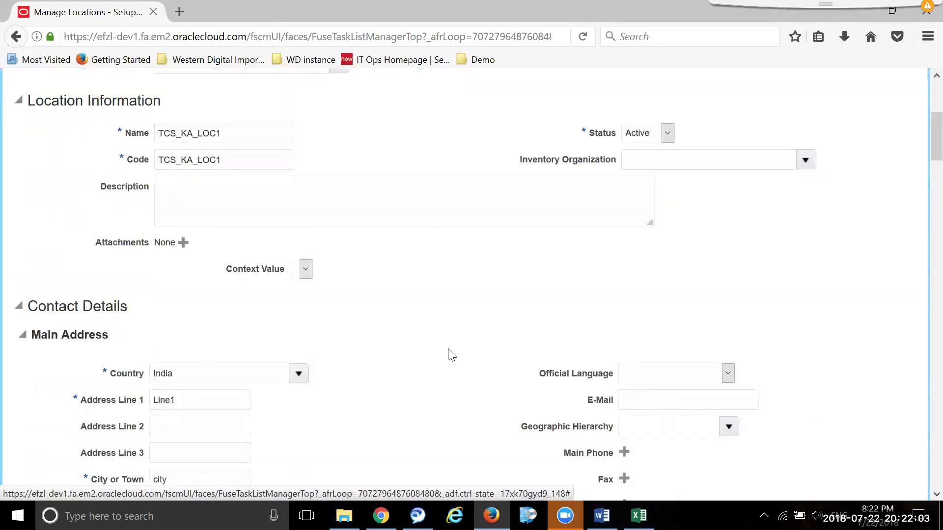
scroll(451, 359, down, 7)
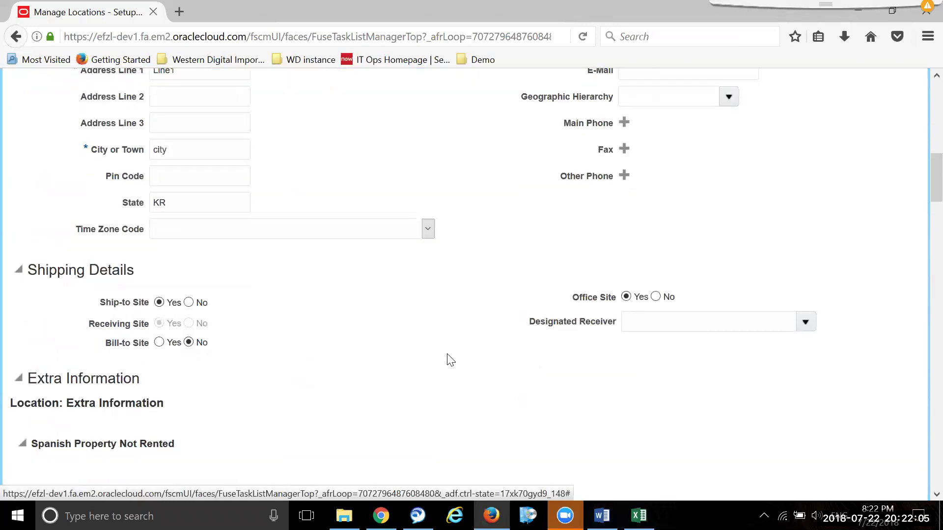
scroll(451, 360, down, 9)
scroll(474, 377, up, 18)
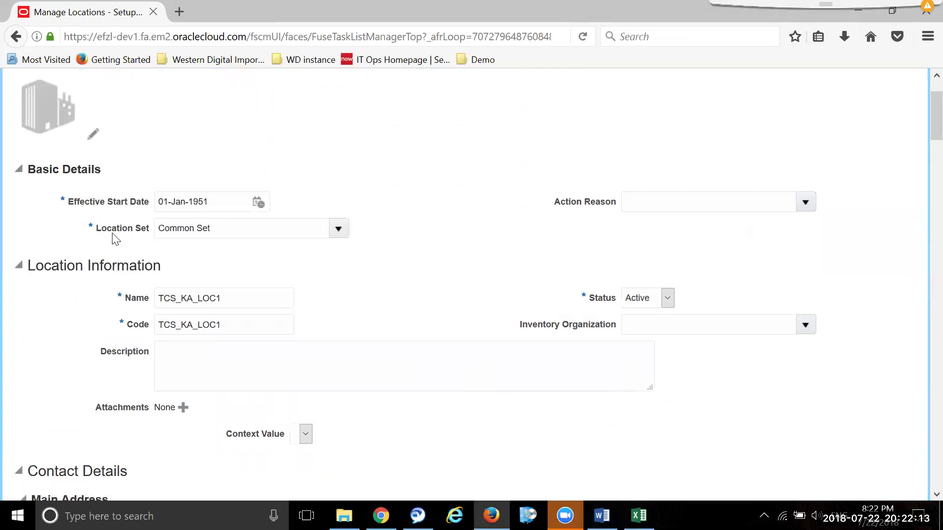
scroll(491, 263, up, 2)
- Submit TCS_KA_LOC1, confirm the warning with Yes, and dismiss the confirmation
click(848, 127)
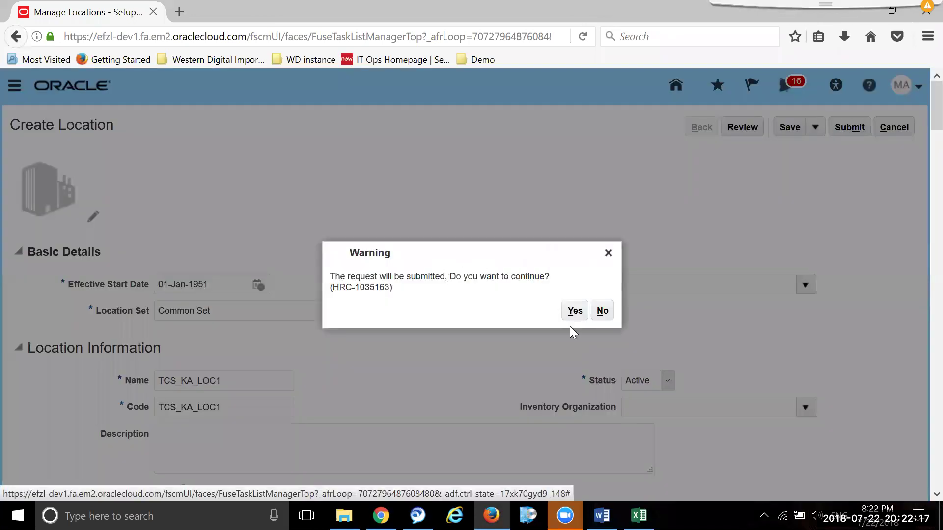
click(576, 311)
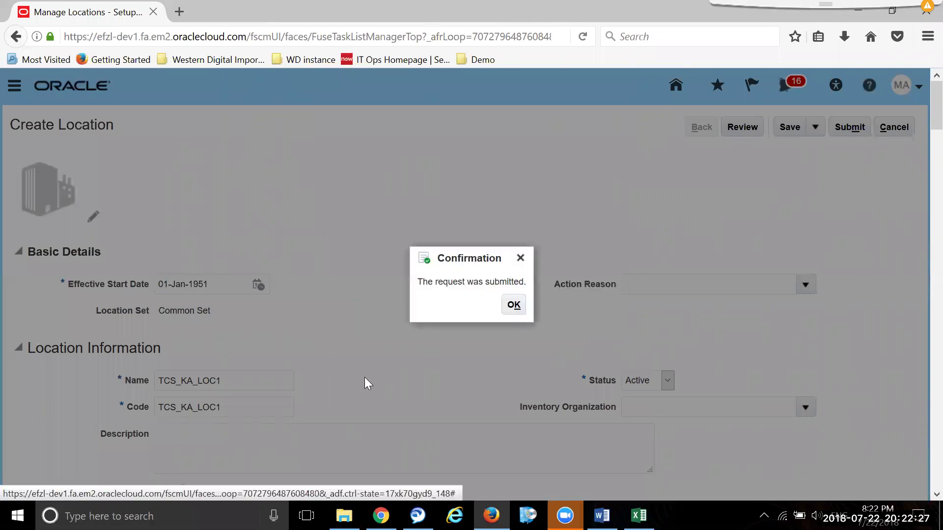
click(513, 310)
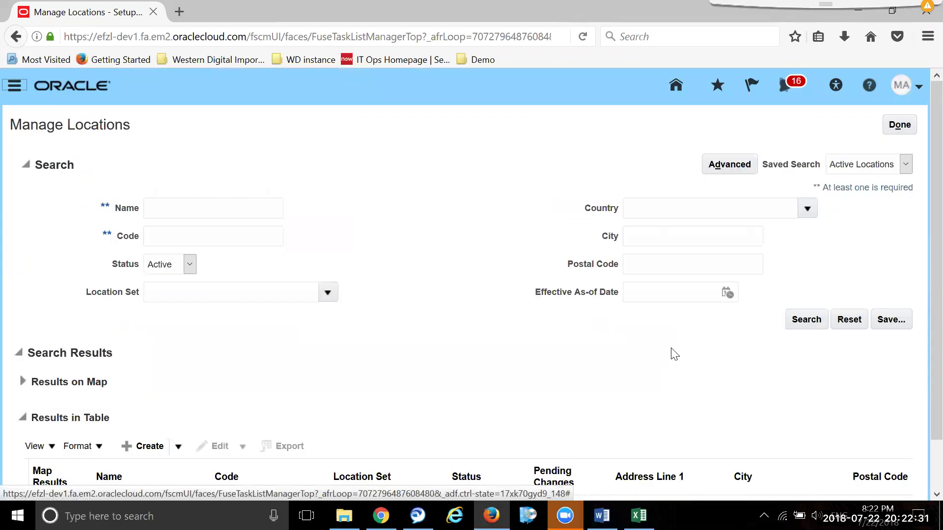
- Go to Product Management setup and open Manage Item Organizations under Item Organizations
click(899, 125)
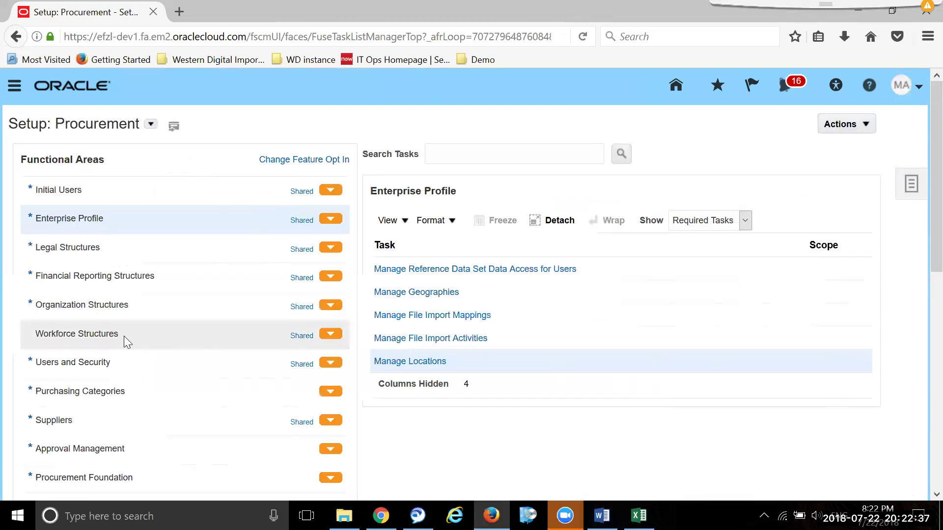
click(151, 124)
click(240, 266)
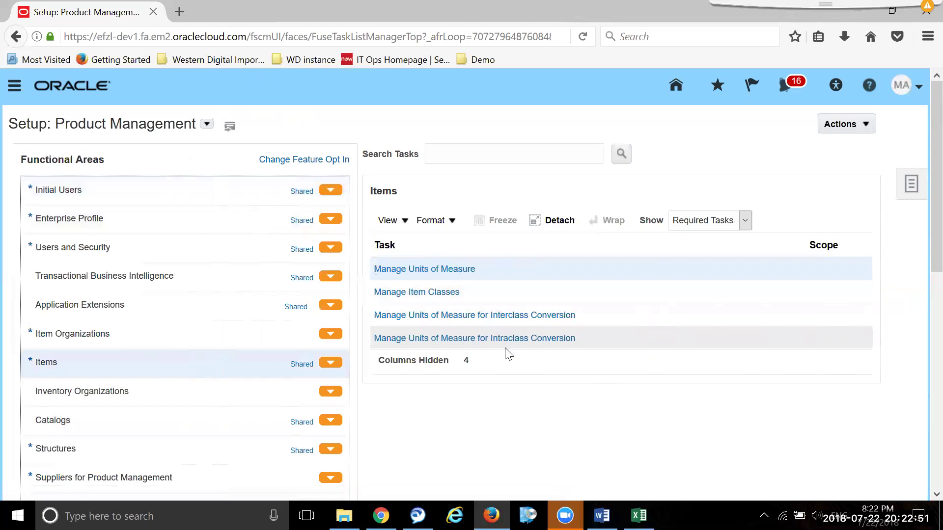
click(150, 332)
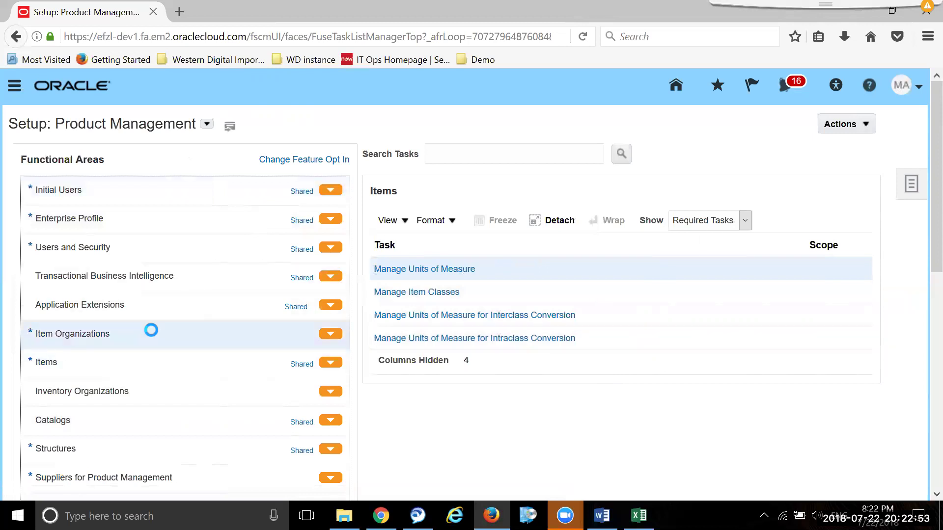
click(466, 269)
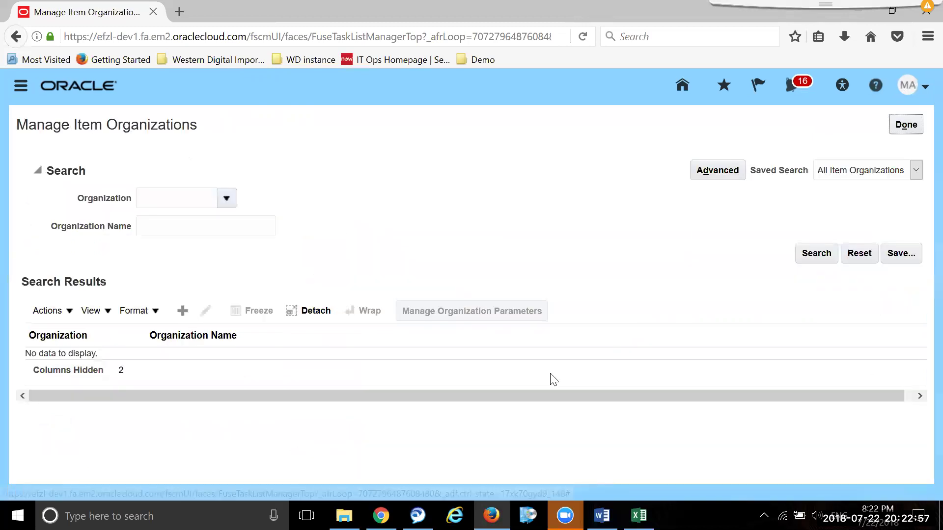
- Create a new item organization with Name and Organization both TCS_KAR_ITEMORG
click(183, 311)
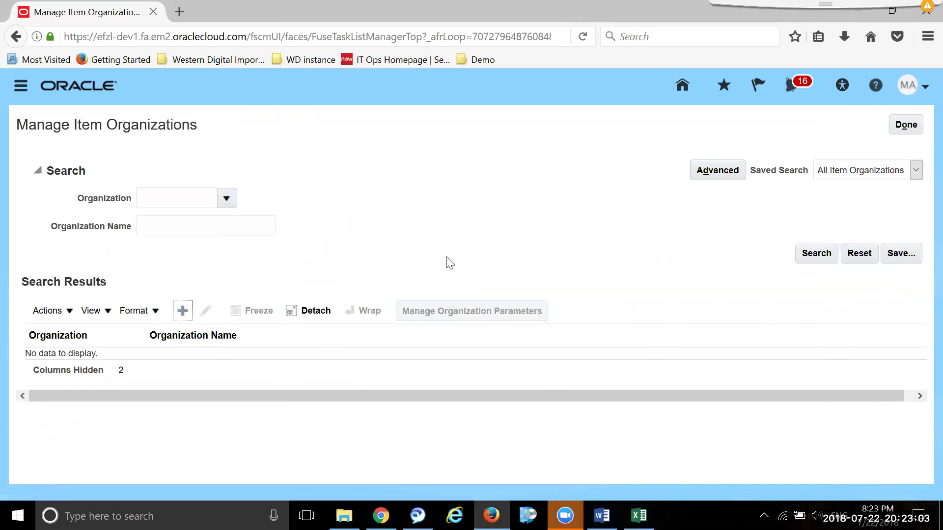
click(229, 239)
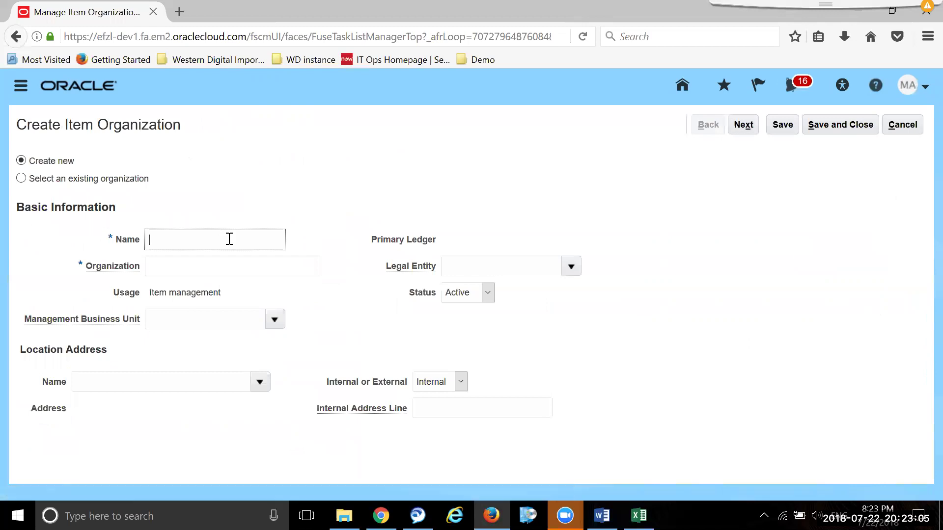
text(TCS_KAR_ITEMORG)
key(ctrl+a)
key(ctrl+c)
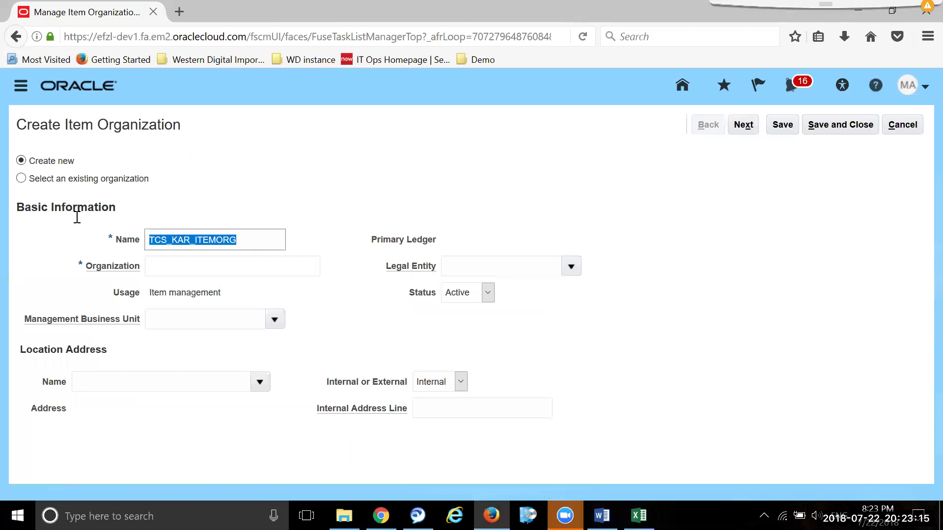
click(176, 263)
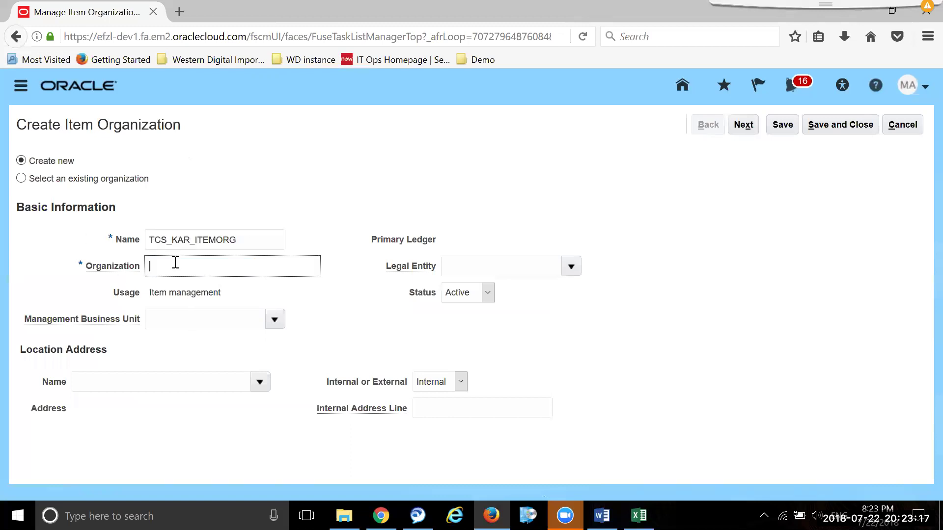
key(ctrl+v)
- Set business unit TCS_BU_BANG and legal entity Demo_001
click(243, 319)
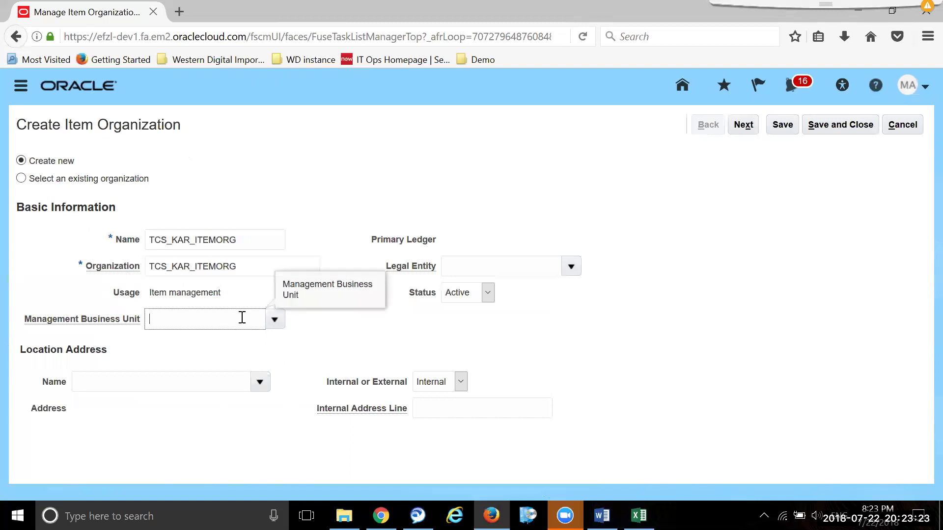
text(TCS)
key(Tab)
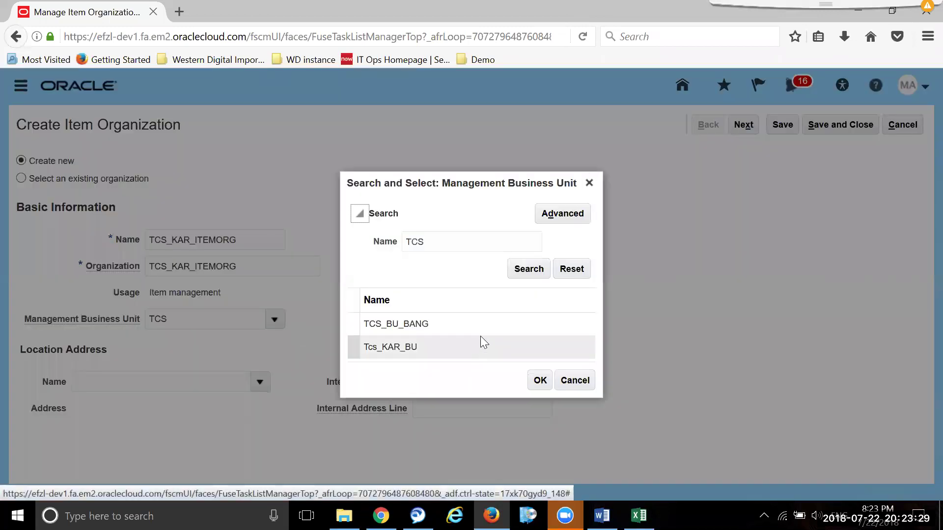
click(475, 325)
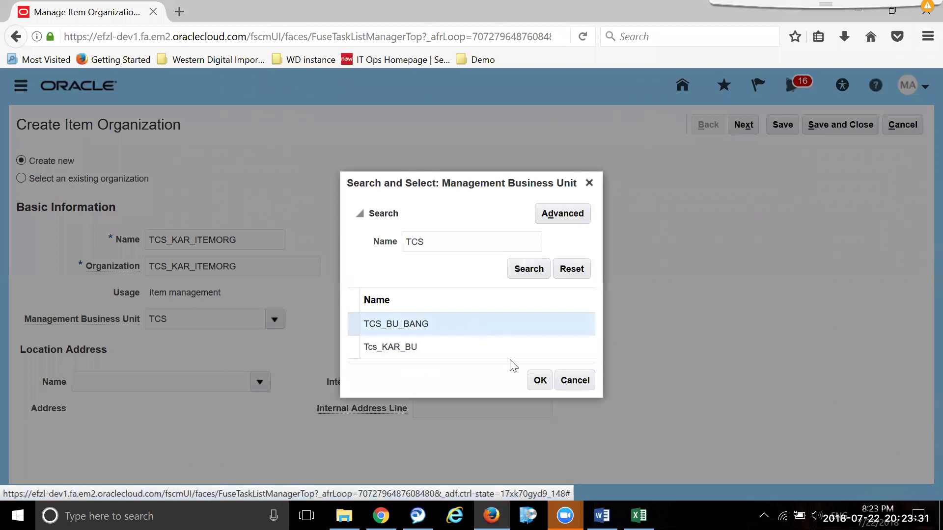
click(540, 380)
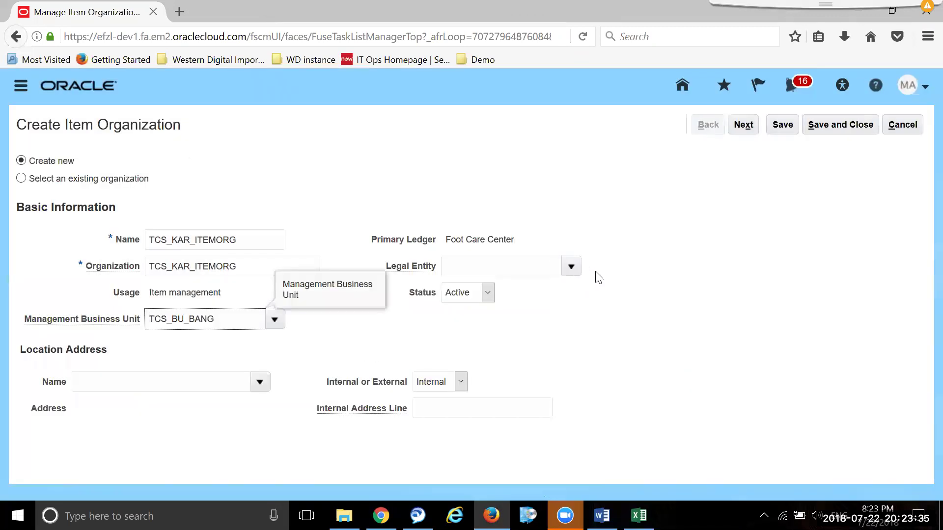
click(571, 267)
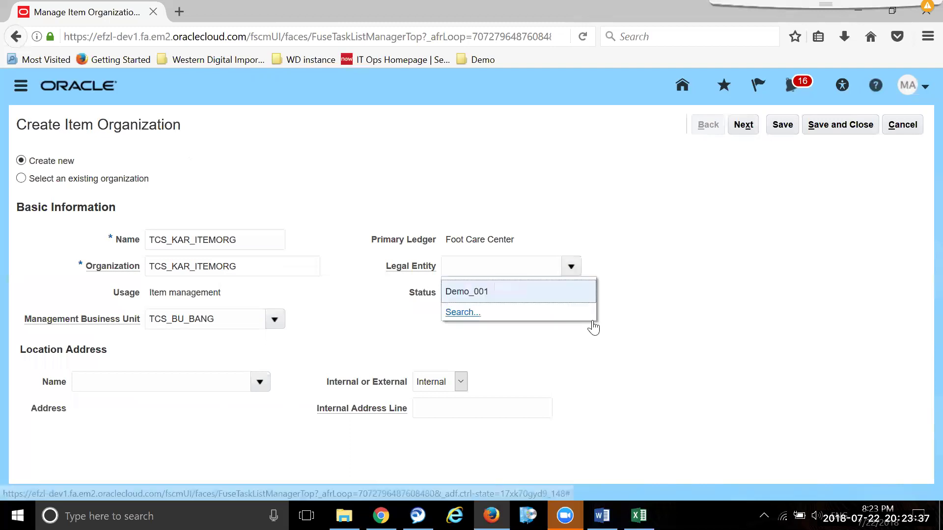
click(503, 295)
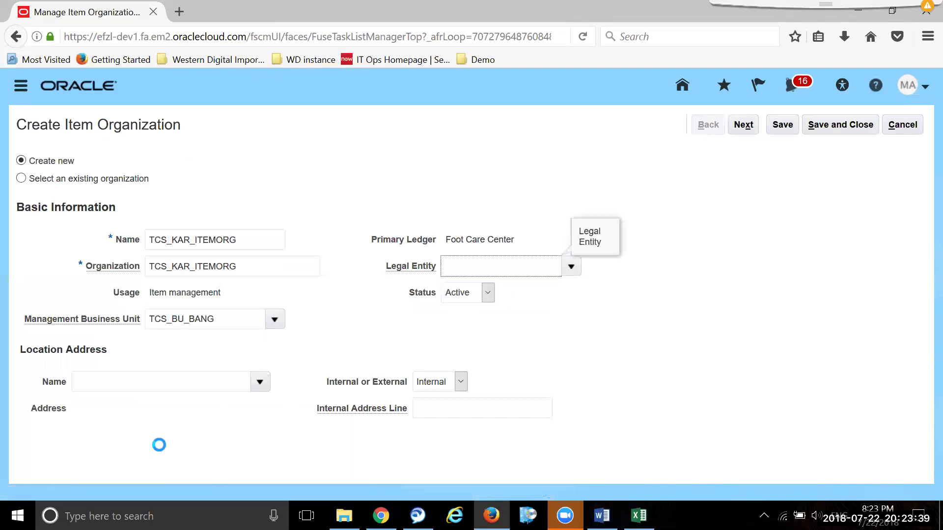
- Set the location to TCS_KA_LOC1 and continue to the parameters page
click(176, 390)
text(city)
key(Tab)
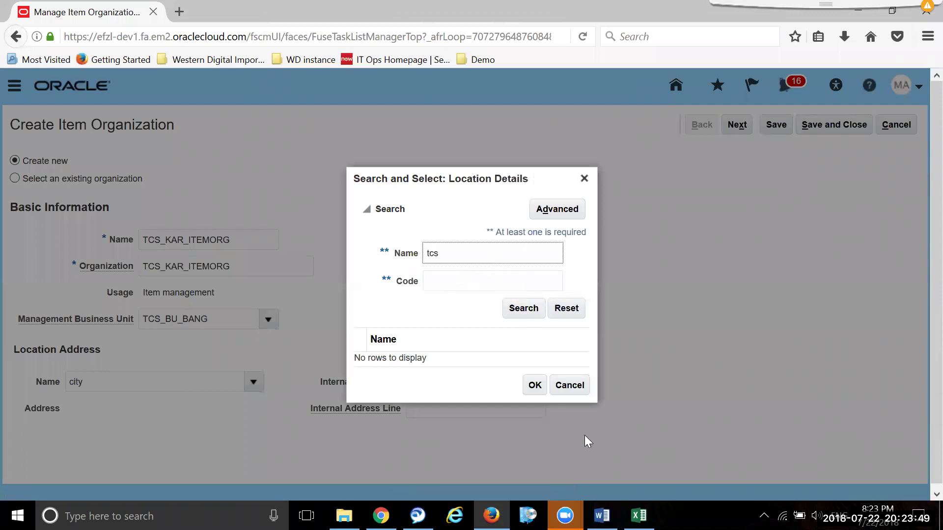
click(524, 311)
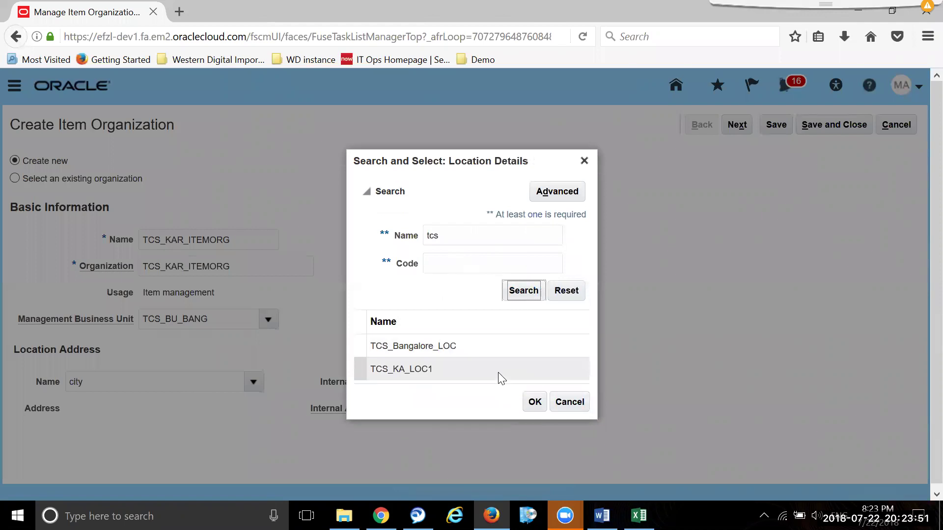
click(498, 377)
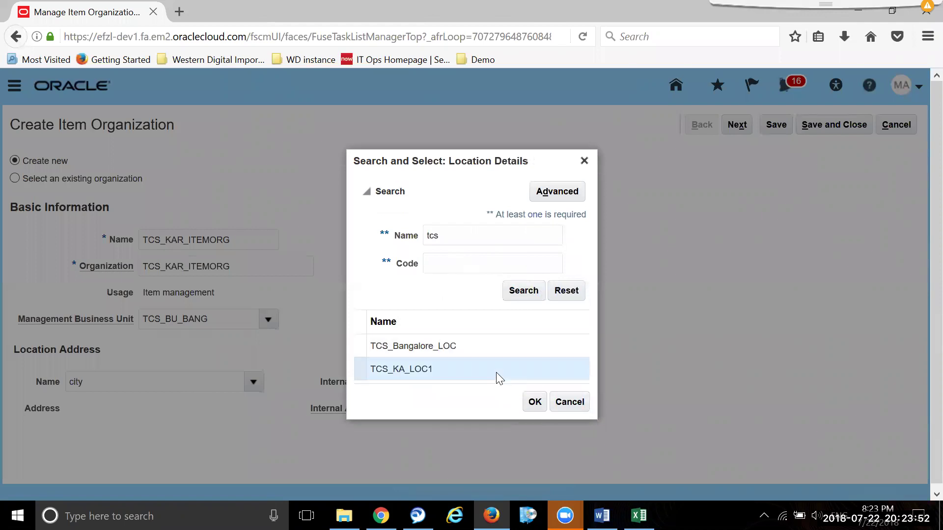
click(535, 401)
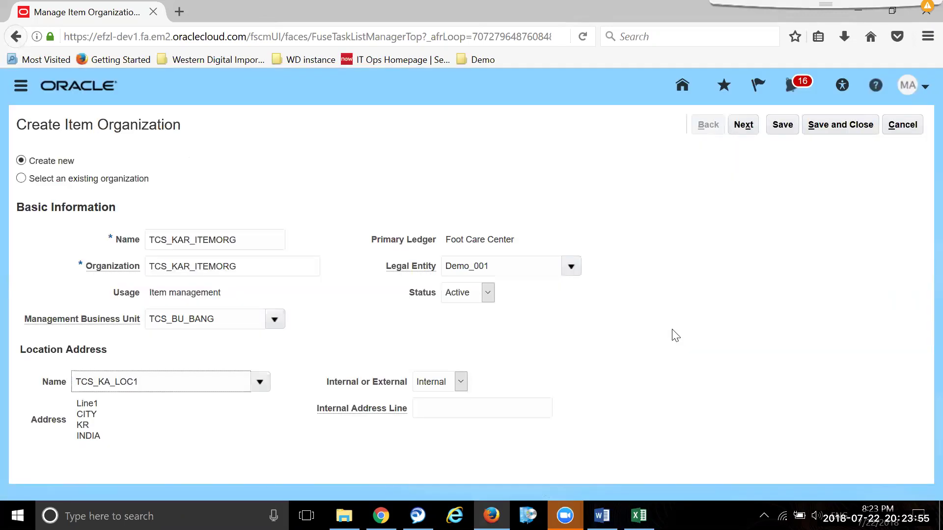
click(747, 124)
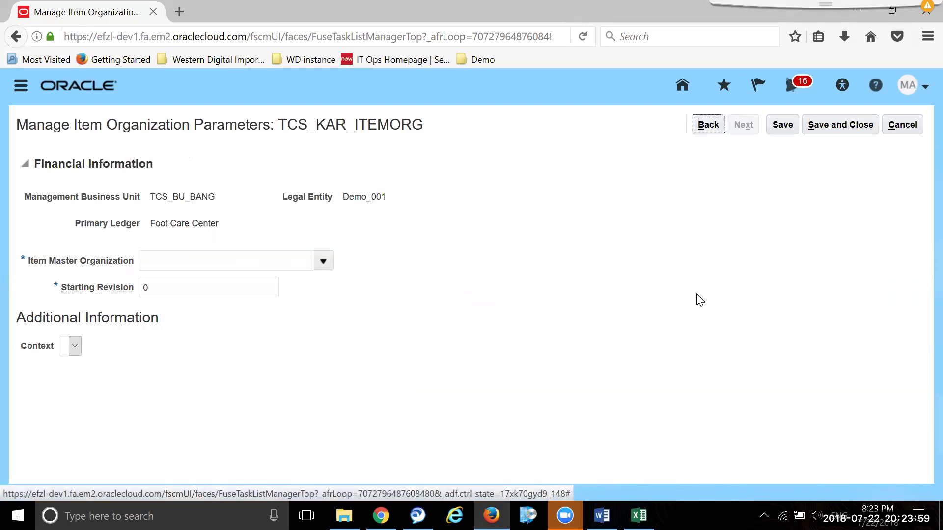
- Make TCS_KAR_ITEMORG its own item master organization, save and close, then finish
click(325, 261)
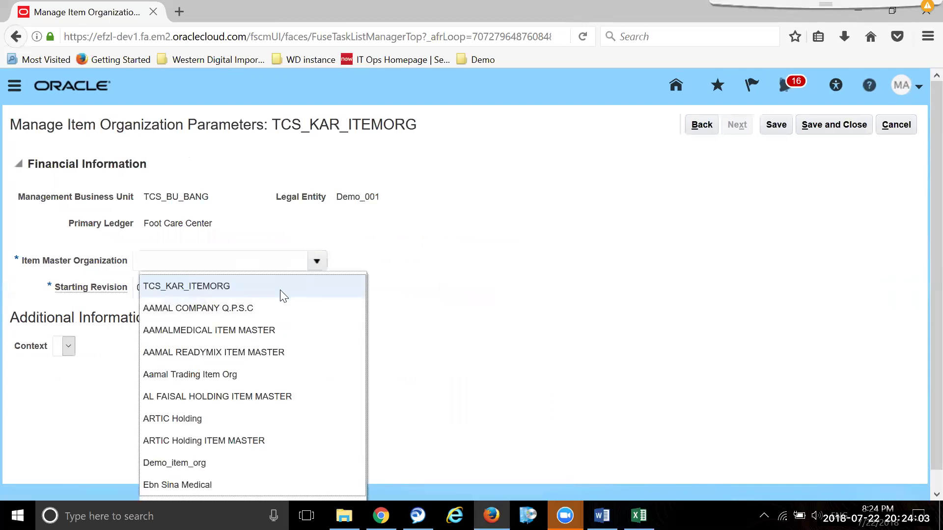
click(281, 289)
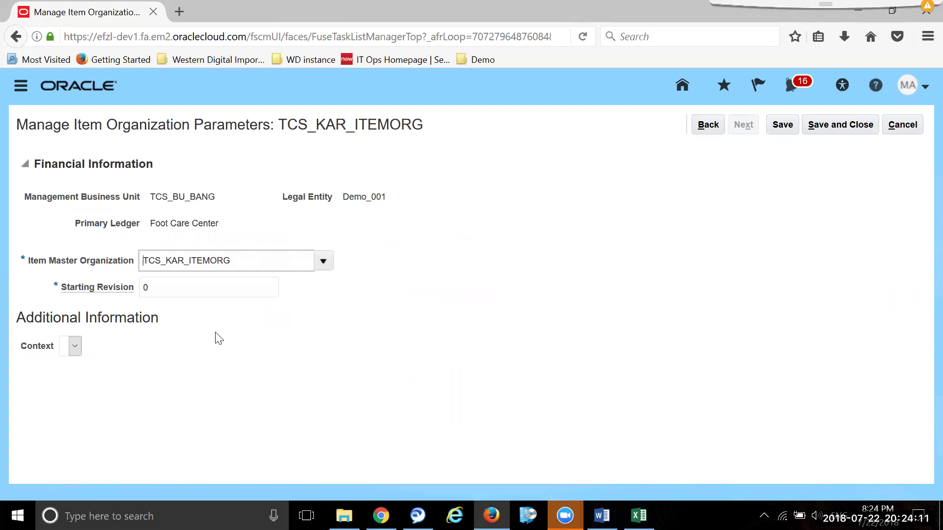
click(850, 124)
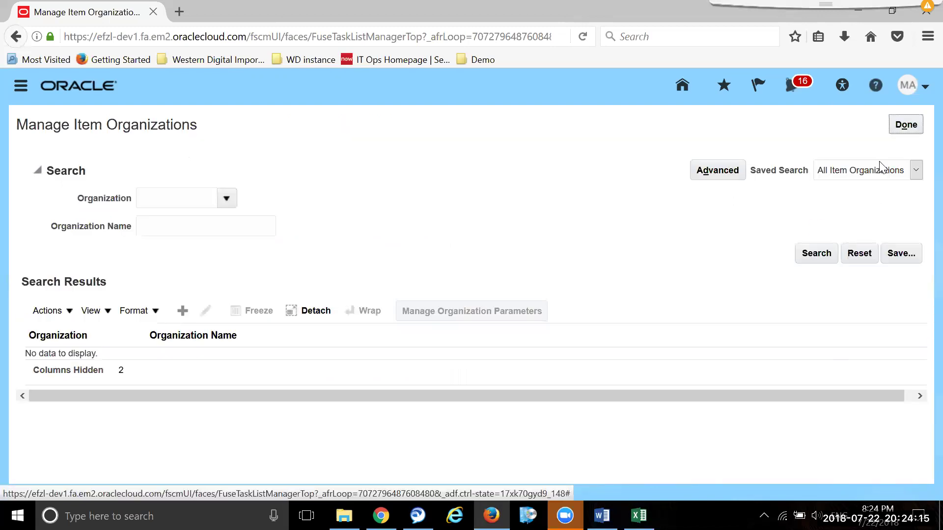
click(907, 123)
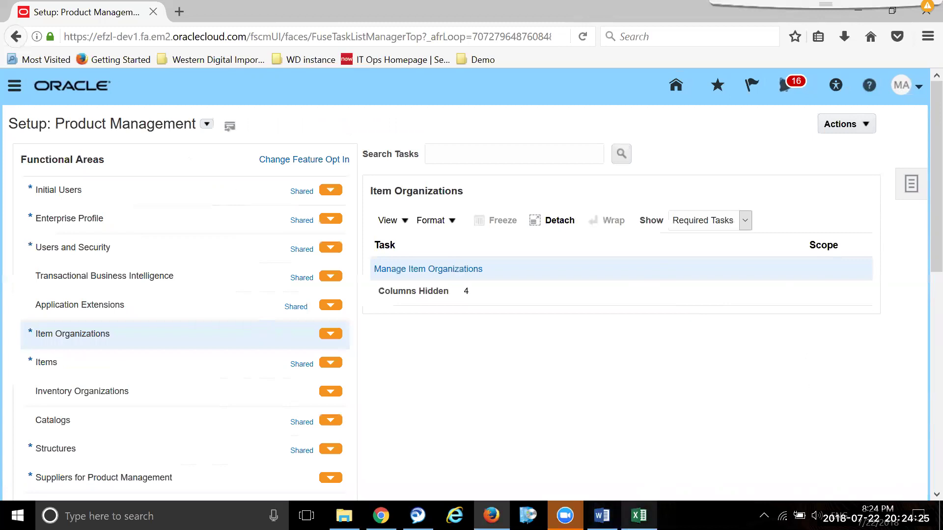
- Merge I15:M22 in the youtube channel workbook and align it top-left
mouse_move(639, 516)
click(649, 446)
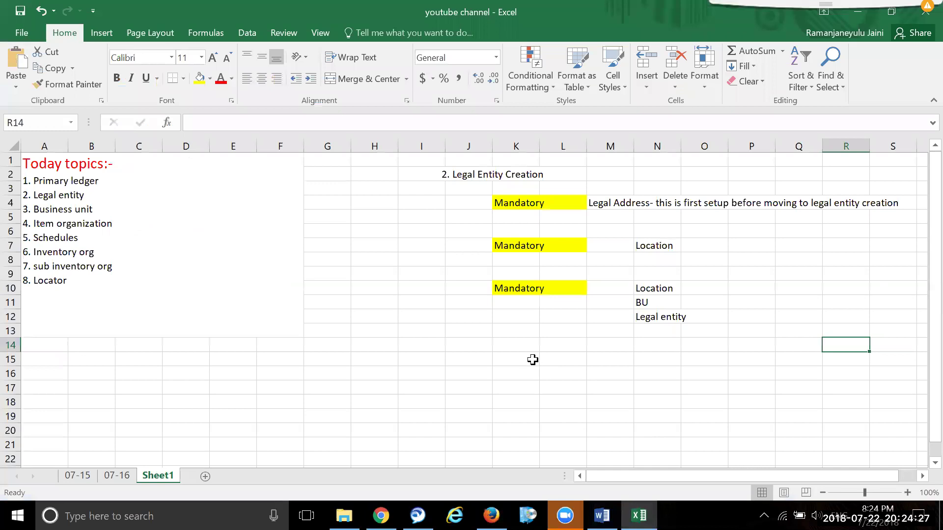
drag(421, 353, 624, 454)
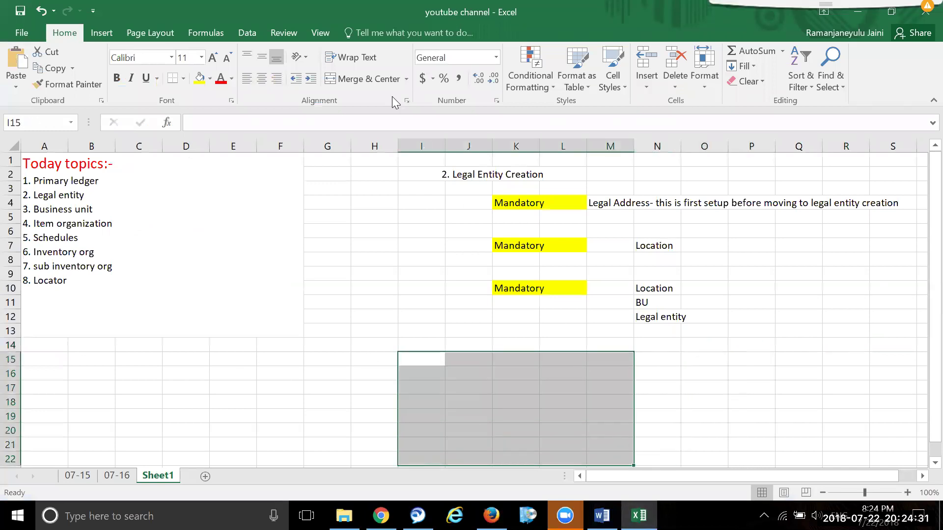
click(362, 81)
scroll(774, 285, down, 3)
click(844, 344)
click(497, 298)
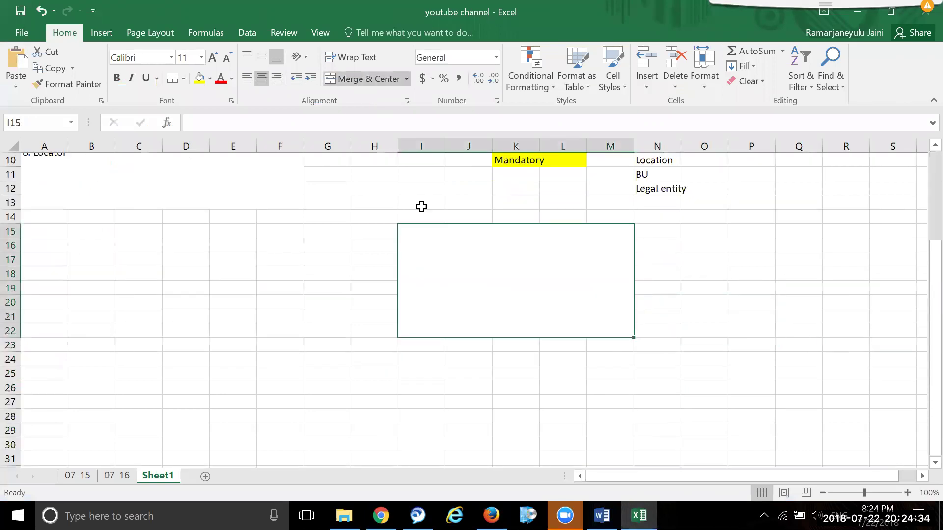
click(248, 57)
click(249, 79)
- Type 'Inventory org:- Mandatory', '1. Location' and start '2.' on separate lines
double_click(441, 240)
text(I)
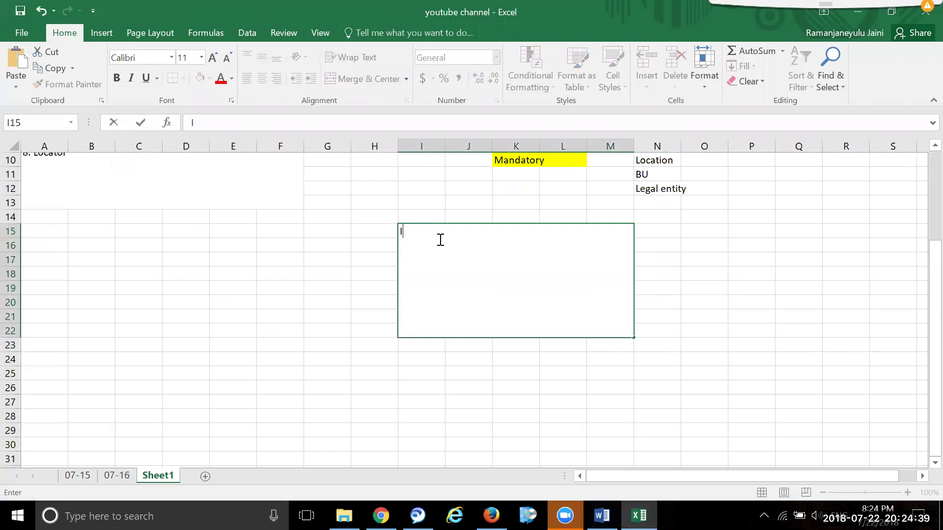
text(nventory org:-0)
key(BackSpace)
key(alt+Return)
text(1.)
key(Up)
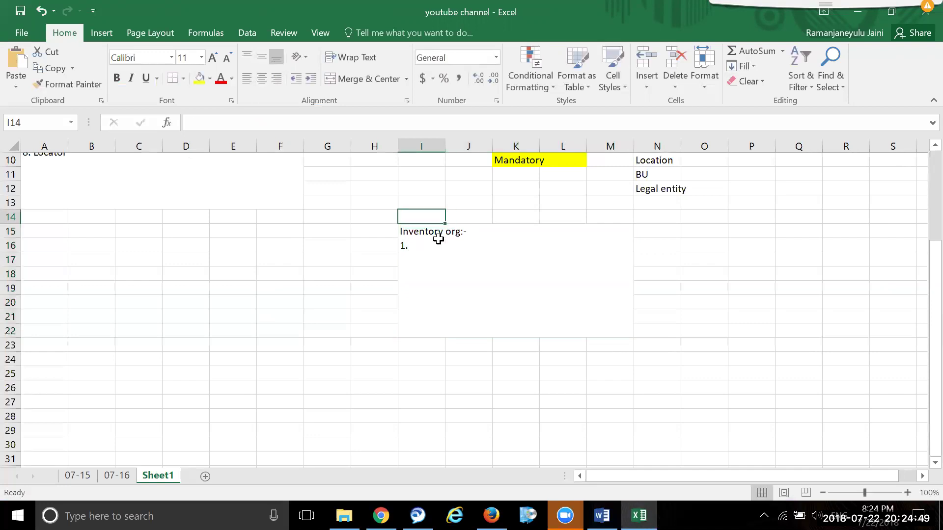
click(468, 276)
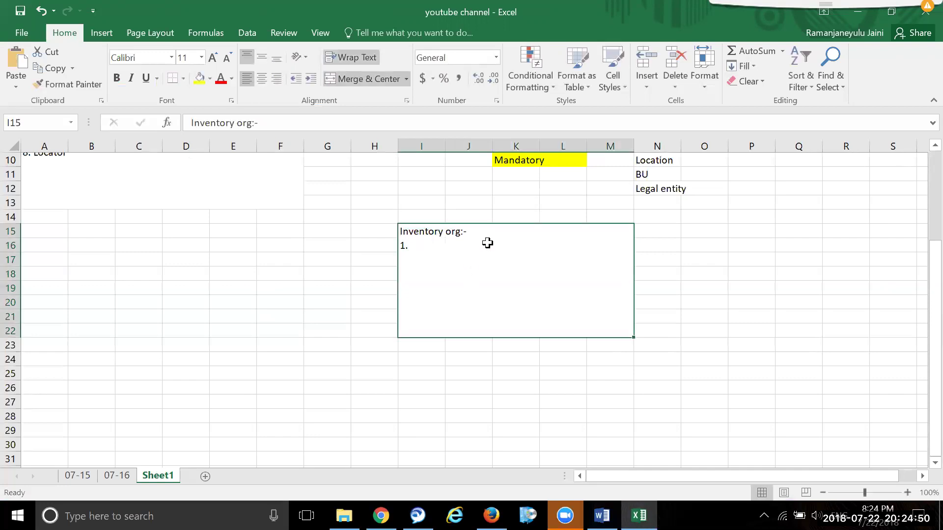
double_click(513, 230)
text(Mandato)
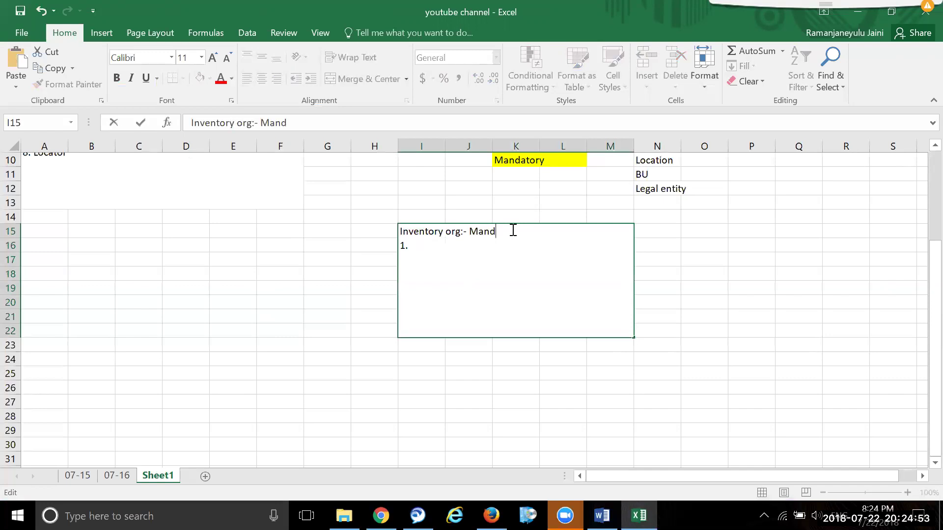
text(ry )
text(1. Locatioh)
key(BackSpace)
text(n)
key(alt+Return)
text(2.)
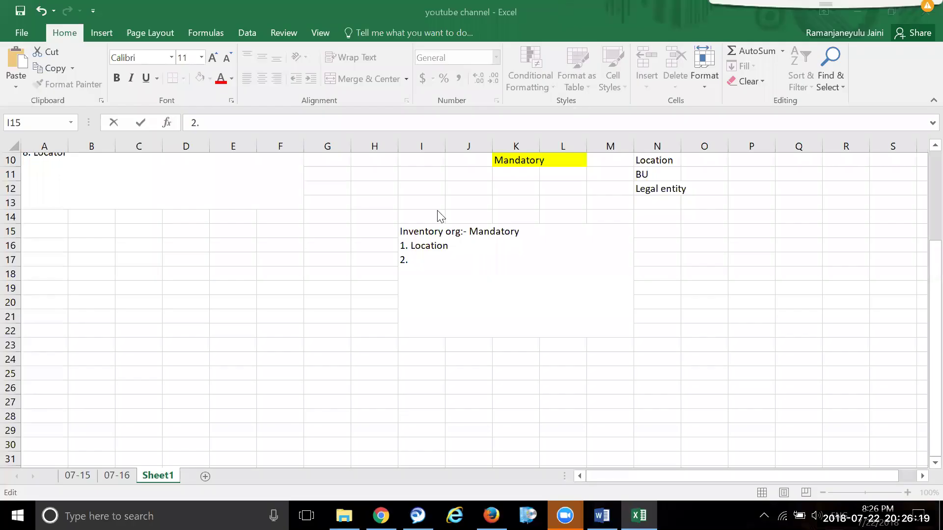
- Add list lines 2. item org, 3. BU, 4. Legal entity, 5. Primary ledger, 6. Schedule
click(452, 260)
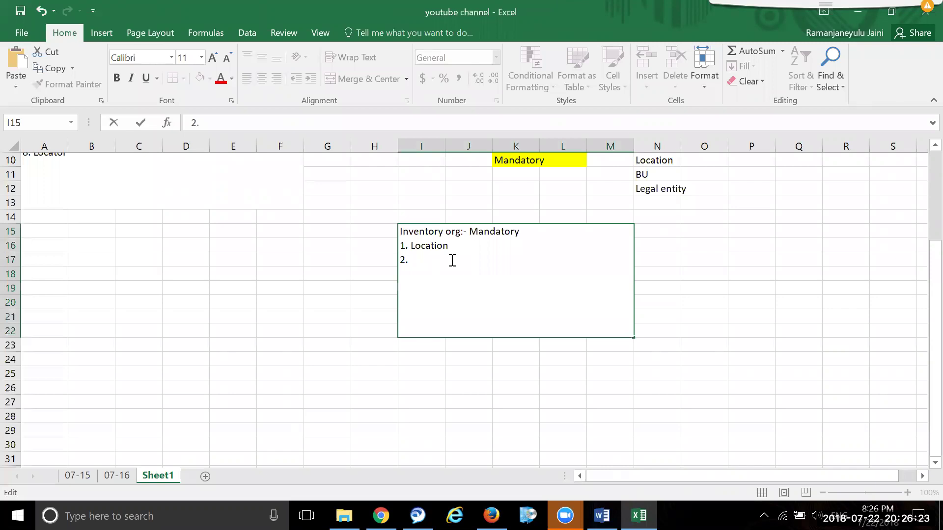
text(item org)
key(alt+Return)
text(3. BU)
key(alt+Return)
text(4. Legal)
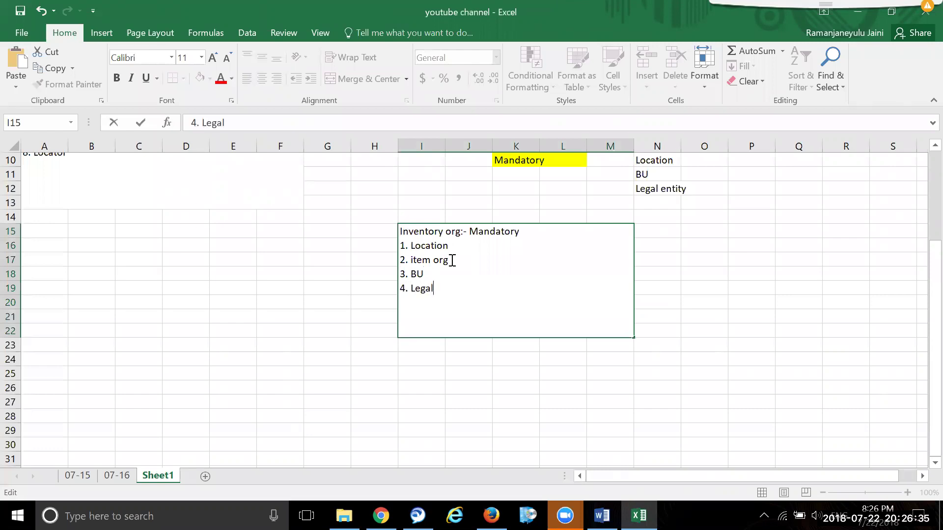
text( entity)
key(alt+Return)
text(5. Primary ledger)
key(alt+Return)
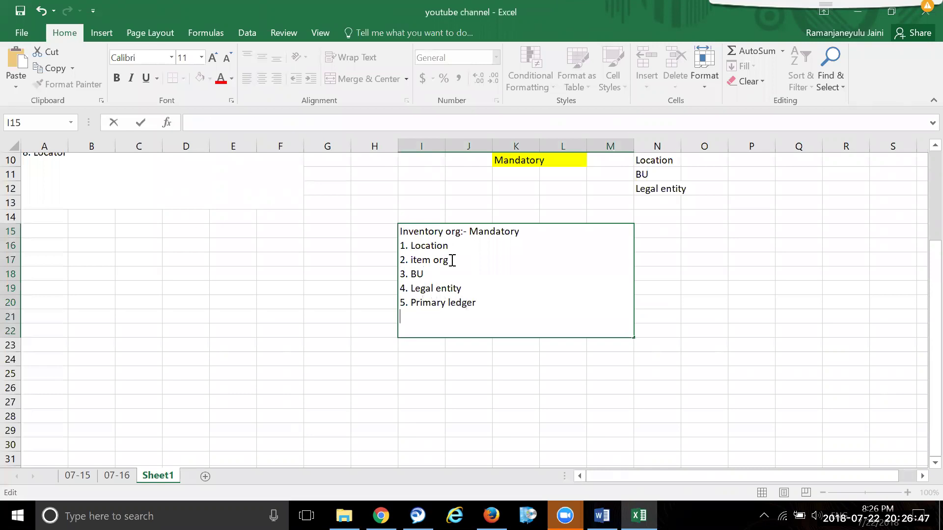
text(6. Schedule)
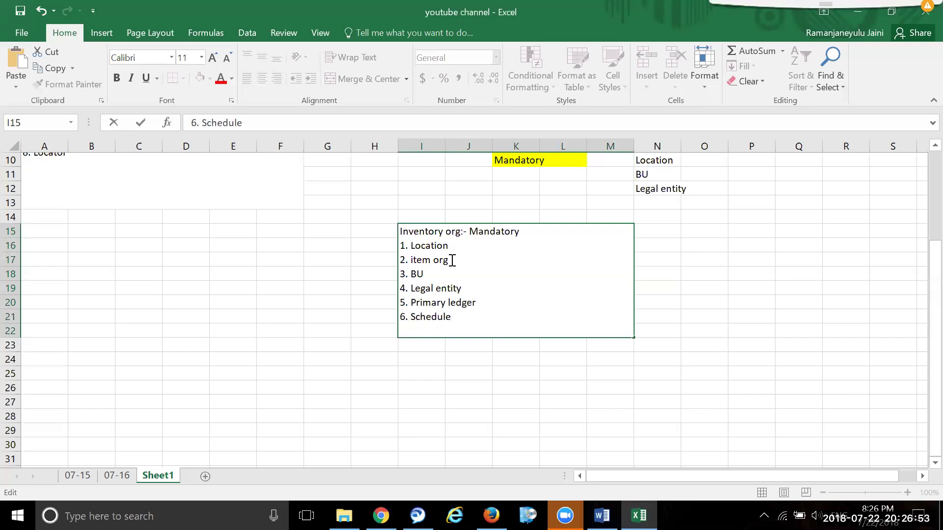
- Enlarge the list heading to 16 pt and colour it red
drag(537, 236, 400, 229)
click(212, 58)
click(211, 58)
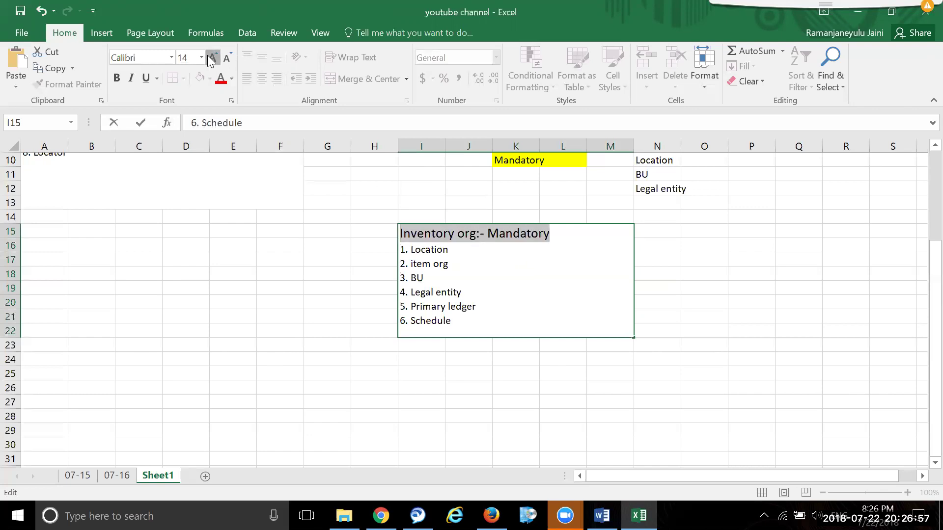
click(212, 58)
click(221, 78)
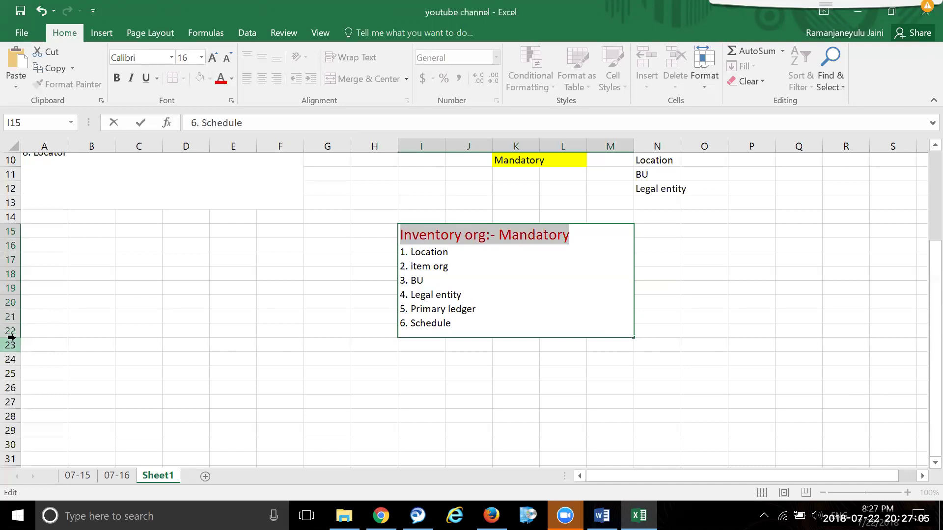
click(10, 336)
click(552, 427)
click(553, 318)
click(655, 400)
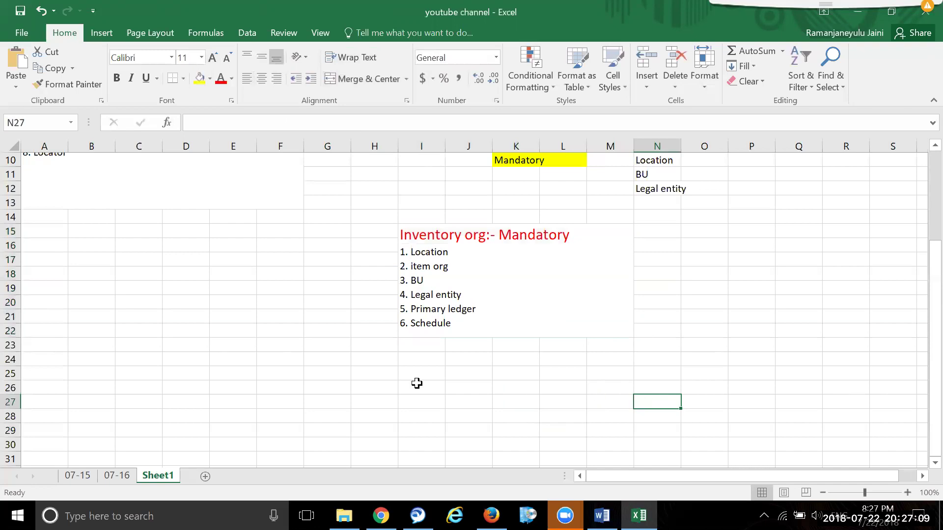
- Enter 'Create schedule' in cell F24
click(283, 363)
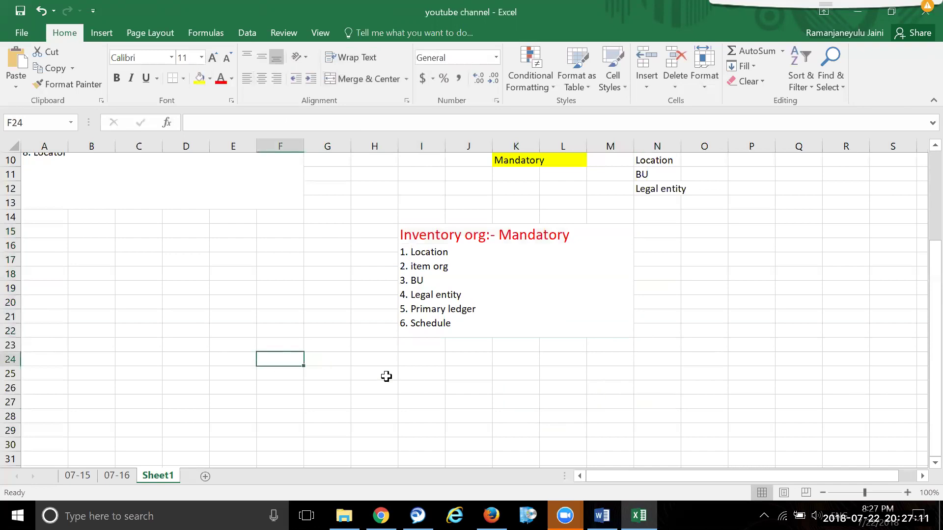
text(Create sce)
key(BackSpace)
text(heu)
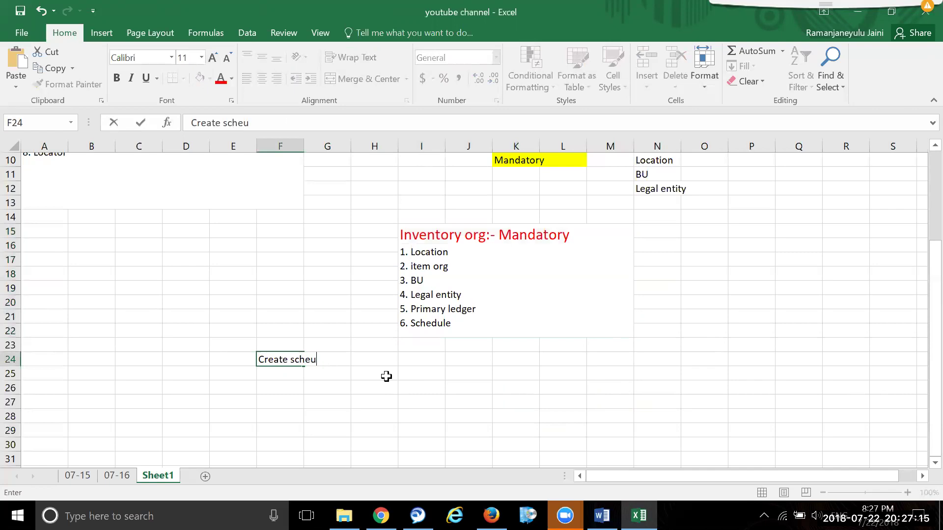
key(BackSpace)
text(dule)
click(559, 426)
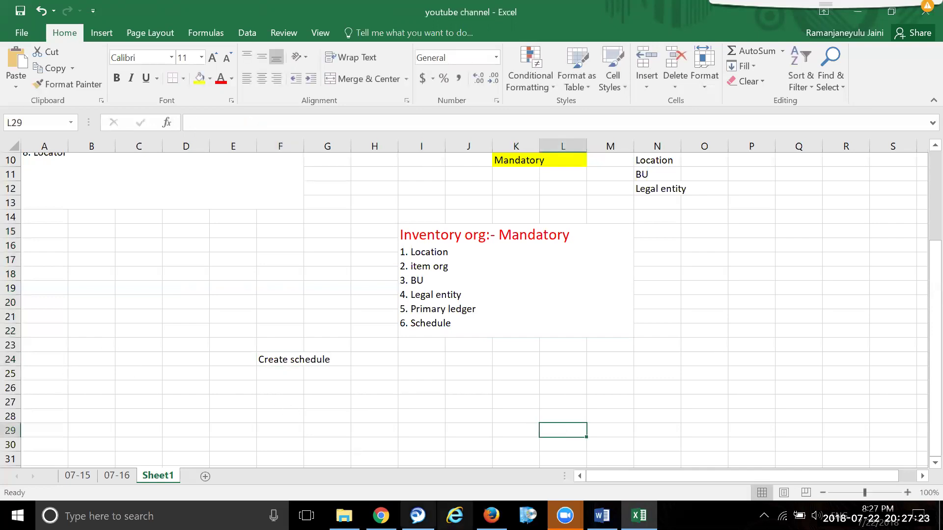
- Search Google for 'schedule' in Chrome, then return to the Excel workbook
mouse_move(381, 515)
click(381, 451)
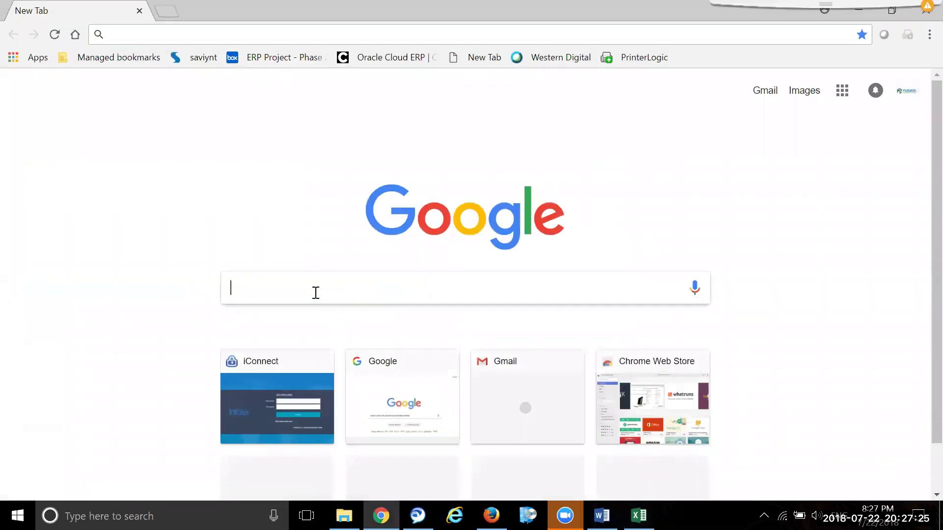
text(sch)
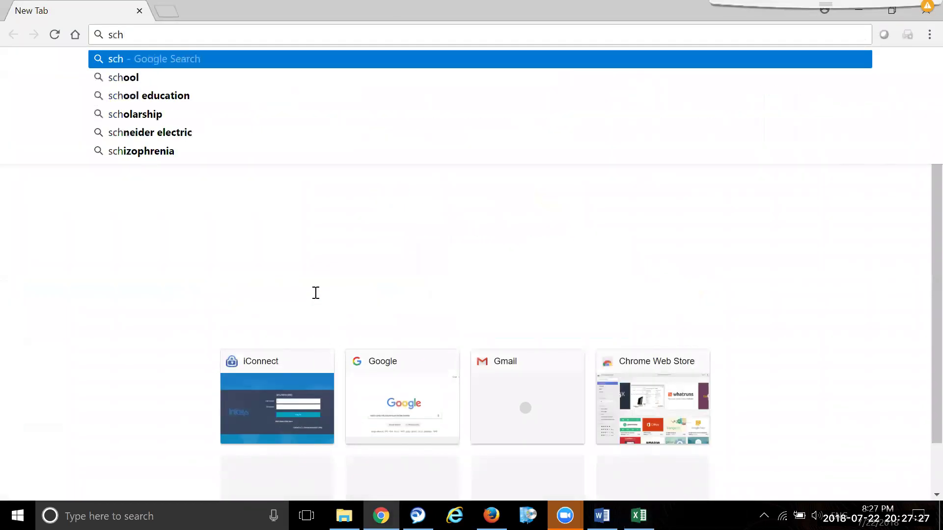
text(ed)
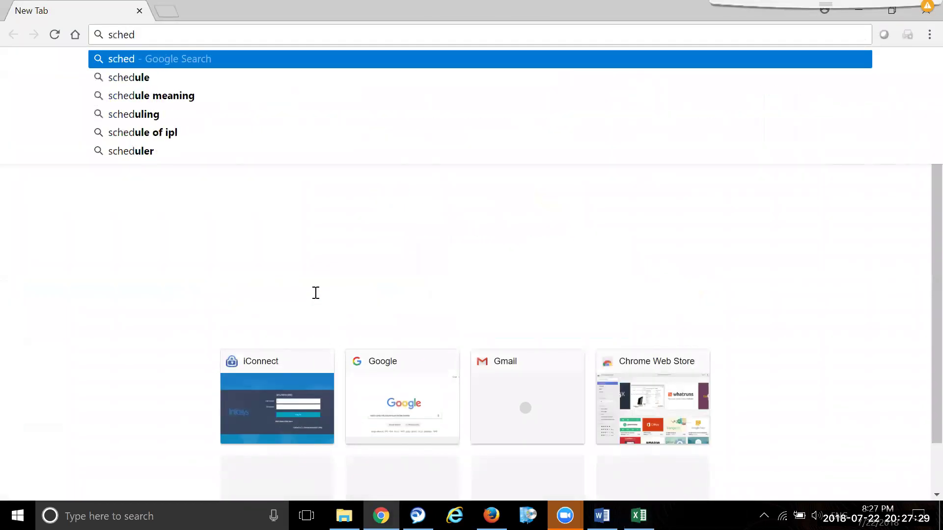
text(ule)
key(Return)
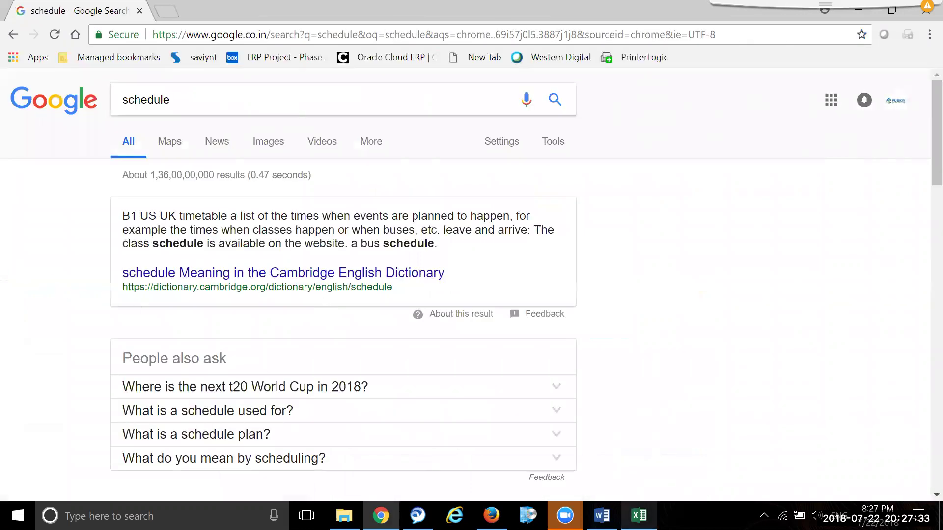
mouse_move(639, 516)
click(635, 459)
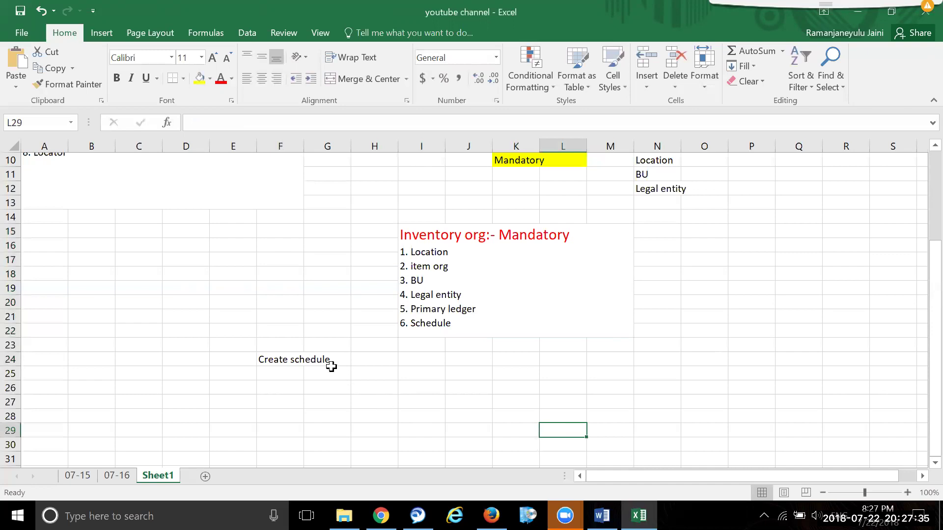
- Fill F24:I24 yellow and merge J24:L29 into one left-aligned cell
drag(273, 360, 405, 366)
click(199, 78)
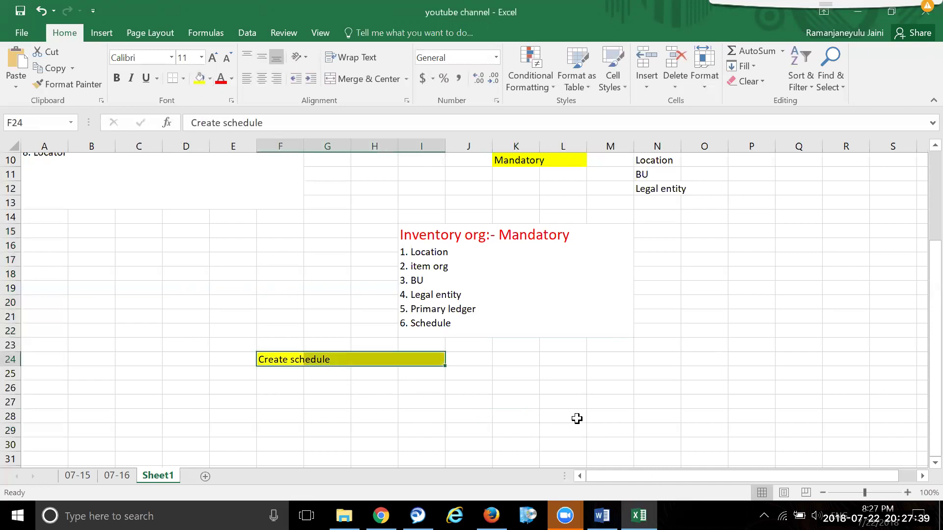
drag(479, 357, 576, 432)
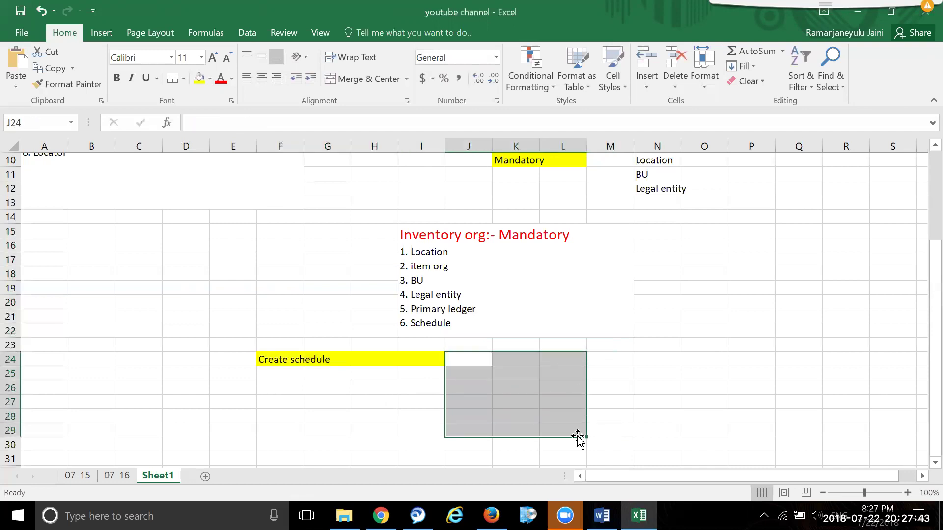
click(366, 80)
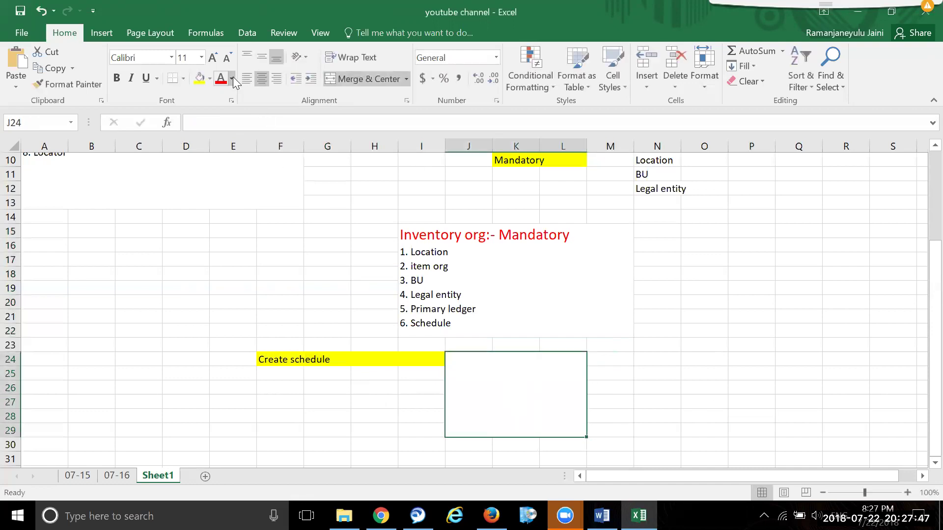
double_click(506, 359)
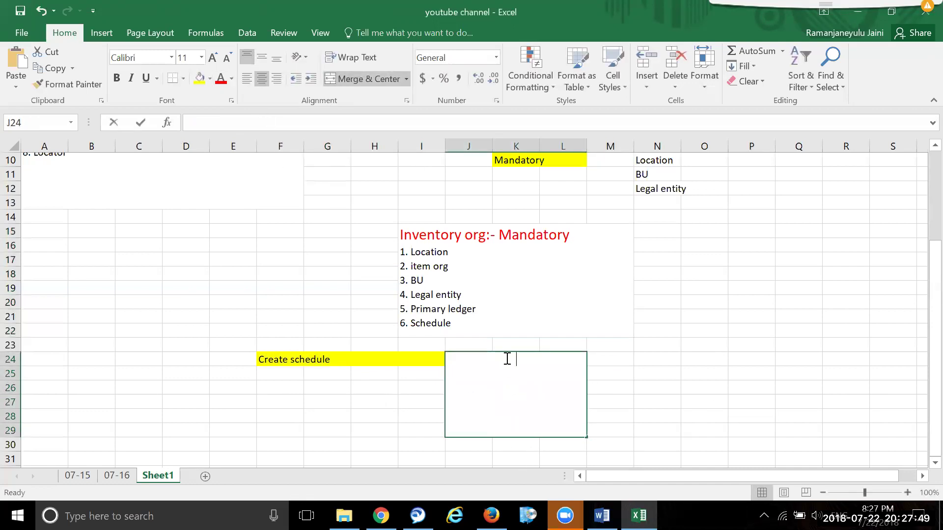
click(684, 319)
click(573, 387)
click(250, 78)
- Enter '1. Facility shift', '2. Facility work day pattern', '3. Manage schedules' on separate lines
double_click(482, 361)
text(1)
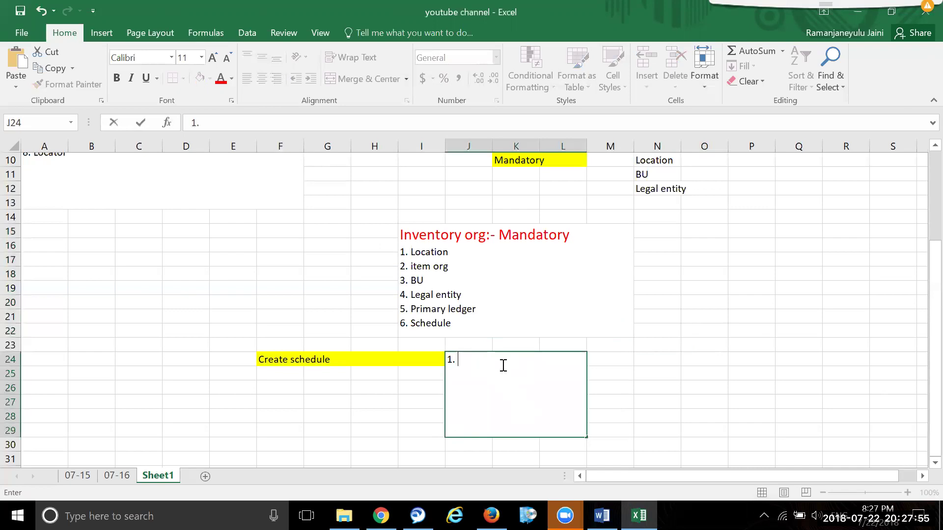
text(. Facility shi)
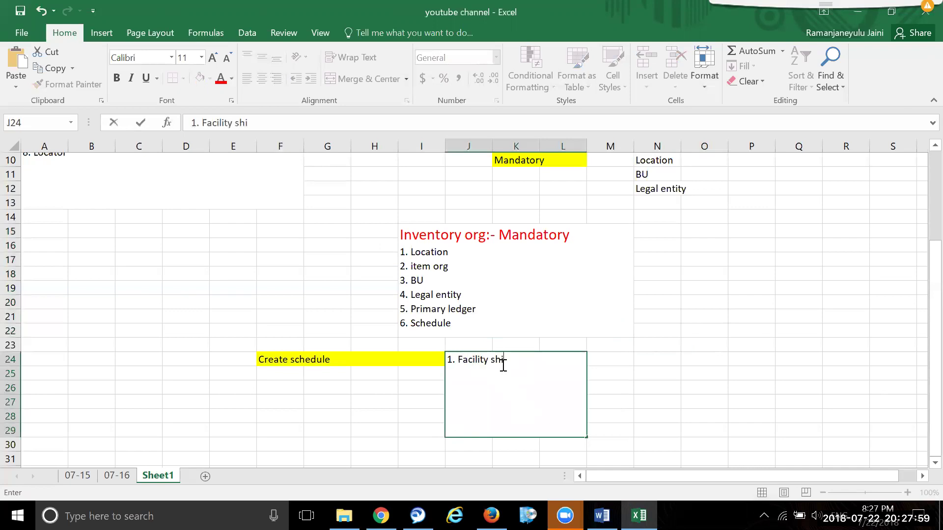
text(ft)
key(alt+Return)
text(2. Facility work)
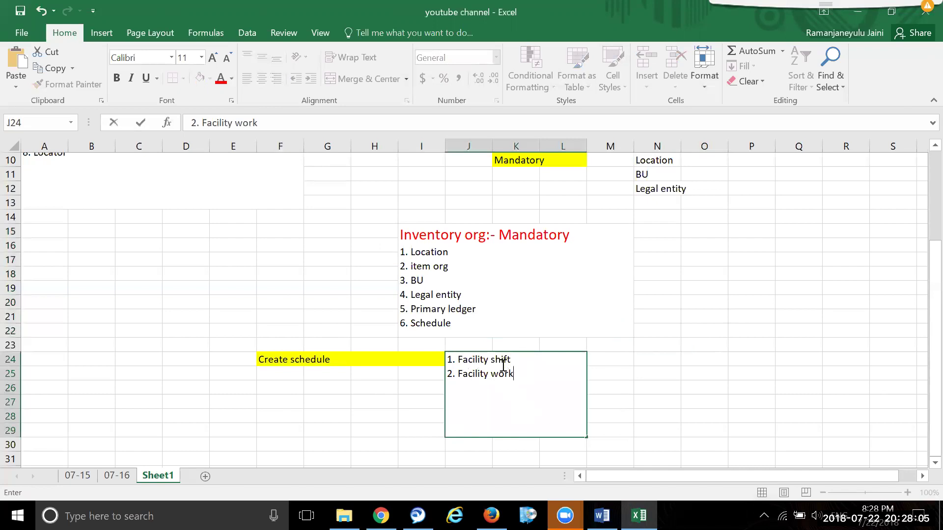
text( day patte)
key(BackSpace)
text(ters)
text(n)
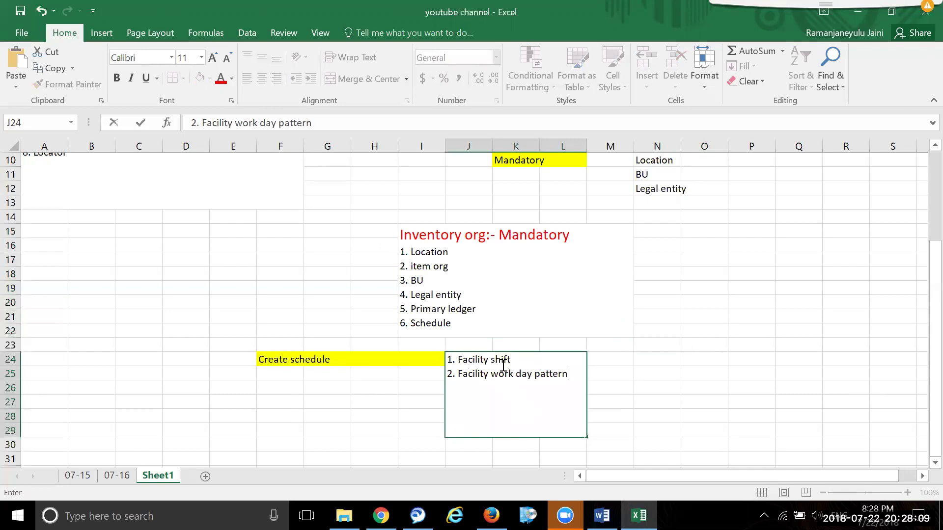
key(alt+Return)
text(3. Ma)
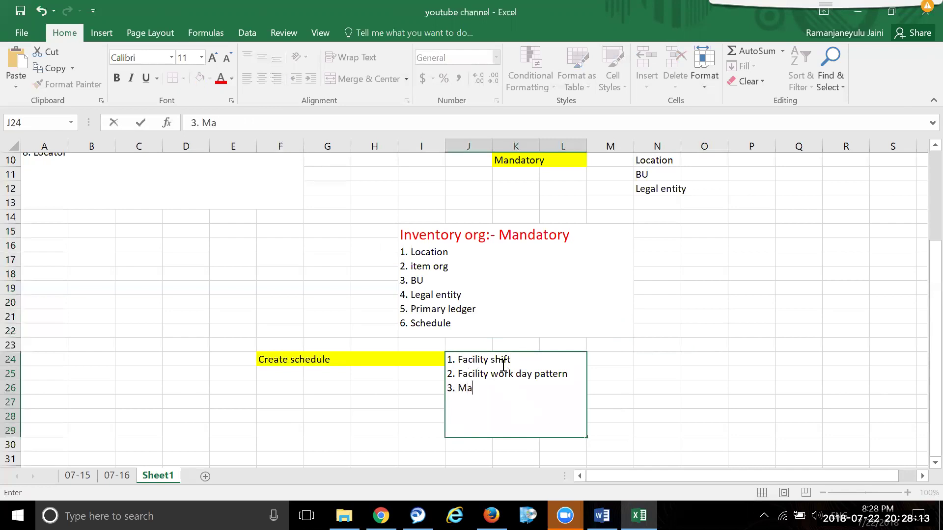
text(nage scheu)
key(BackSpace)
key(BackSpace)
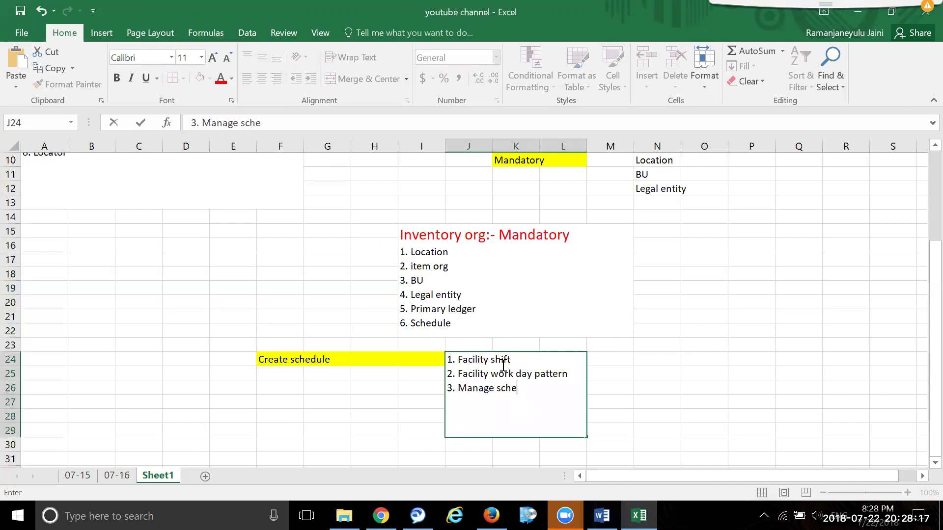
text(dules)
click(744, 403)
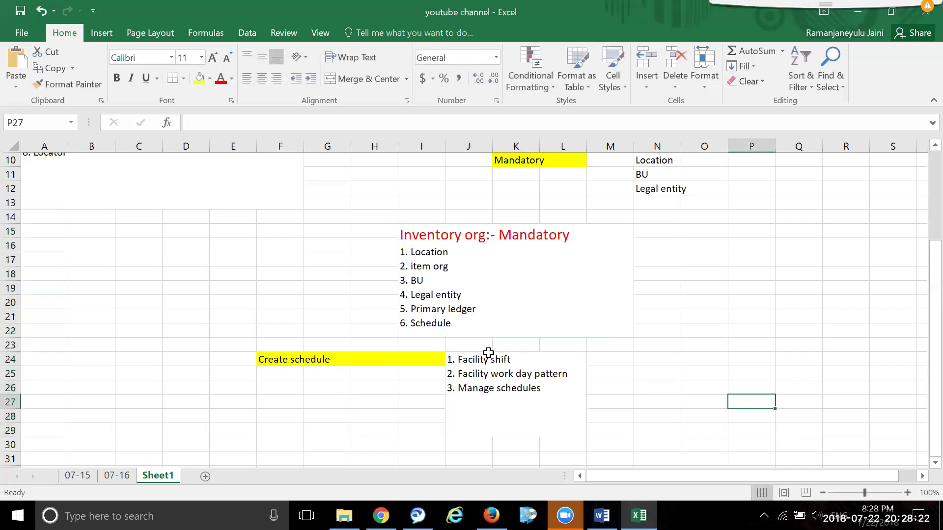
- Reselect the schedule list, the yellow band and the Inventory org list cells
click(500, 377)
click(332, 358)
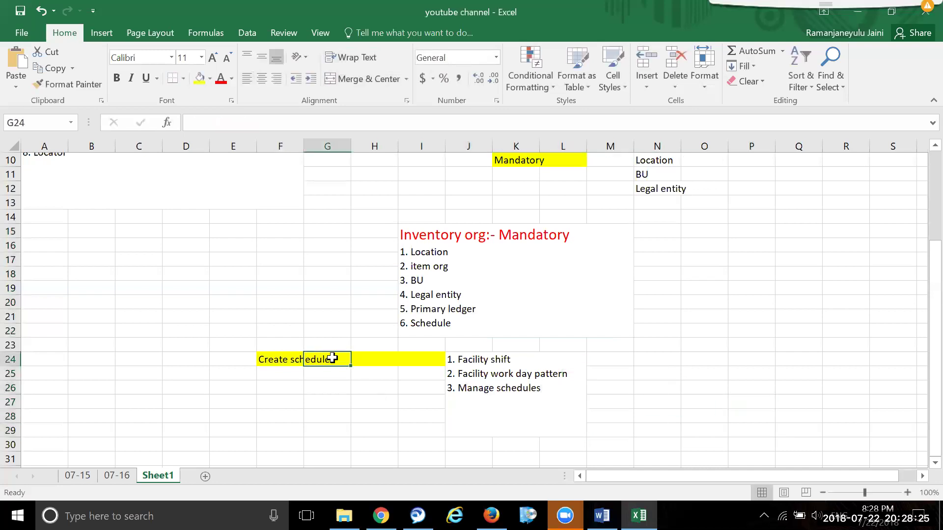
click(434, 280)
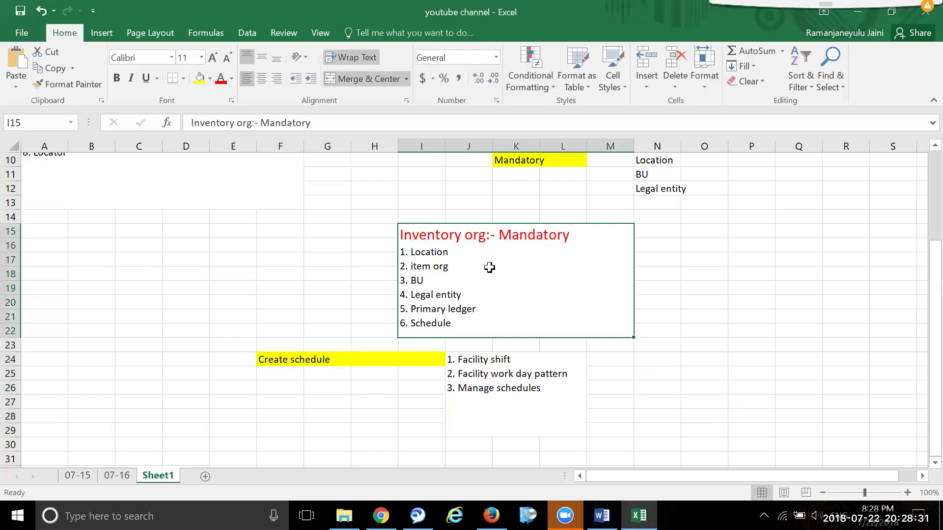
click(680, 336)
click(560, 304)
- Go to the Manage Locations task under Enterprise Profile and start a new location
mouse_move(492, 516)
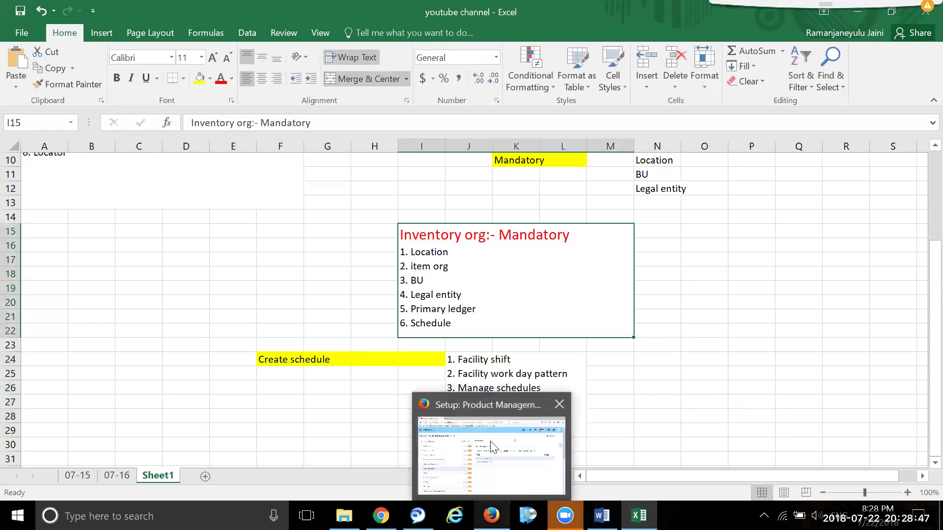
click(450, 446)
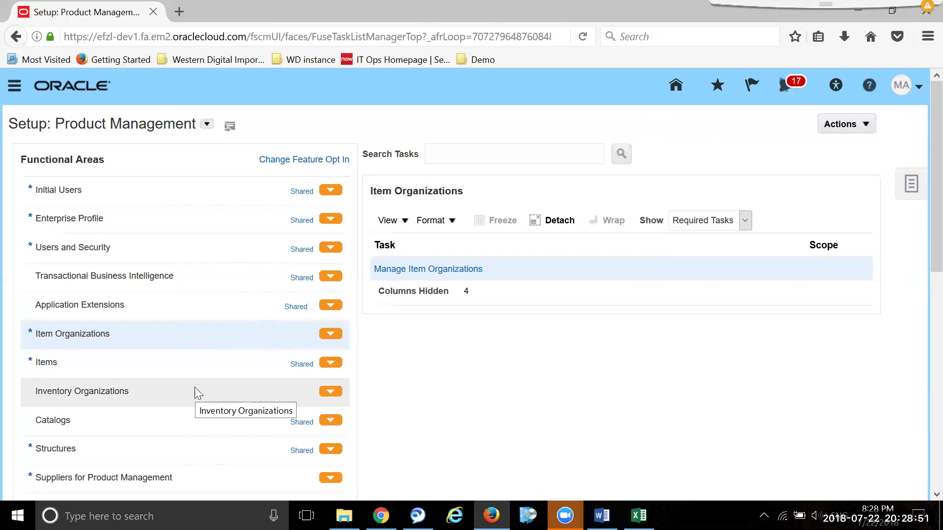
click(119, 216)
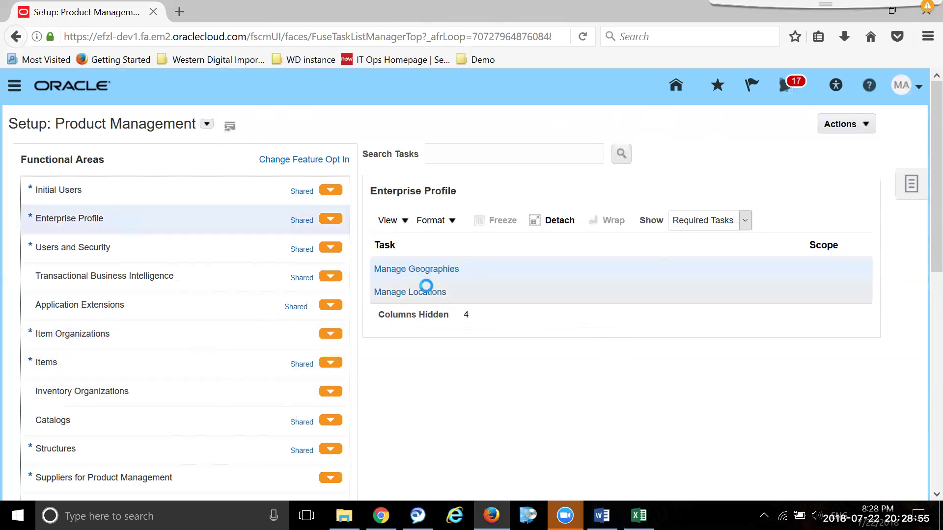
click(418, 294)
click(426, 293)
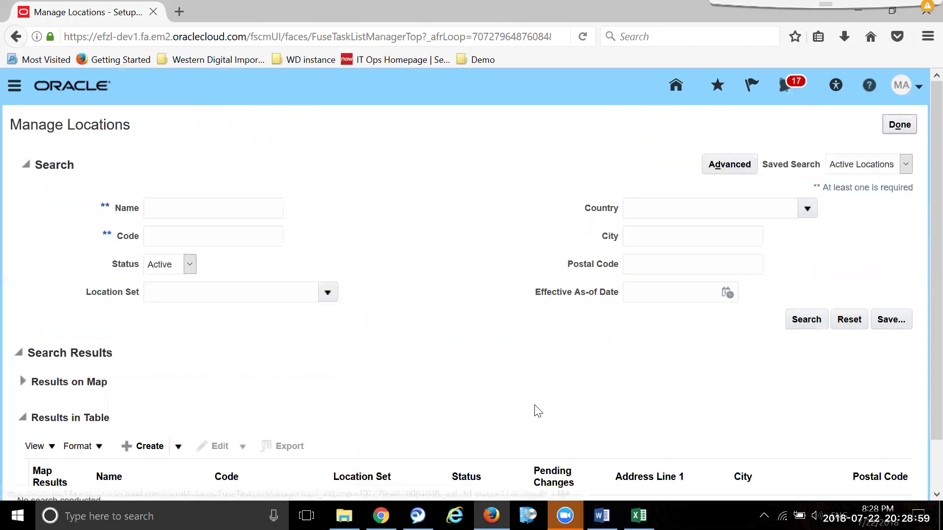
click(145, 446)
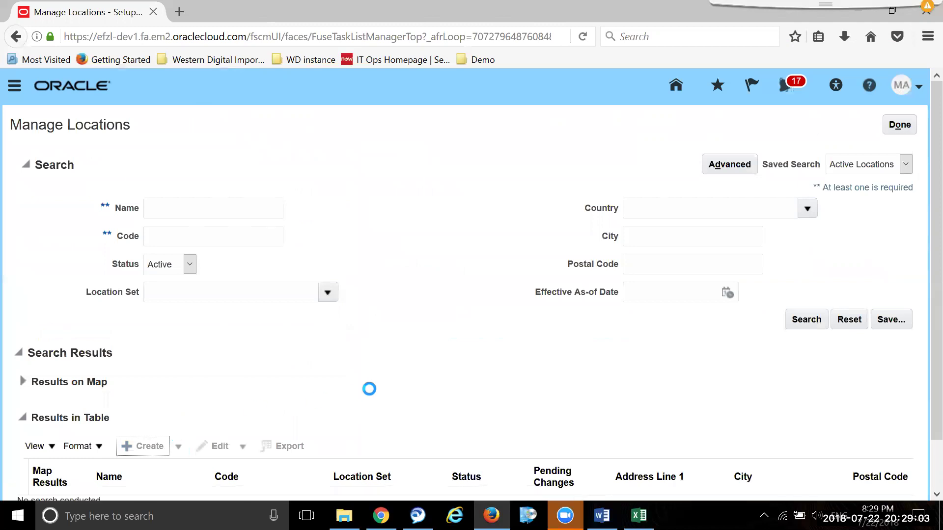
- Enter TCS_KA_INV_LOC as both the location name and code
click(162, 384)
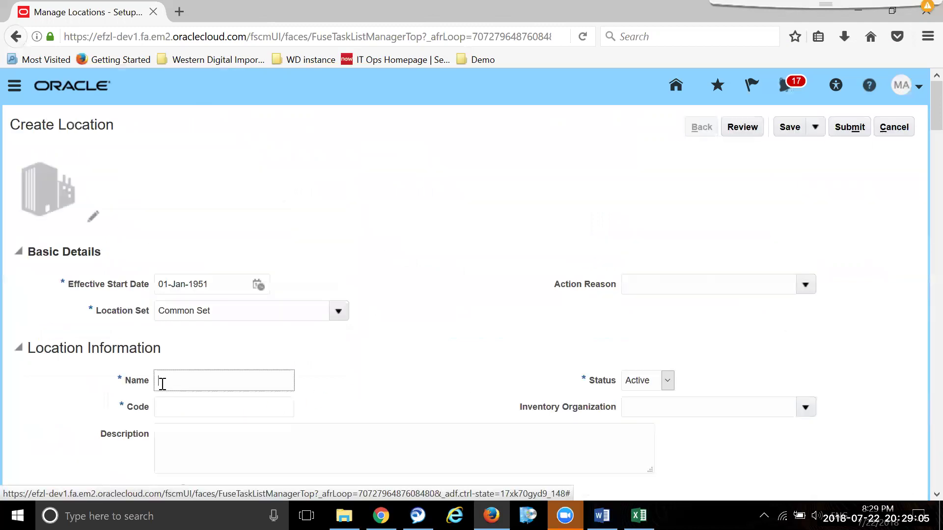
text(TCS)
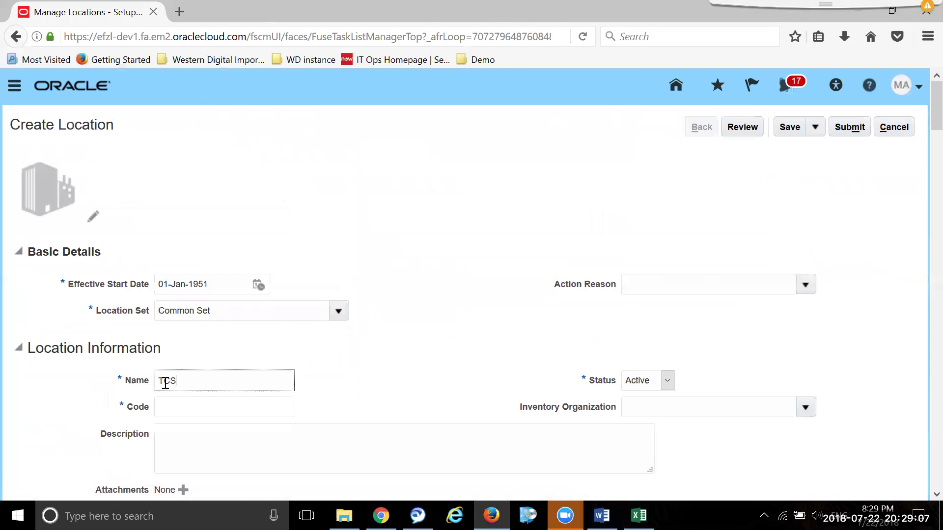
text(_KA_INV_LOC)
drag(249, 381, 140, 405)
key(ctrl+c)
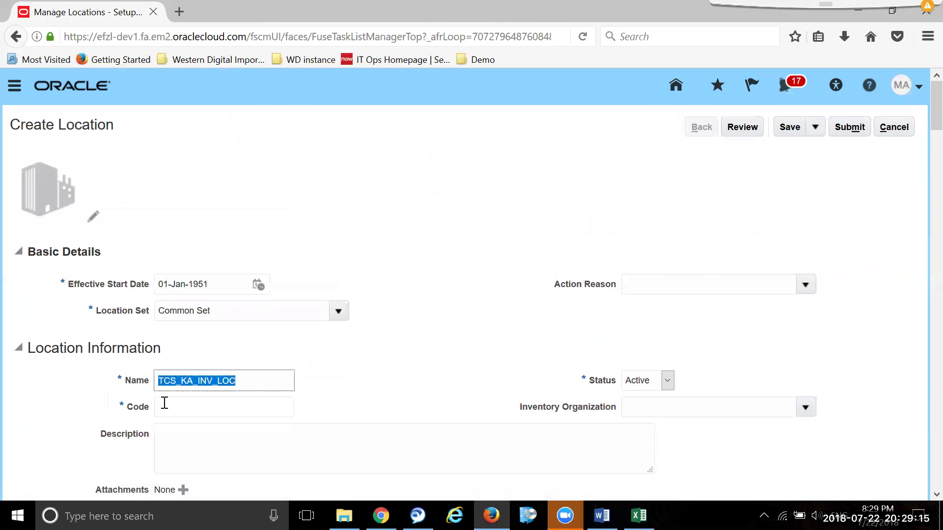
click(235, 408)
key(ctrl+v)
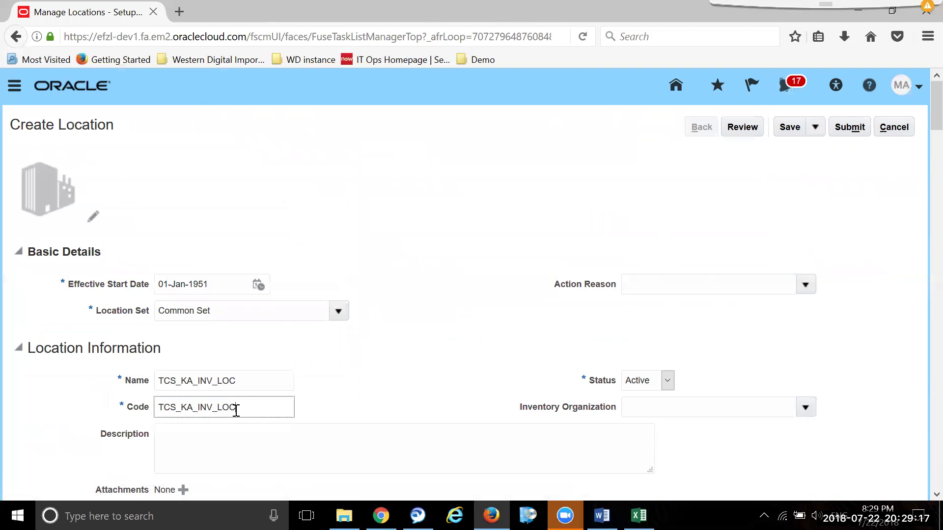
- Set the country to India and address line 1 to 'Line1'
scroll(244, 318, down, 5)
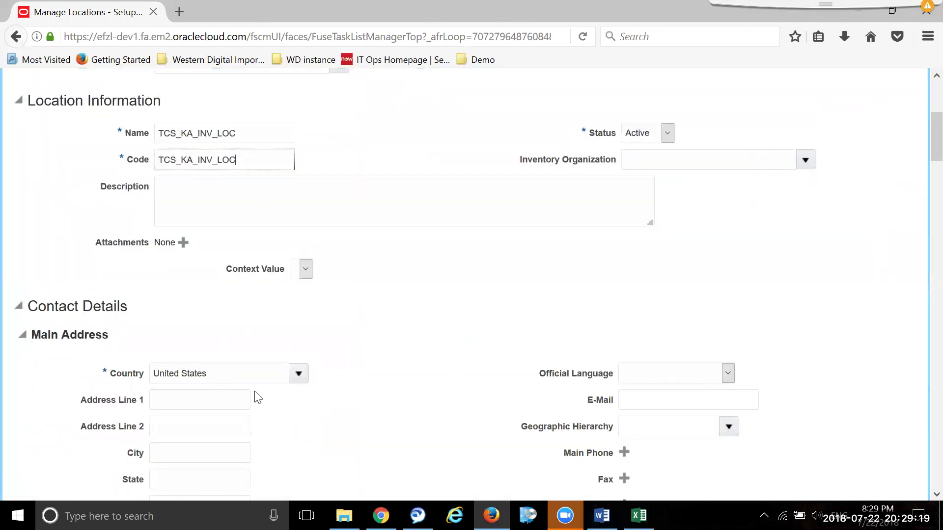
click(135, 379)
key(BackSpace)
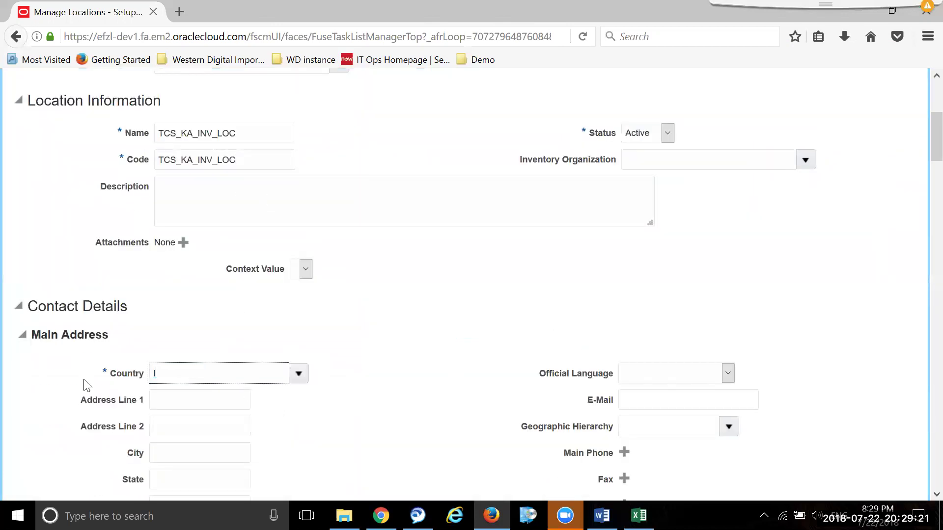
key(Tab)
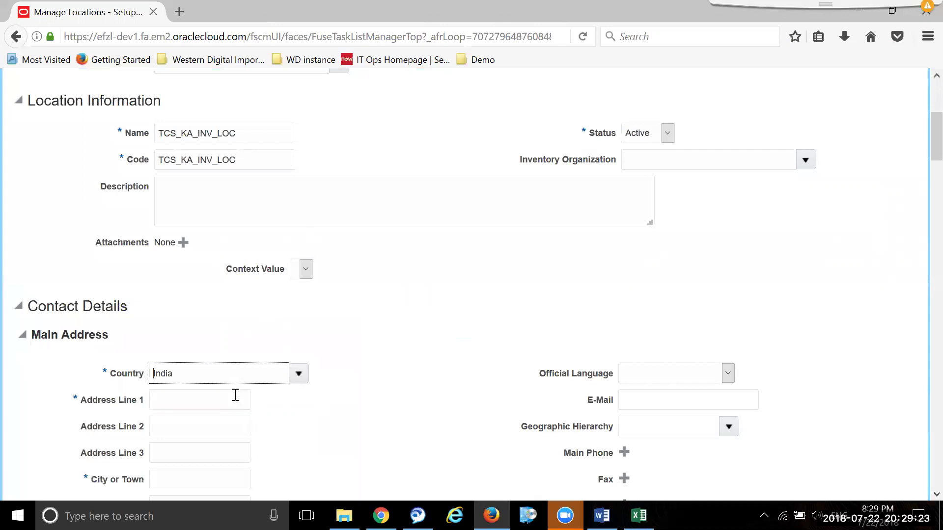
click(236, 395)
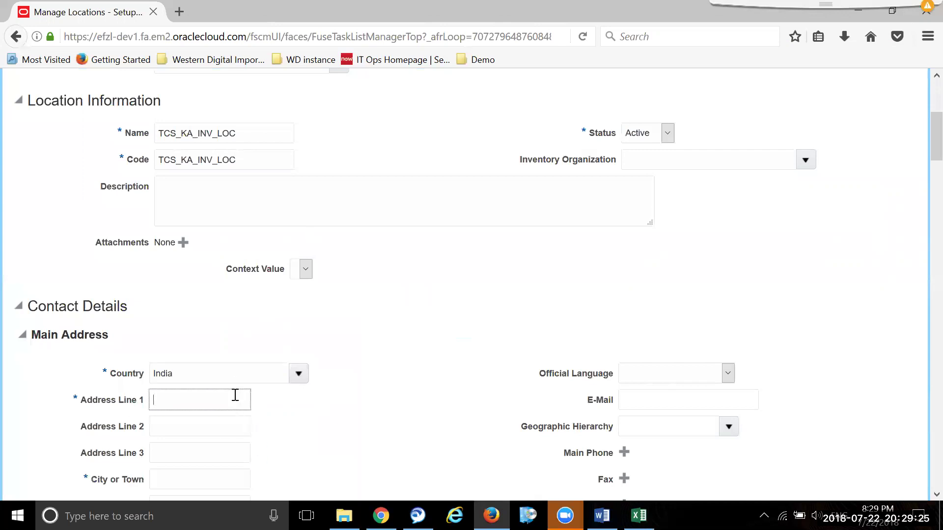
text(Line1)
- Enter city 'city' and pin code 343500, then save the location
scroll(245, 398, down, 3)
click(206, 314)
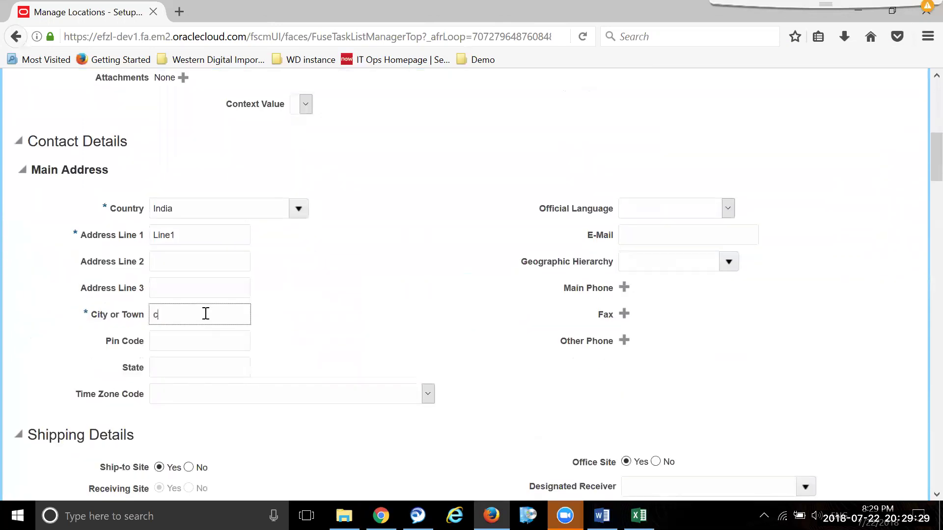
text(city)
key(Tab)
key(Tab)
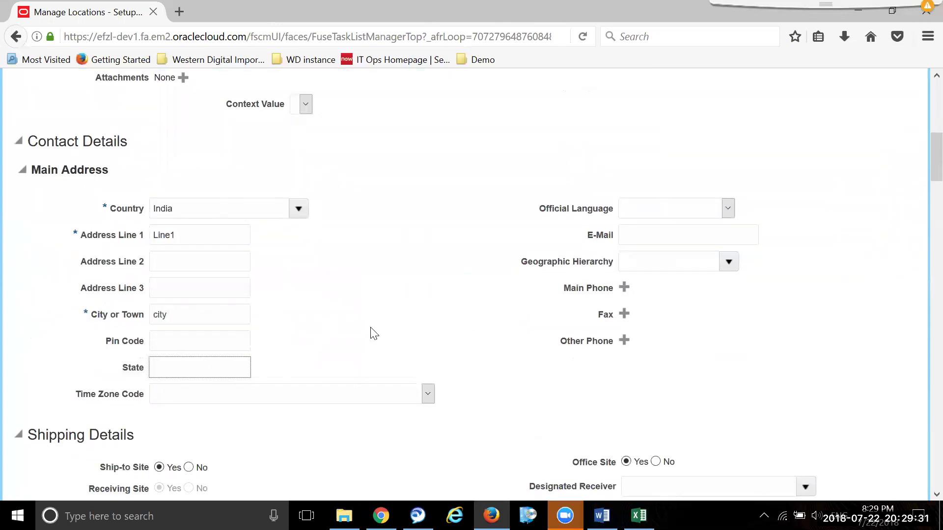
scroll(375, 335, down, 3)
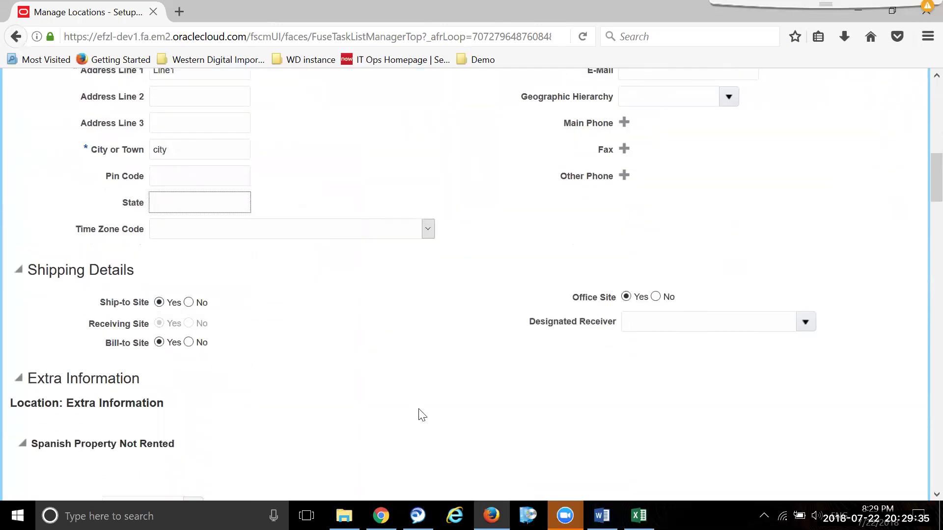
scroll(420, 412, down, 6)
scroll(422, 412, up, 16)
scroll(425, 416, down, 8)
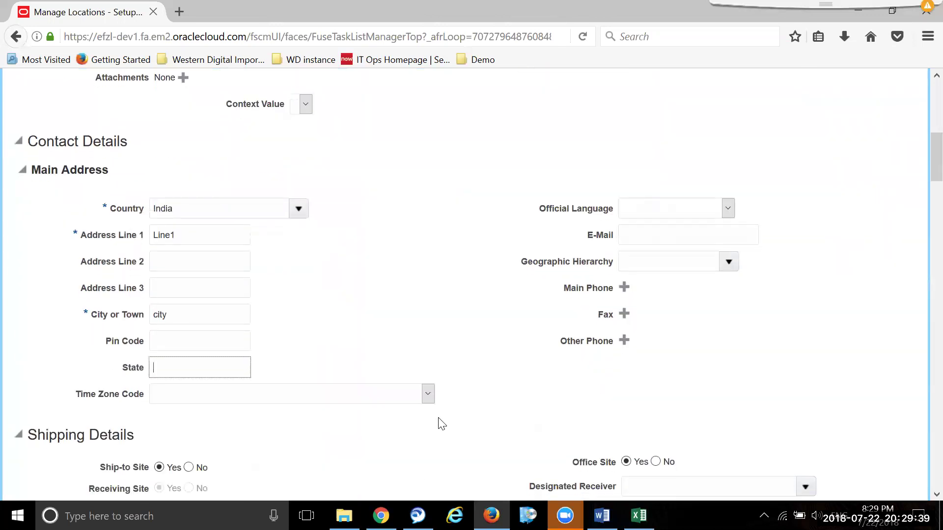
click(223, 343)
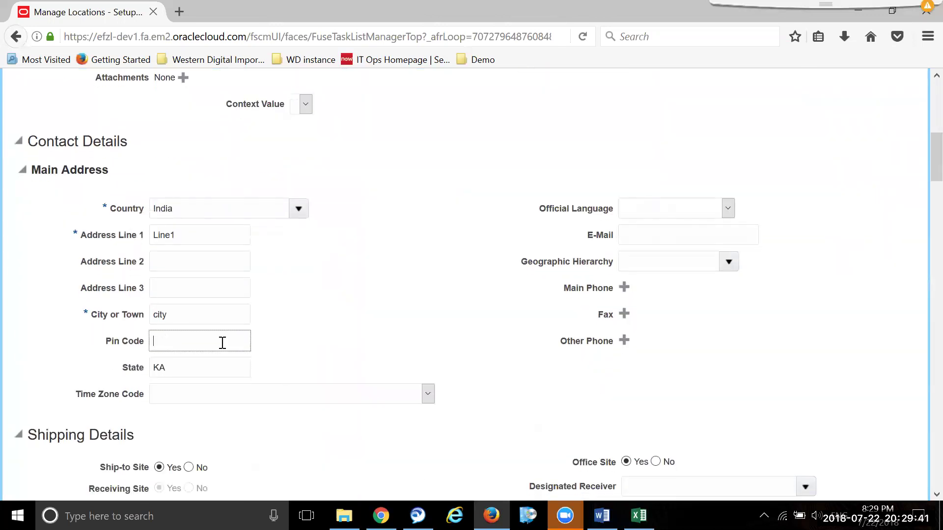
text(343500)
scroll(312, 314, up, 8)
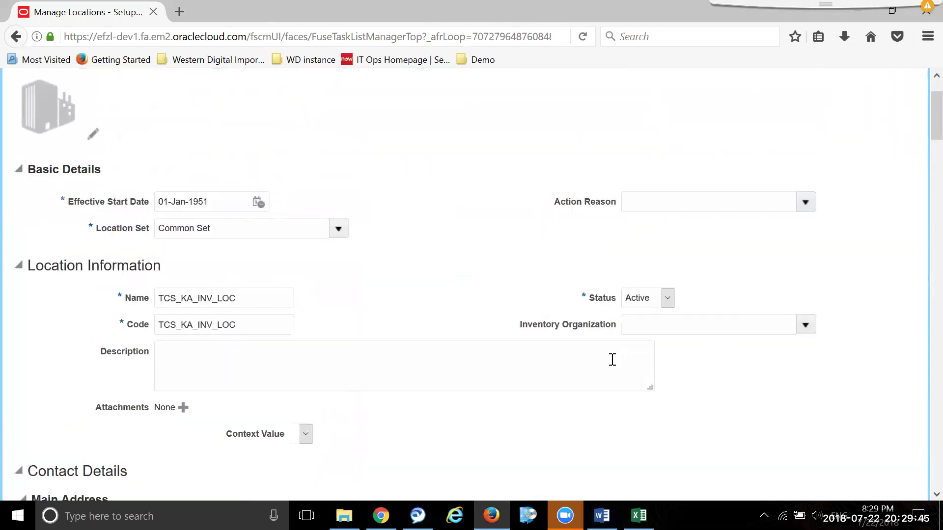
scroll(638, 319, up, 3)
click(789, 128)
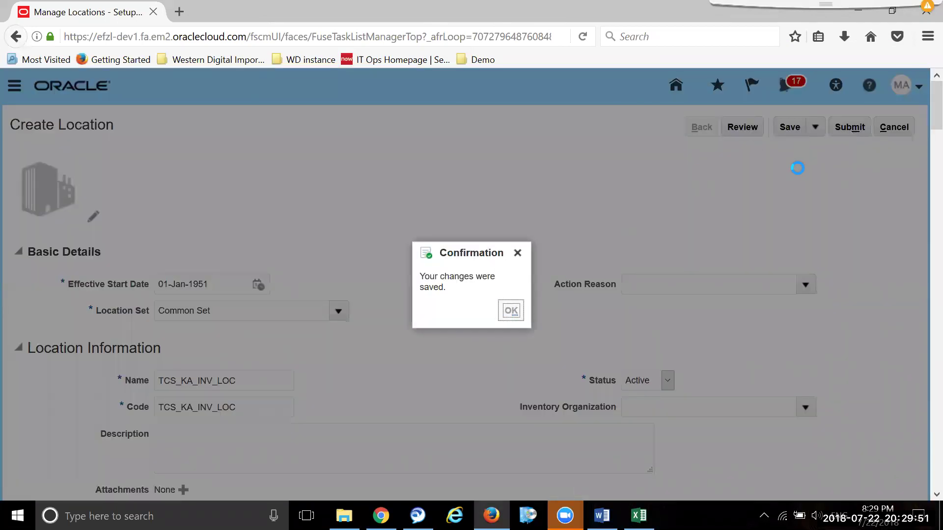
- Submit the location request, confirm it, and return to the setup task list
key(Return)
click(853, 127)
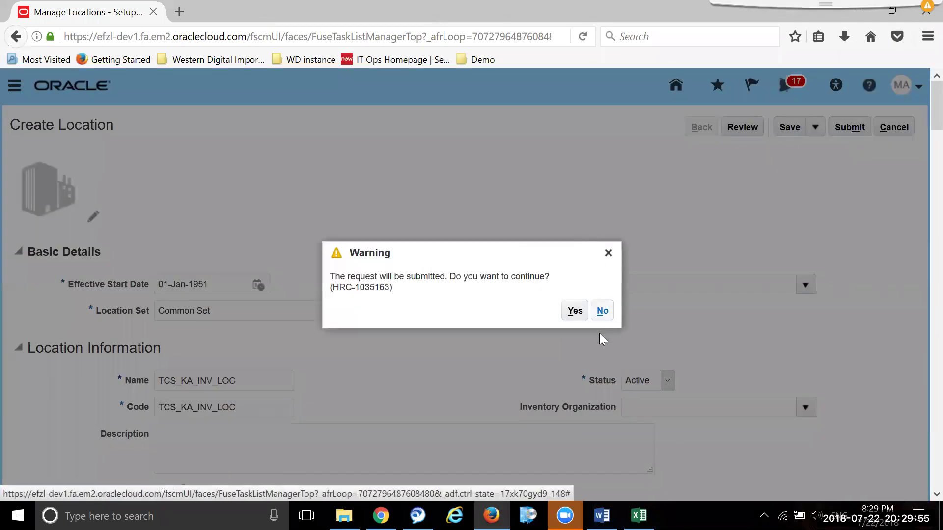
click(585, 311)
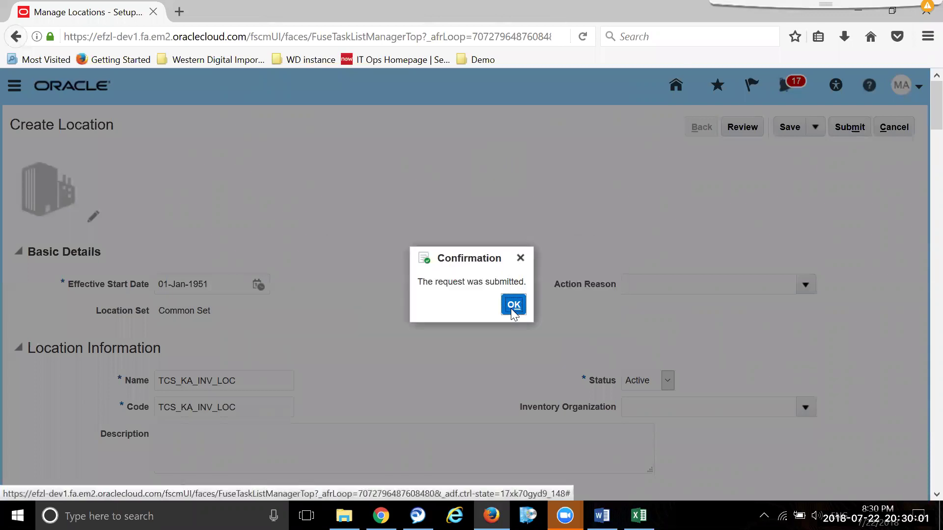
click(513, 307)
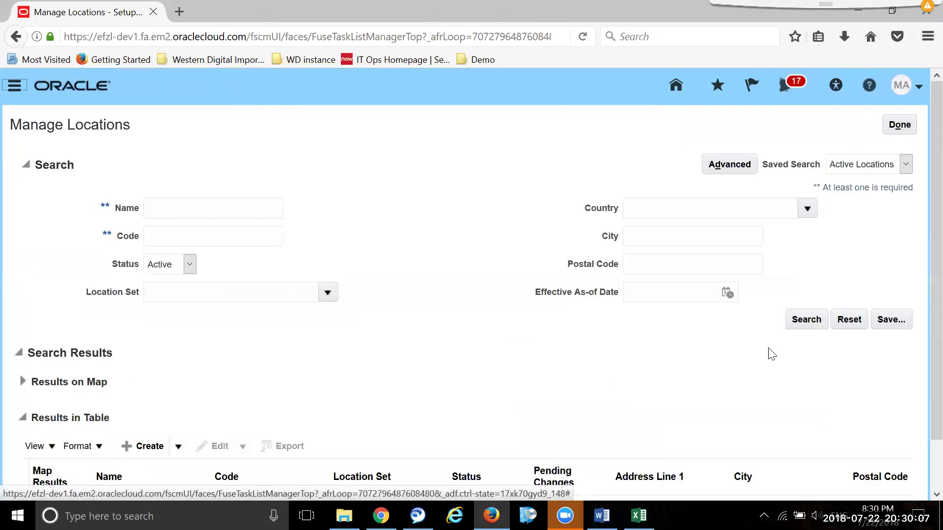
click(890, 128)
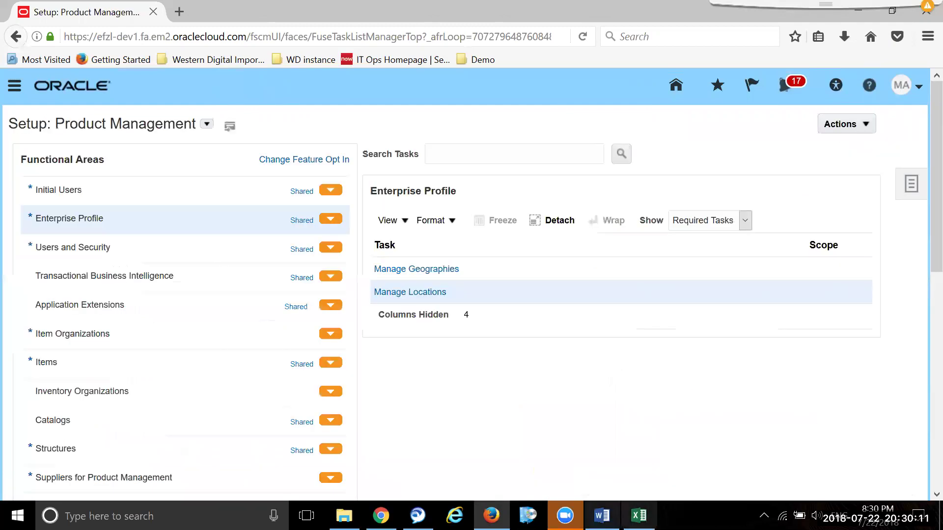
- Glance at the Excel notes workbook, then return to the Oracle setup page
click(639, 516)
key(alt+Tab)
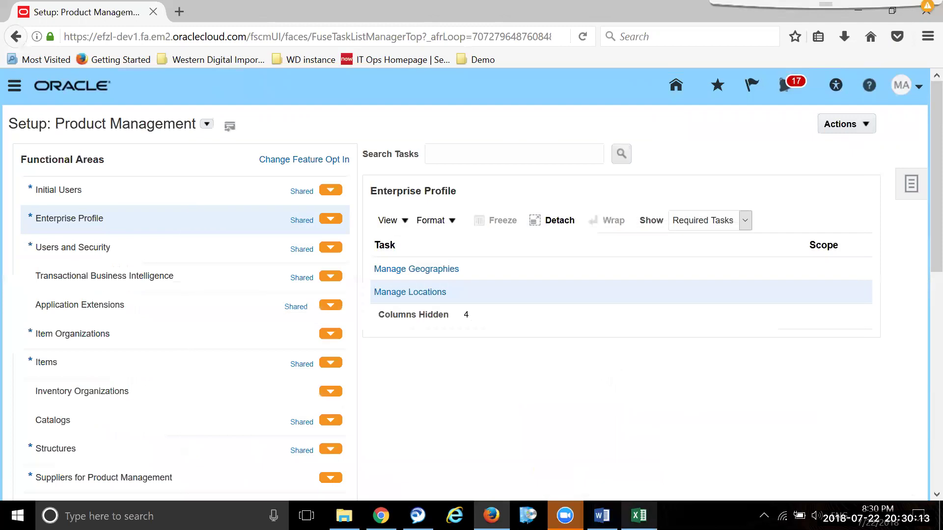
key(alt+Tab)
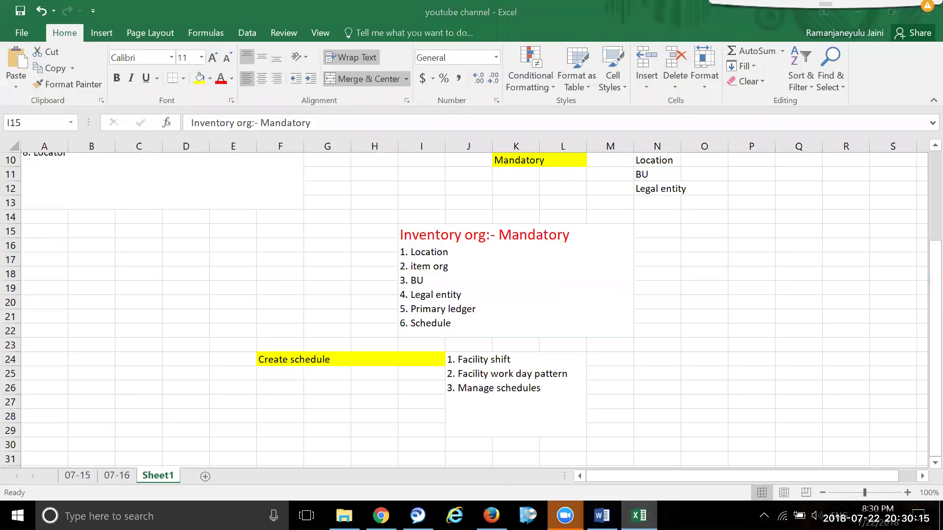
key(alt+Tab)
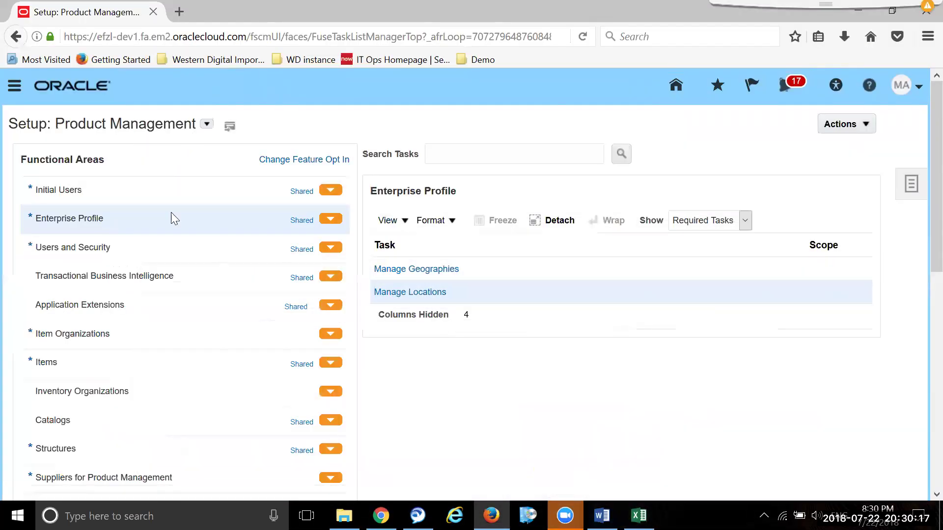
- Open the facility shifts task and preview a new time shift's Category choices, then cancel
click(176, 391)
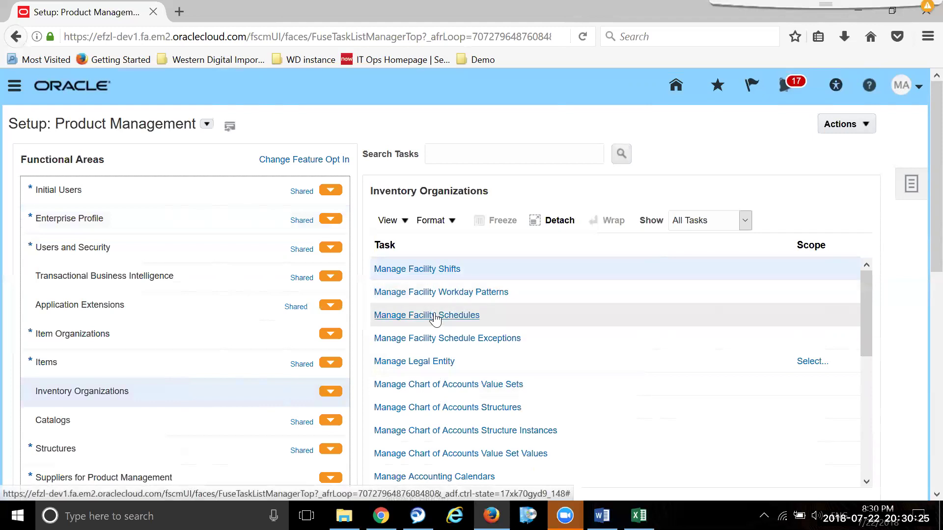
click(447, 271)
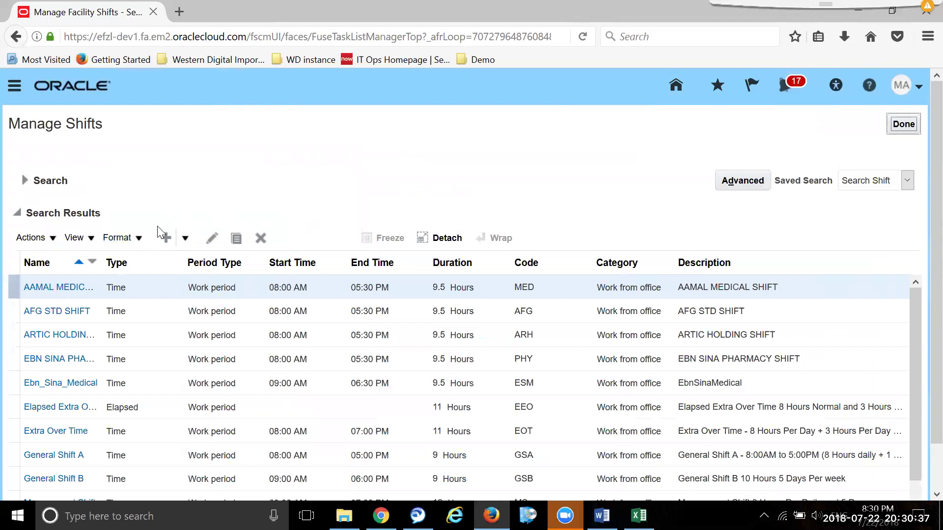
click(166, 238)
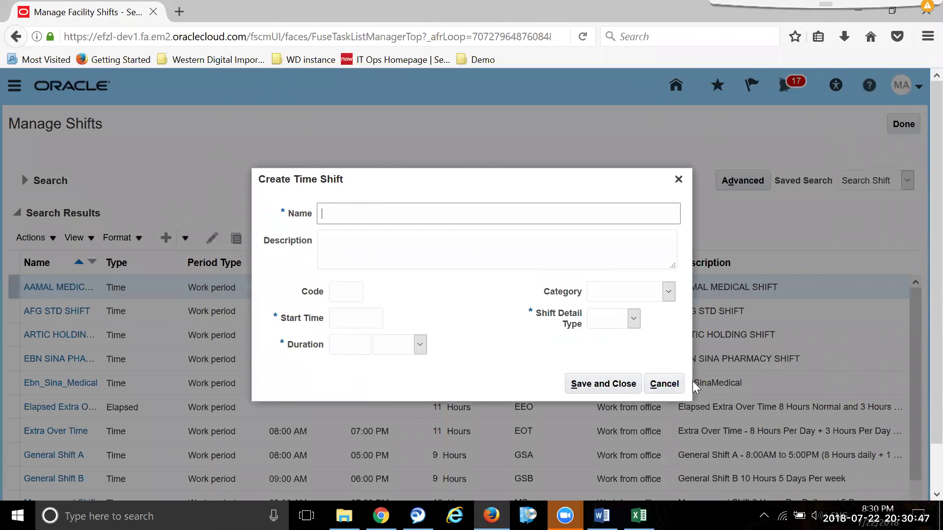
click(665, 384)
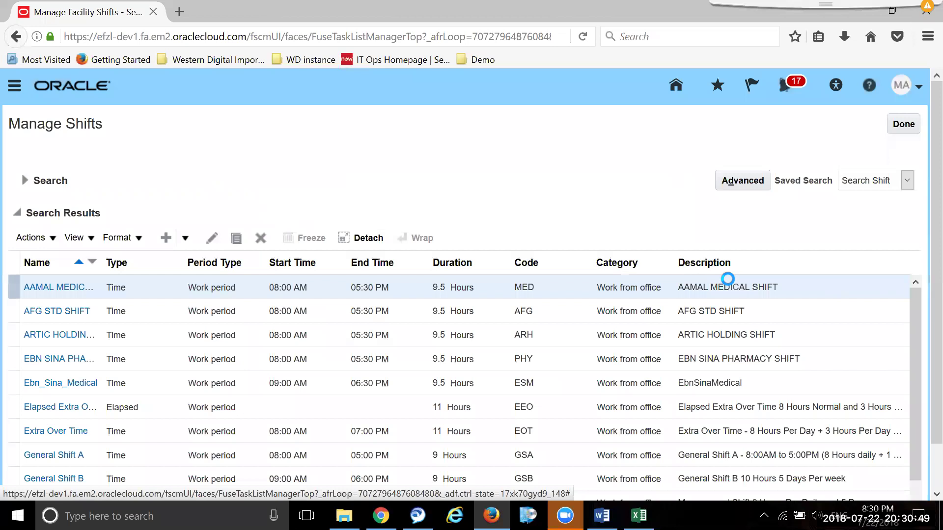
click(165, 238)
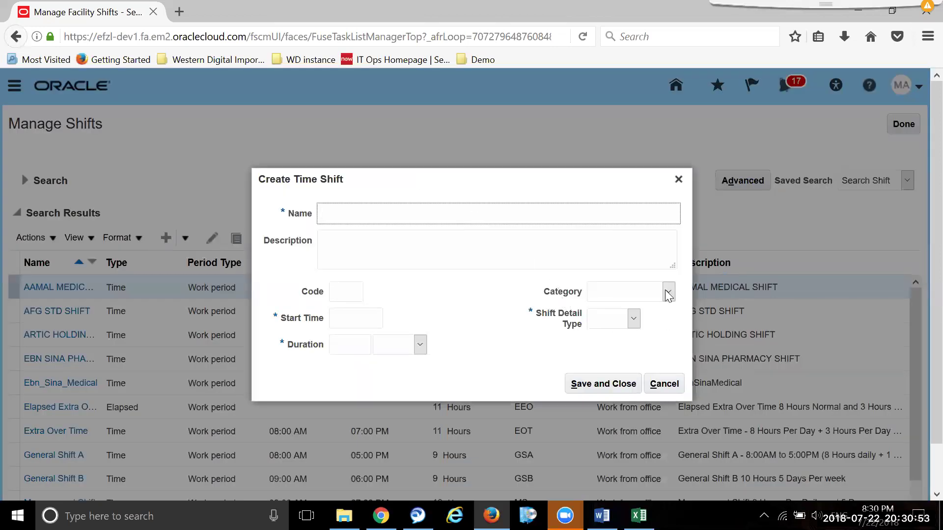
click(668, 292)
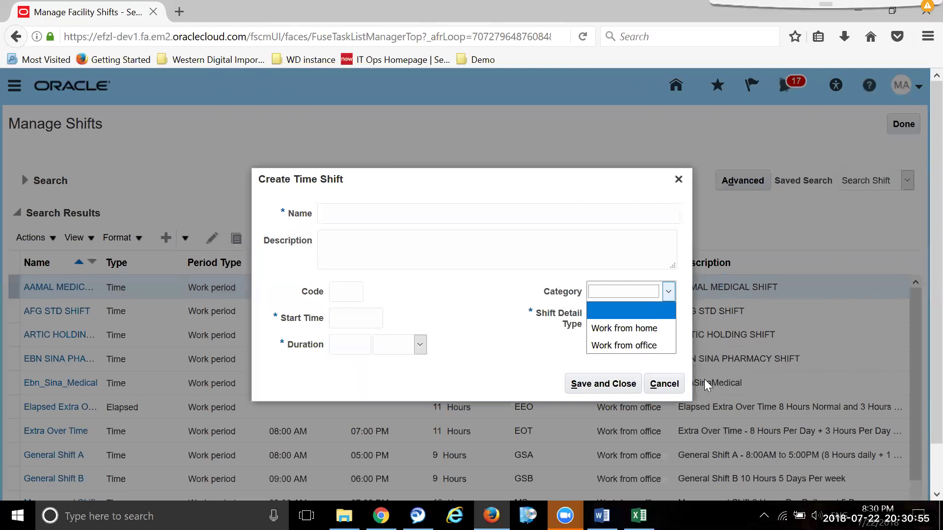
click(664, 384)
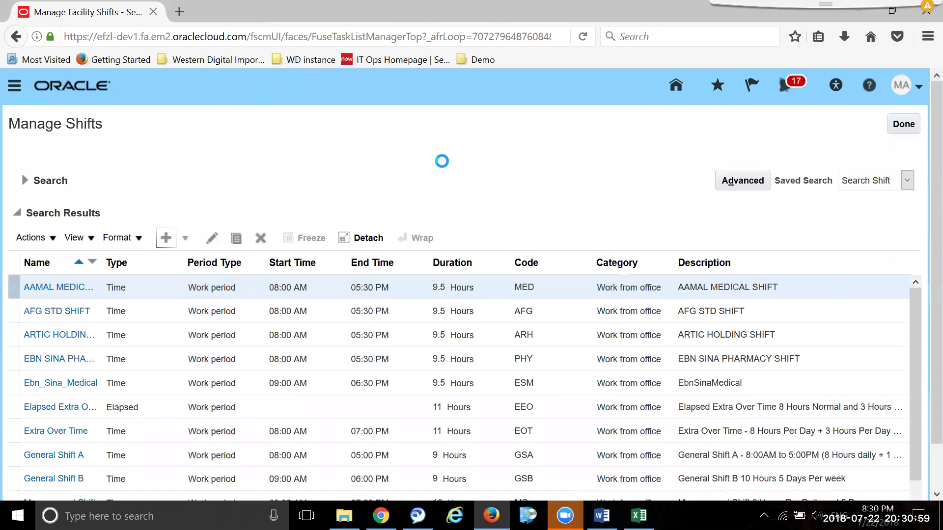
- Check the Shift Detail Type choices, cancel the new shift, and return to setup tasks
key(Return)
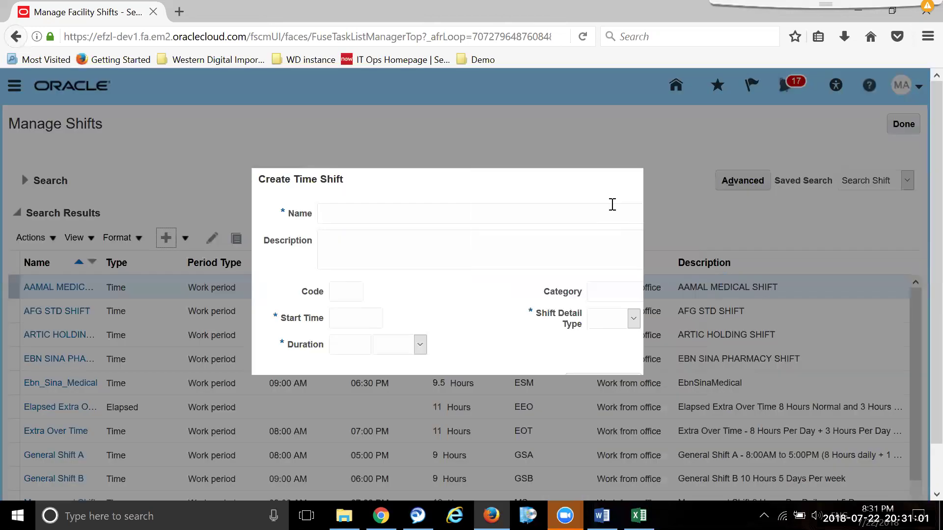
click(634, 319)
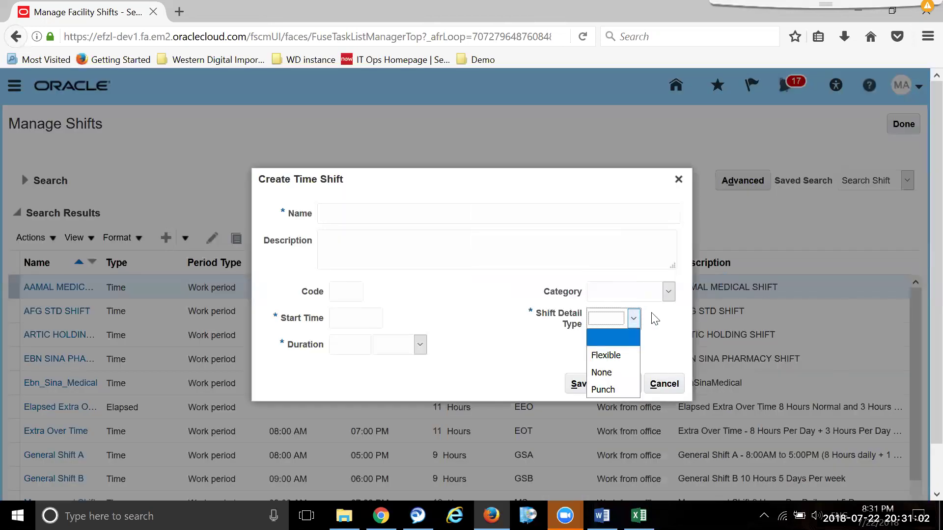
click(663, 335)
click(664, 384)
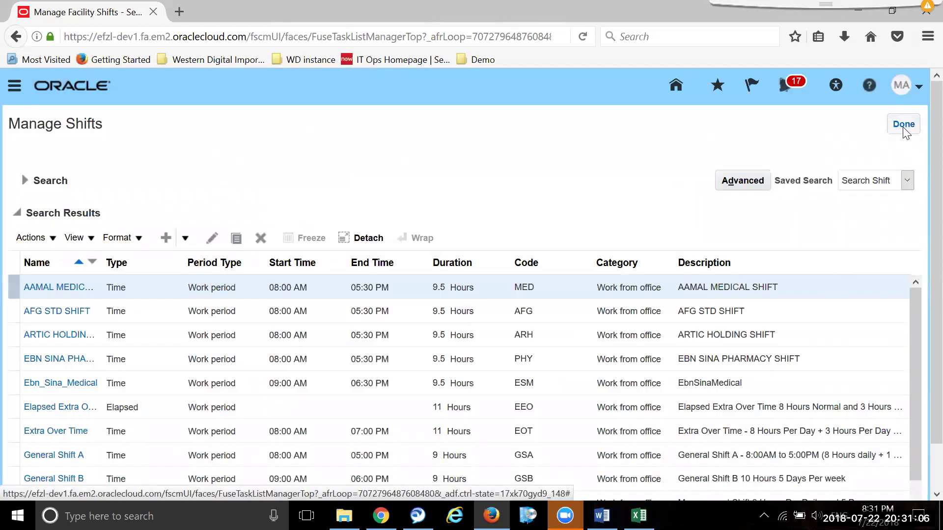
click(904, 123)
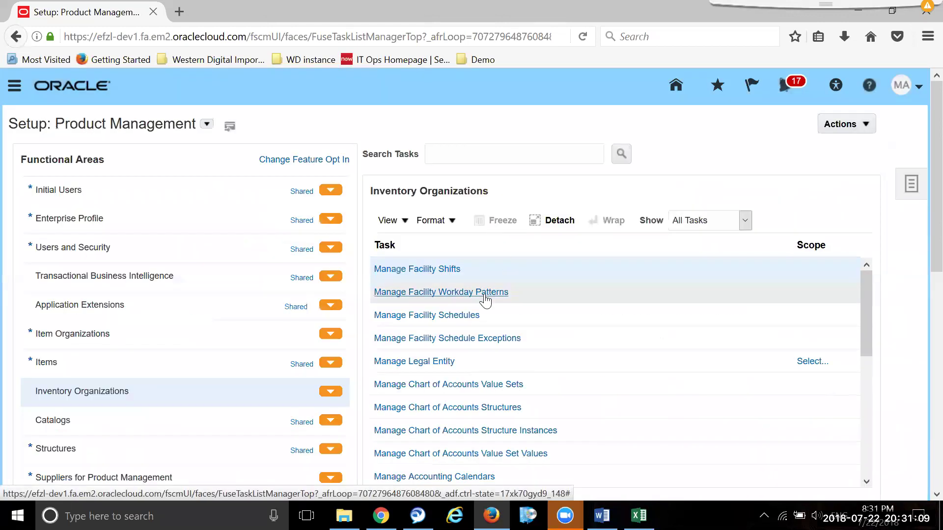
click(485, 293)
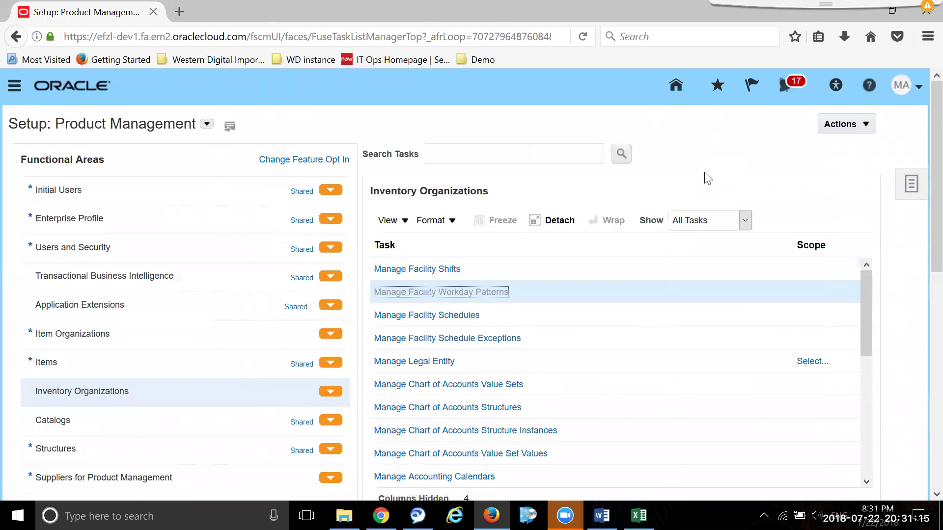
click(166, 234)
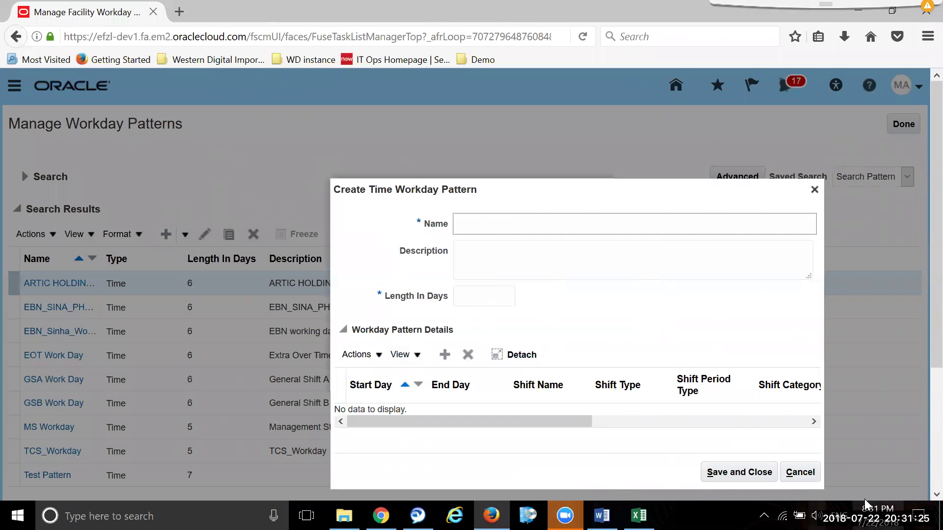
click(800, 472)
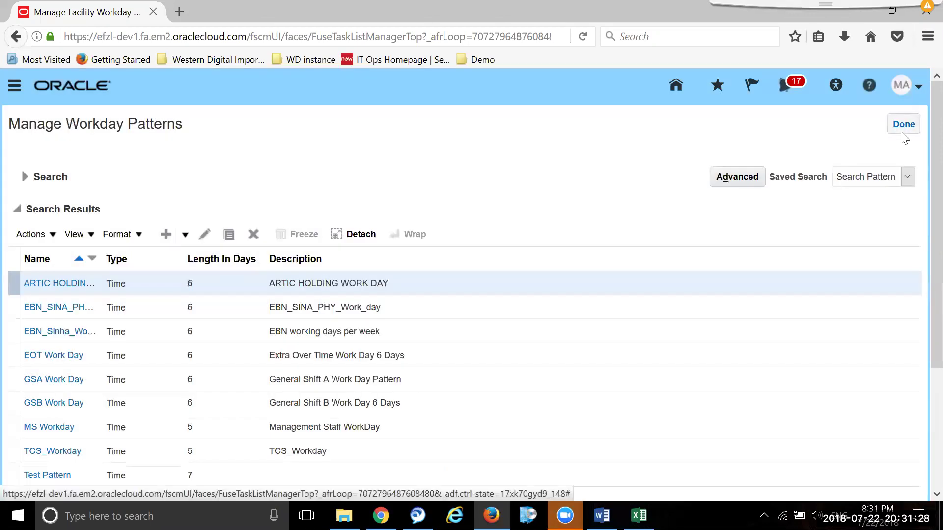
click(904, 128)
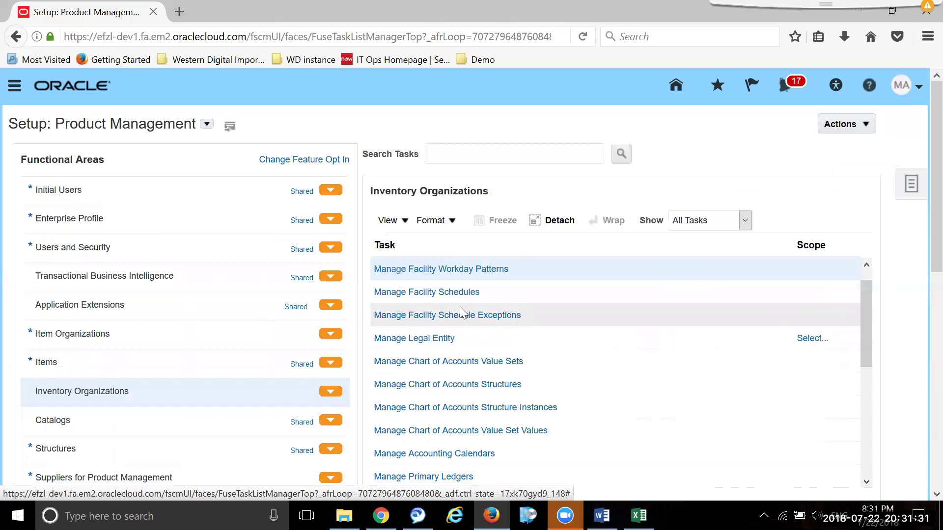
click(447, 294)
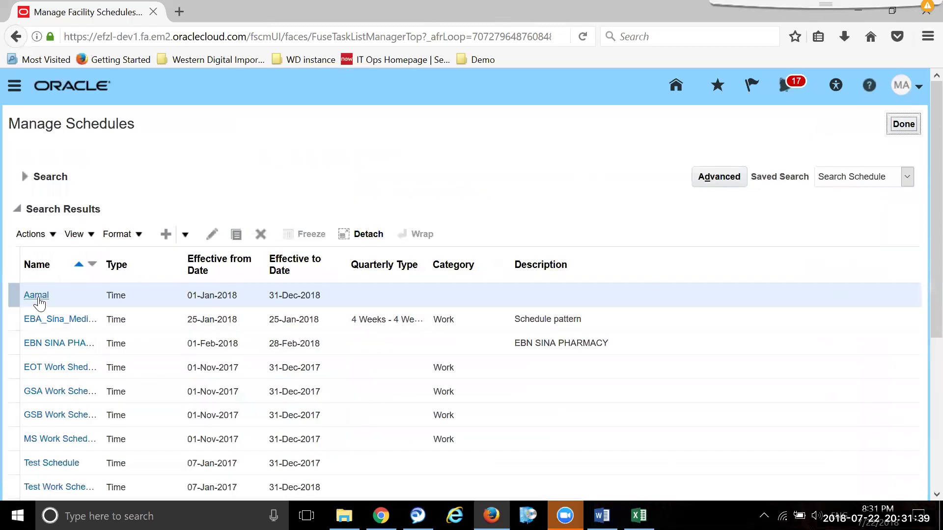
click(212, 234)
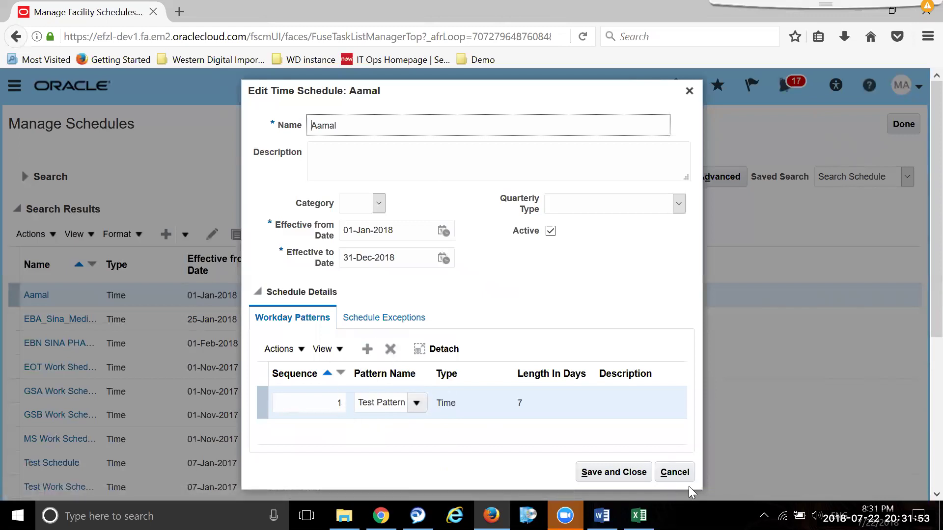
click(682, 475)
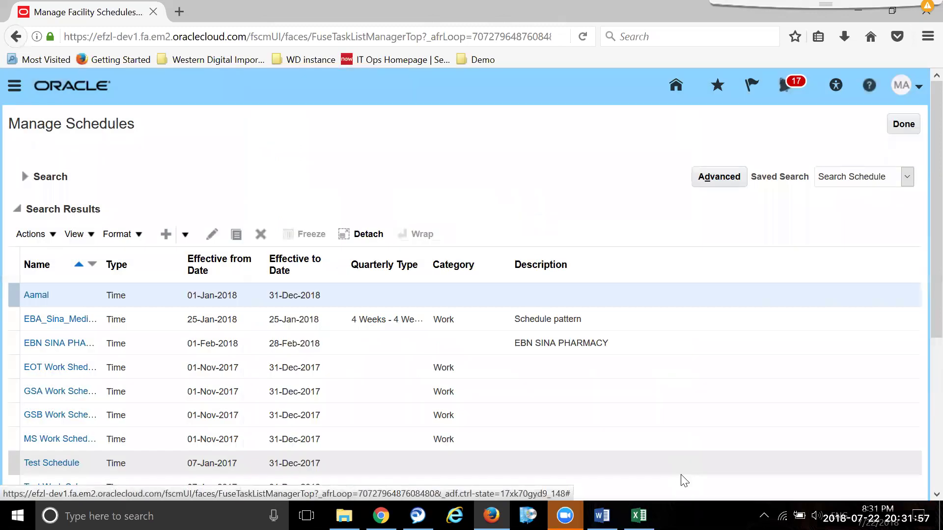
click(904, 124)
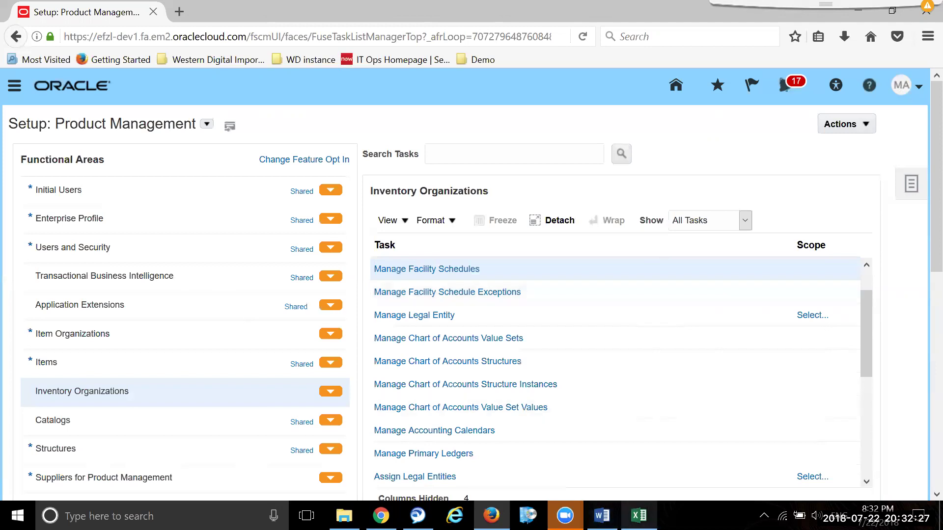
- Check the setup notes spreadsheet, then return to the Oracle setup page
mouse_move(639, 516)
click(641, 419)
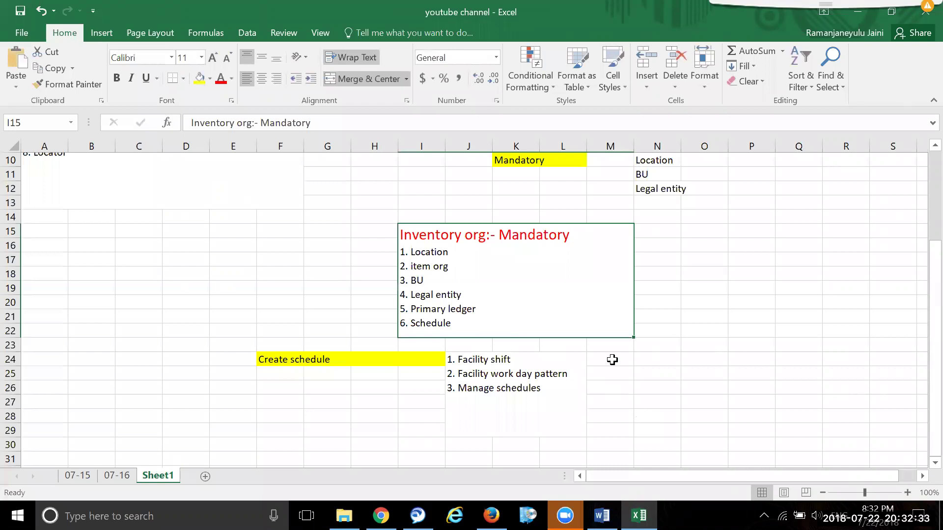
mouse_move(491, 516)
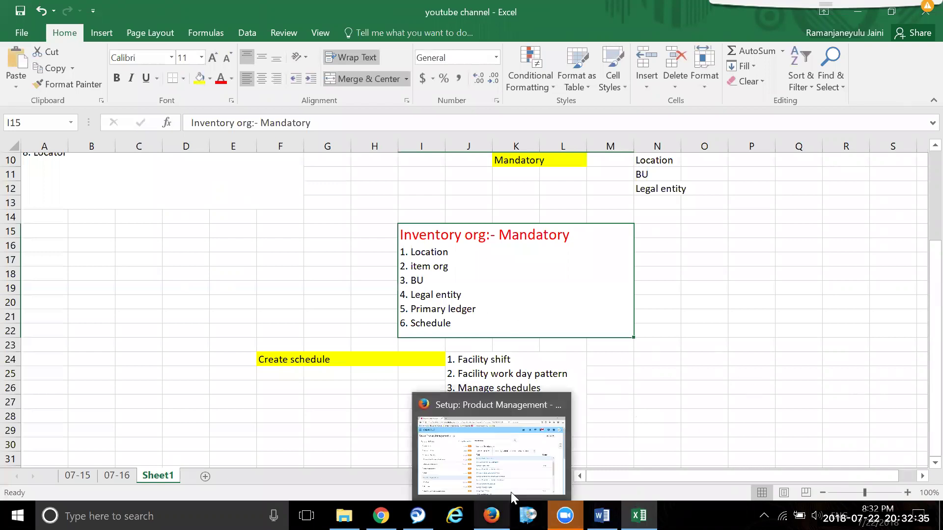
click(520, 455)
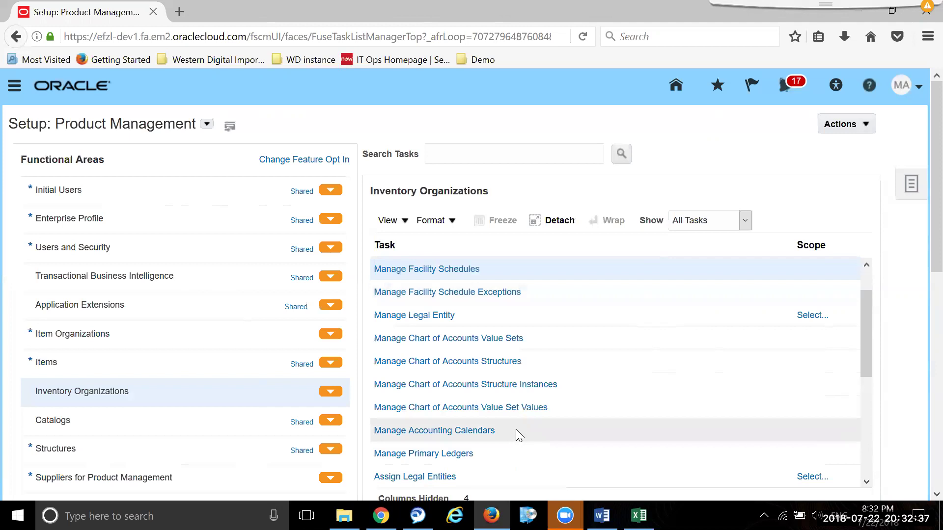
- Open Manage Inventory Organizations and start creating a new inventory organization
scroll(570, 448, down, 1)
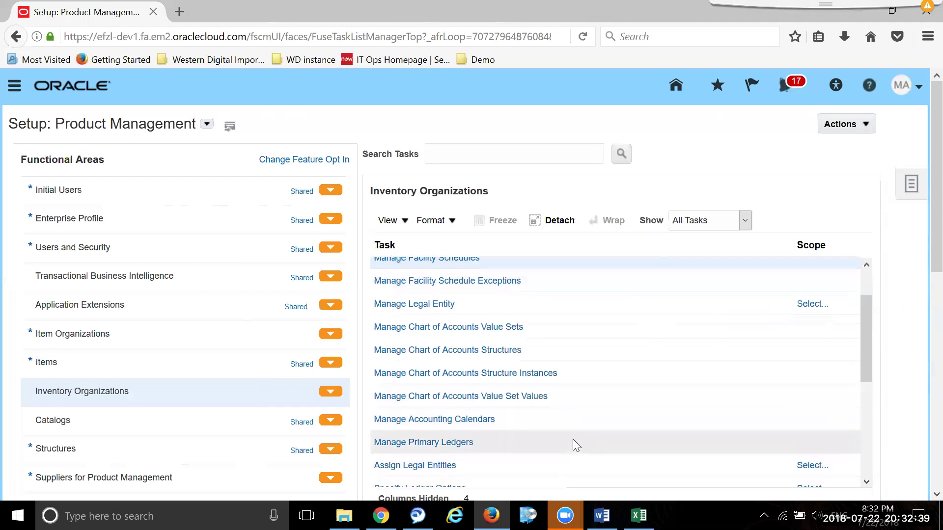
scroll(575, 437, down, 1)
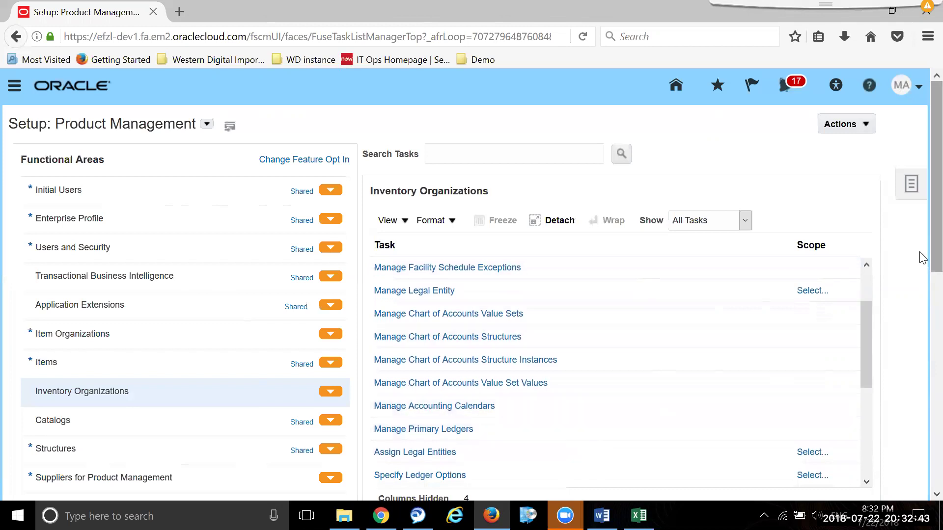
drag(935, 258, 912, 300)
drag(864, 259, 864, 365)
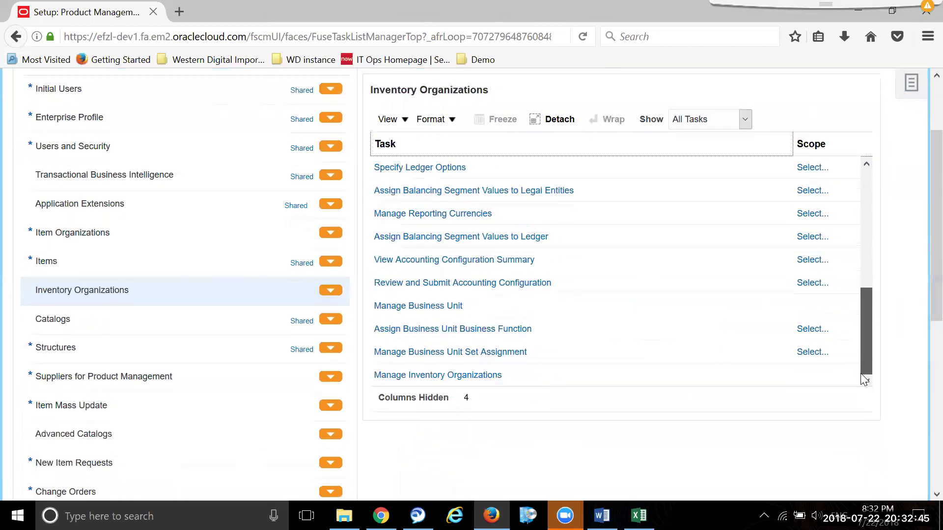
click(440, 380)
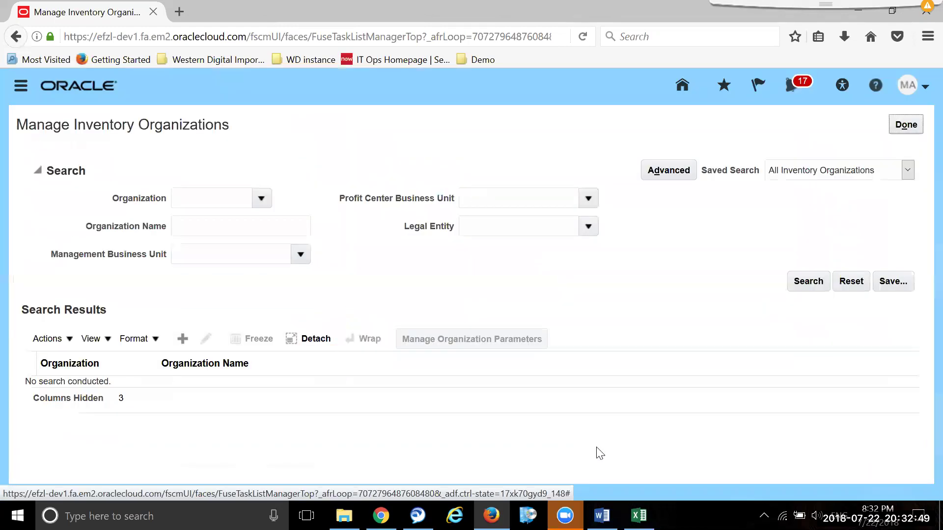
click(183, 339)
- Name the organization TCS_KA_INV_ORG and set its code to TCSKAINVORG
click(213, 244)
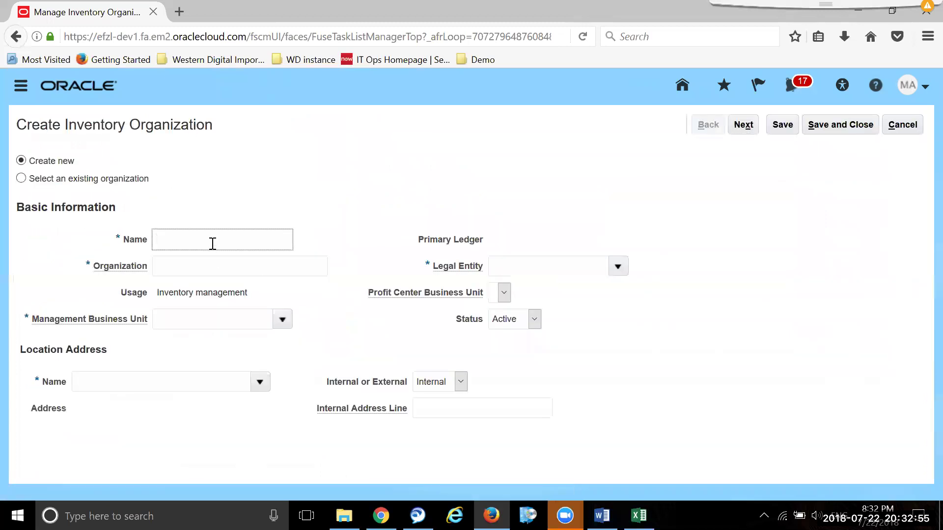
text(TCS_KA_In)
key(BackSpace)
key(BackSpace)
text(NV_ORG)
drag(238, 240, 161, 237)
key(ctrl+c)
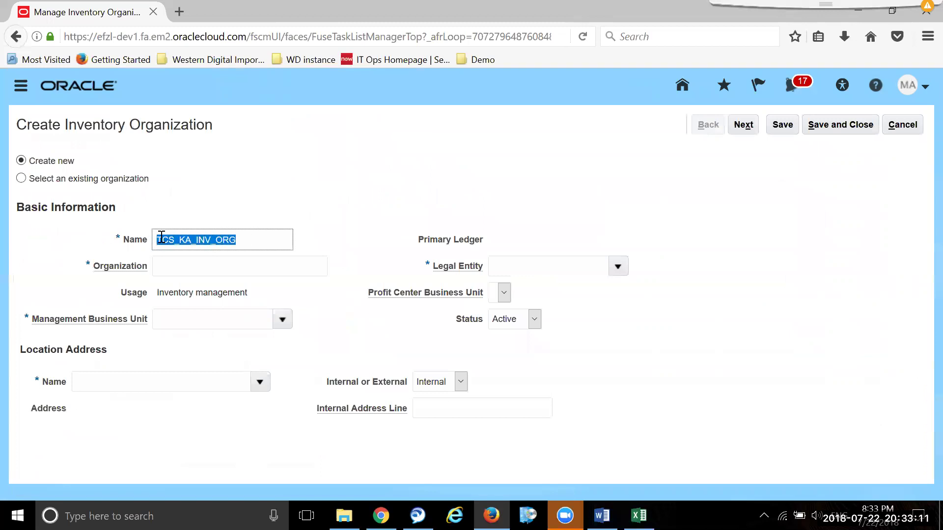
click(245, 270)
key(ctrl+v)
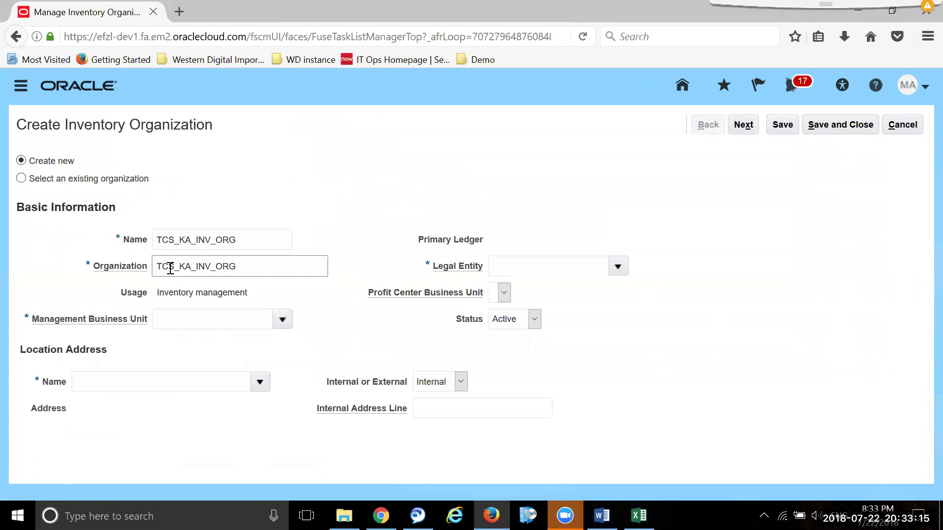
key(BackSpace)
click(192, 269)
key(BackSpace)
click(208, 267)
key(BackSpace)
- Search business units for 'TC' and pick TCS_BU_BANG as management business unit
click(241, 314)
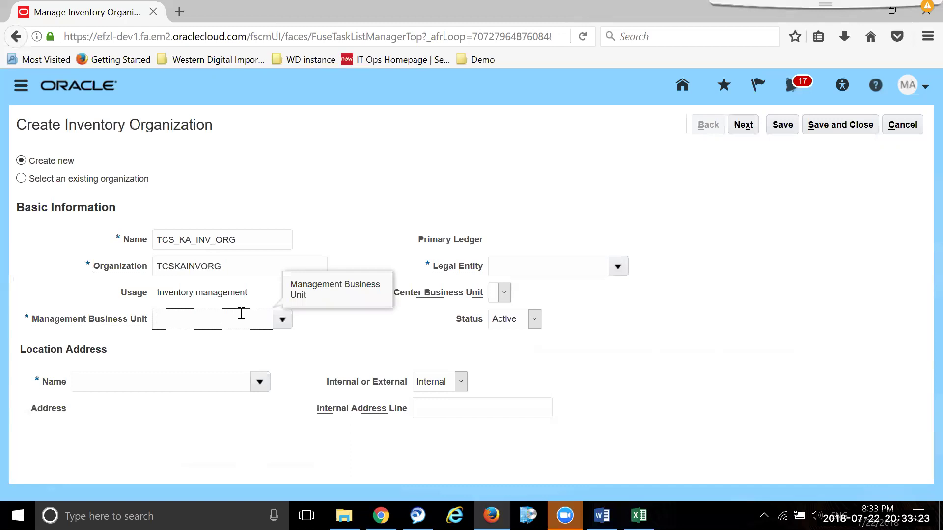
text(TCS)
key(Tab)
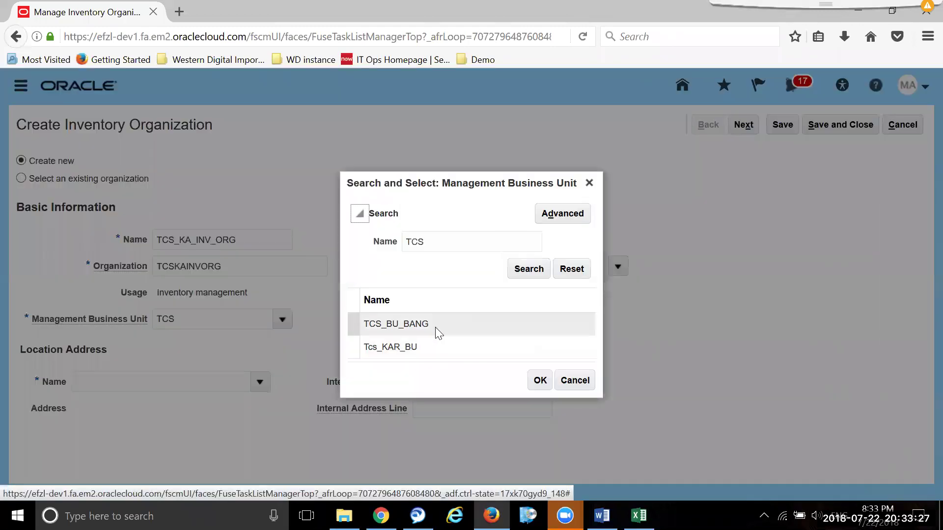
click(434, 327)
- Confirm TCS_BU_BANG and set the legal entity to Demo_001
click(532, 381)
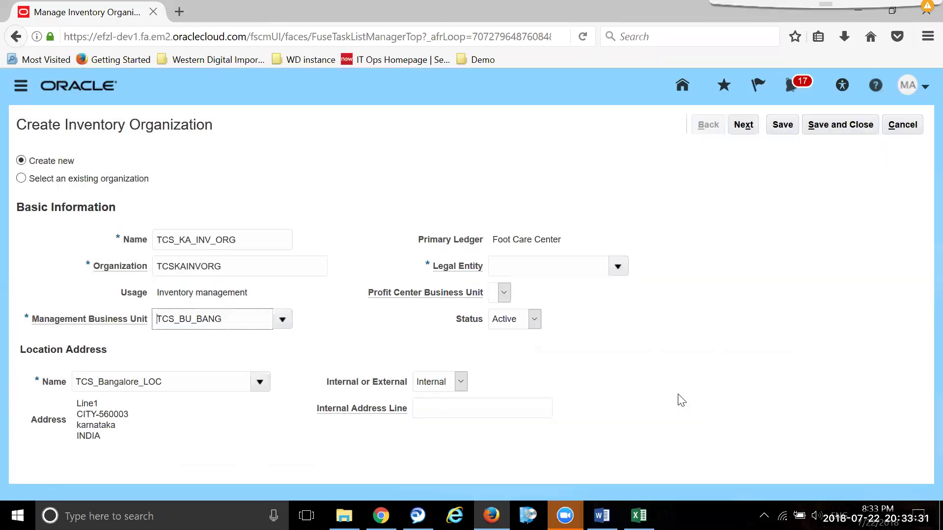
click(617, 267)
click(588, 296)
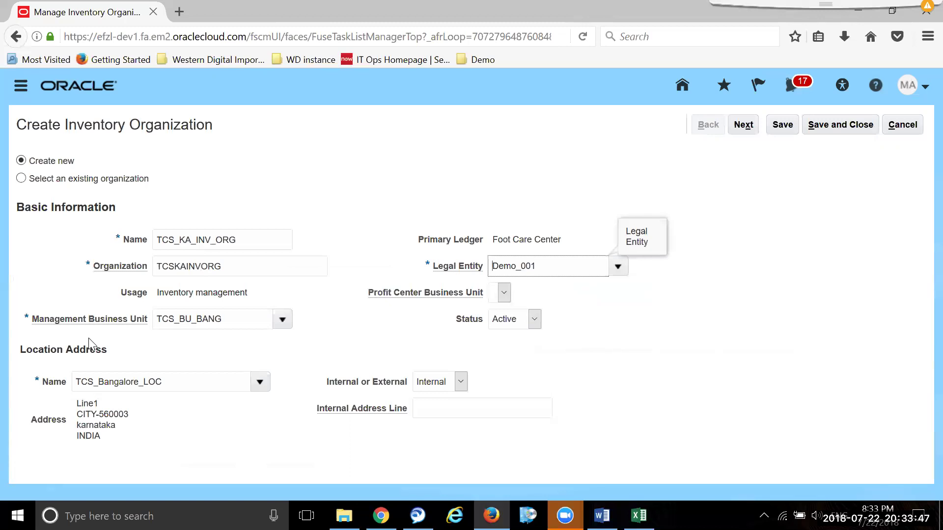
- Replace the location with TCS_KA_INV_LOC and continue to the organization parameters
drag(99, 382, 69, 381)
click(186, 386)
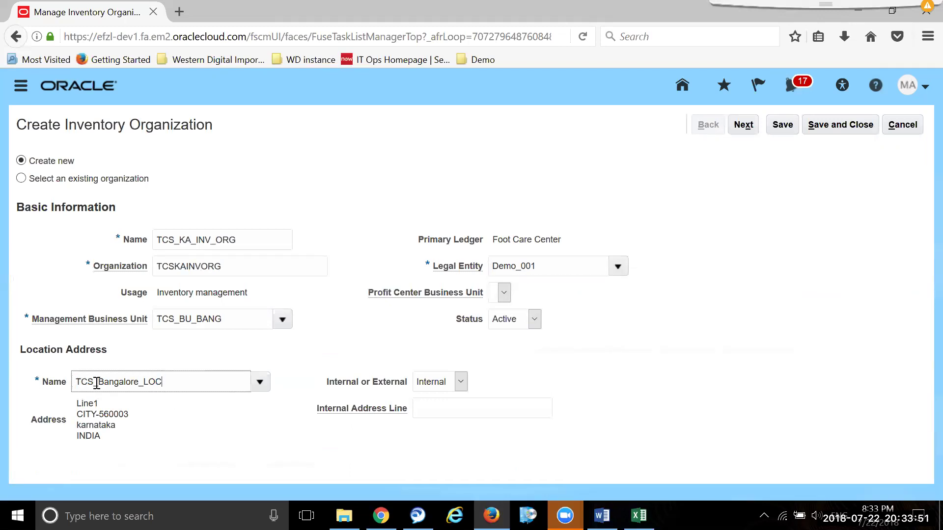
double_click(97, 382)
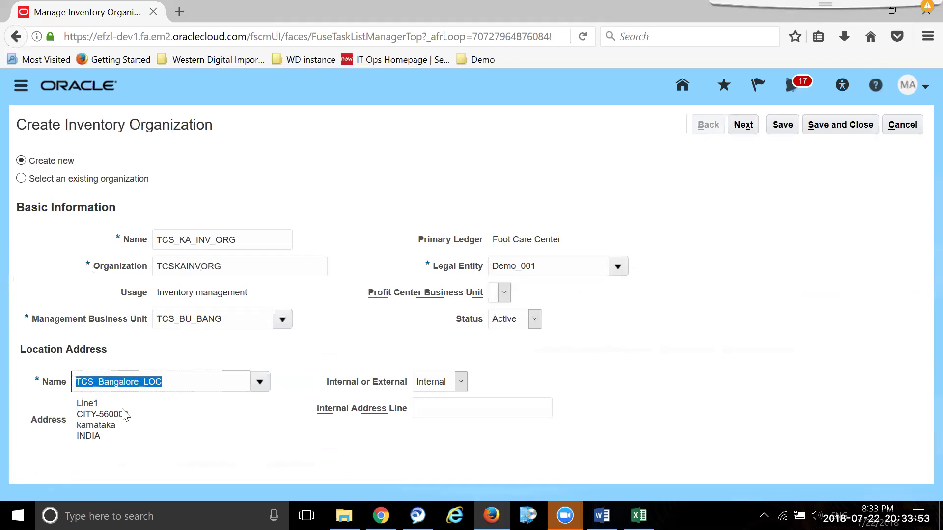
text(tcs)
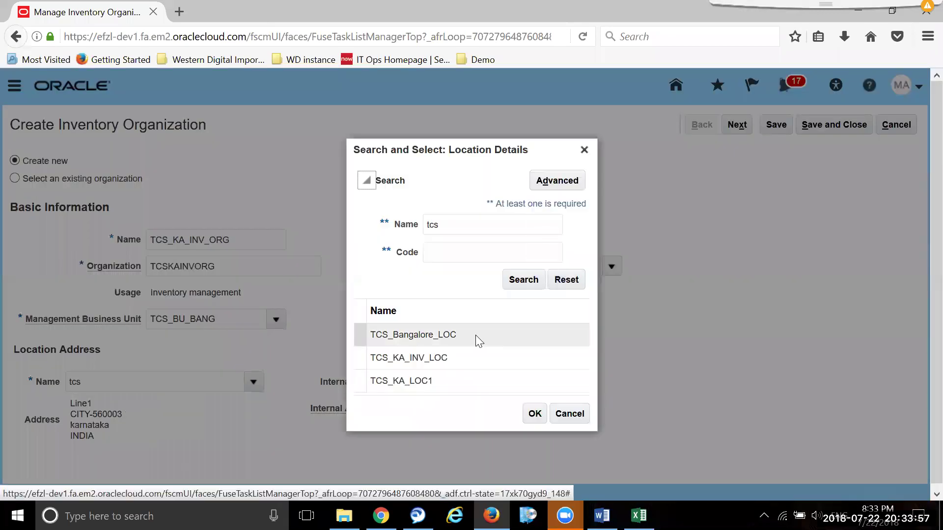
click(471, 350)
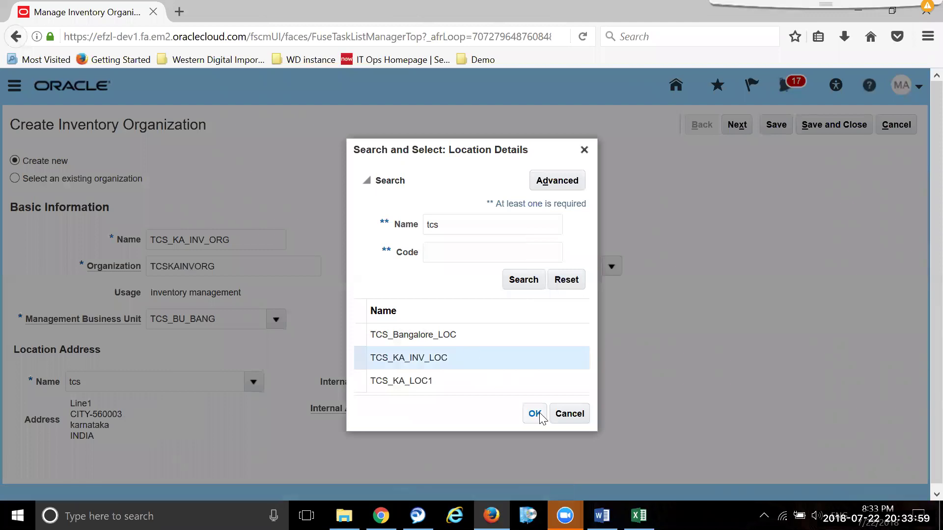
click(534, 413)
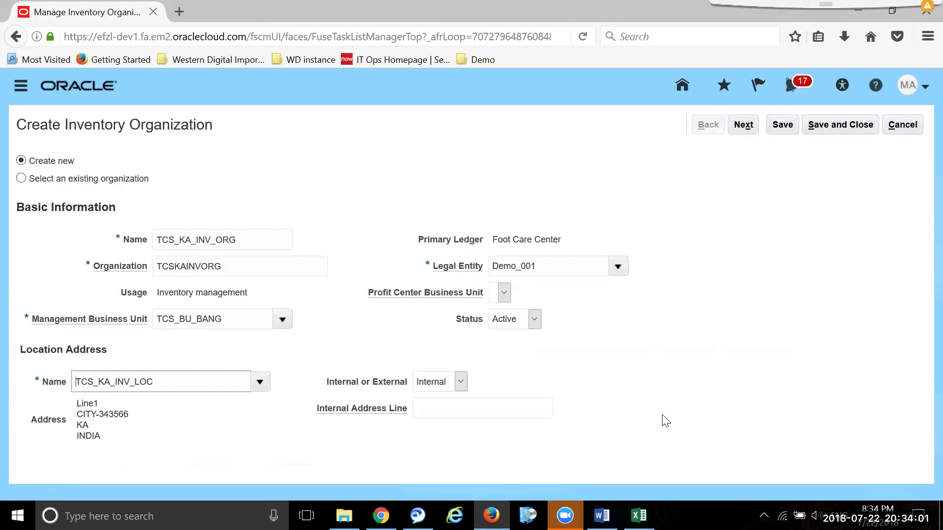
click(744, 126)
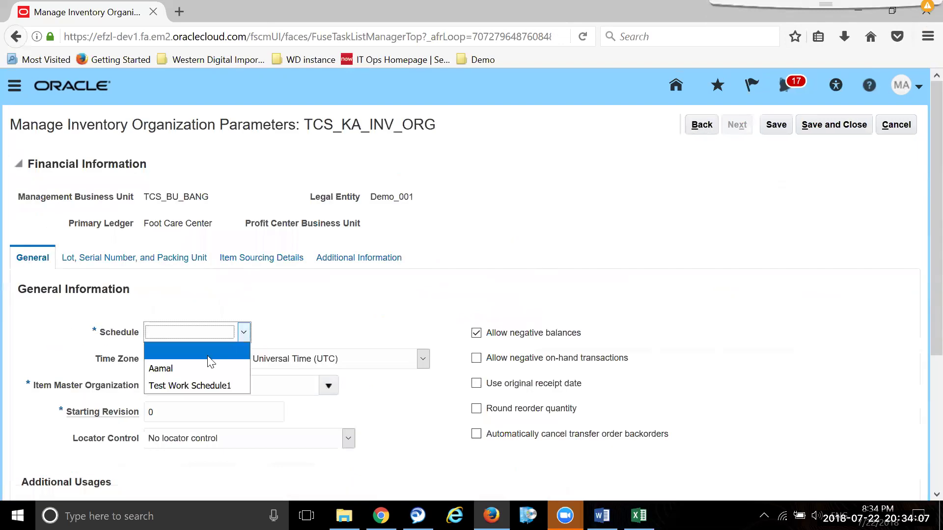
- Set the schedule to Aamal and make TCS_KA_INV_ORG its own item master organization
click(206, 368)
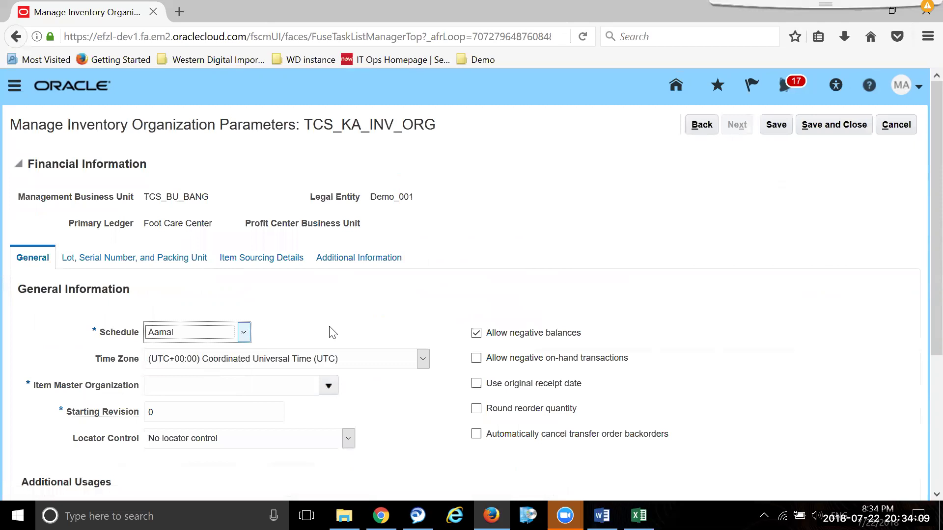
click(328, 387)
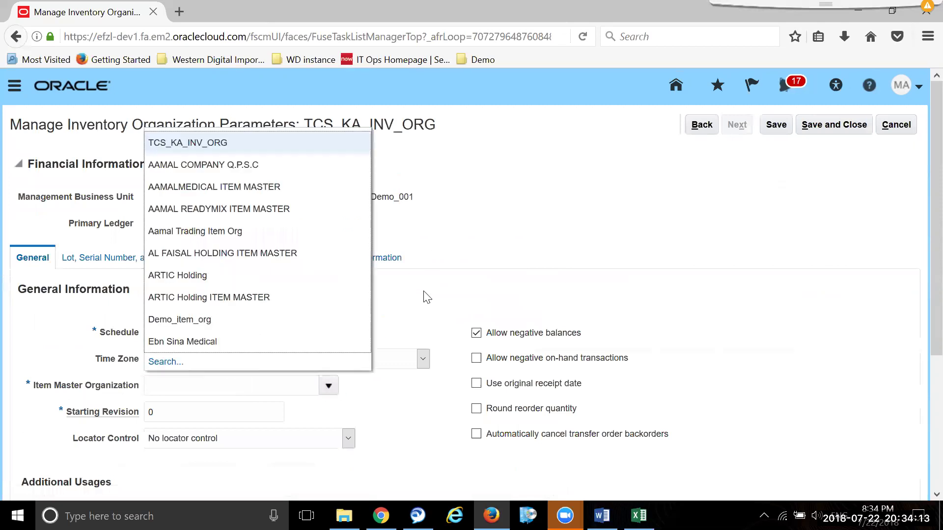
click(214, 143)
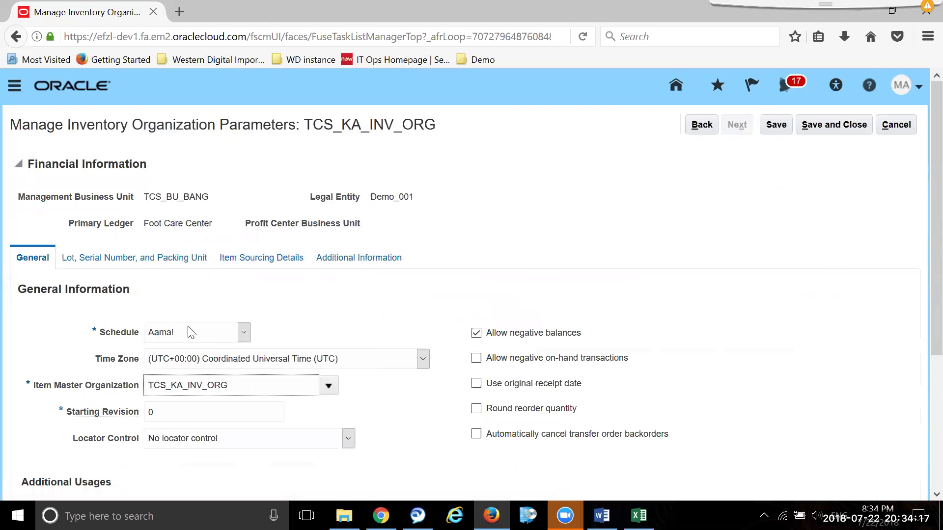
scroll(172, 275, down, 5)
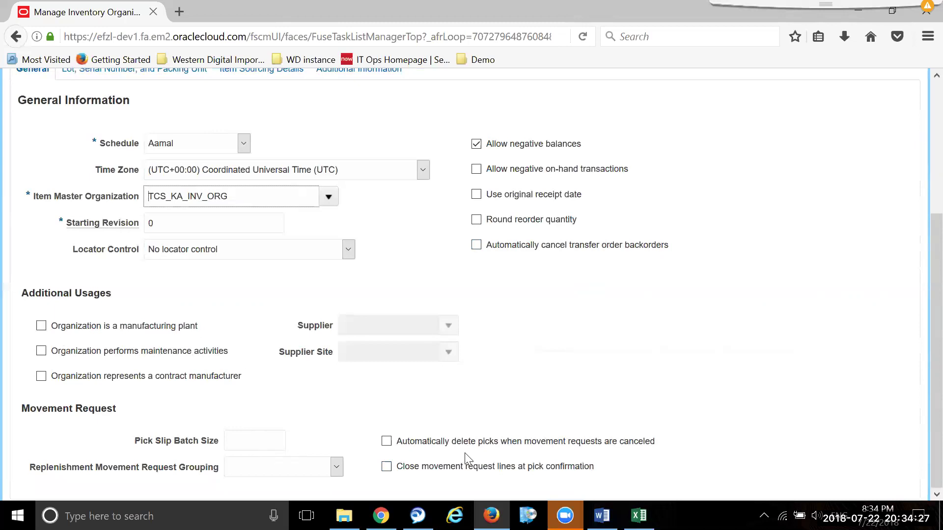
scroll(570, 442, up, 4)
- Make lots unique across items and serials unique within inventory items, generated at item level
click(144, 260)
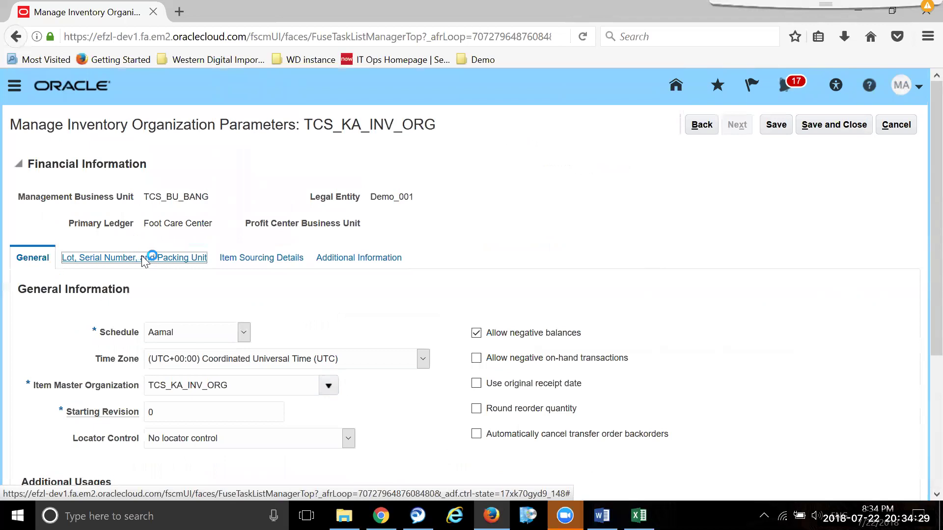
click(227, 319)
click(213, 353)
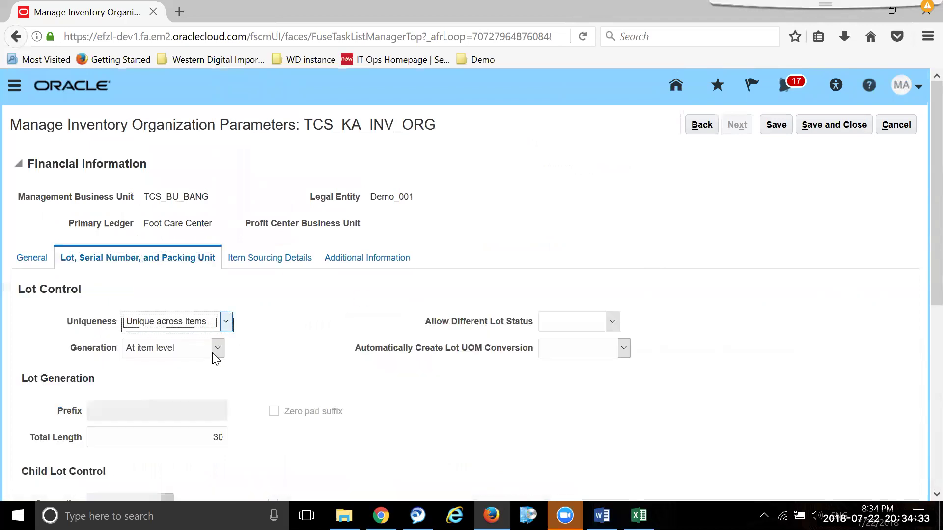
scroll(290, 339, down, 3)
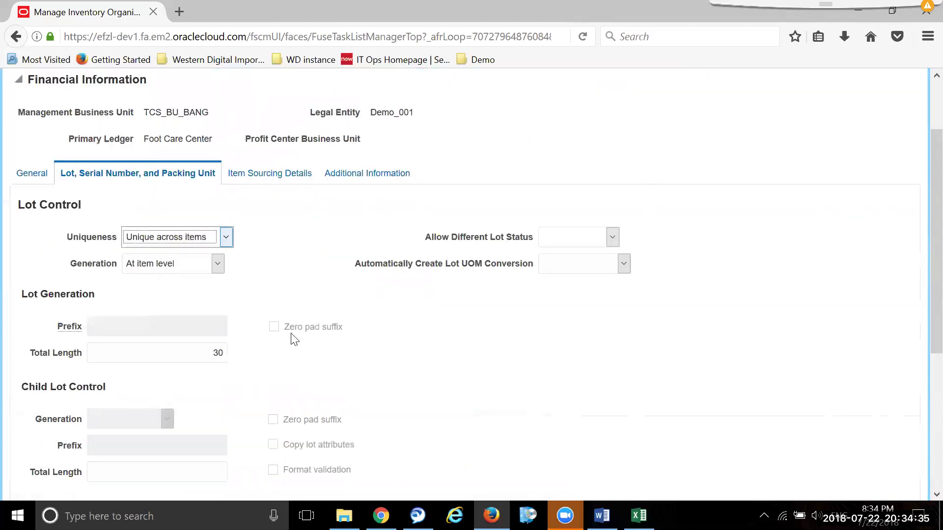
scroll(294, 339, down, 5)
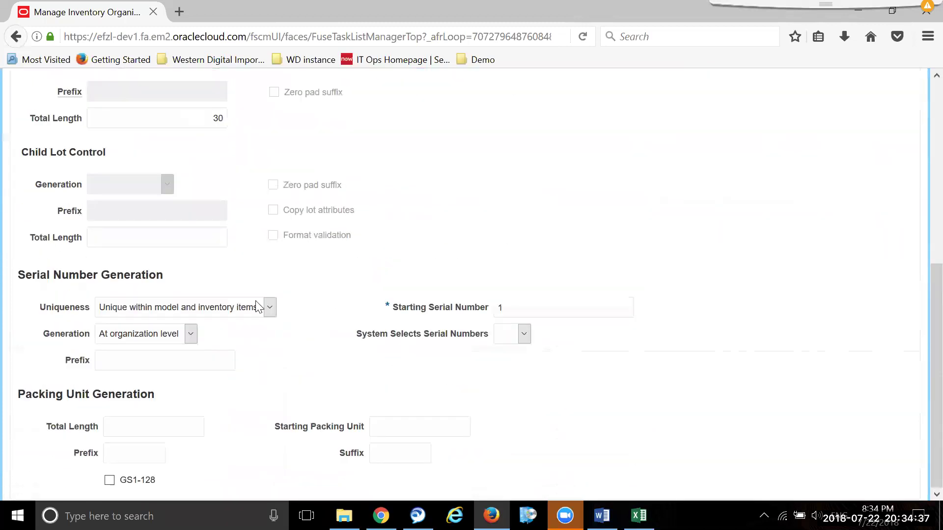
click(268, 307)
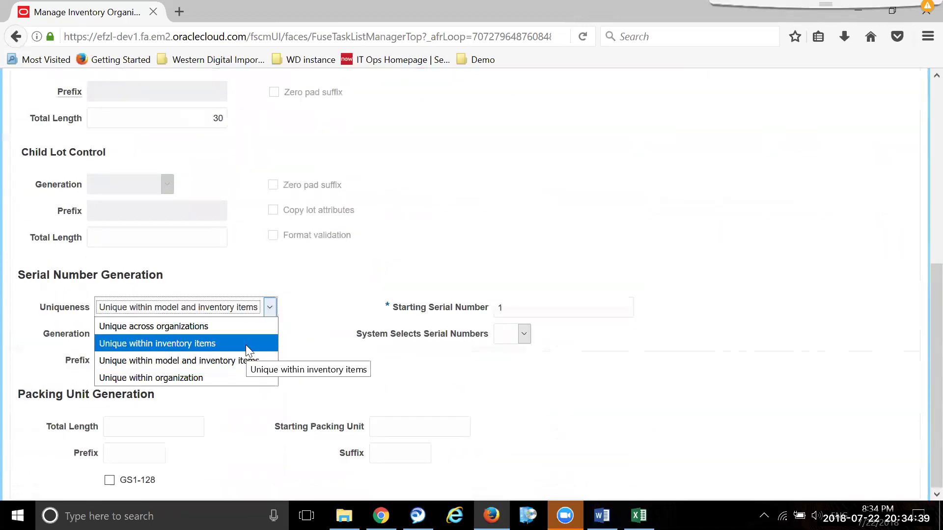
click(245, 344)
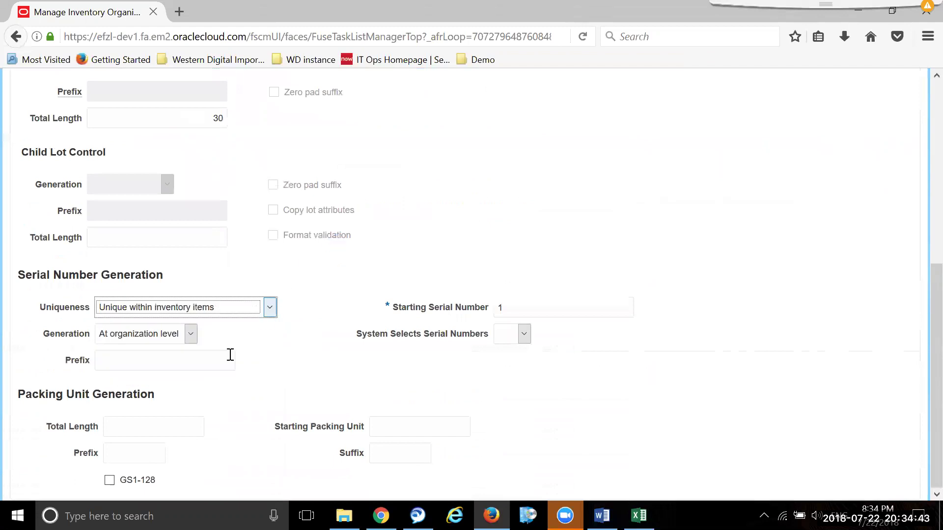
click(192, 337)
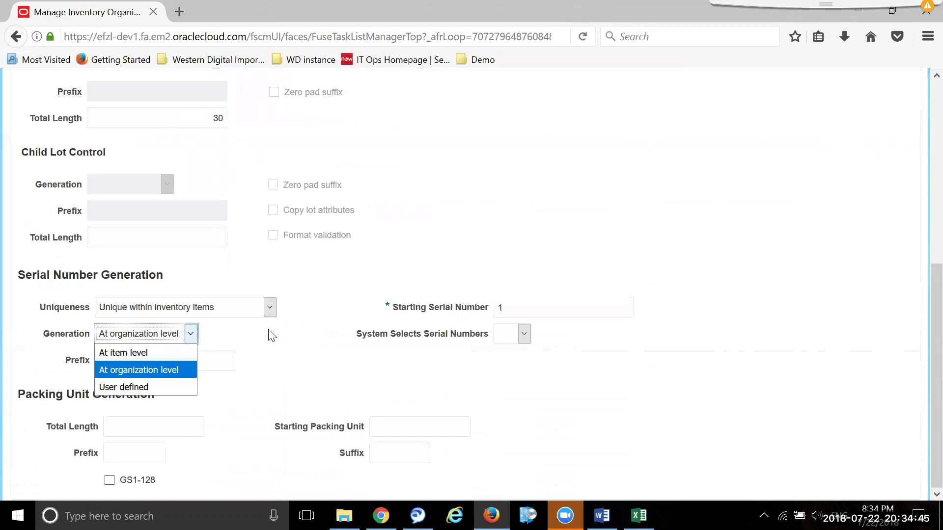
click(121, 351)
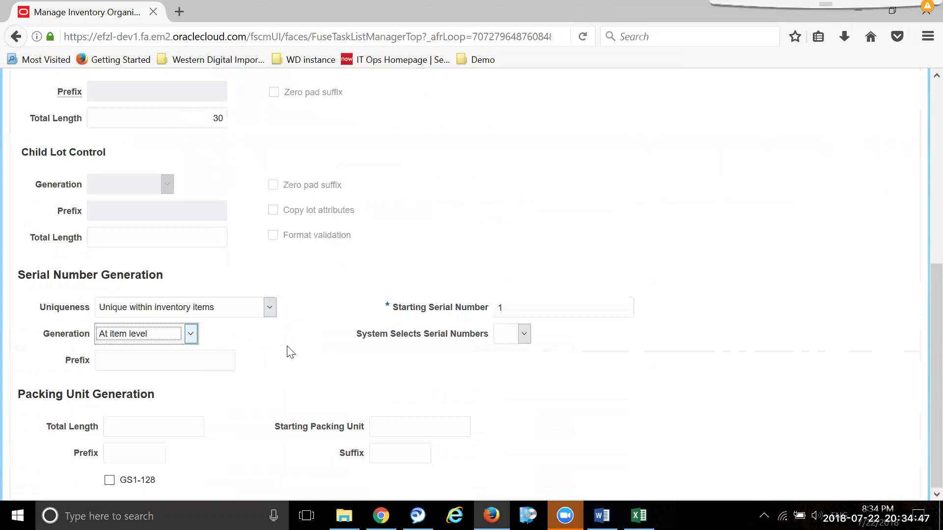
- Set the picking rule to Rotate stock and save the organization parameters
scroll(289, 352, up, 10)
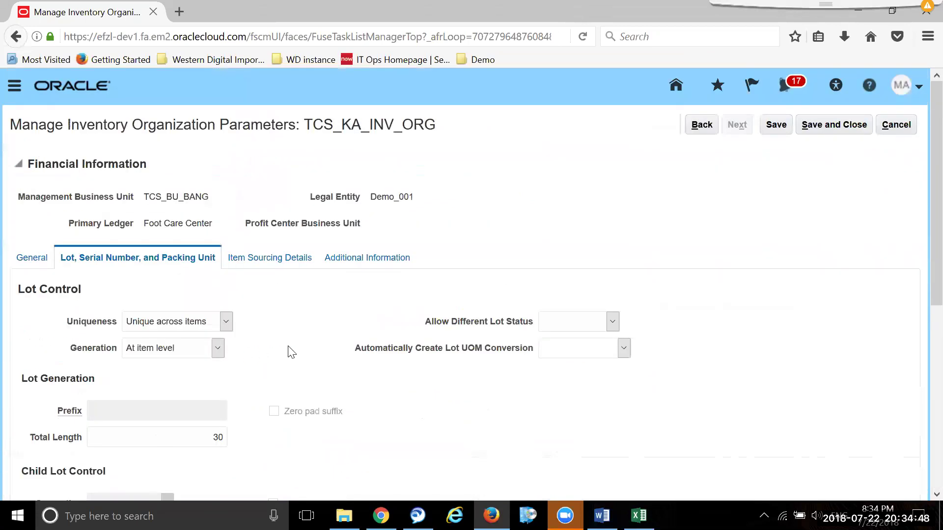
click(282, 259)
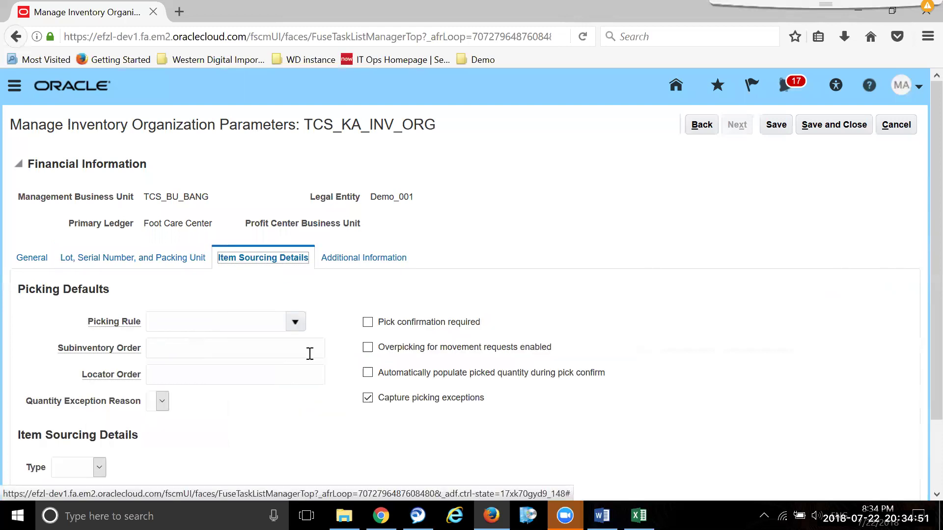
click(294, 323)
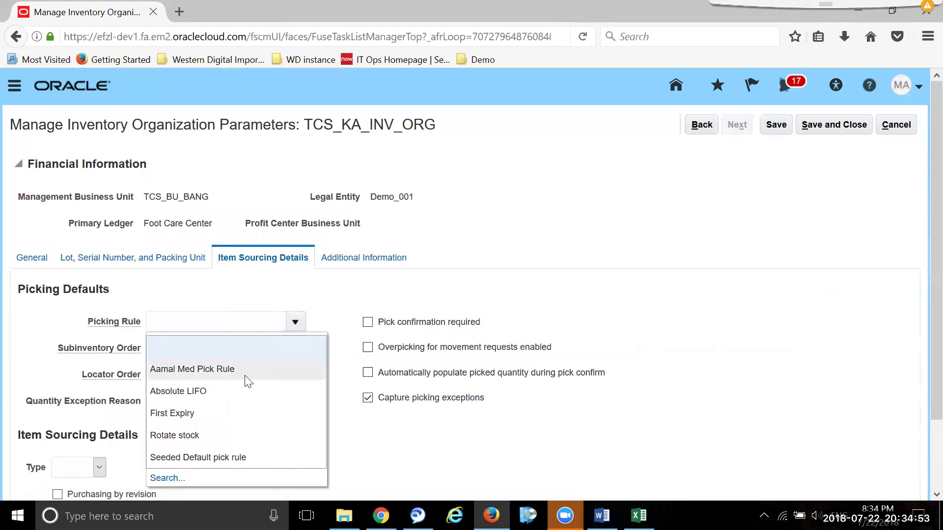
click(231, 436)
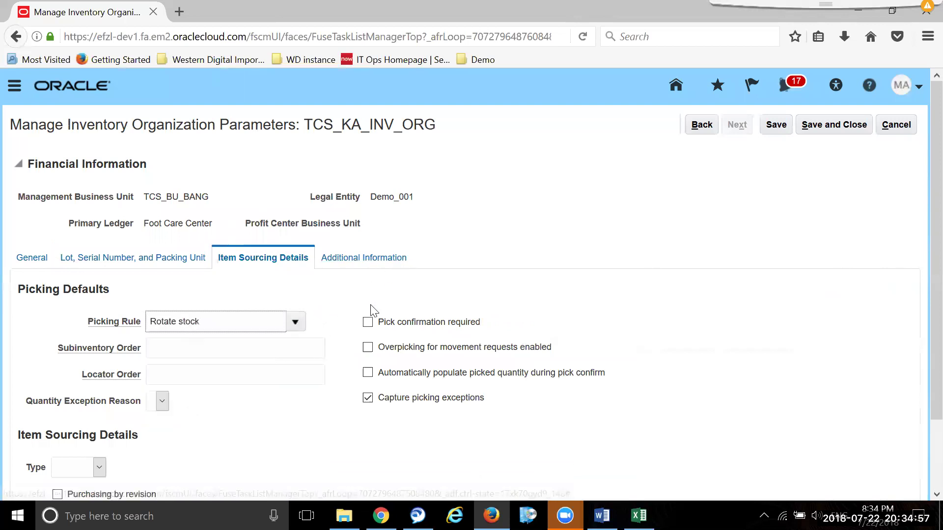
click(388, 259)
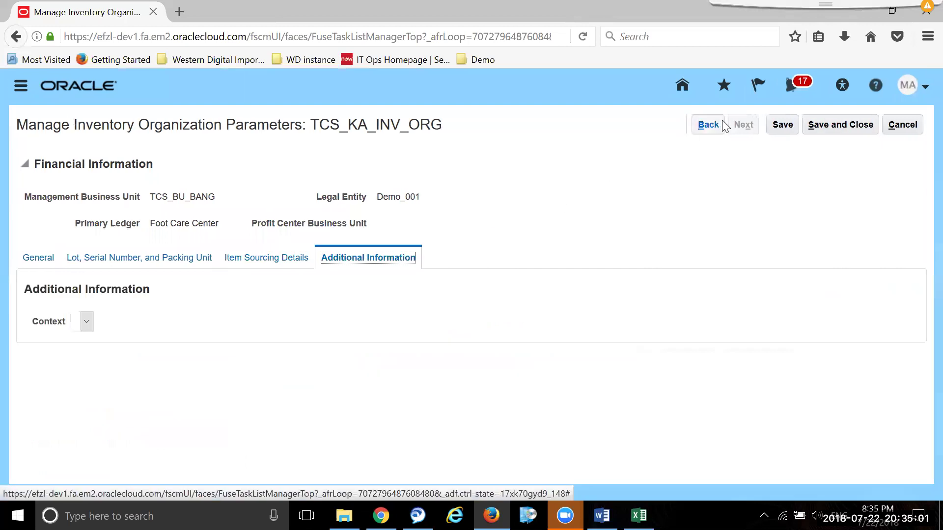
click(783, 125)
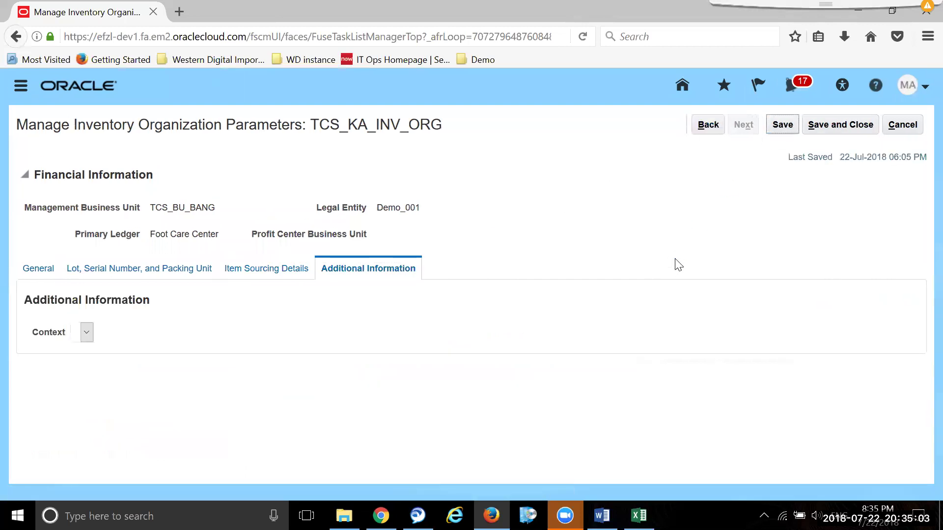
- Save the parameters, then search 'tcs' and reopen TCS_KA_INV_ORG's parameters
click(841, 125)
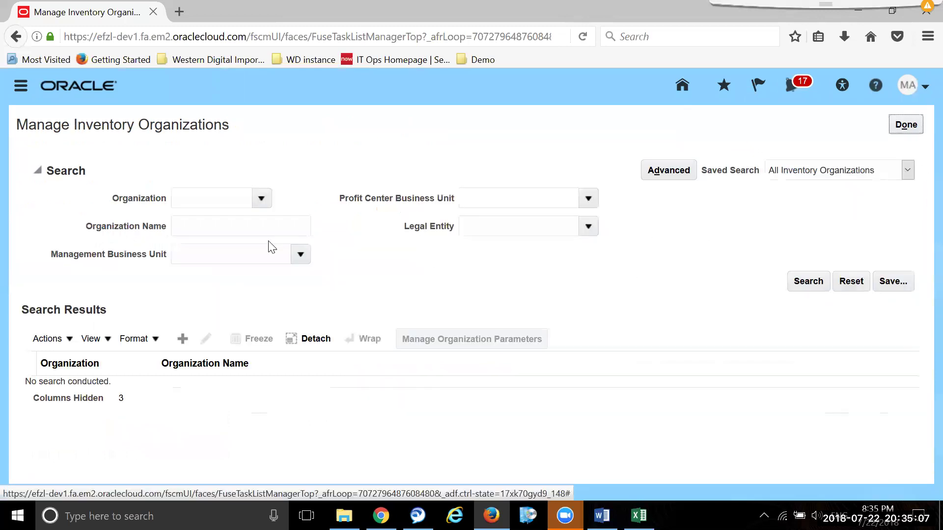
click(220, 223)
text(tcs)
click(809, 281)
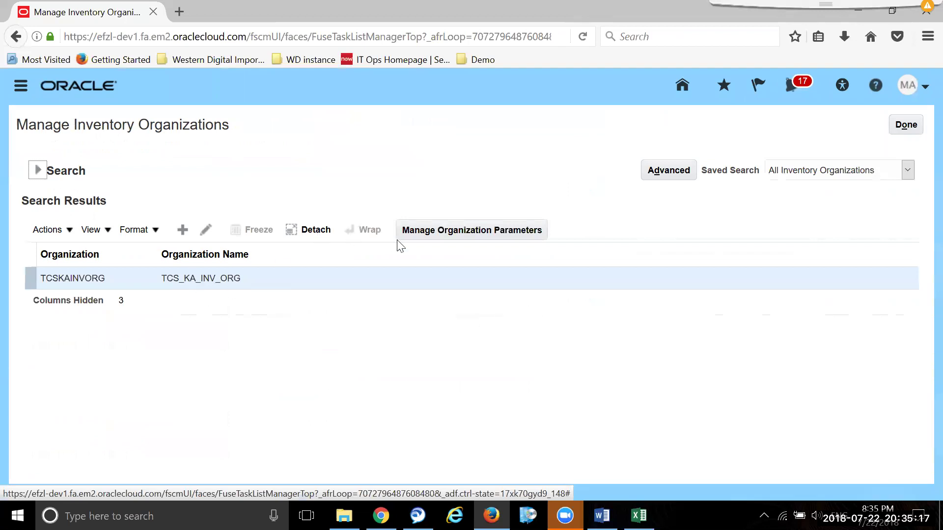
click(454, 231)
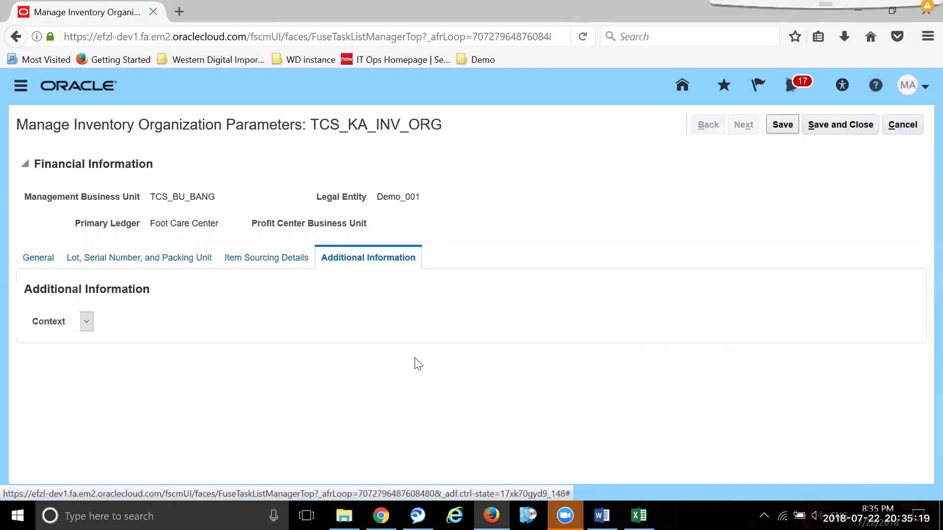
- Recheck TCS_KA_INV_ORG's item sourcing and lot and serial settings
click(278, 258)
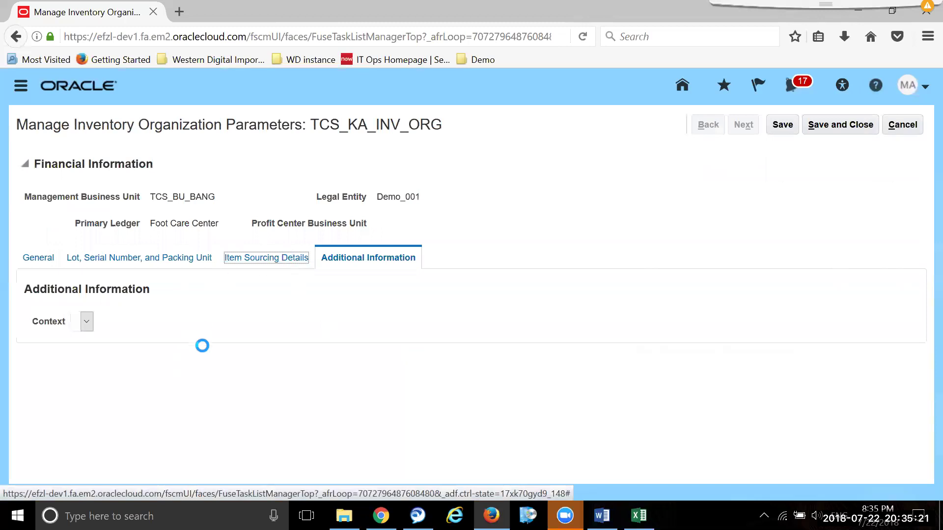
click(132, 258)
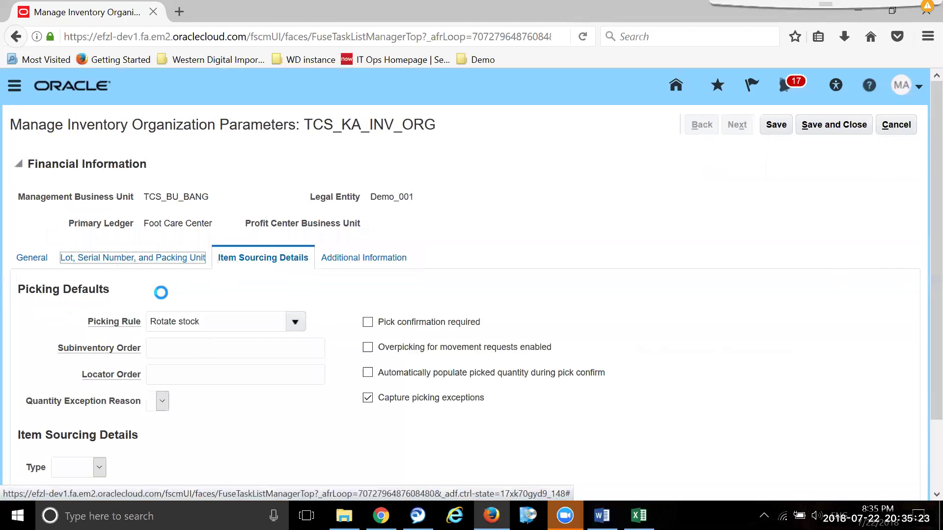
scroll(177, 297, down, 6)
scroll(158, 297, up, 5)
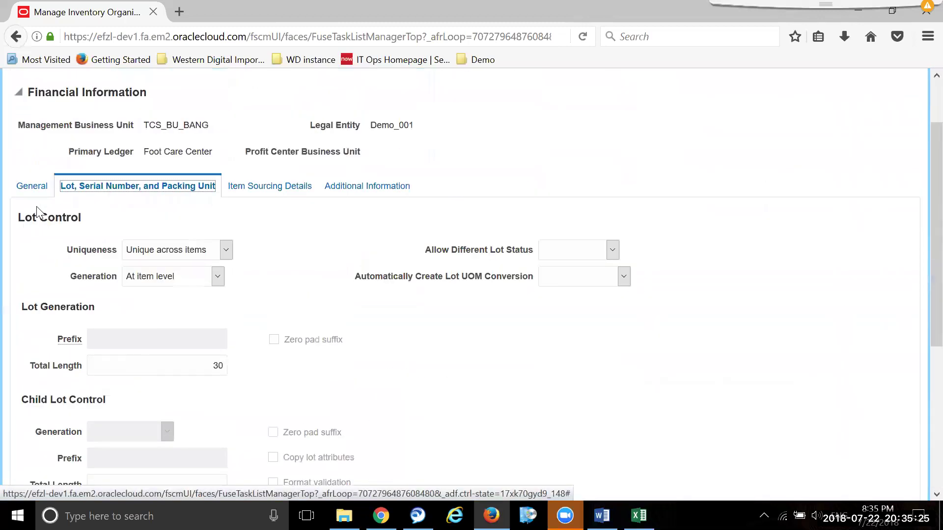
- Keep No locator control in the General settings and save and close the parameters
click(32, 187)
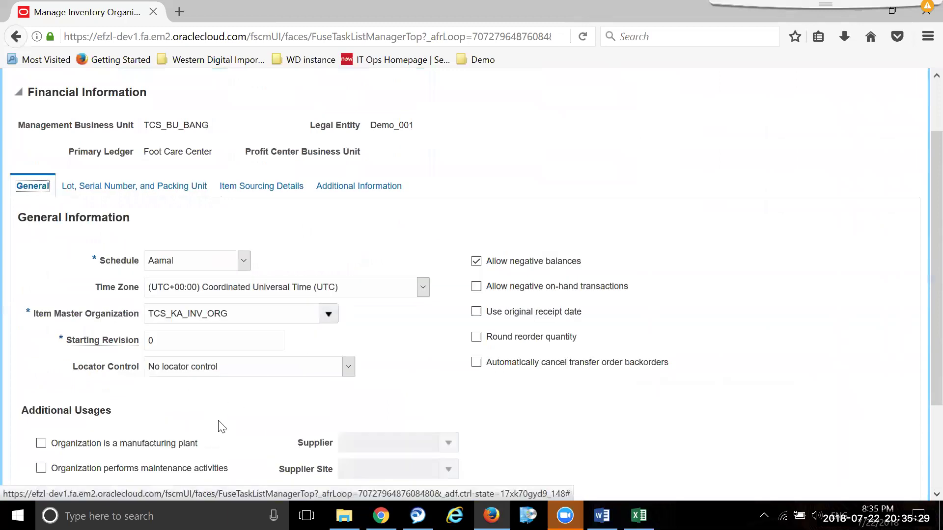
click(348, 367)
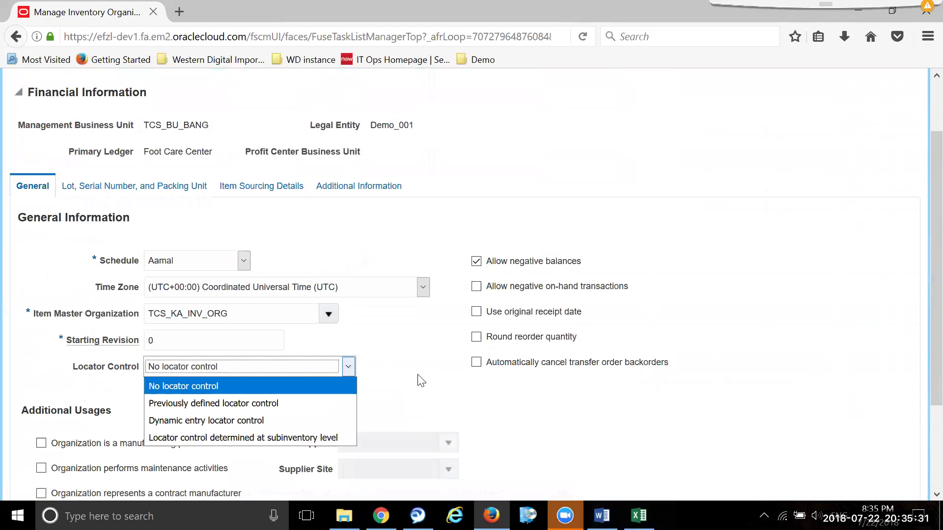
click(420, 381)
scroll(268, 377, down, 3)
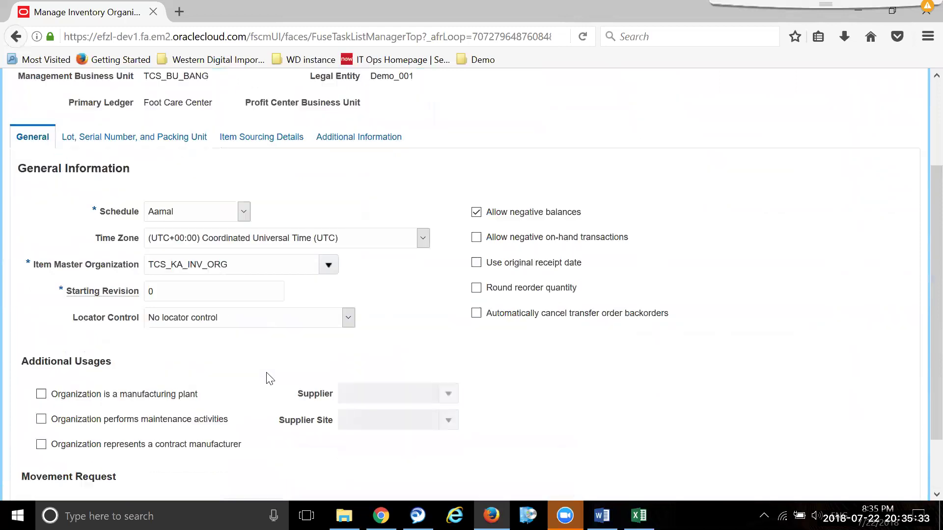
scroll(273, 398, up, 4)
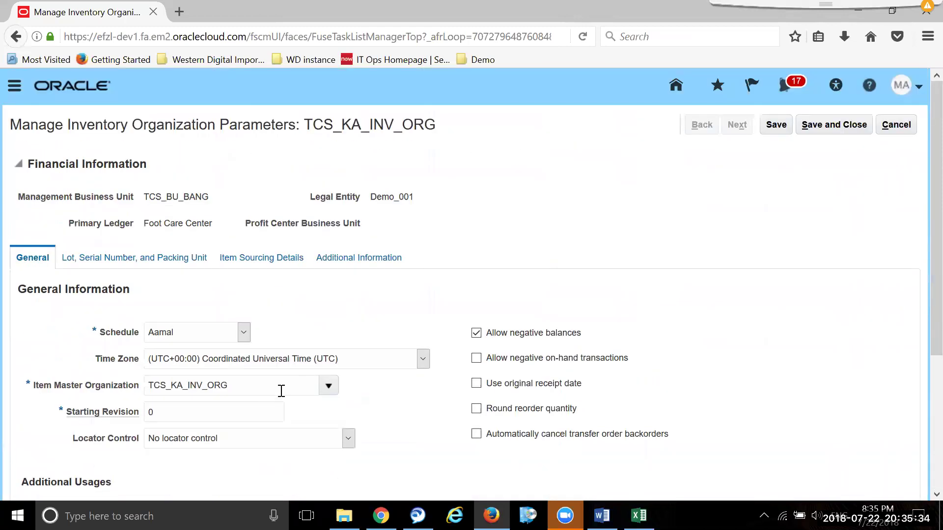
click(833, 125)
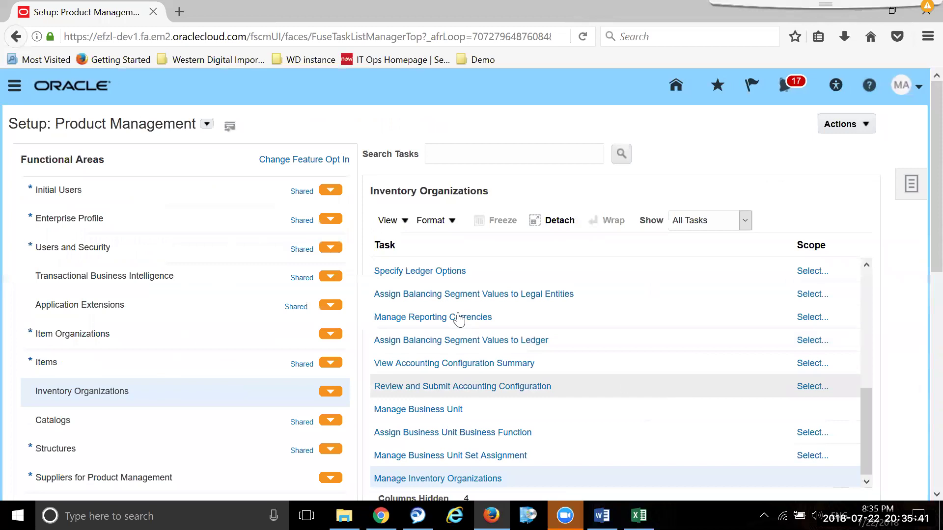
- Search setup tasks for 'Manage sub' and launch Manage Subinventories and Locators
click(916, 190)
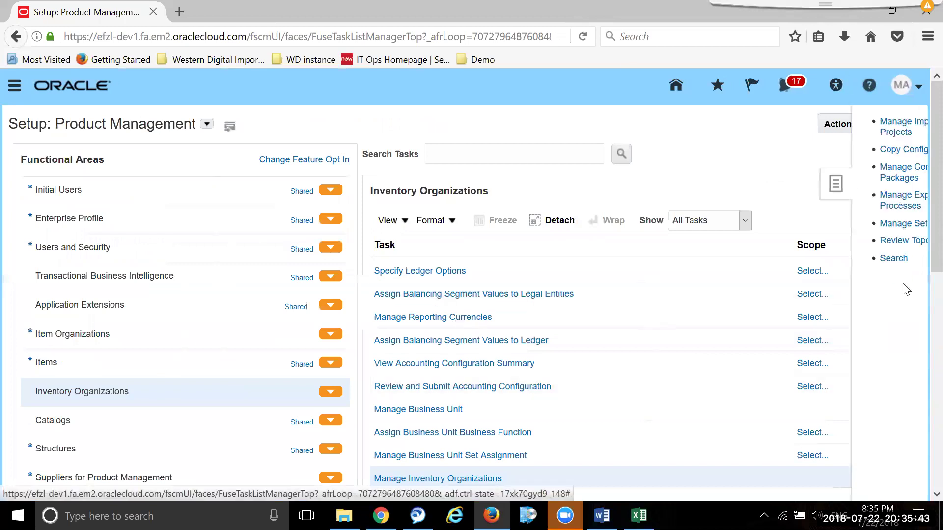
click(819, 259)
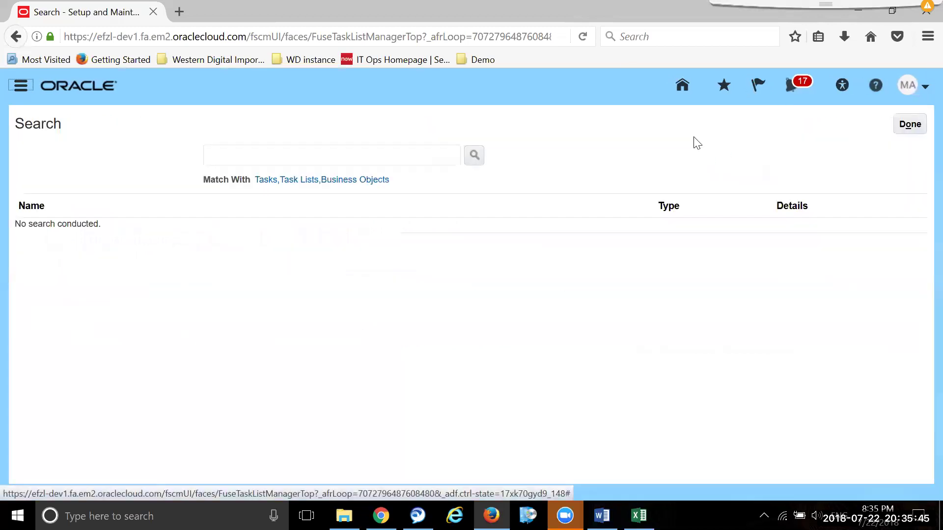
click(276, 161)
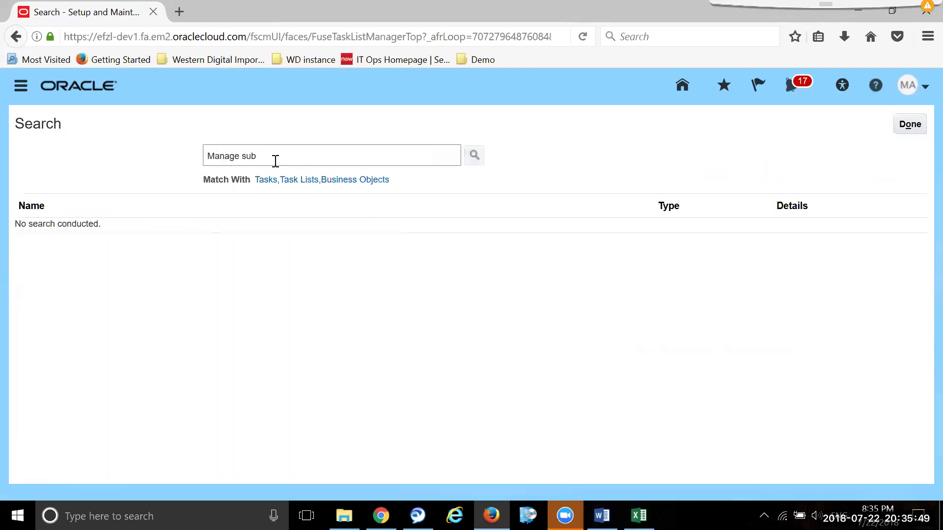
text(Manage sub)
key(Return)
click(139, 230)
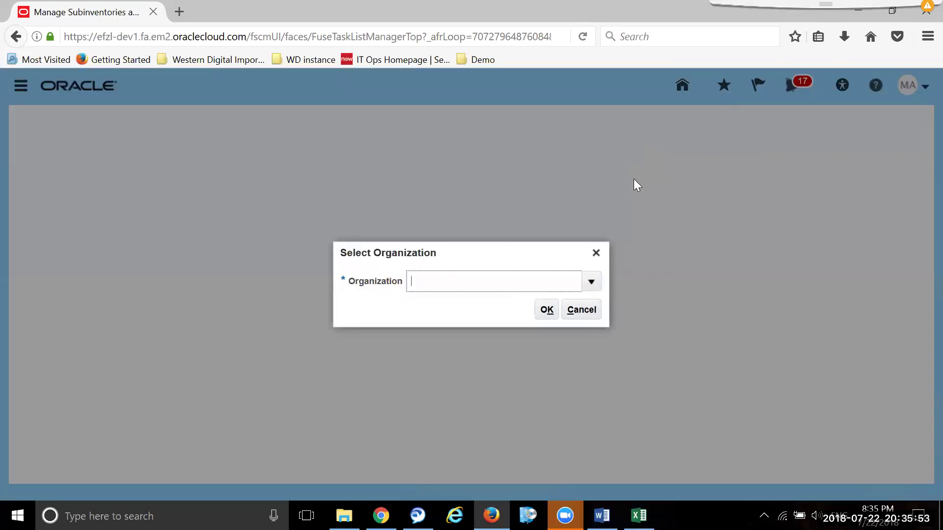
- Choose DEMOINVORG as the organization and list its subinventories
click(592, 283)
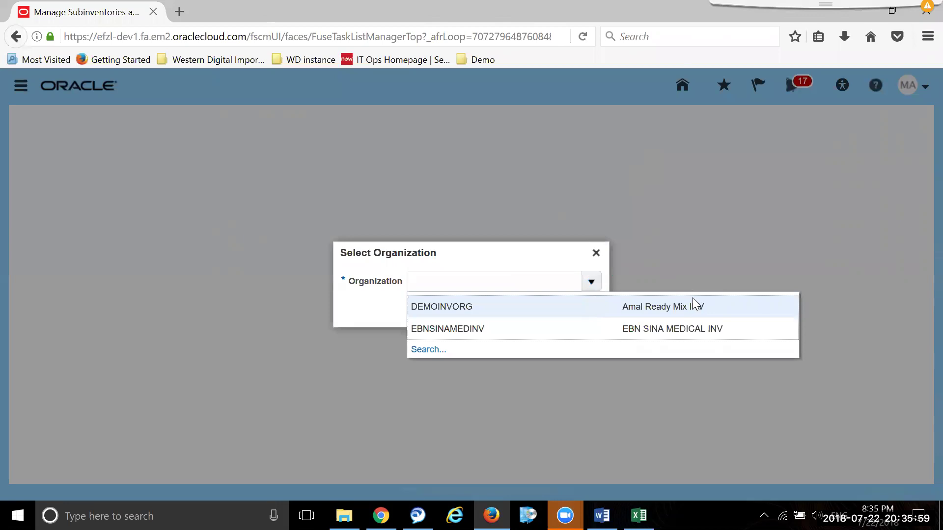
click(422, 350)
click(595, 297)
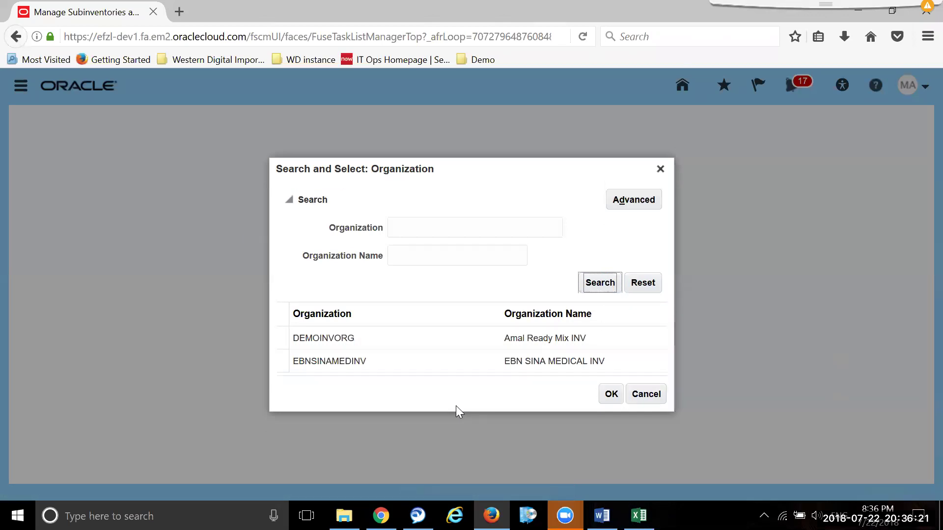
click(417, 343)
click(614, 395)
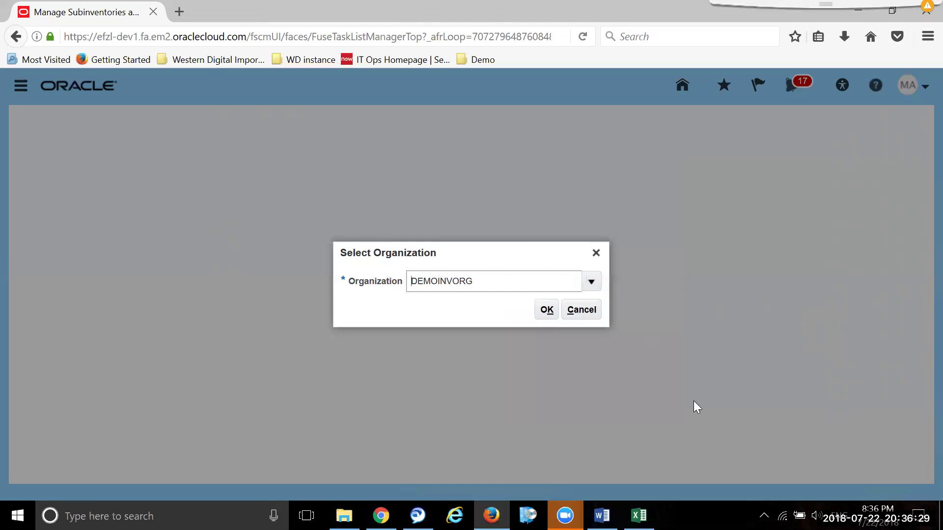
click(542, 310)
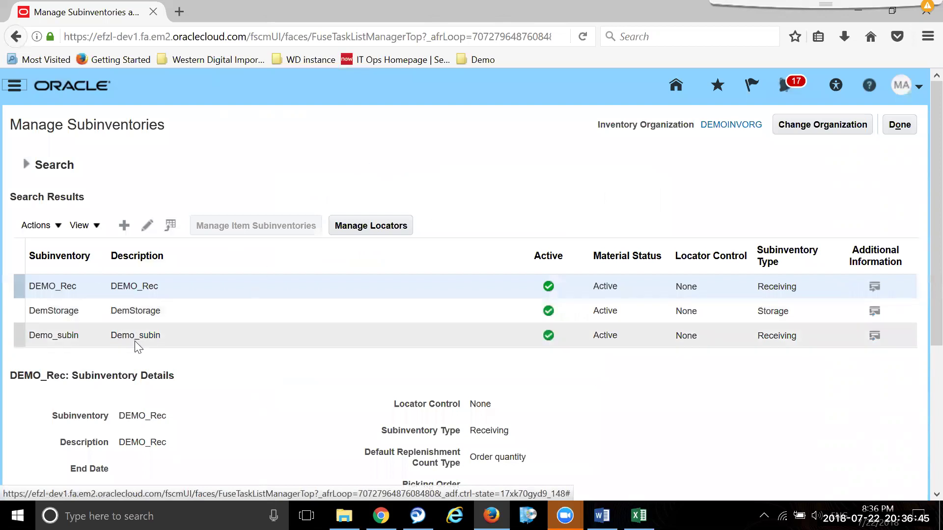
click(125, 226)
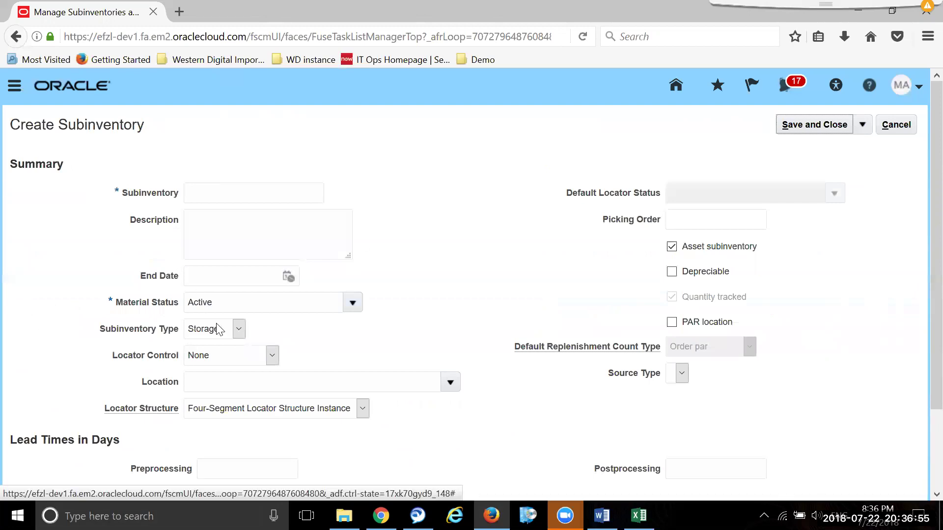
click(240, 335)
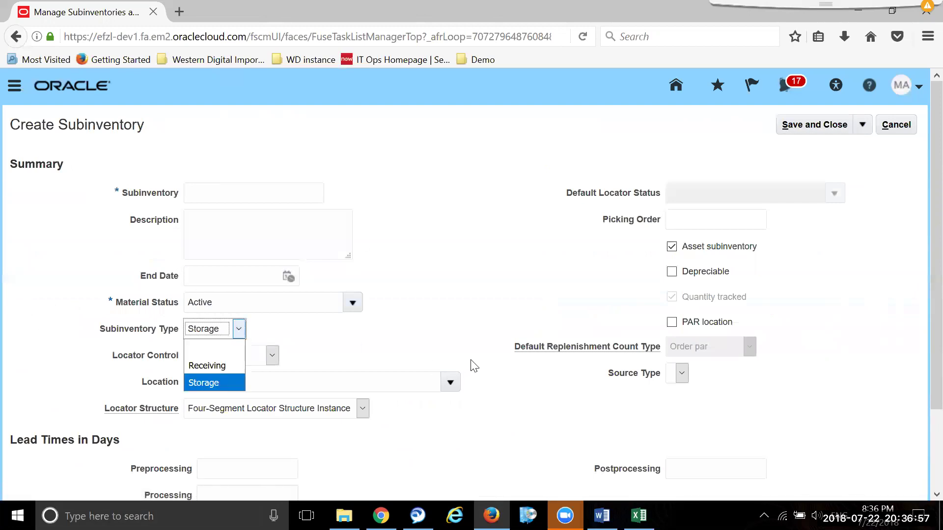
scroll(485, 360, down, 2)
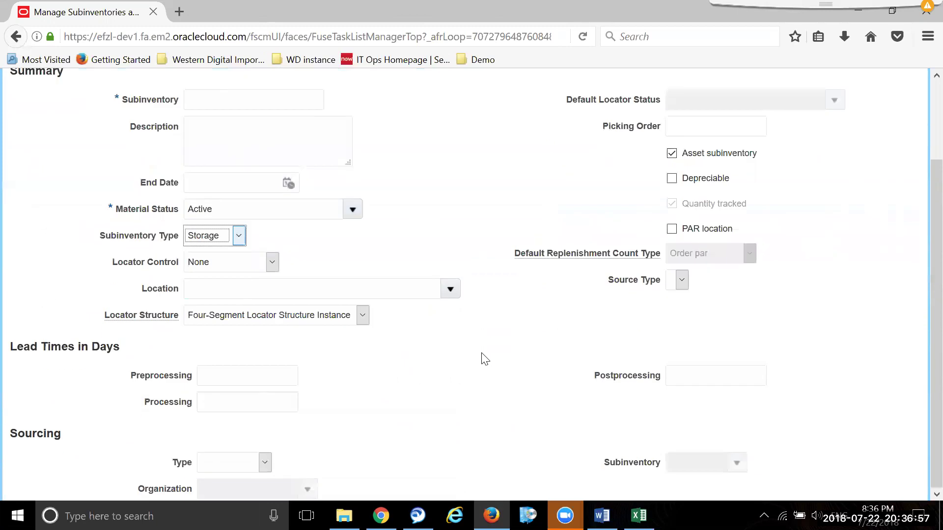
click(363, 316)
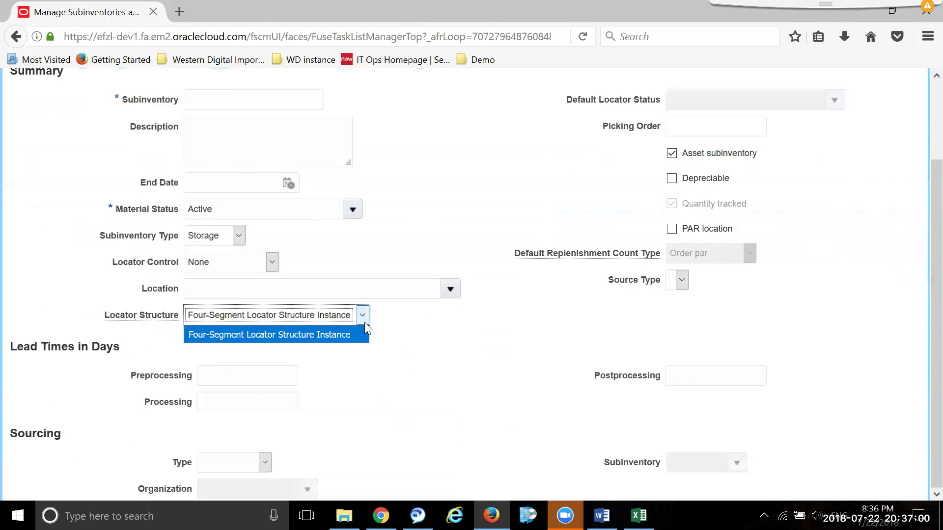
click(463, 337)
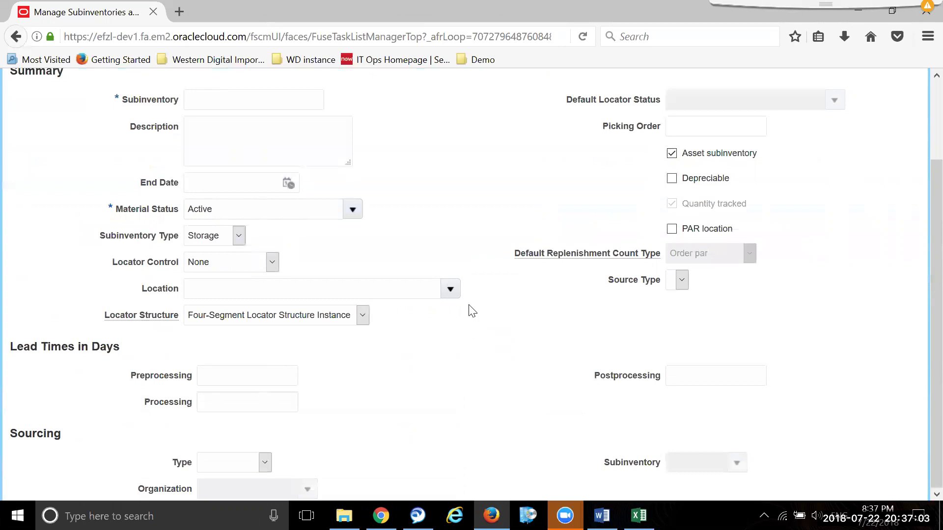
scroll(577, 344, up, 2)
click(896, 124)
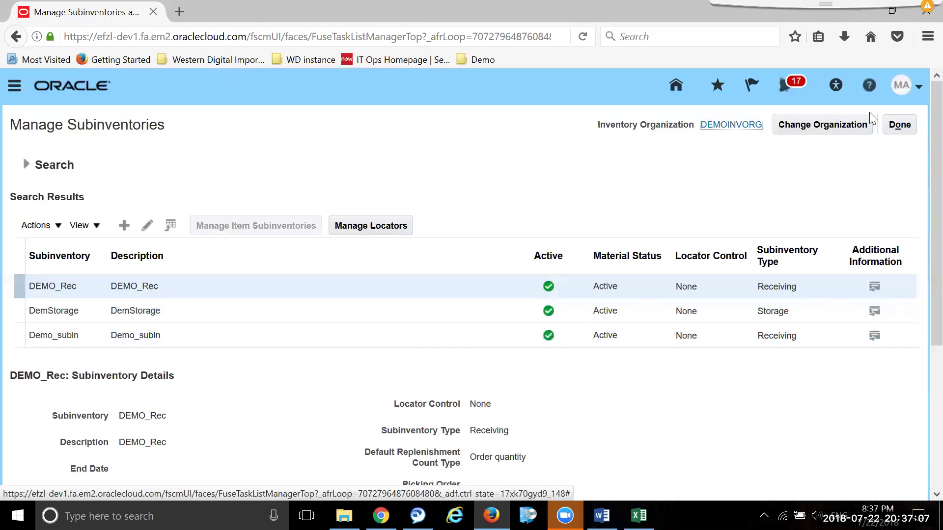
click(896, 126)
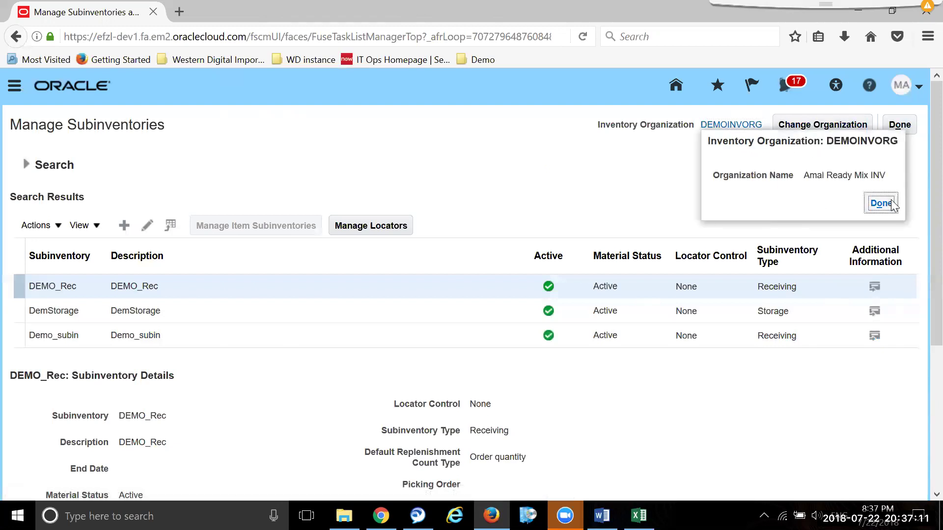
click(825, 124)
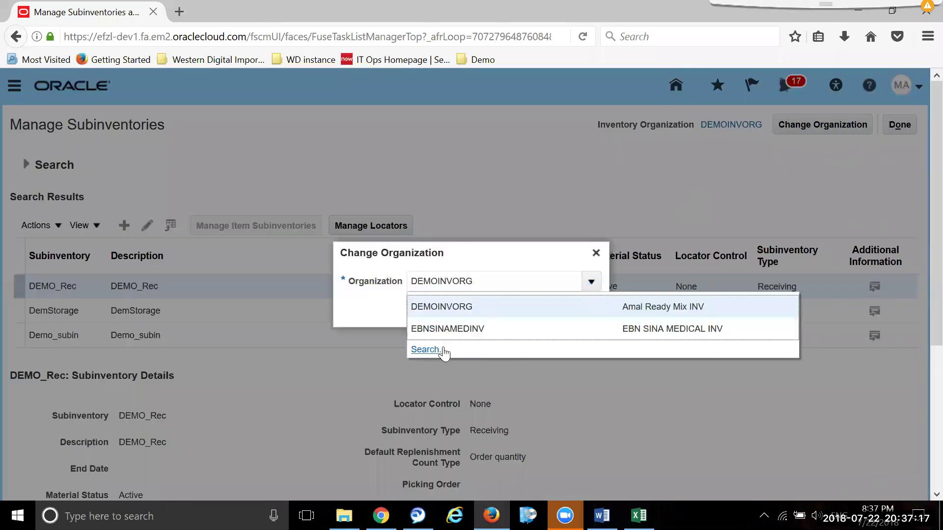
click(439, 349)
click(599, 295)
double_click(478, 244)
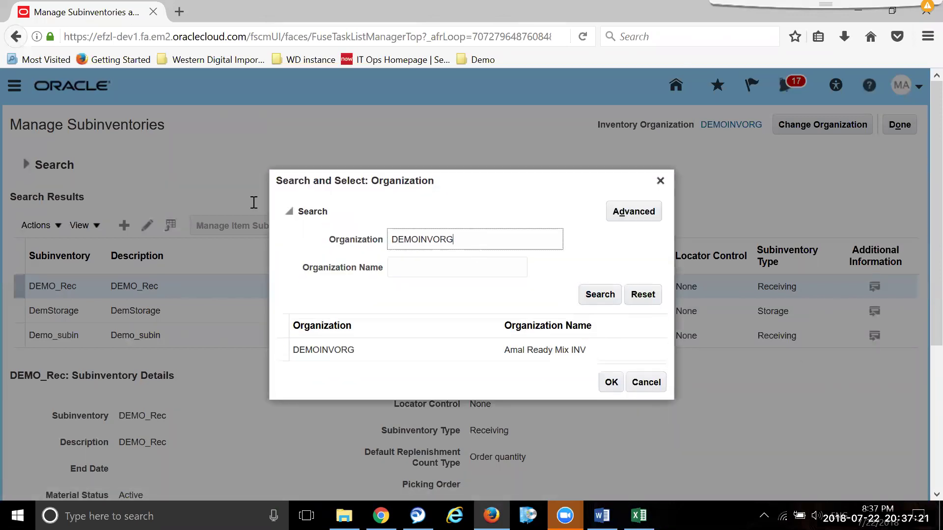
key(BackSpace)
click(598, 295)
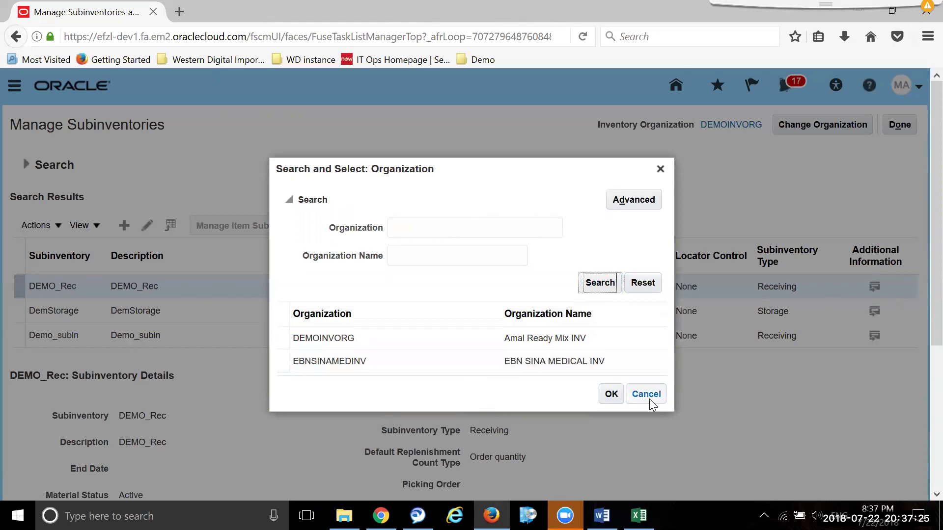
click(648, 405)
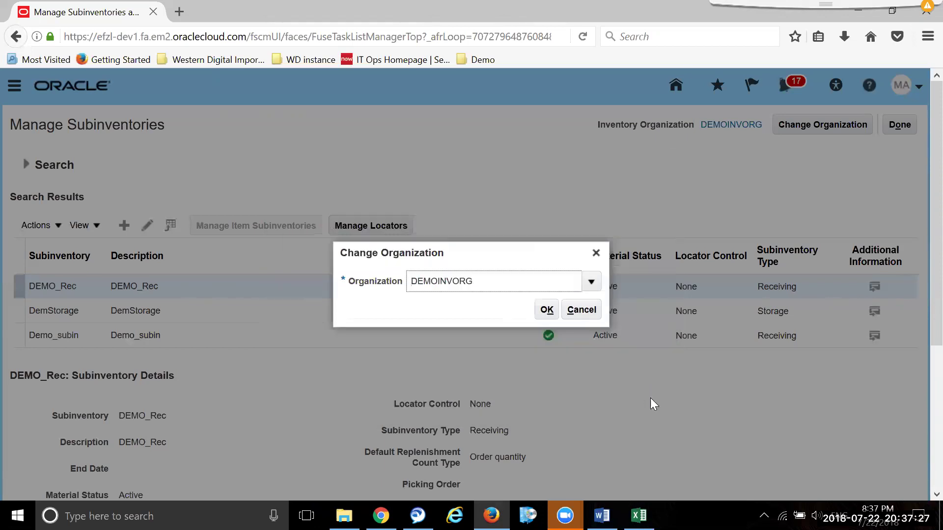
click(581, 309)
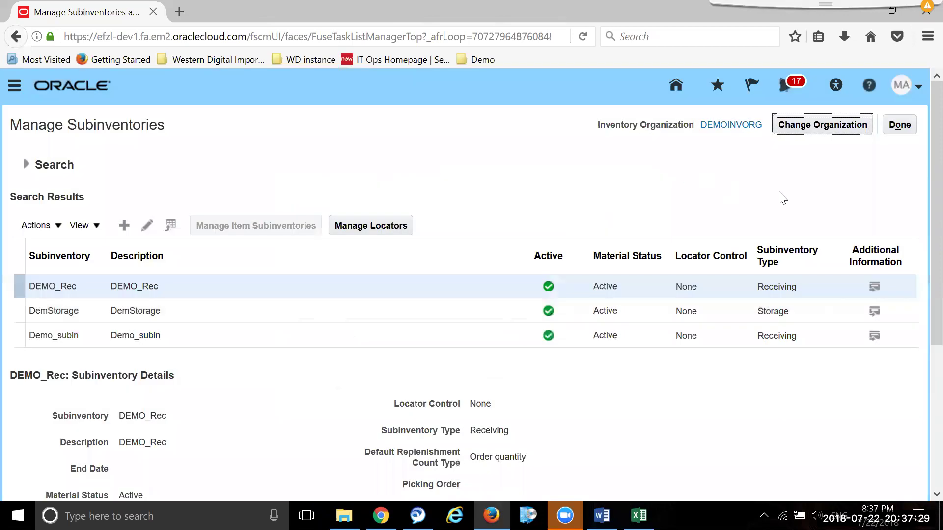
click(900, 124)
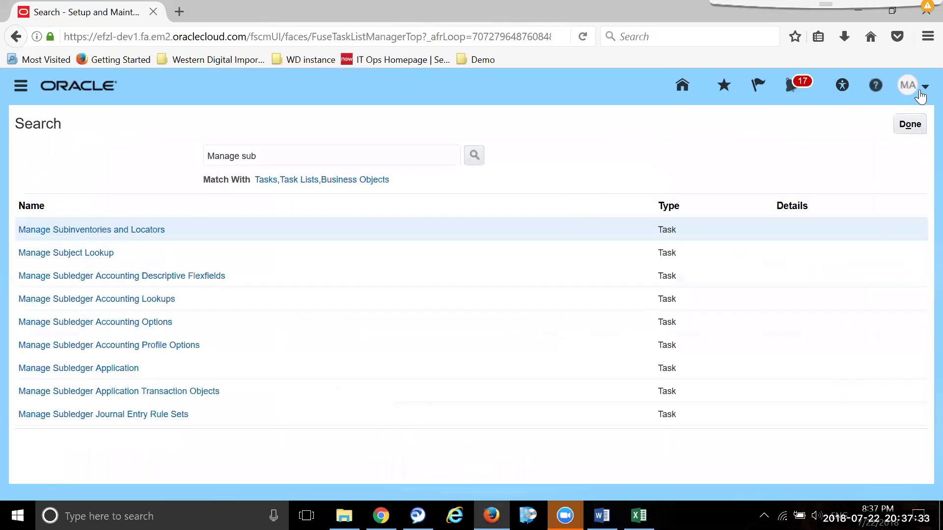
- Switch the setup offering to Product Management and launch Manage Item Classes under Items
click(913, 126)
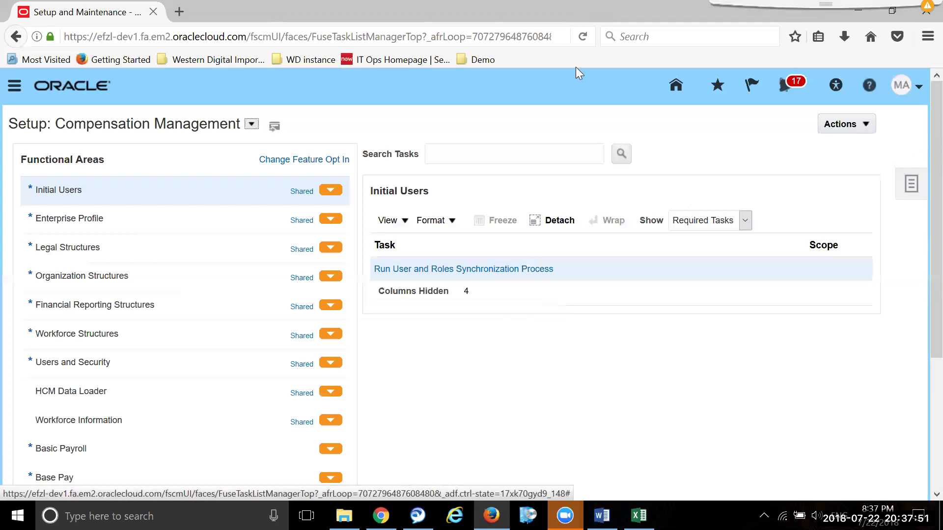
click(251, 124)
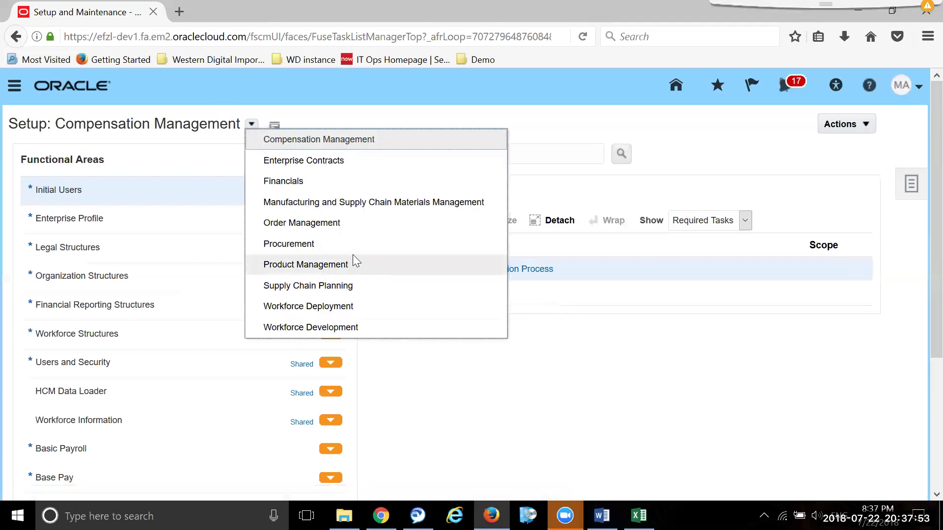
click(354, 264)
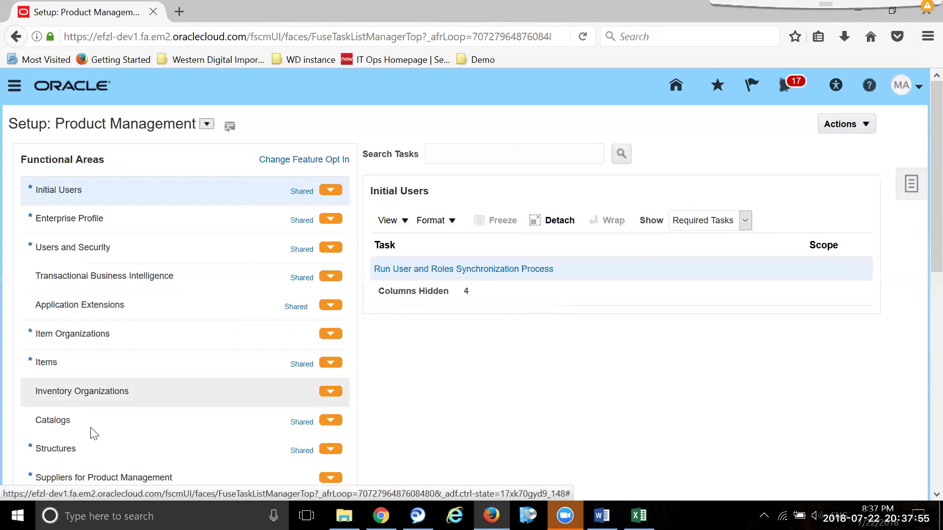
click(115, 368)
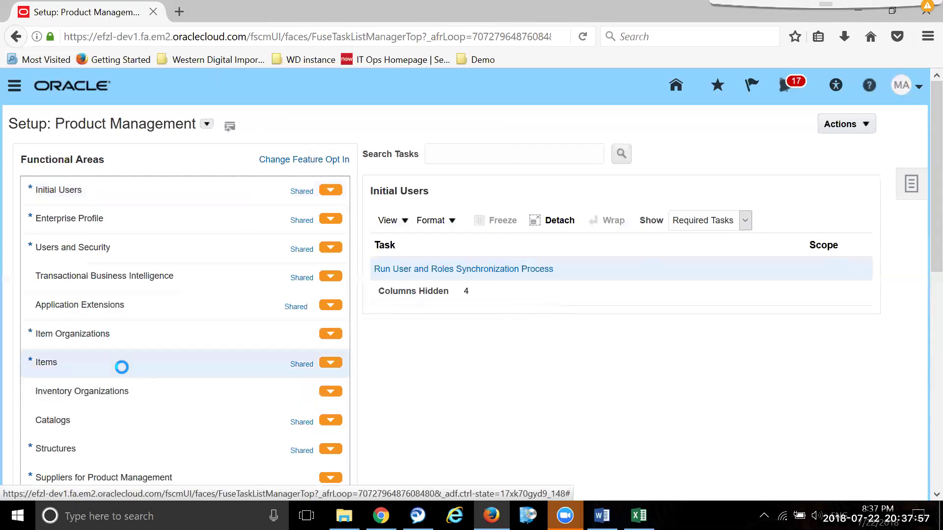
click(420, 292)
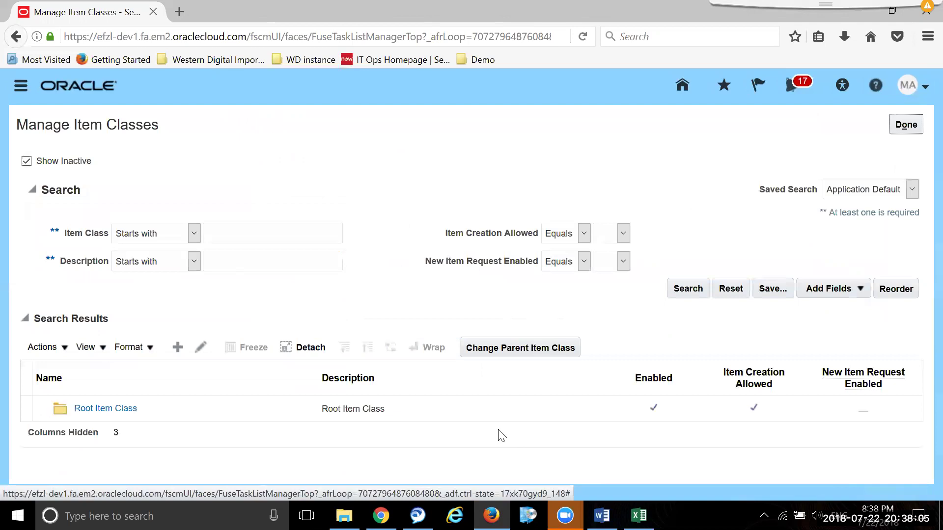
- Edit Root Item Class and review its Item Management settings with User Defined numbering
click(108, 411)
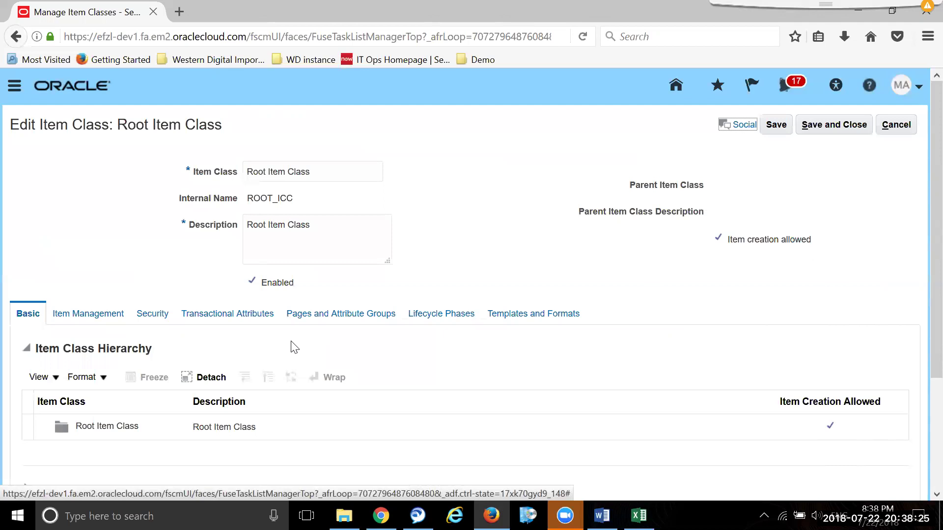
click(83, 321)
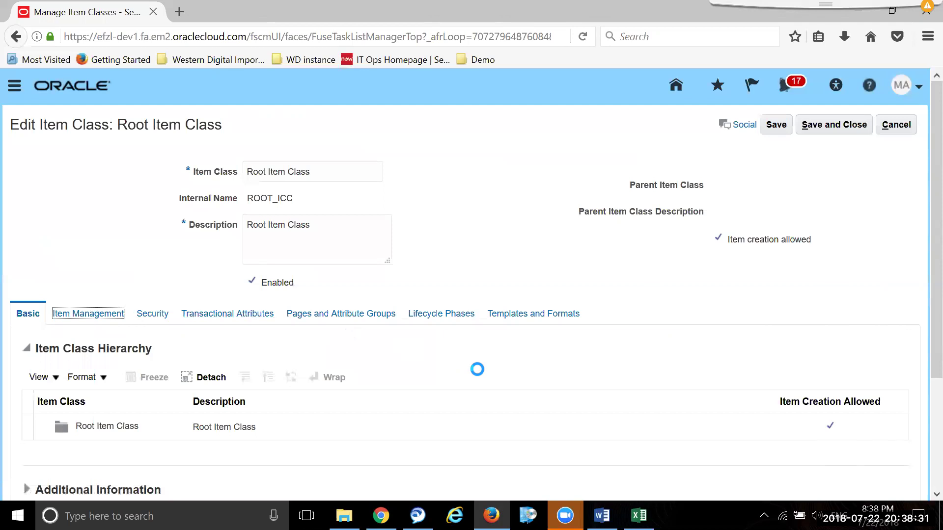
scroll(395, 396, down, 3)
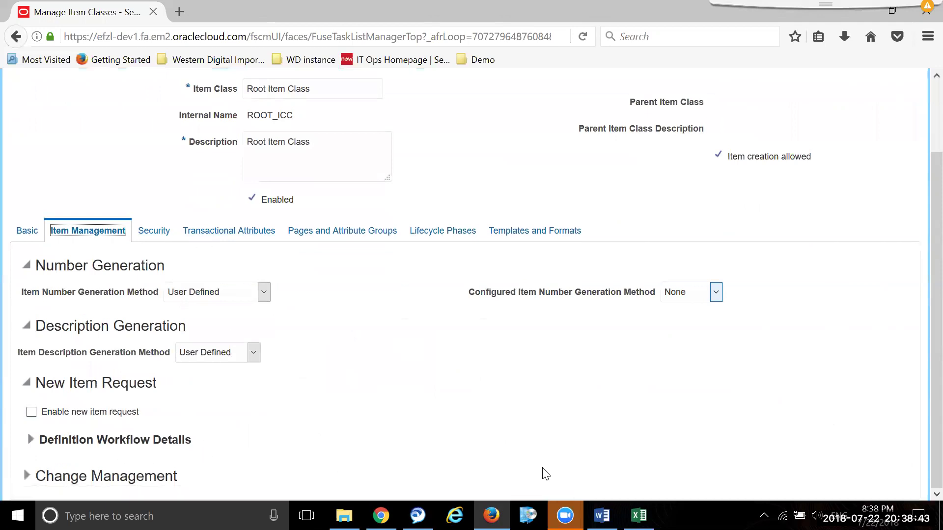
- Show Root Item Class security, leaving the Organization filter at All
click(154, 231)
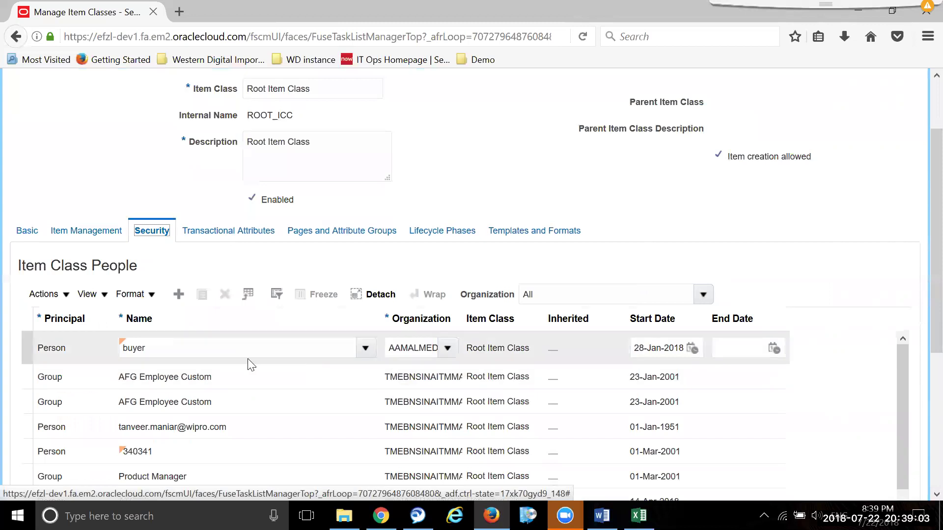
click(703, 293)
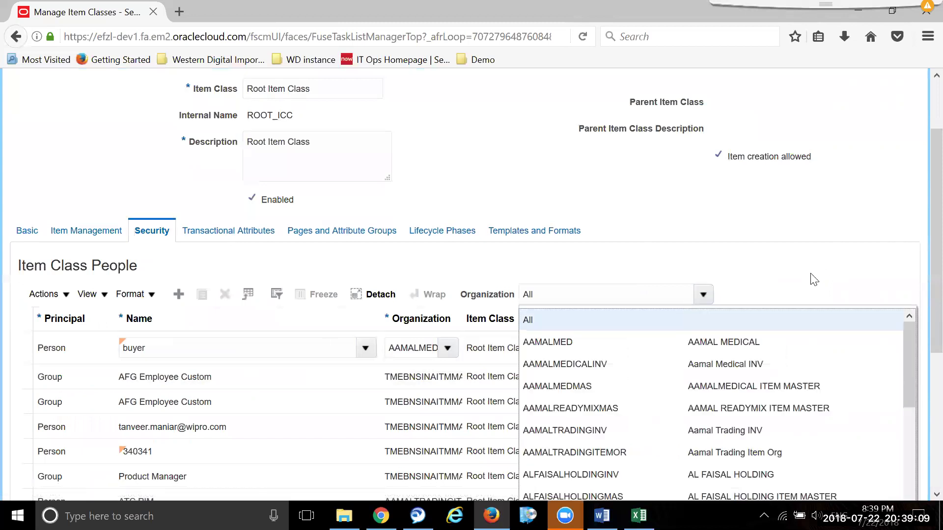
click(806, 280)
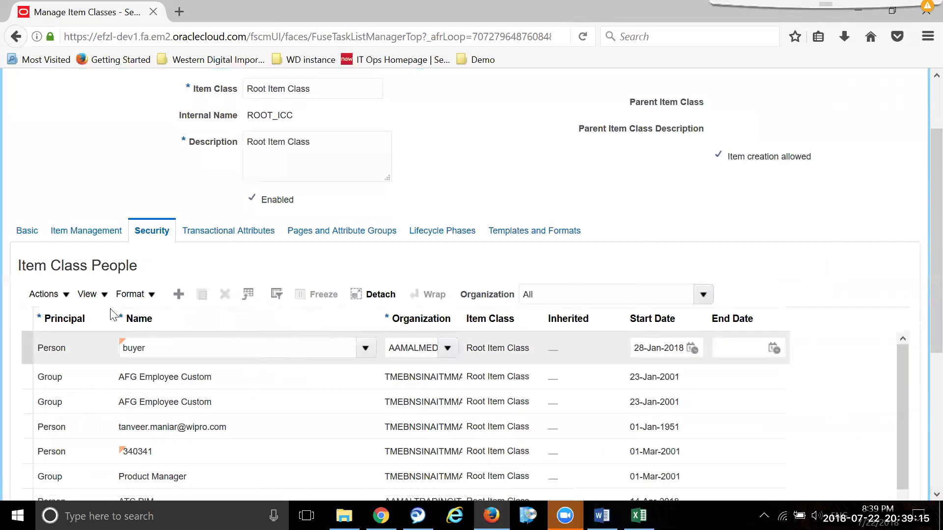
click(703, 294)
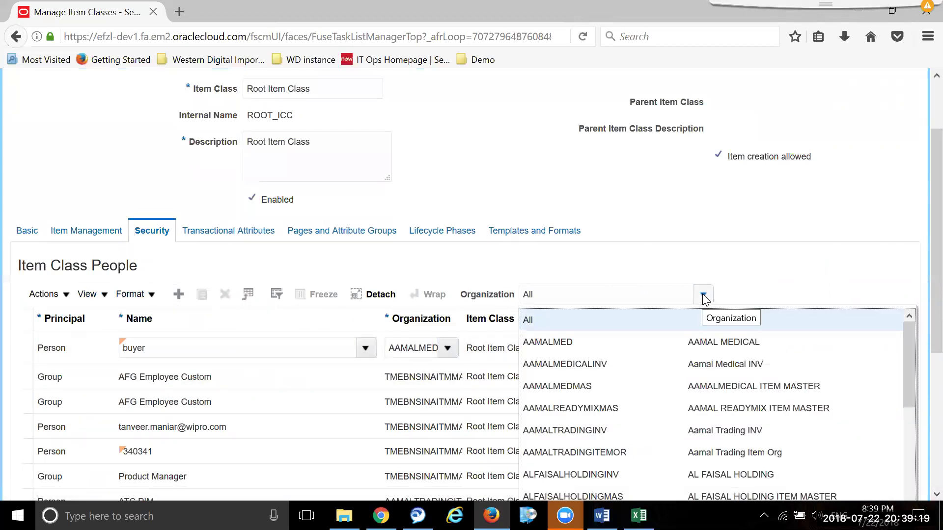
click(479, 295)
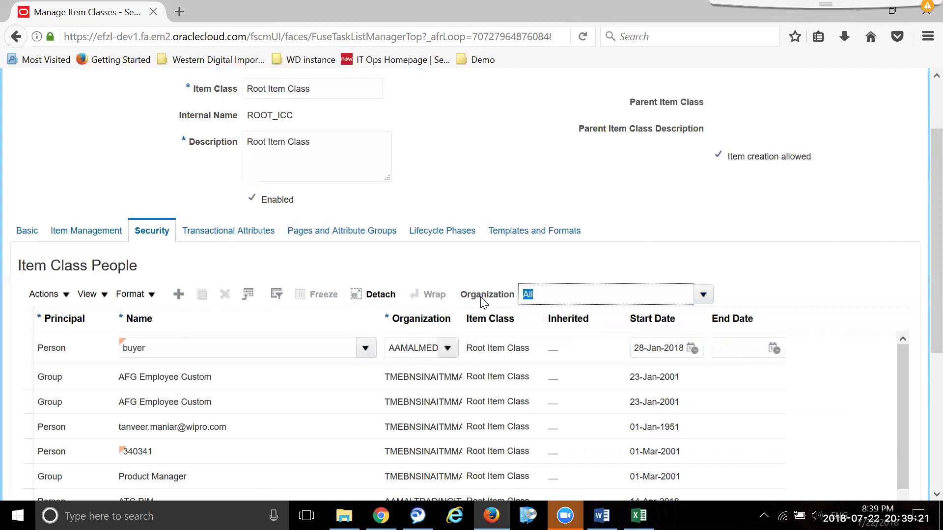
- Scroll the Item Class People table and select a DEMOITEMORG person entry
scroll(427, 280, down, 3)
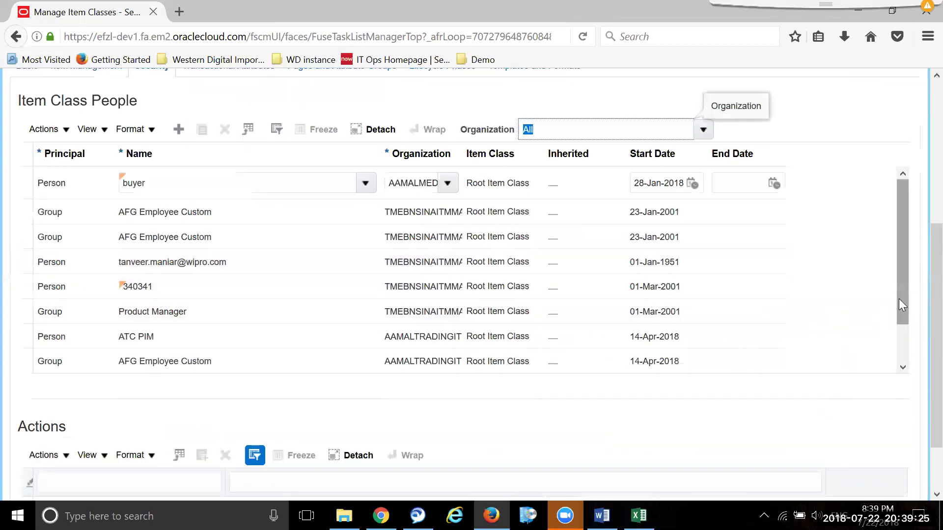
drag(899, 298, 900, 327)
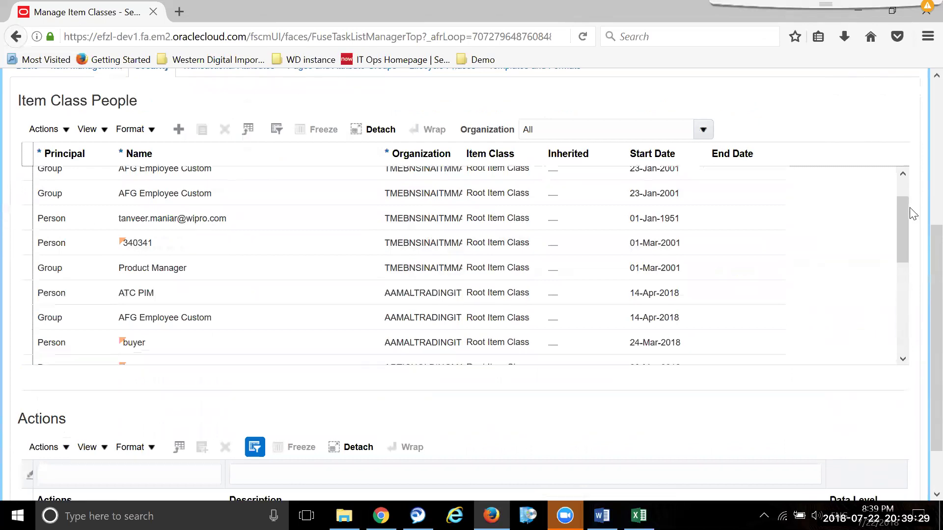
drag(902, 222, 911, 305)
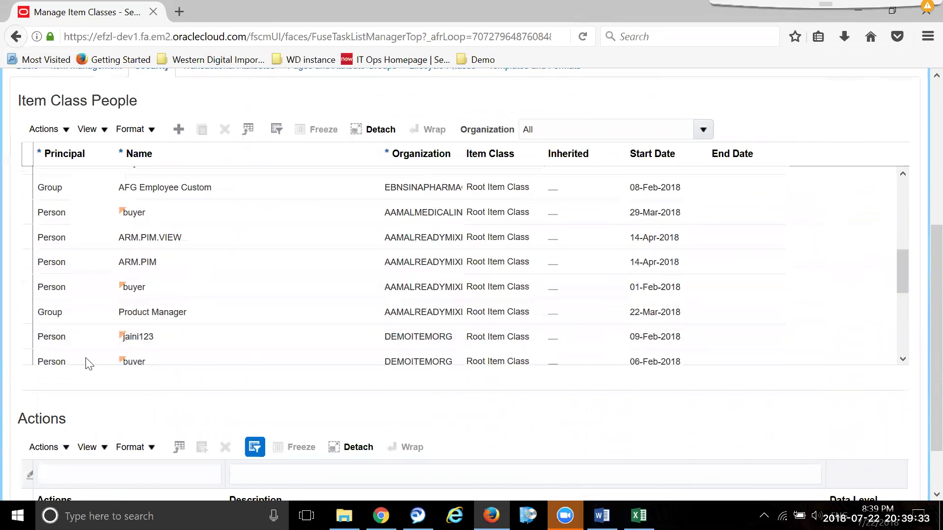
click(27, 338)
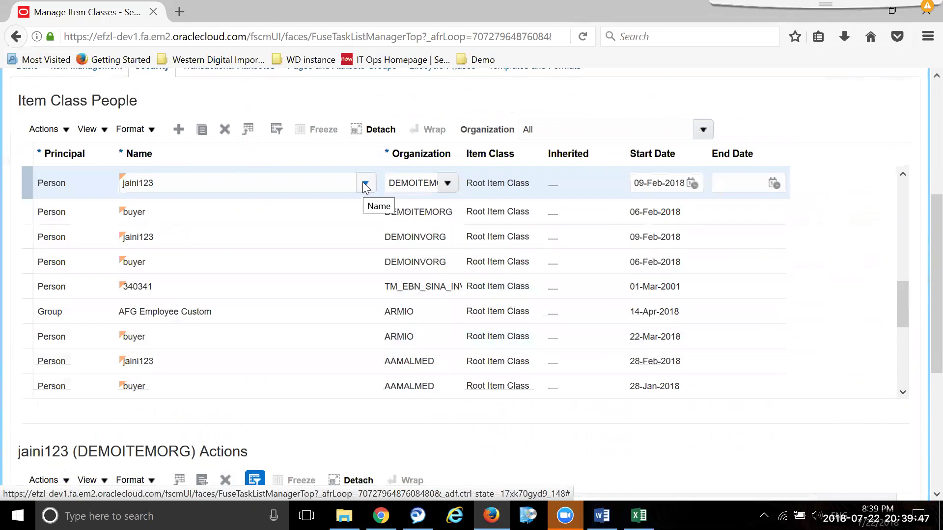
click(365, 183)
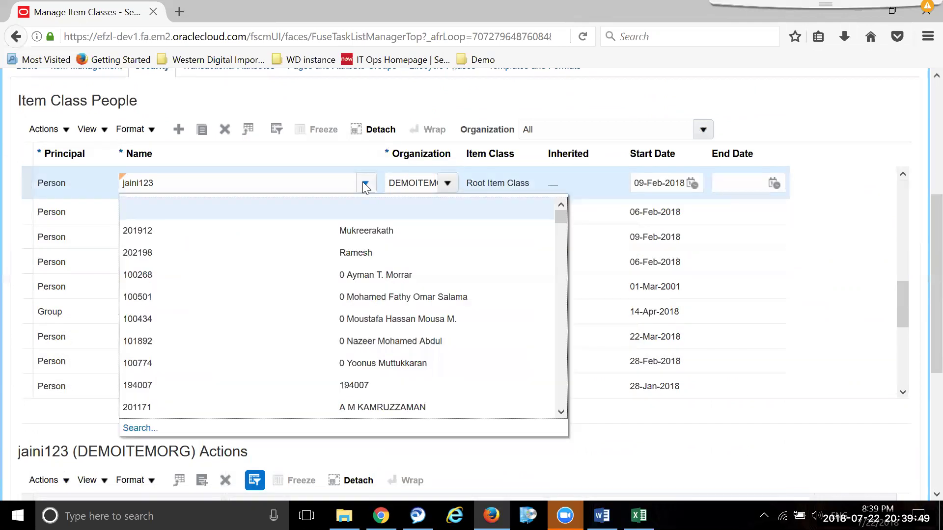
click(762, 449)
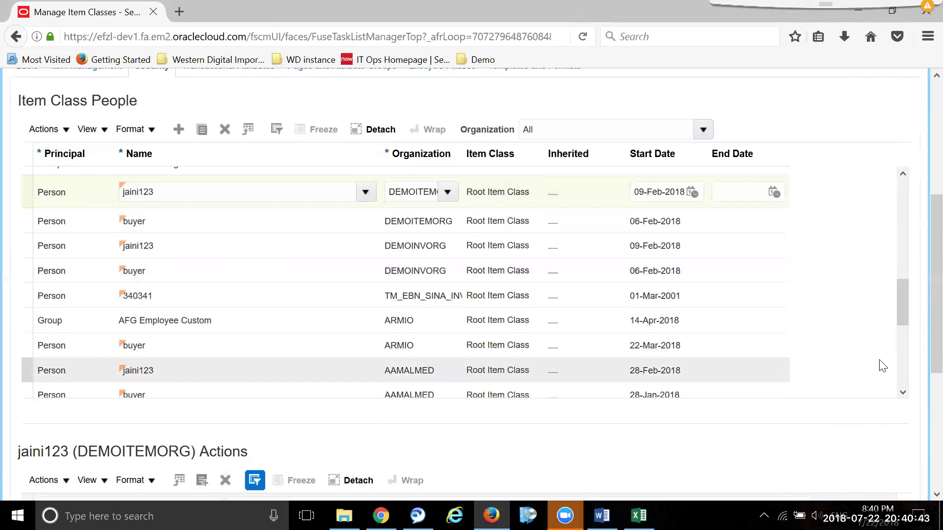
scroll(882, 366, up, 1)
scroll(806, 147, up, 3)
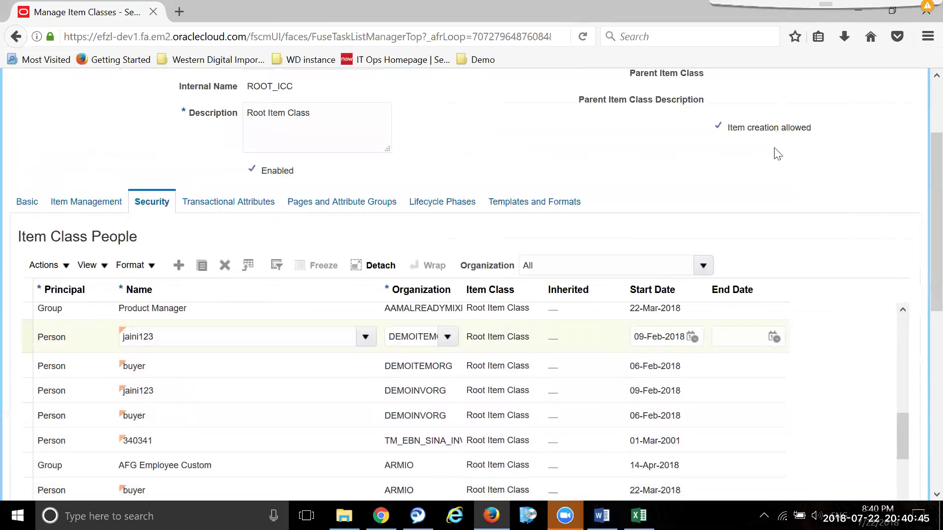
scroll(778, 154, up, 2)
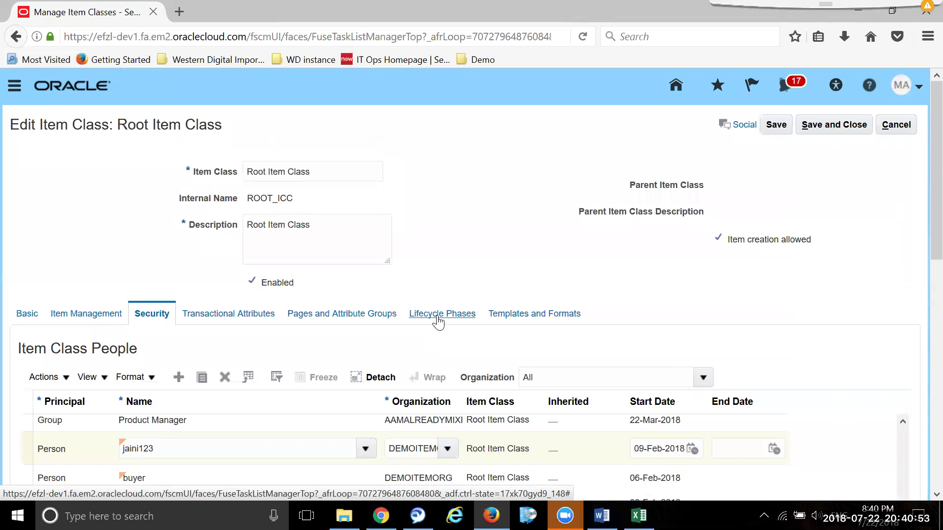
- Show Root Item Class lifecycle phases: Awaiting MC Approval, Awaiting MoH Approval, Production
click(437, 318)
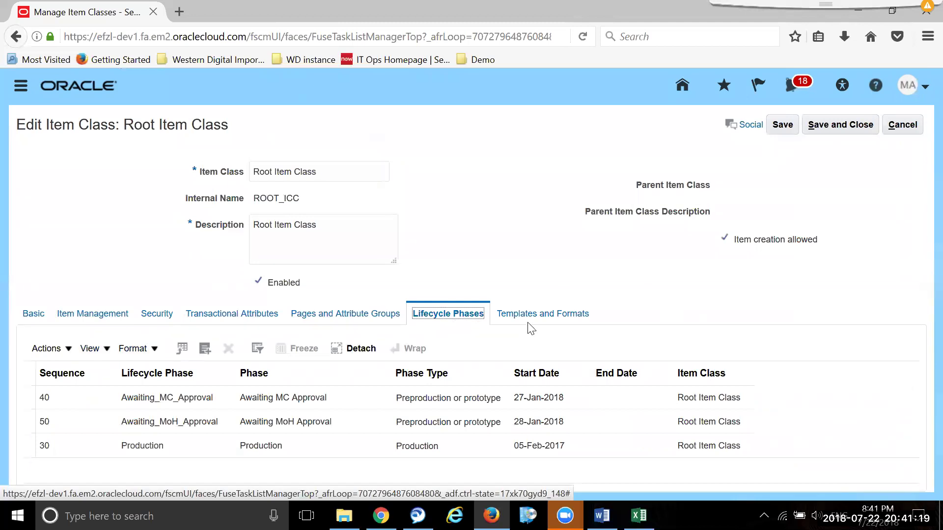
- Review the ATO Item templates in Templates and Formats, then save and close Root Item Class
click(542, 317)
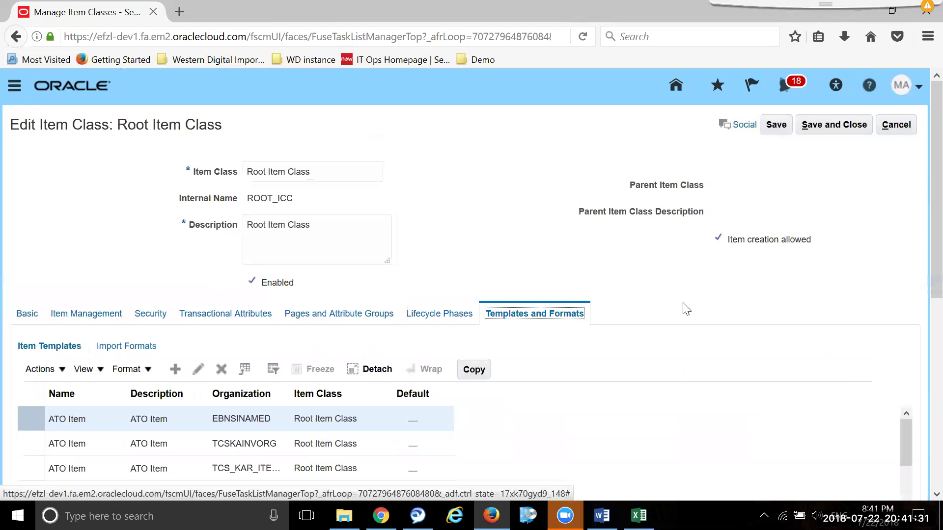
scroll(379, 381, down, 5)
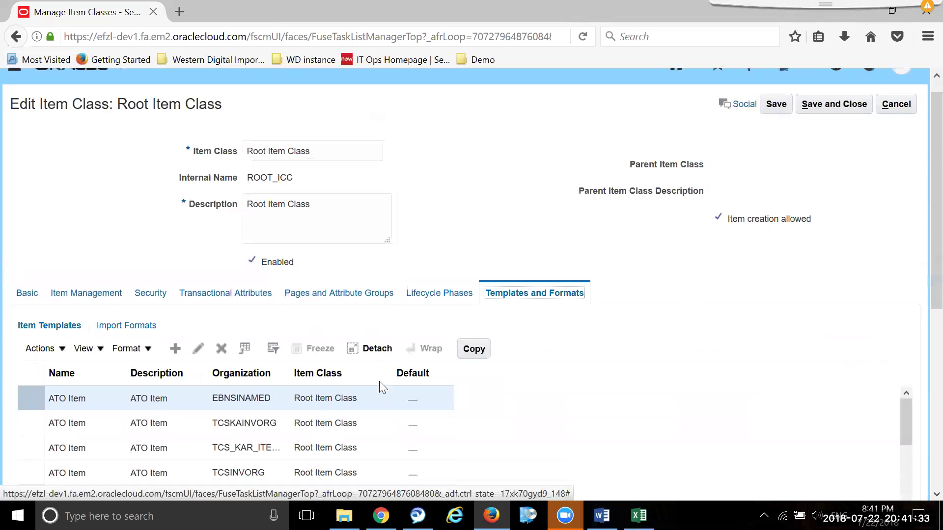
click(906, 360)
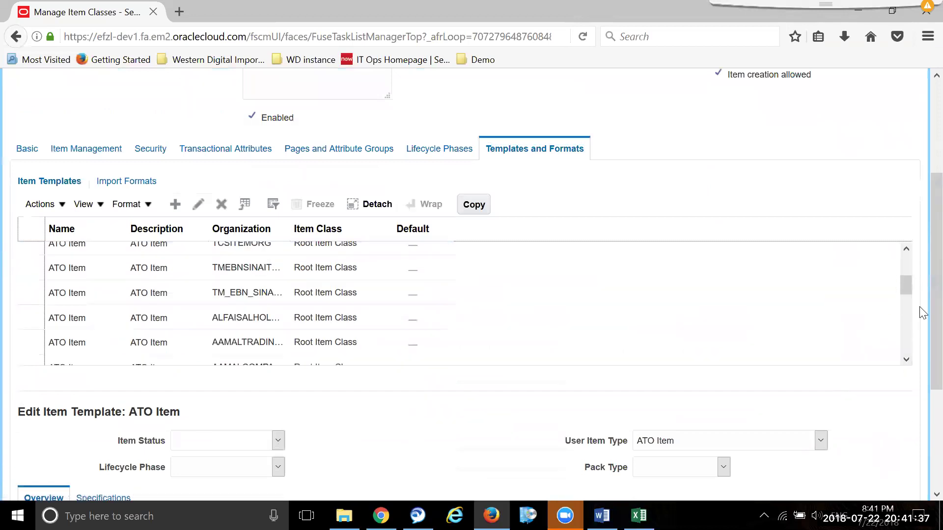
scroll(732, 343, up, 1)
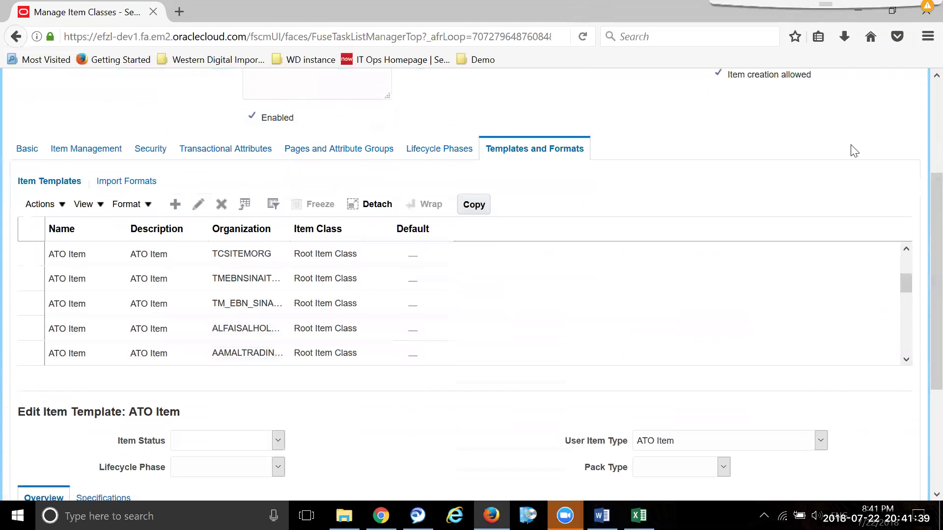
scroll(786, 197, up, 5)
click(834, 128)
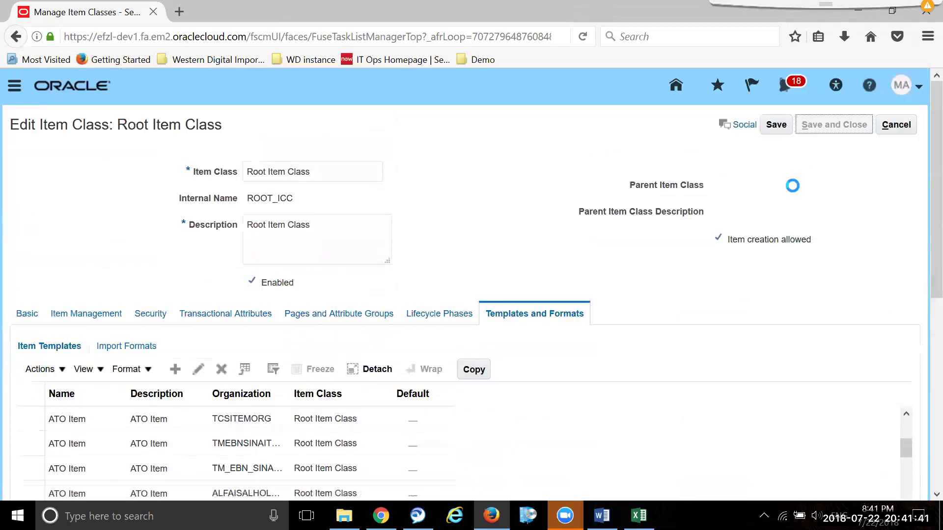